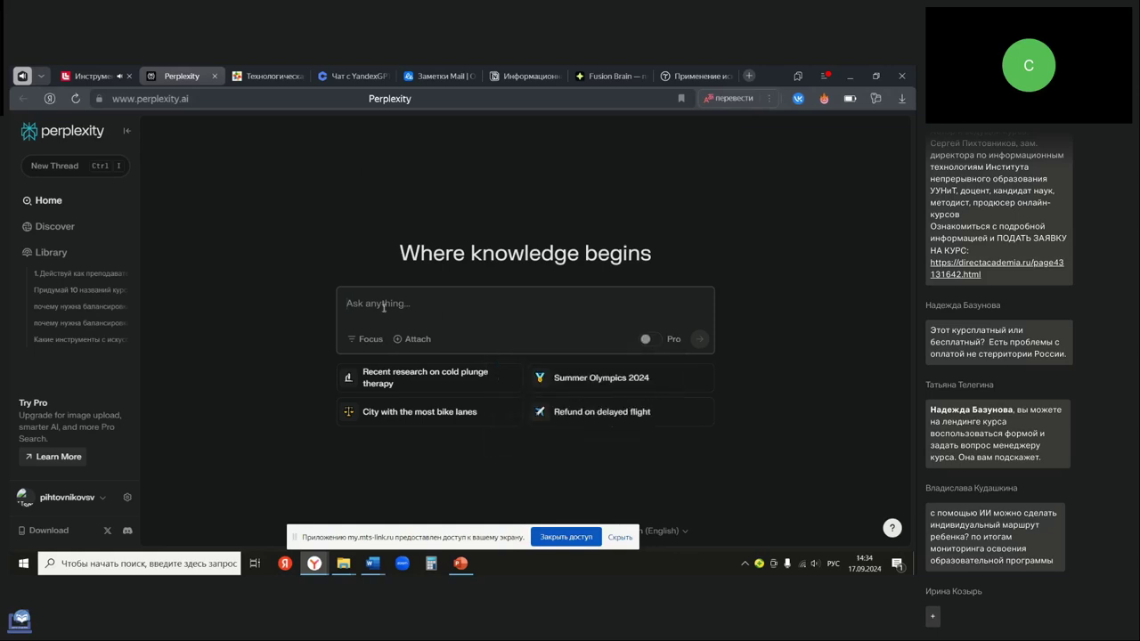
- Switch to the Word document «Тексты промтов» and copy the highlighted text of Промт 1 at its beginning
left_click(354, 76)
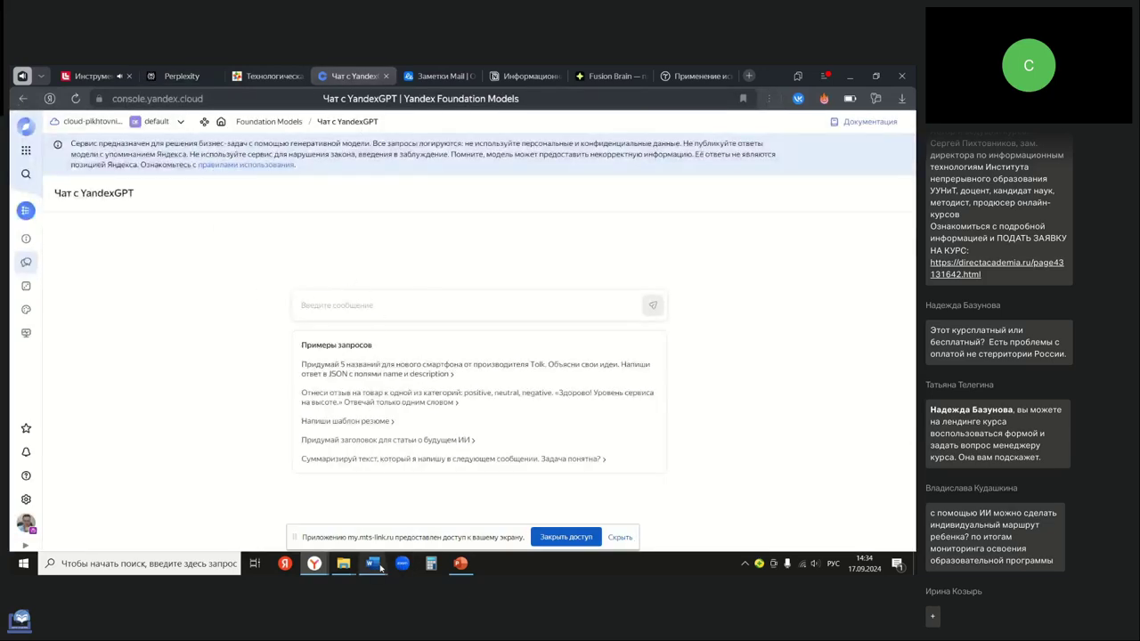
mouse_move(380, 564)
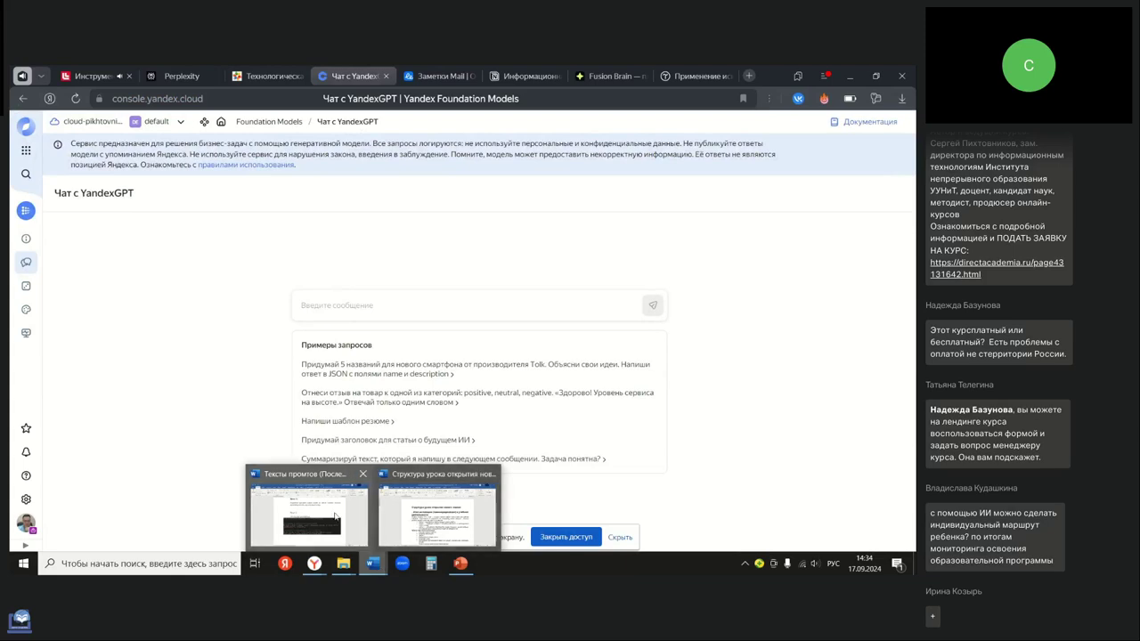
left_click(372, 563)
scroll(440, 385, "up", 10)
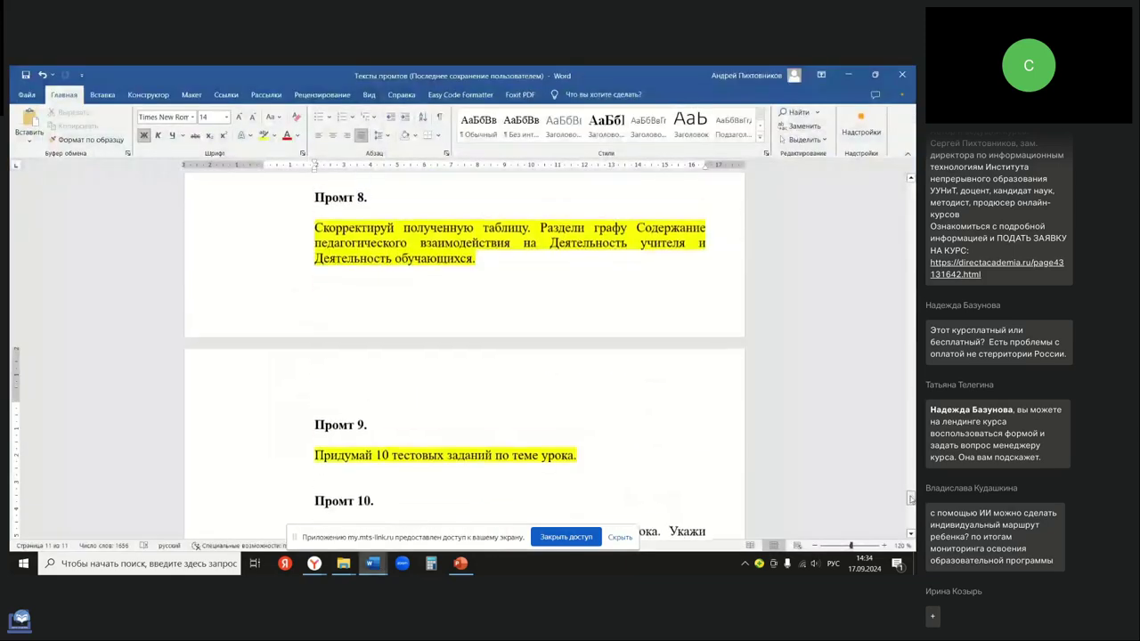
key("ctrl+Home")
left_click(344, 330)
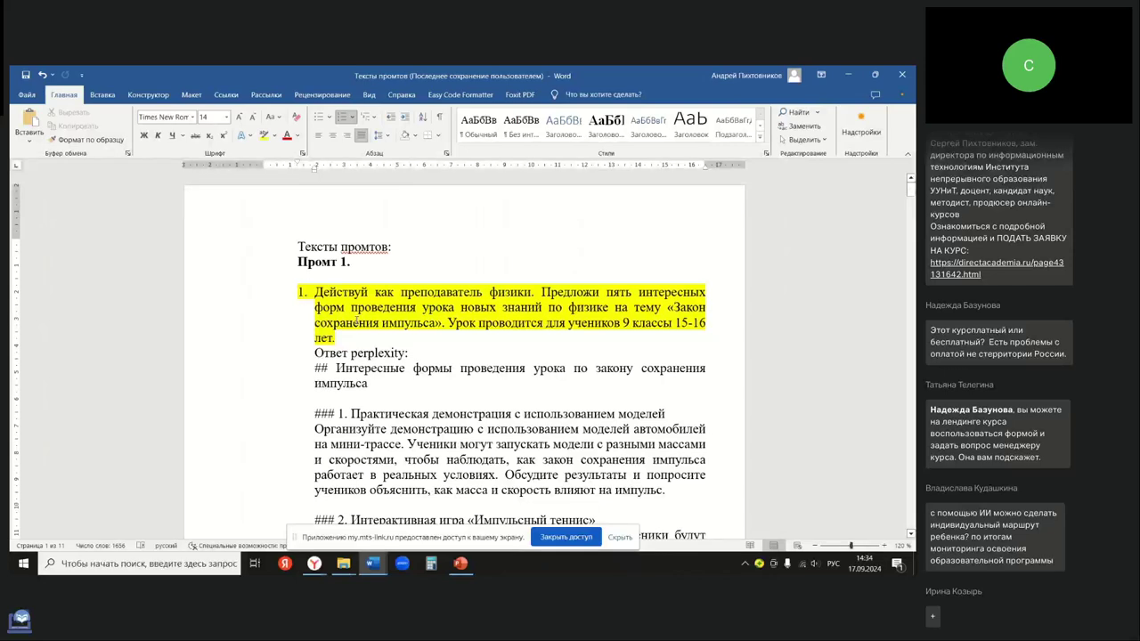
left_click_drag(314, 293, 335, 340)
right_click(335, 339)
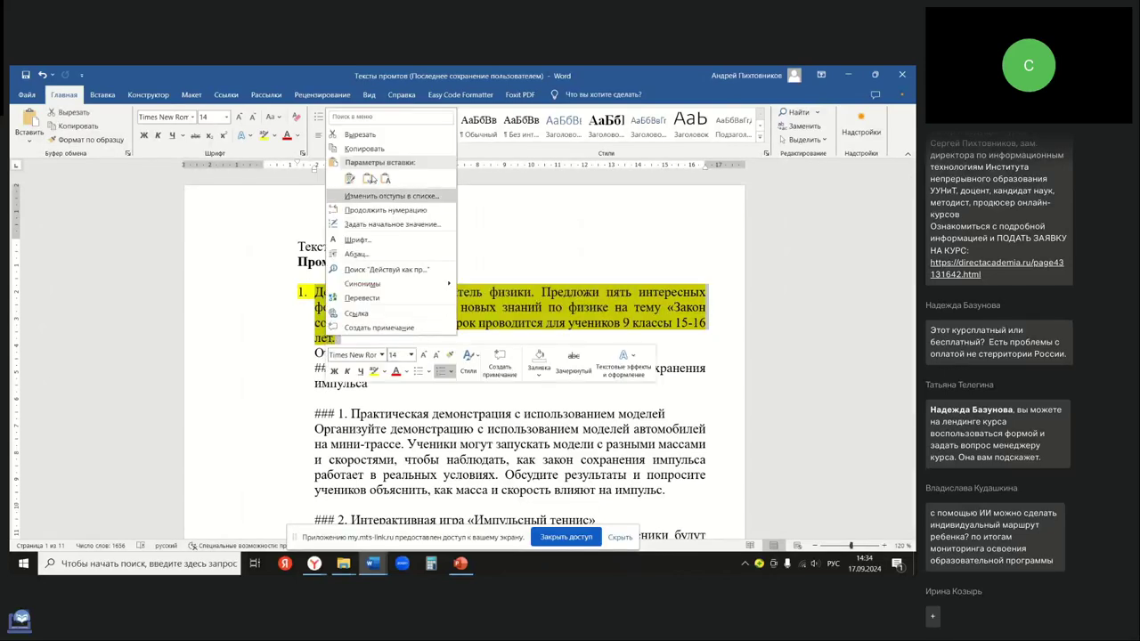
left_click(371, 149)
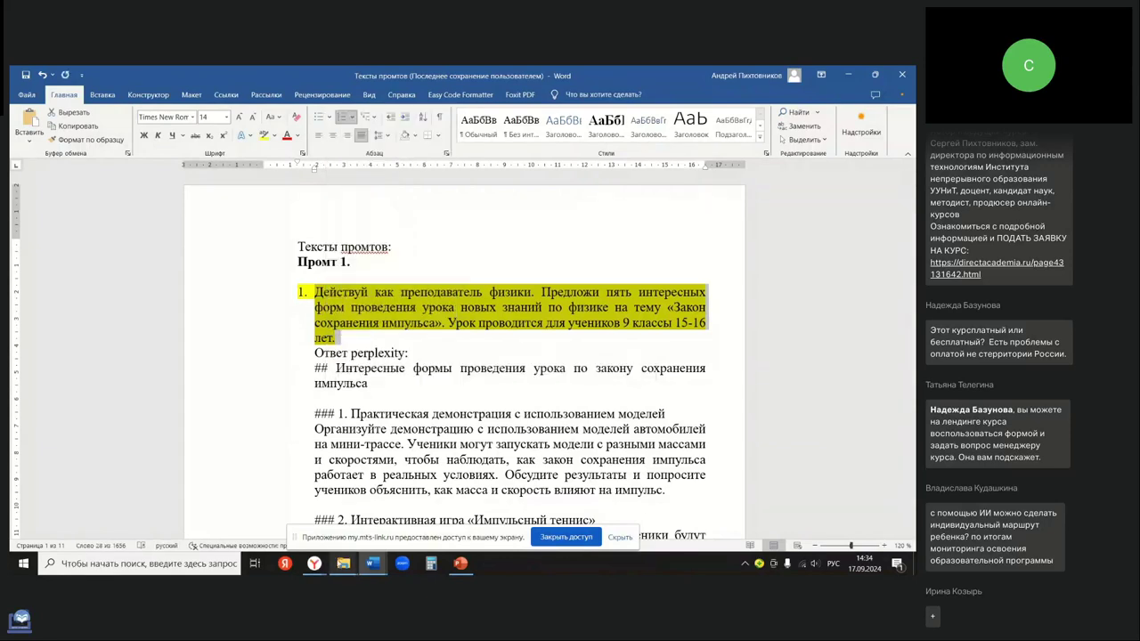
- Switch to Perplexity in the browser and paste the copied physics lesson prompt into the question box
mouse_move(318, 563)
left_click(400, 486)
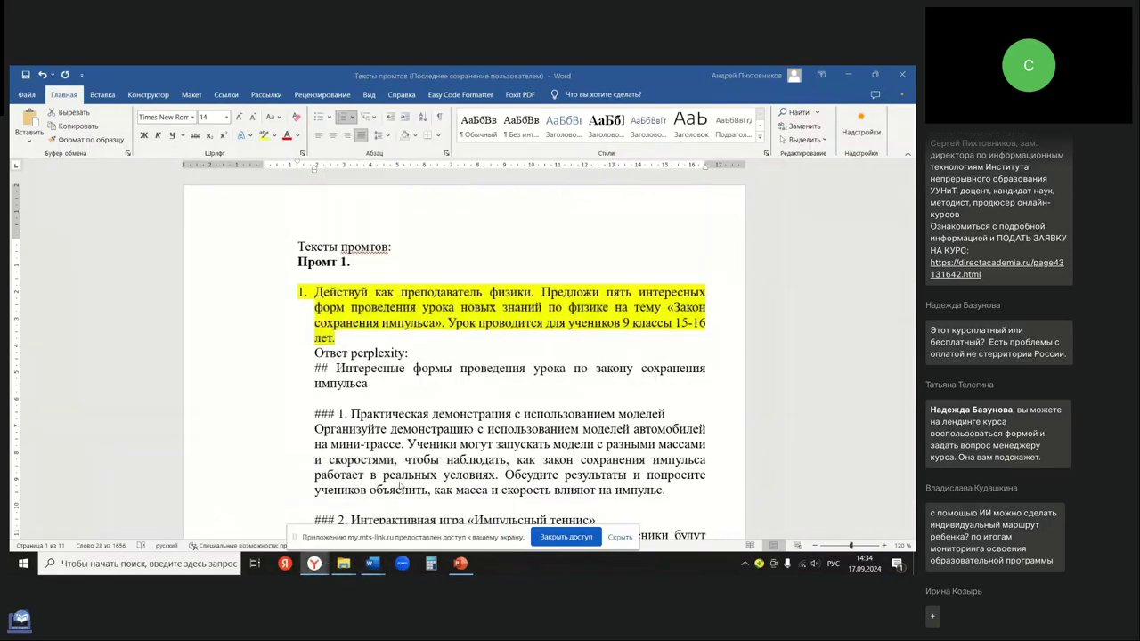
mouse_move(317, 565)
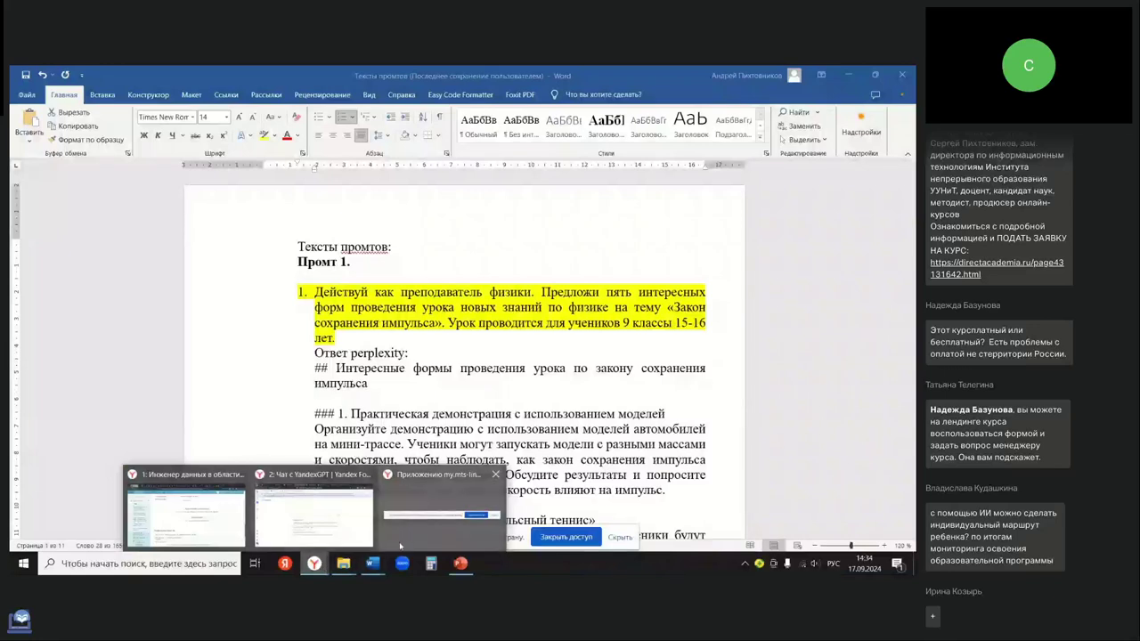
left_click(317, 511)
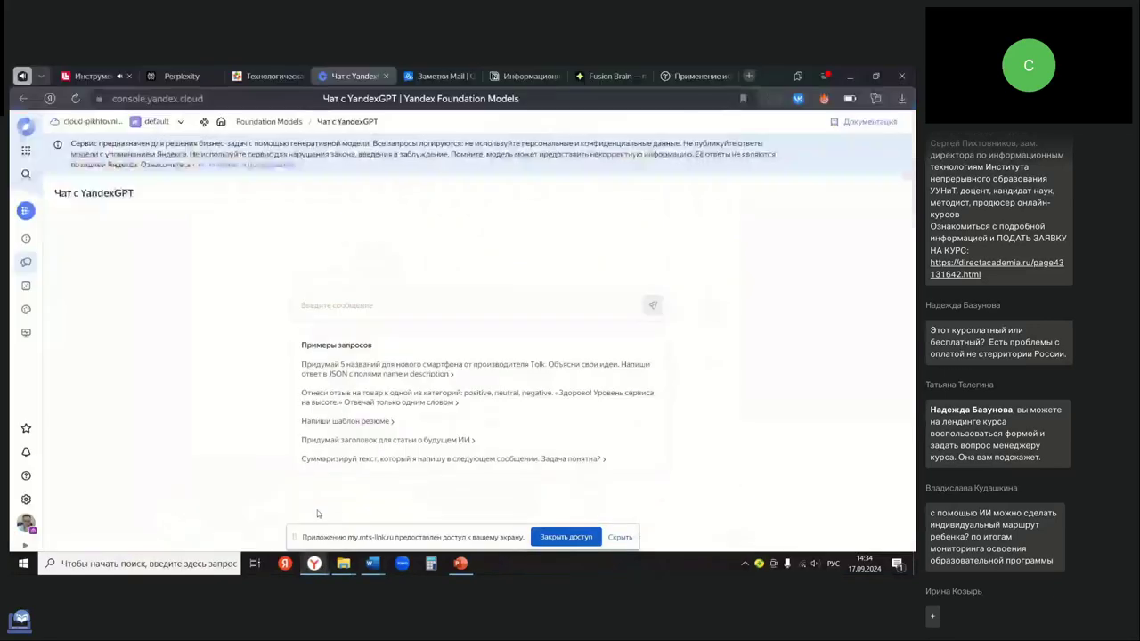
left_click(182, 76)
left_click(392, 312)
key("ctrl+v")
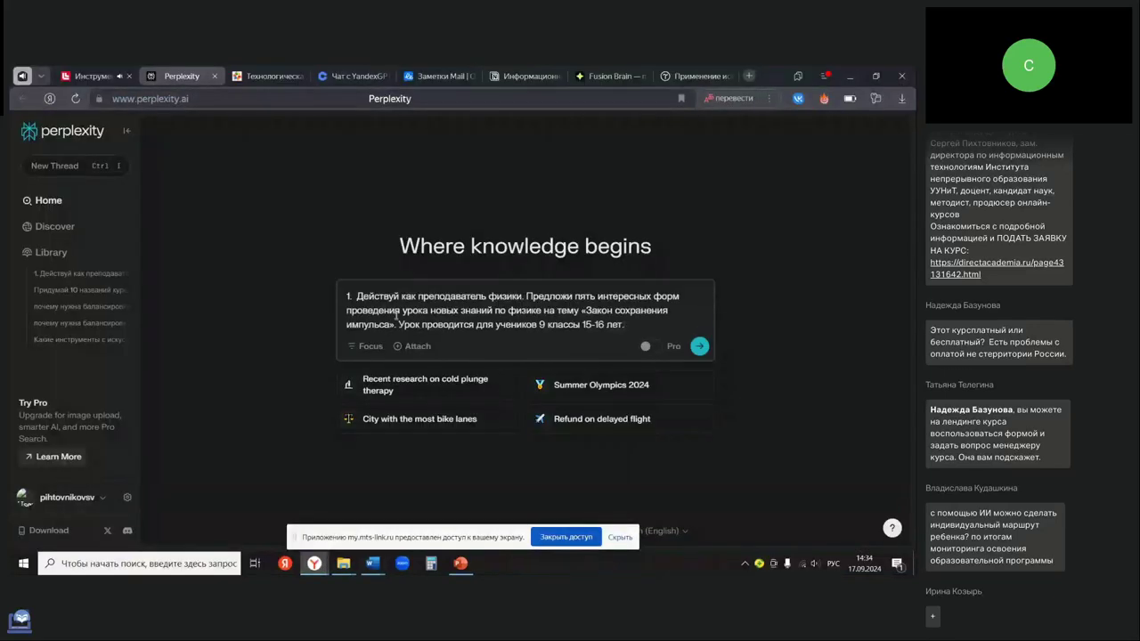
- Remove the leading list number from the prompt, correct «классы» to «класса», and submit it to Perplexity
left_click(356, 295)
key("BackSpace")
key("BackSpace")
key("BackSpace")
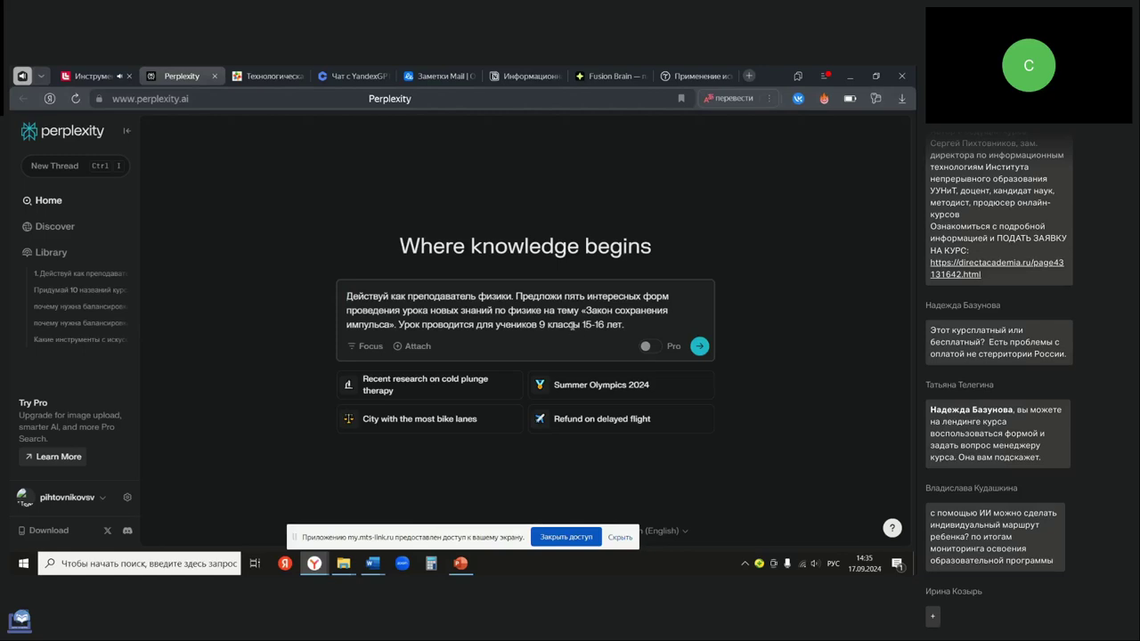
key("BackSpace")
type("а")
left_click(699, 348)
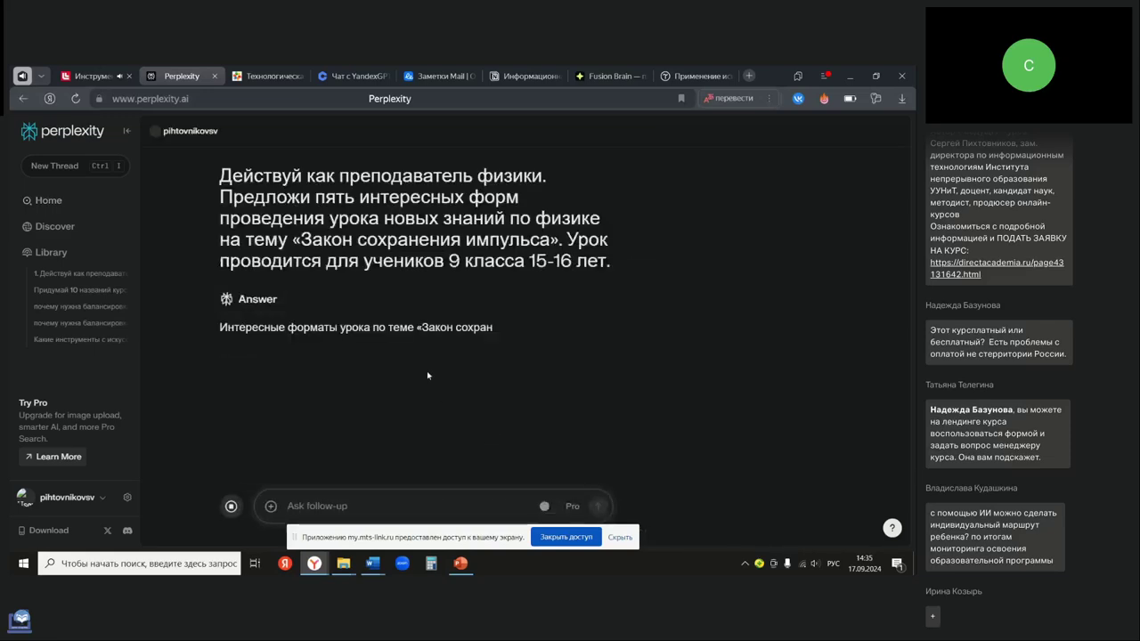
- Paste the same prompt into the YandexGPT chat, remove its leading list number, and send it
left_click(354, 76)
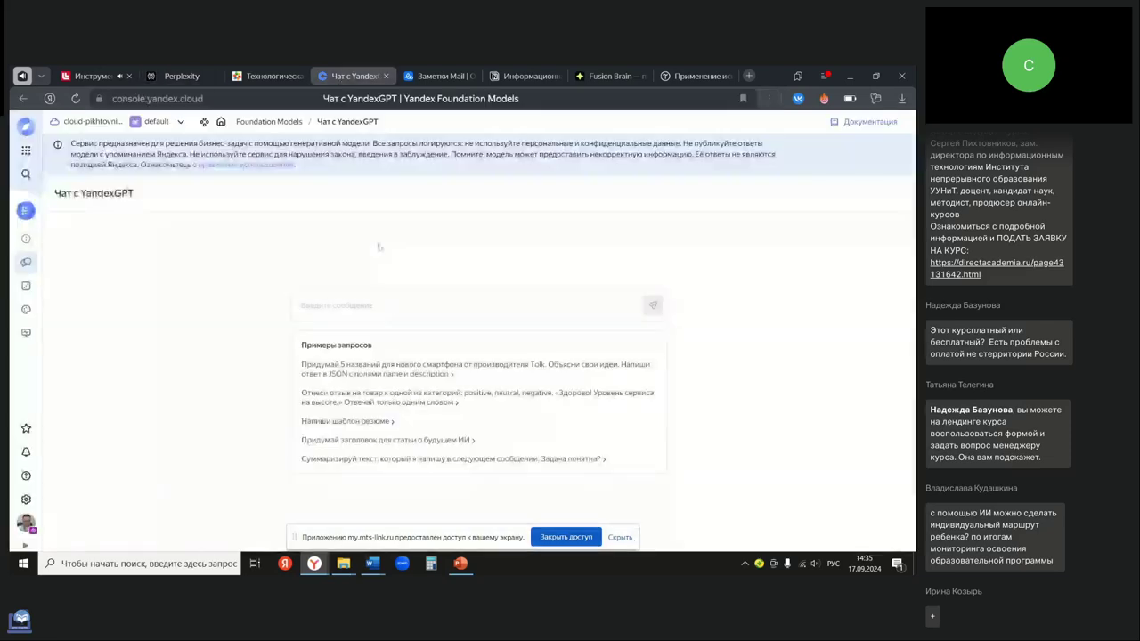
left_click(384, 308)
key("ctrl+v")
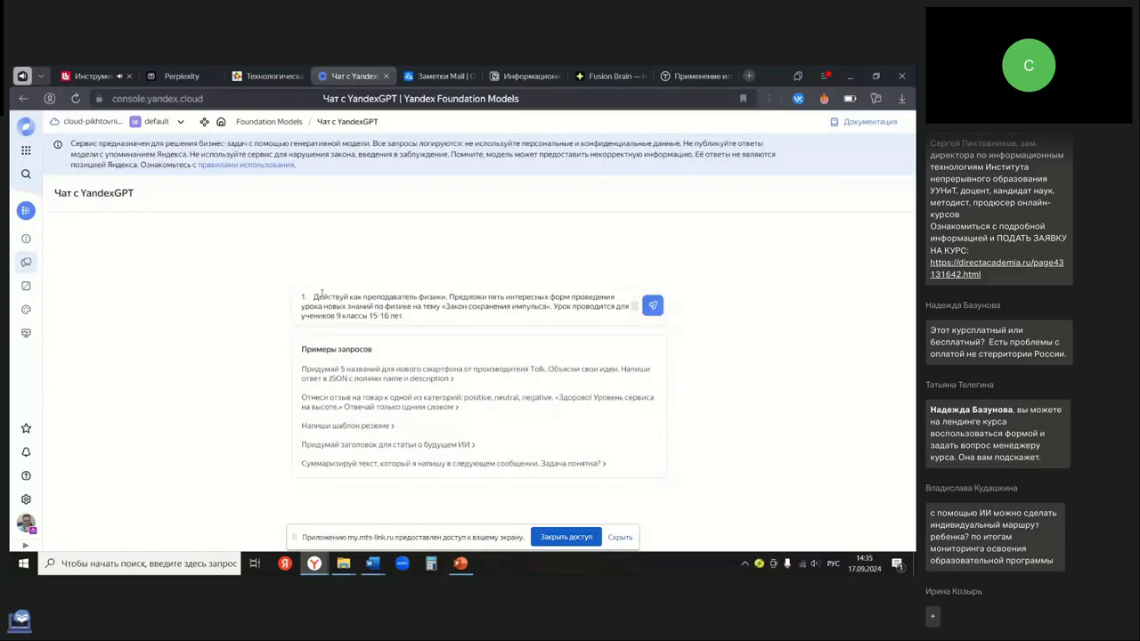
key("ctrl+Home")
key("Delete")
key("Delete")
key("Delete")
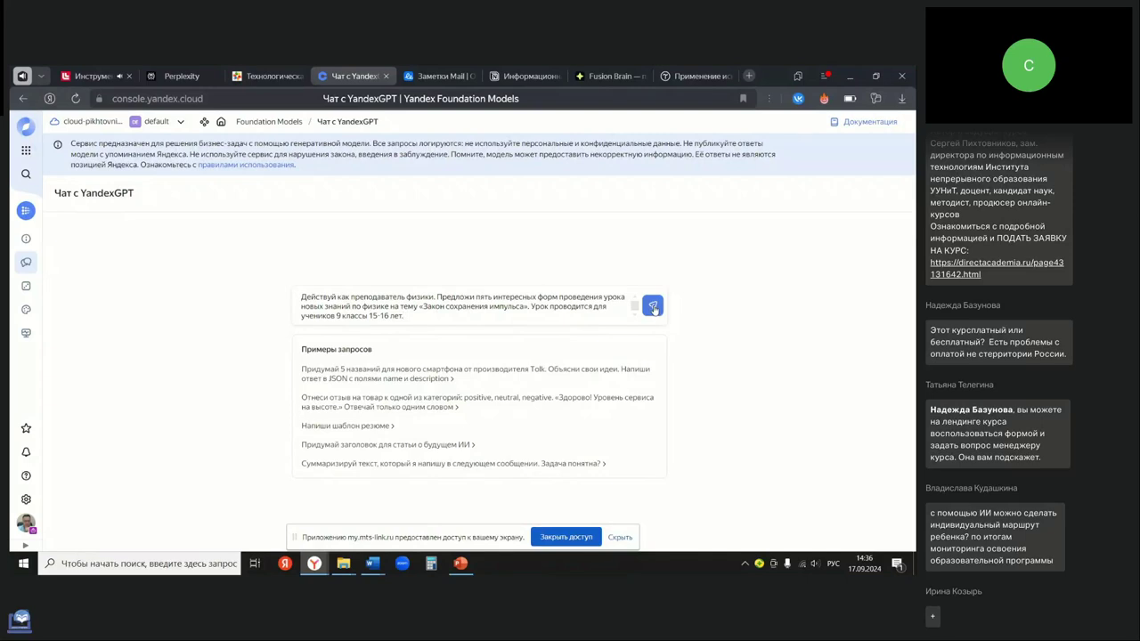
left_click(653, 306)
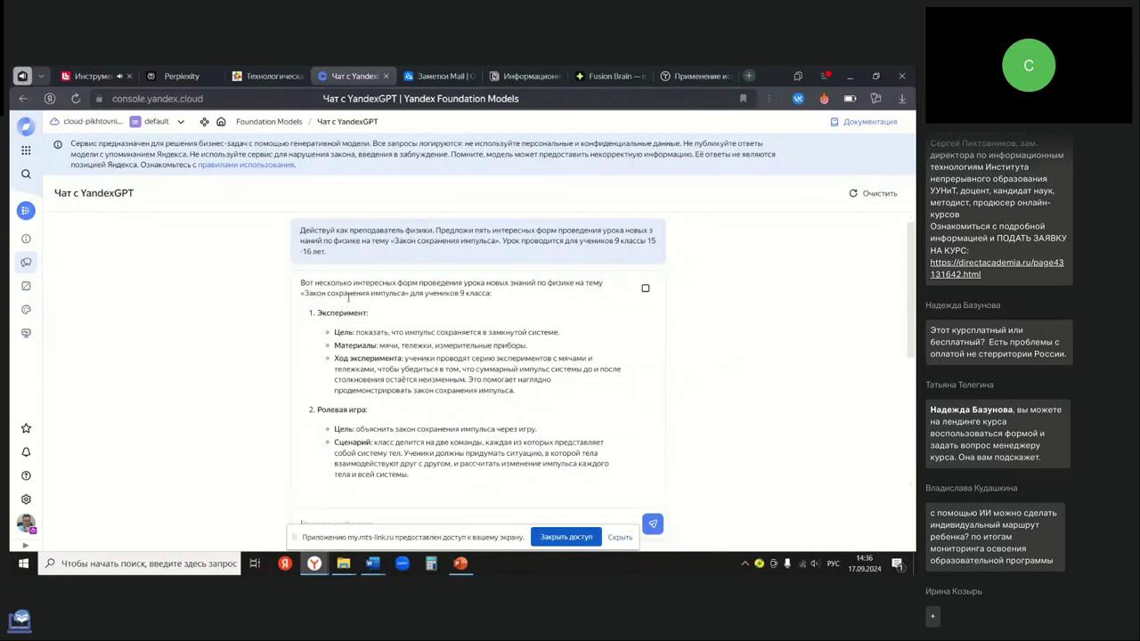
- Read through YandexGPT's suggested lesson formats, highlighting the method of «Интерактивная лекция» and the plot of «Квест-игра»
scroll(381, 329, "down", 3)
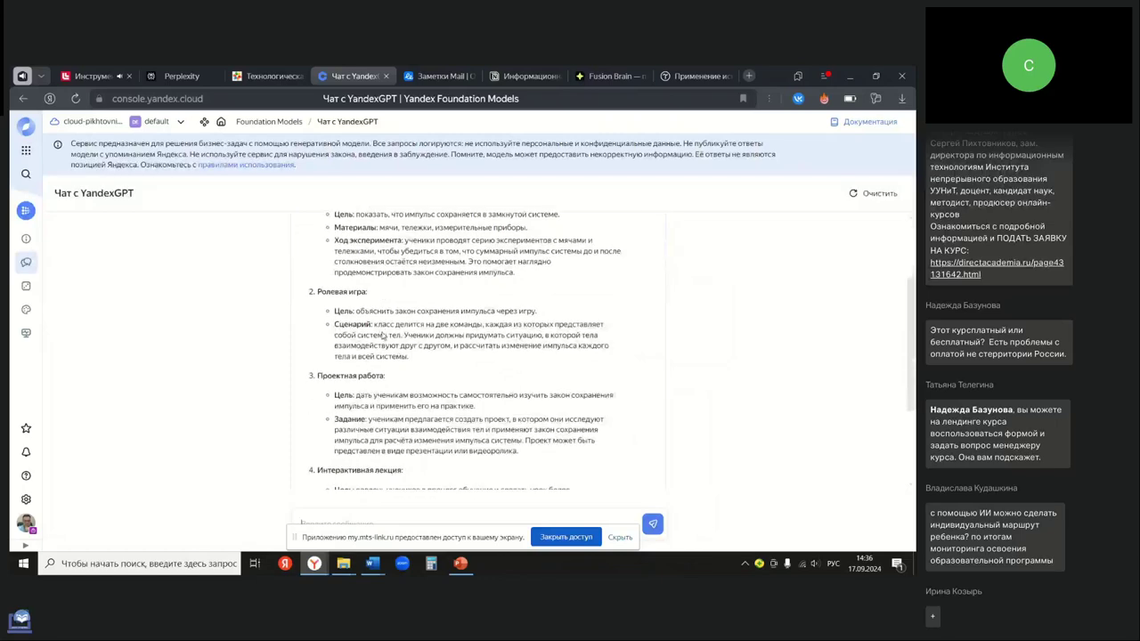
scroll(384, 335, "up", 3)
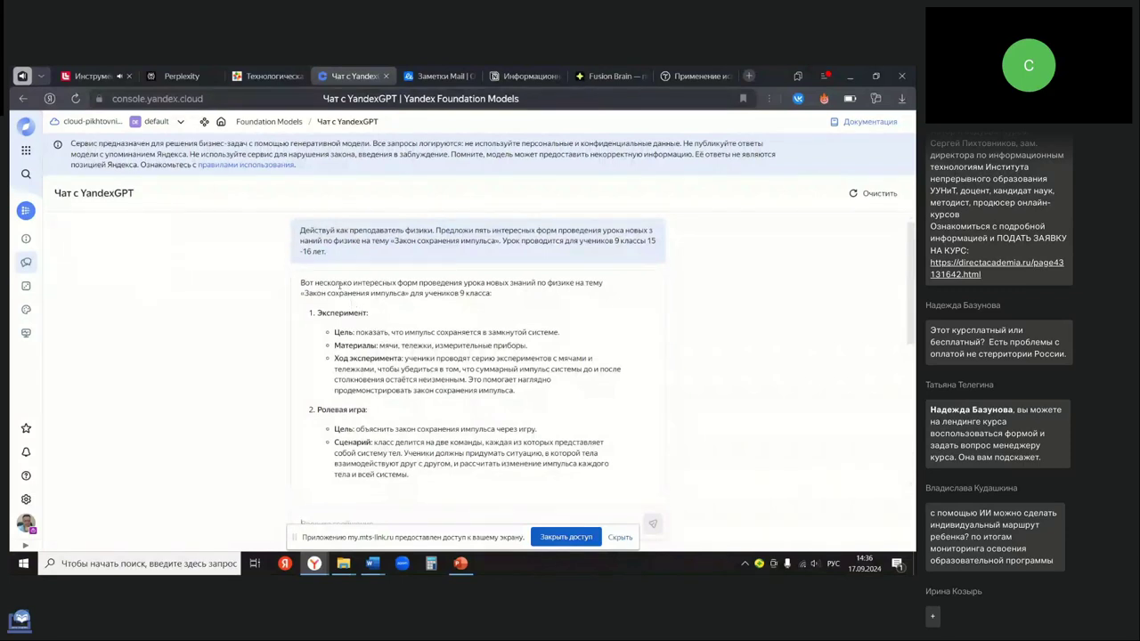
key("ctrl+plus")
key("ctrl+plus")
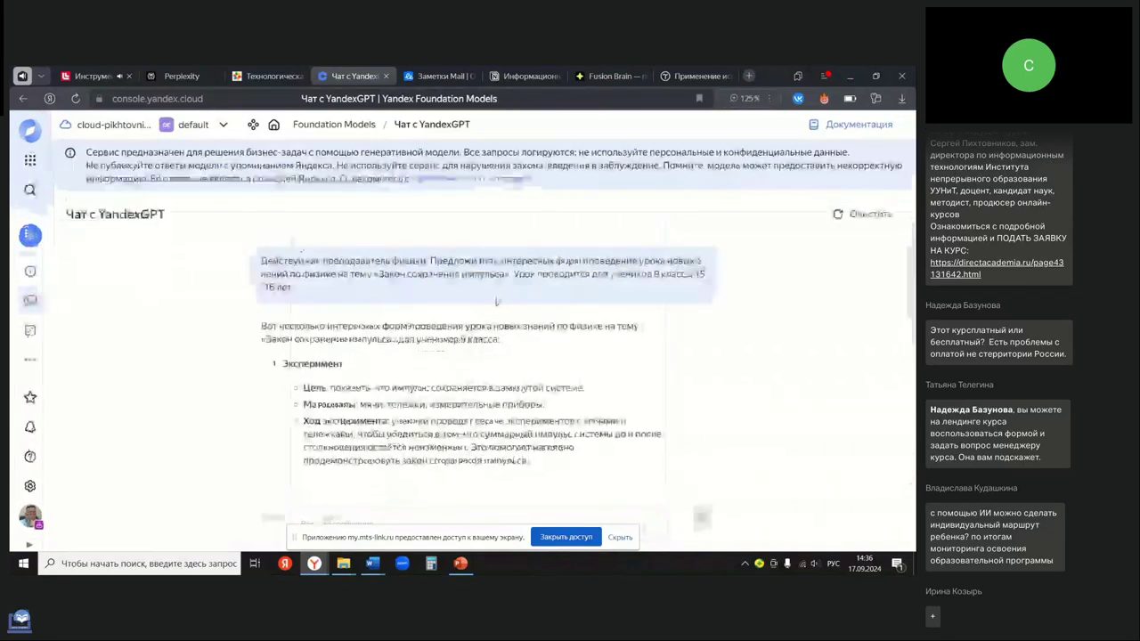
scroll(496, 302, "down", 2)
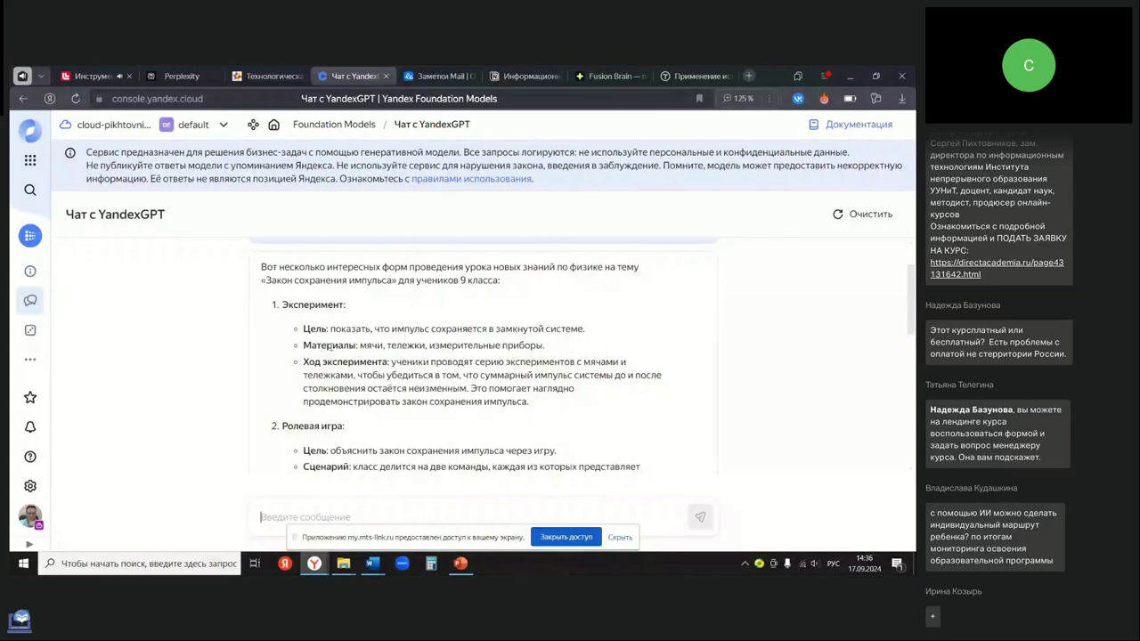
scroll(396, 370, "down", 1)
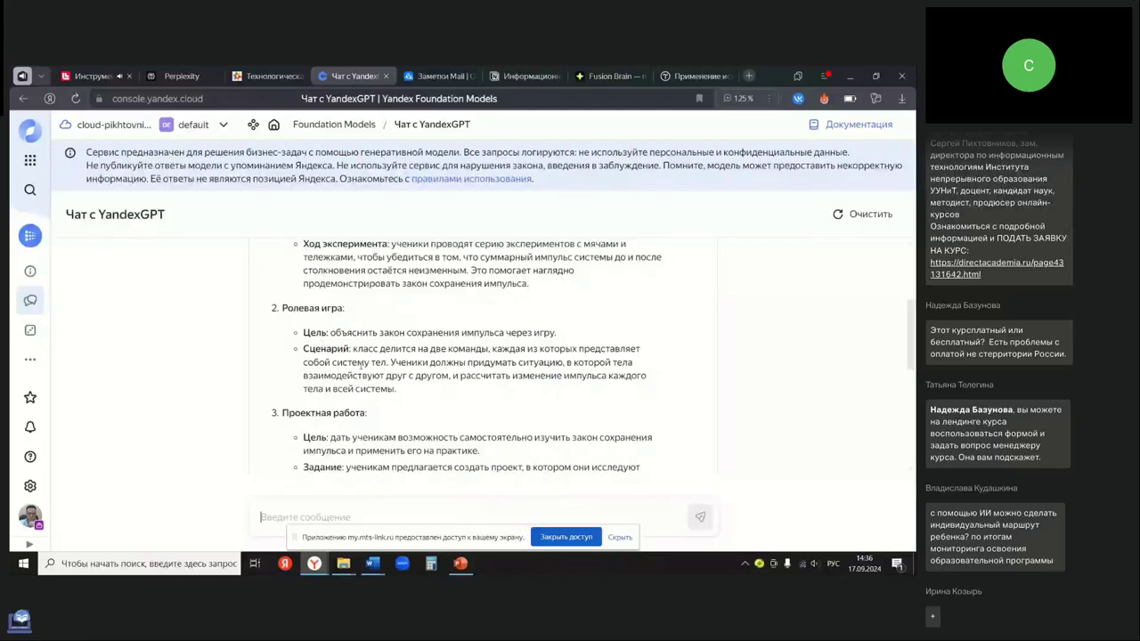
scroll(322, 343, "down", 1)
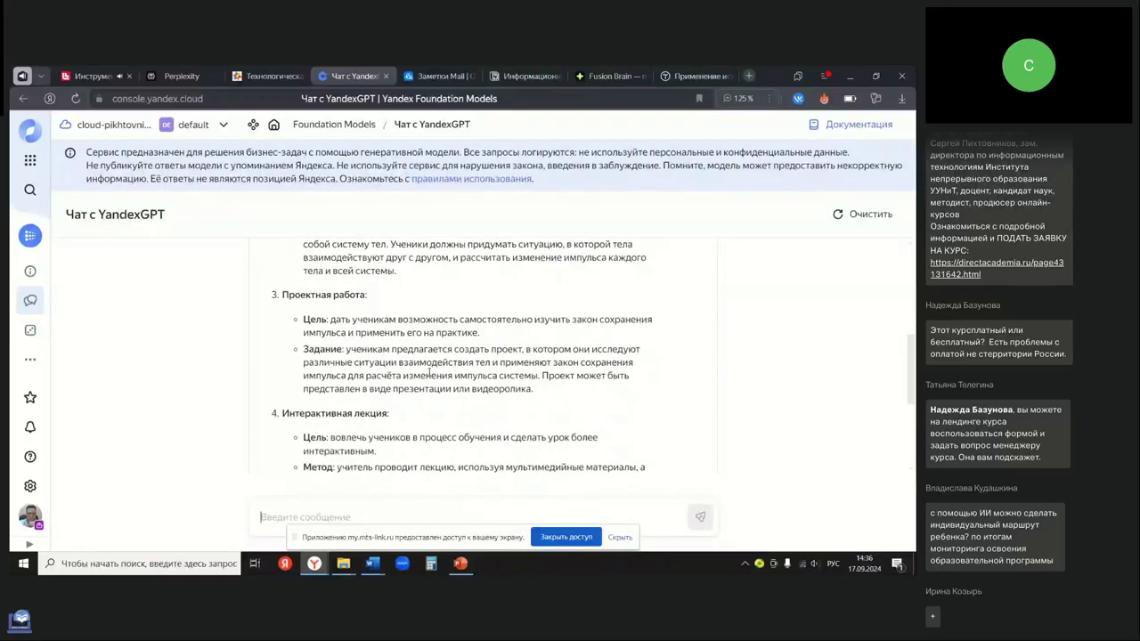
scroll(430, 372, "down", 1)
scroll(431, 374, "up", 1)
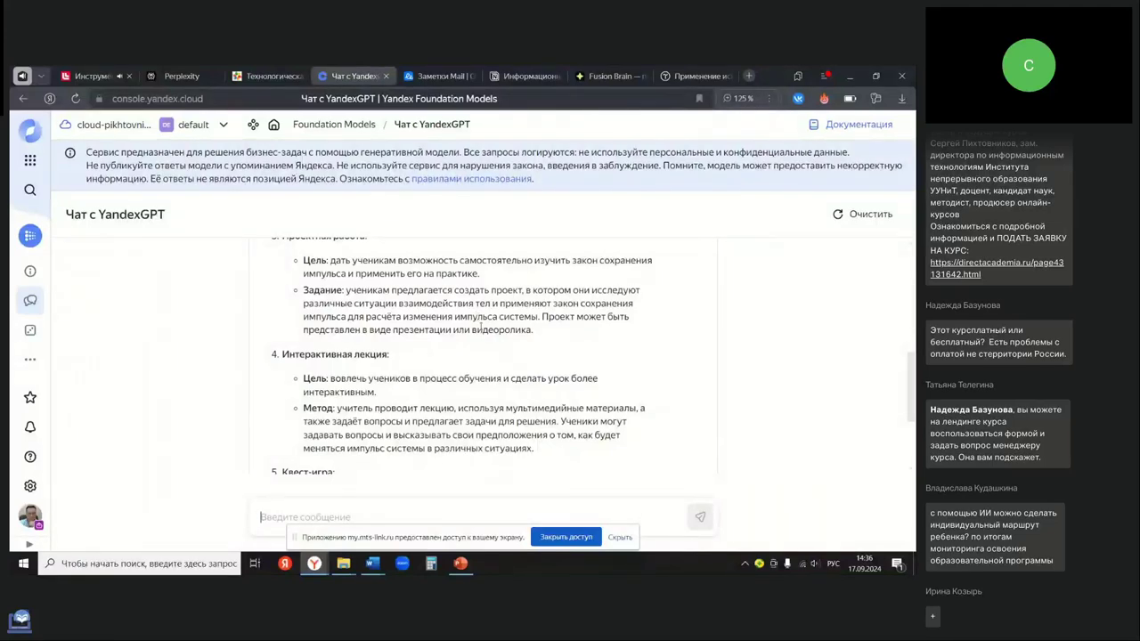
scroll(481, 328, "down", 1)
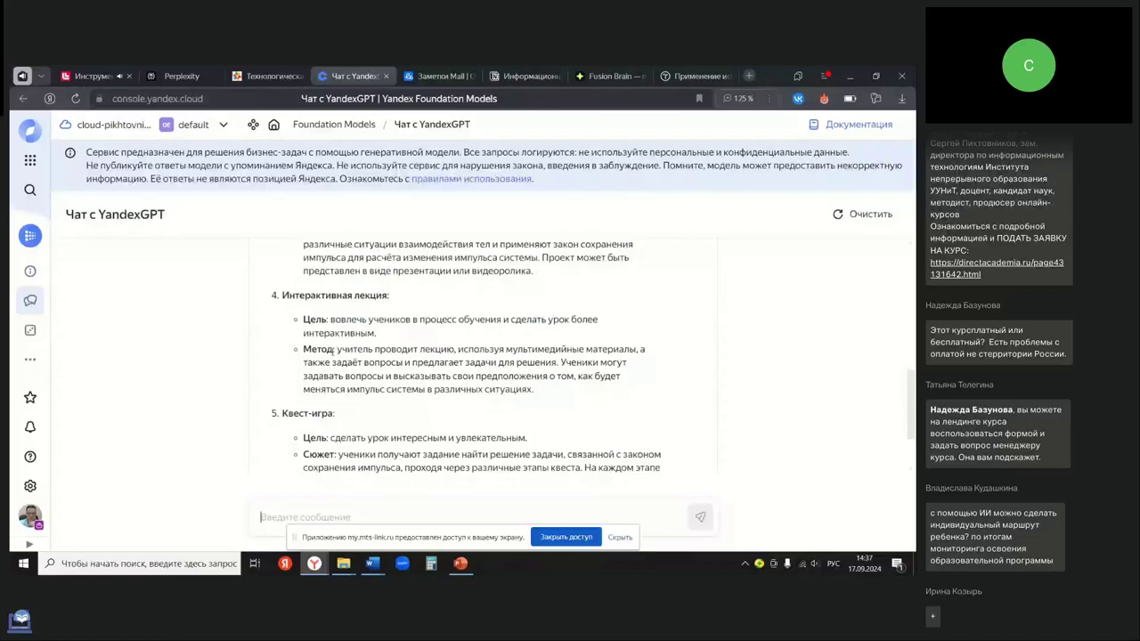
left_click_drag(332, 349, 534, 392)
scroll(322, 342, "down", 1)
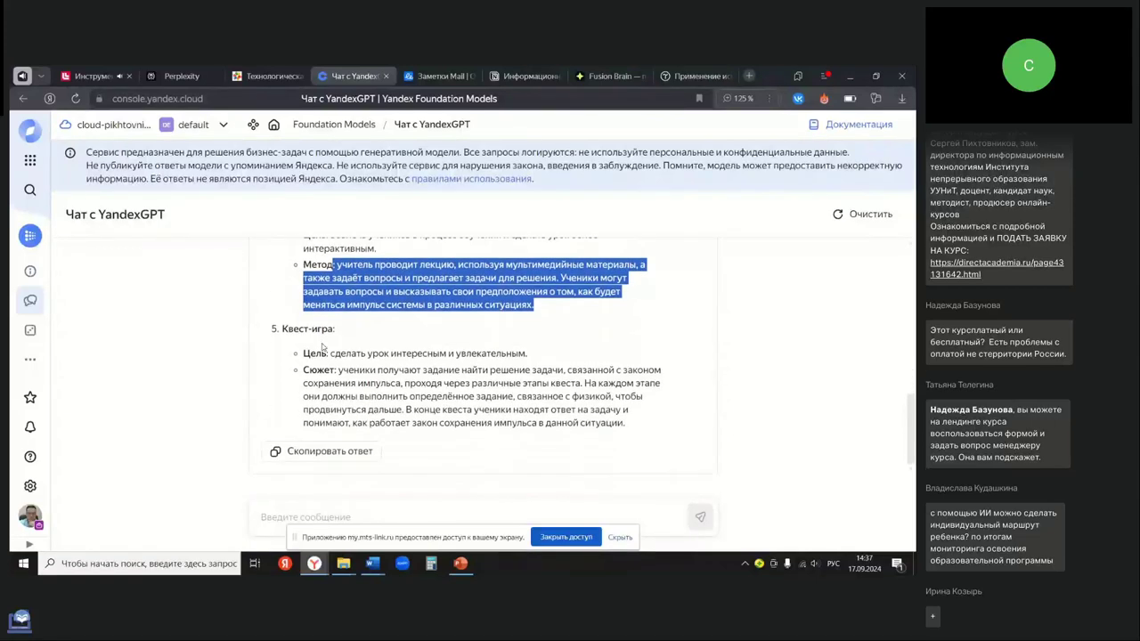
left_click_drag(342, 369, 625, 424)
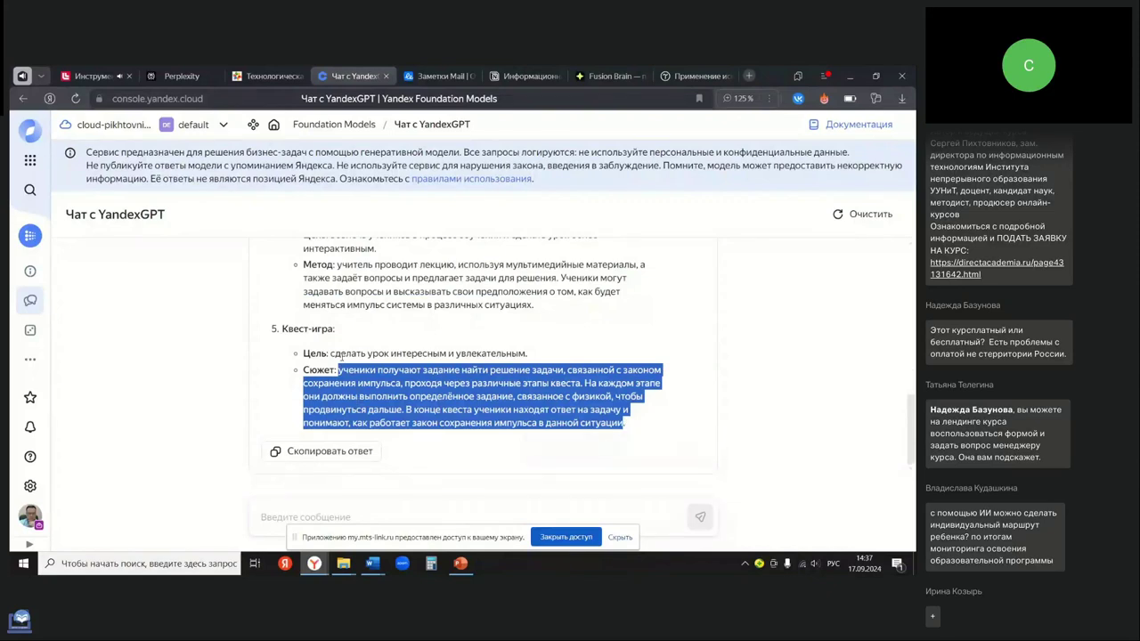
scroll(476, 375, "up", 3)
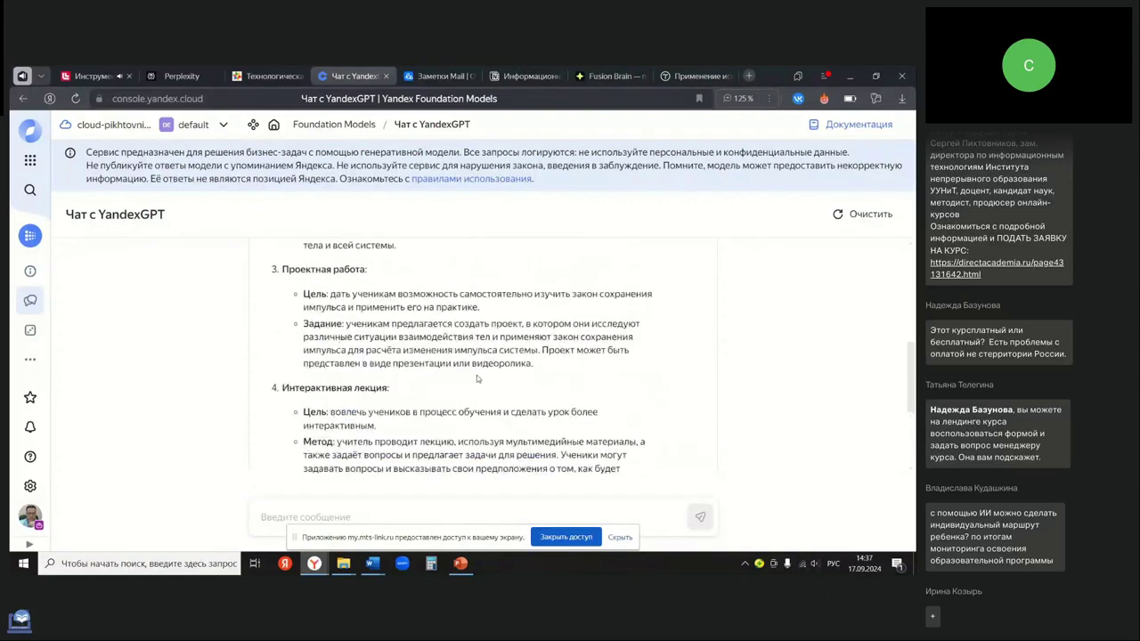
scroll(476, 375, "down", 3)
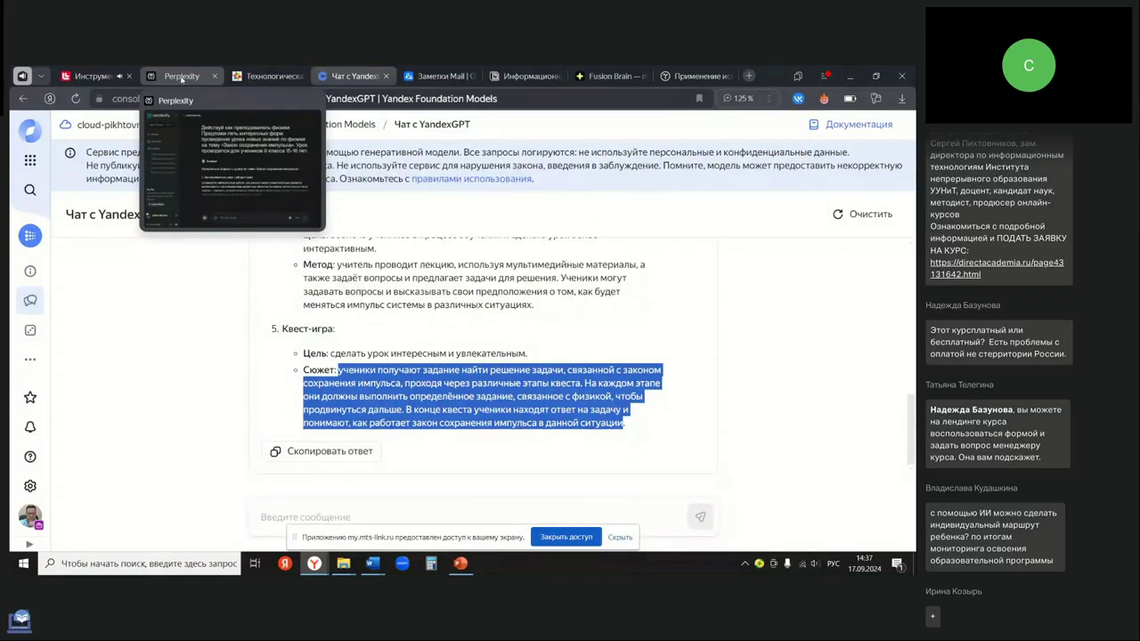
- Switch to Perplexity's answer and read through its suggested lesson formats, from the experimental laboratory to the project work
left_click(181, 77)
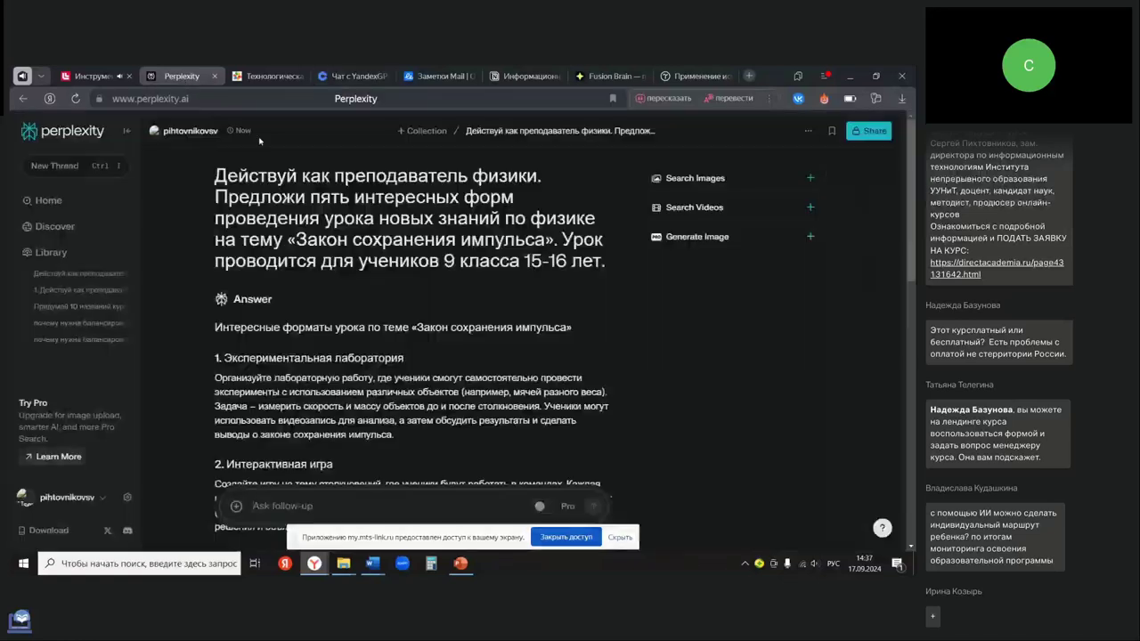
scroll(359, 350, "down", 3)
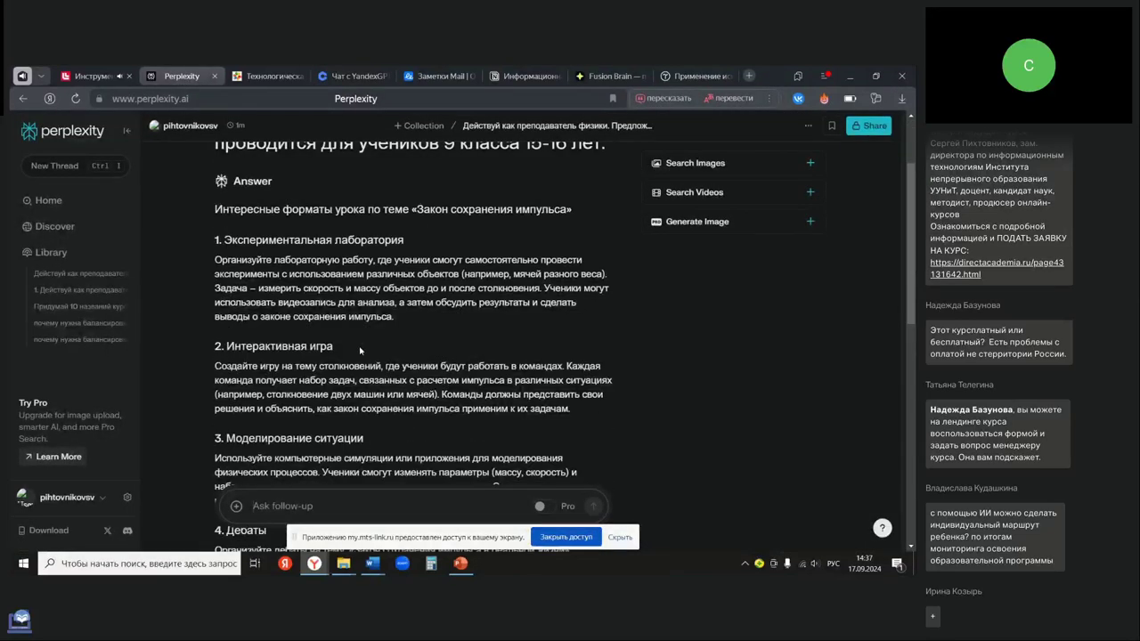
scroll(365, 345, "up", 2)
scroll(364, 345, "down", 1)
scroll(469, 318, "down", 3)
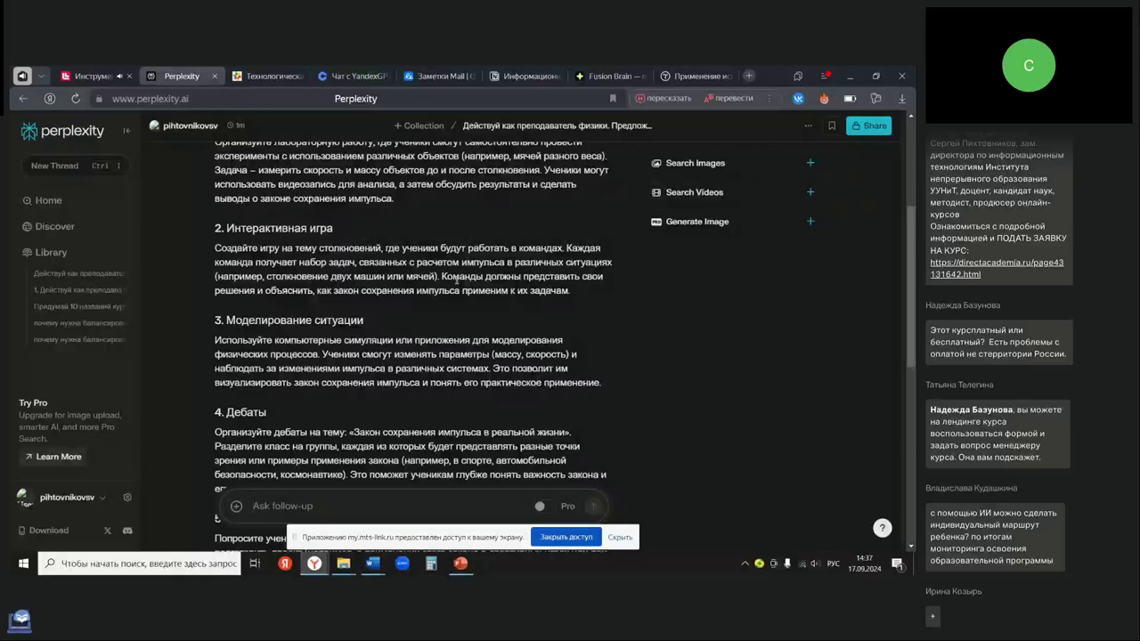
left_click_drag(358, 263, 454, 278)
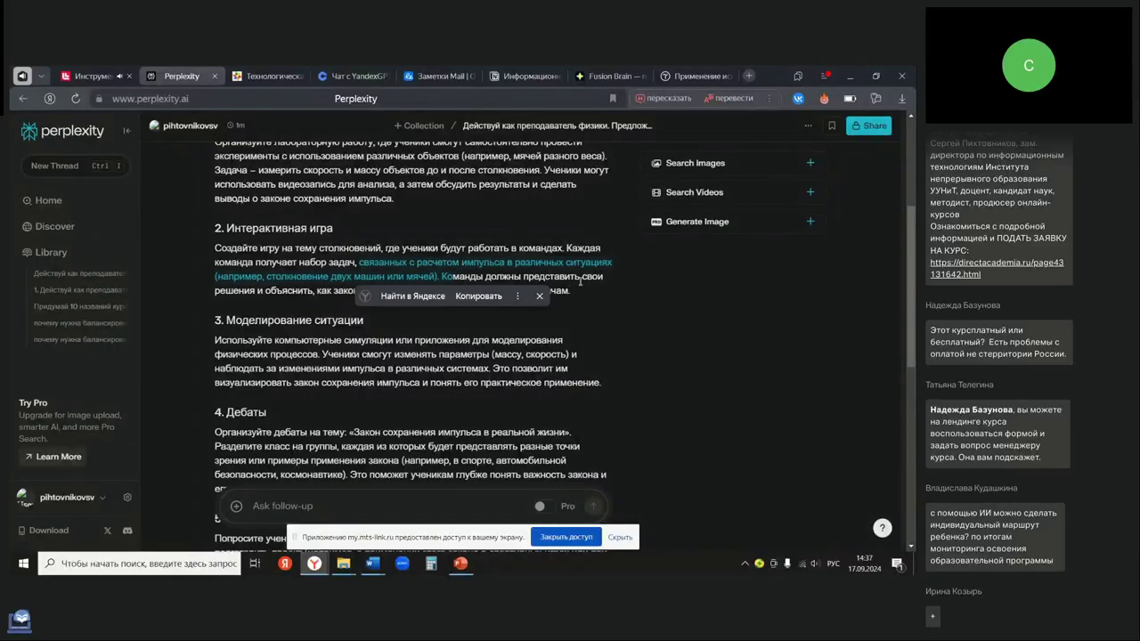
left_click(601, 290)
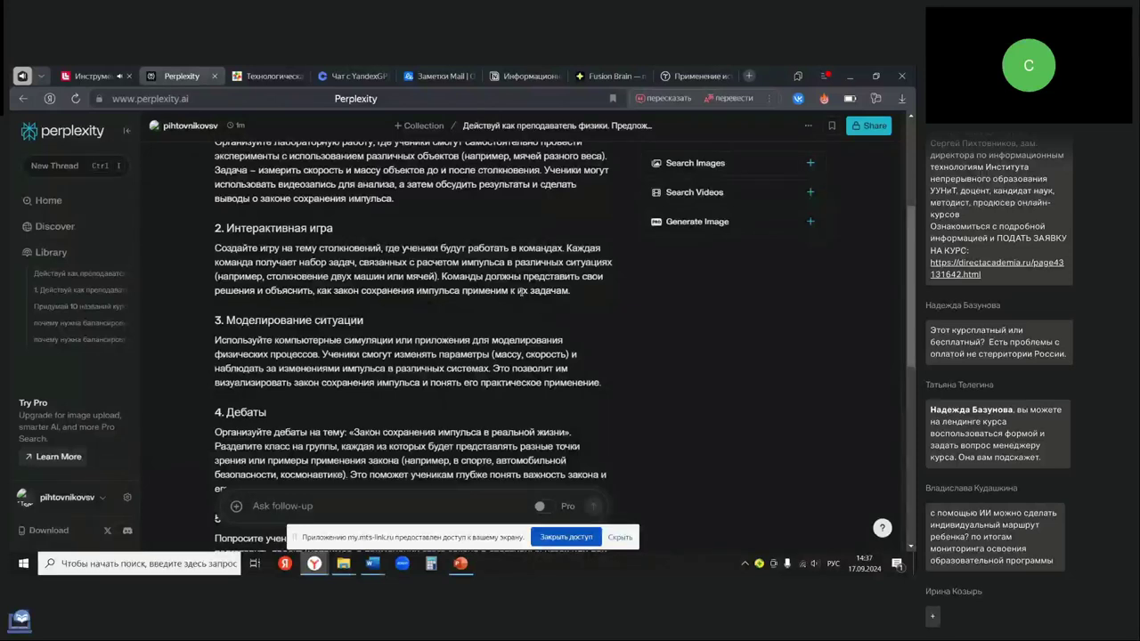
scroll(522, 291, "down", 2)
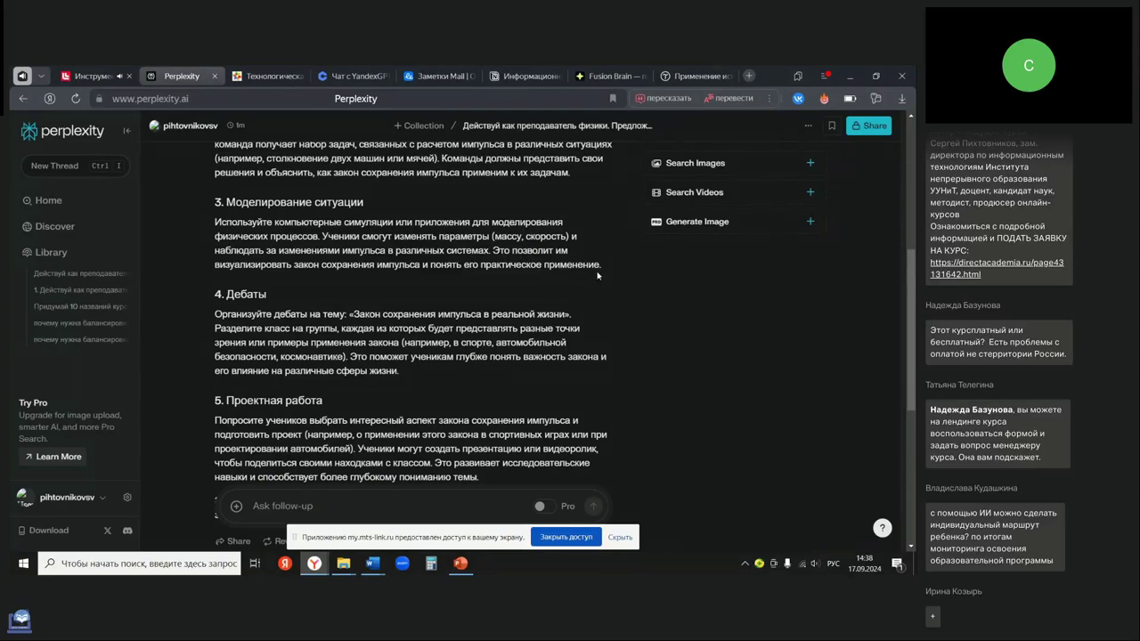
scroll(415, 296, "down", 1)
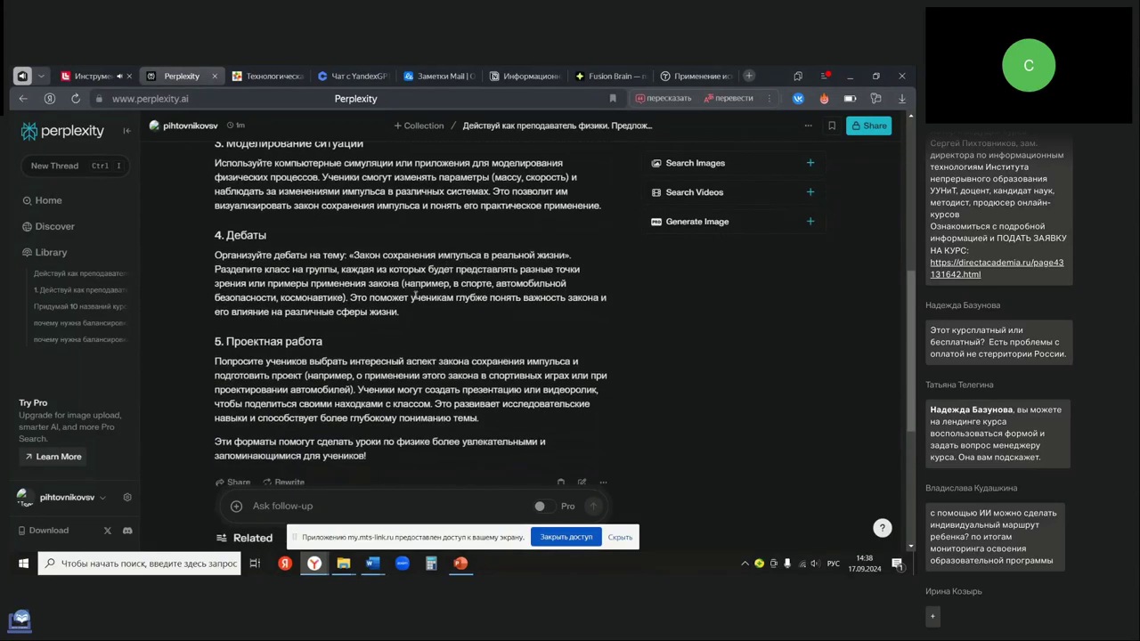
- Highlight the description of the «Дебаты» format and read on through «Проектная работа» to the end of the answer
left_click_drag(212, 256, 426, 315)
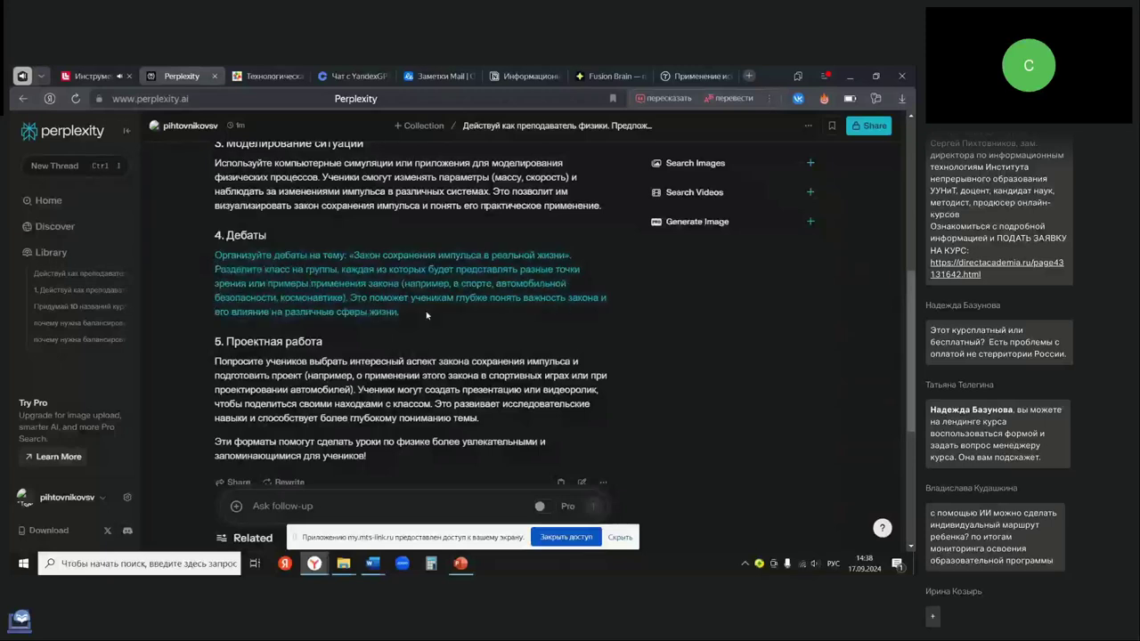
left_click(571, 331)
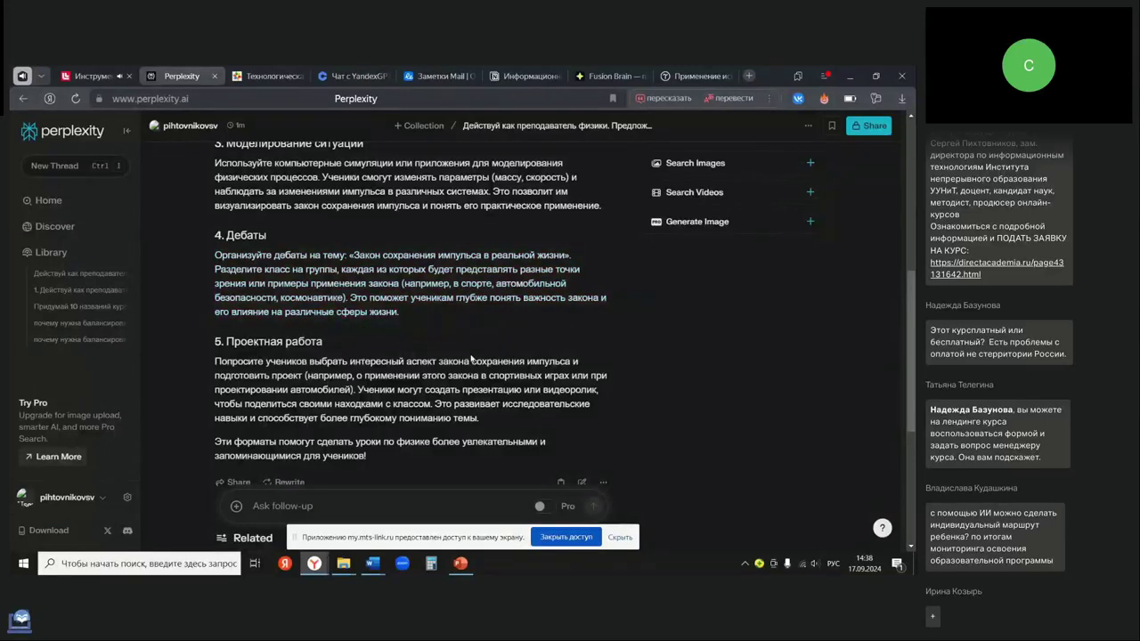
scroll(360, 386, "down", 1)
scroll(360, 386, "down", 1)
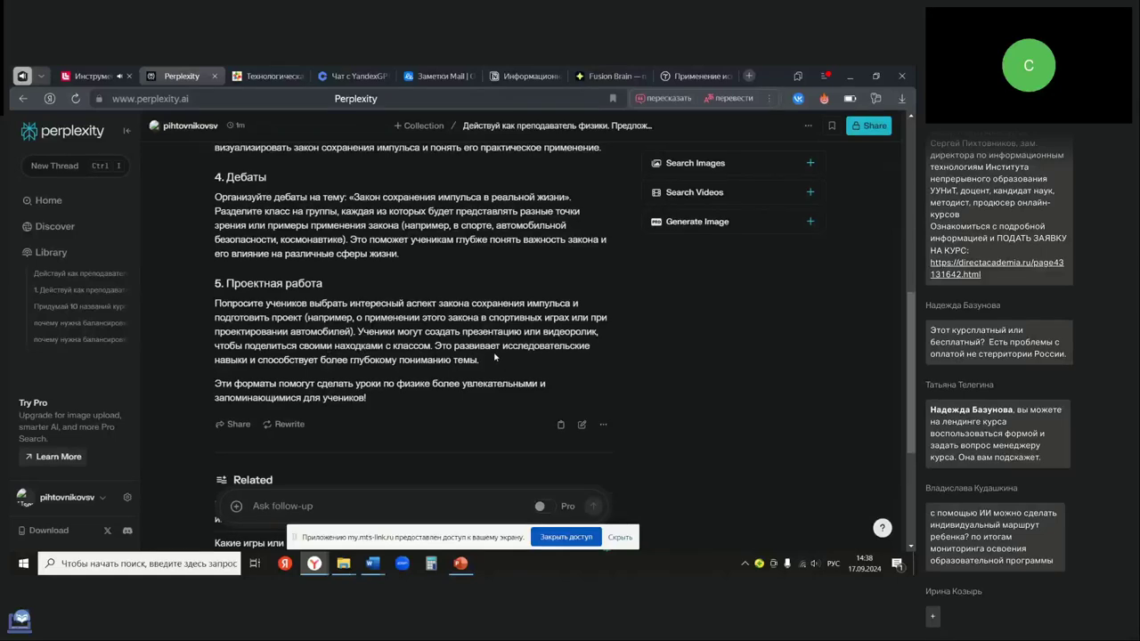
- Go back to the start of the Perplexity answer and review the formats from «Экспериментальная лаборатория» to «Дебаты»
scroll(442, 352, "up", 10)
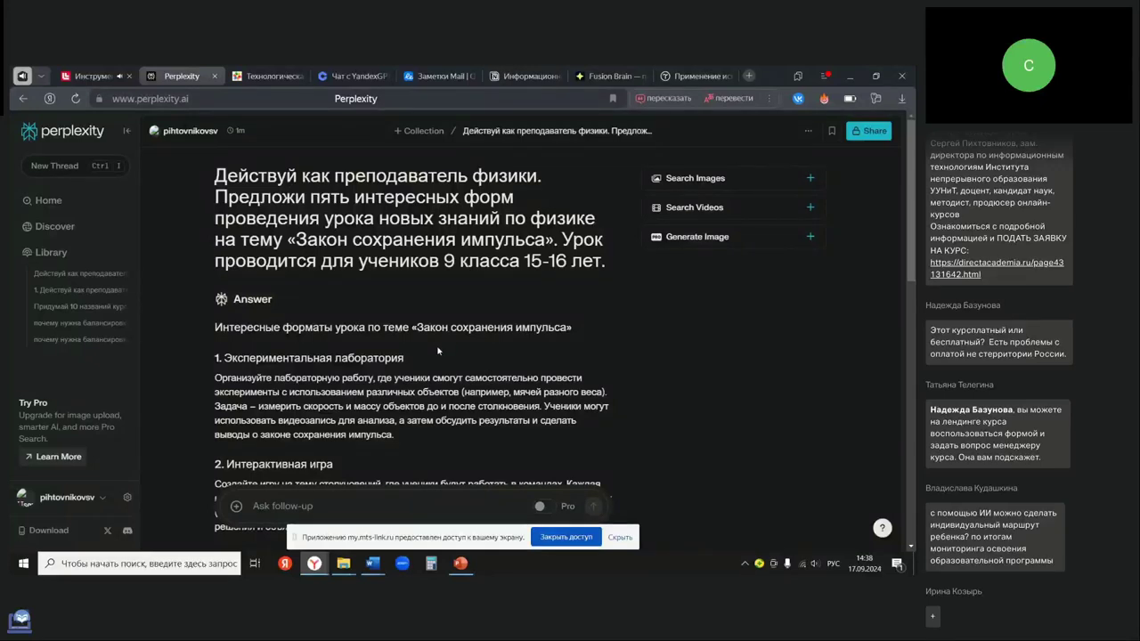
scroll(437, 351, "down", 1)
scroll(435, 351, "up", 1)
scroll(320, 255, "down", 3)
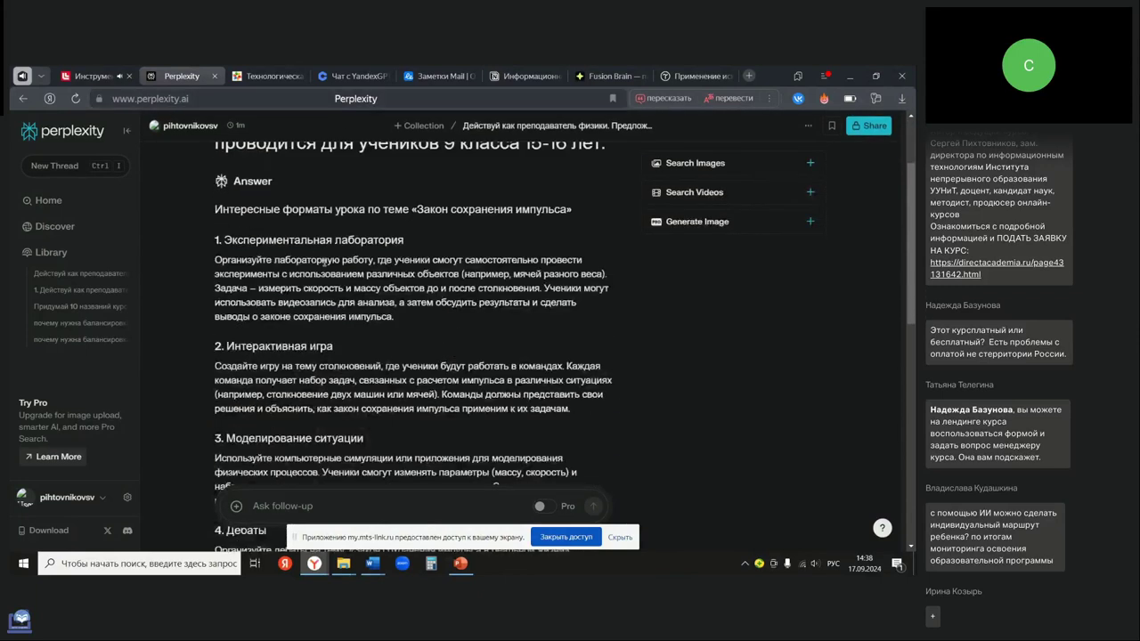
scroll(303, 276, "up", 3)
scroll(314, 308, "down", 3)
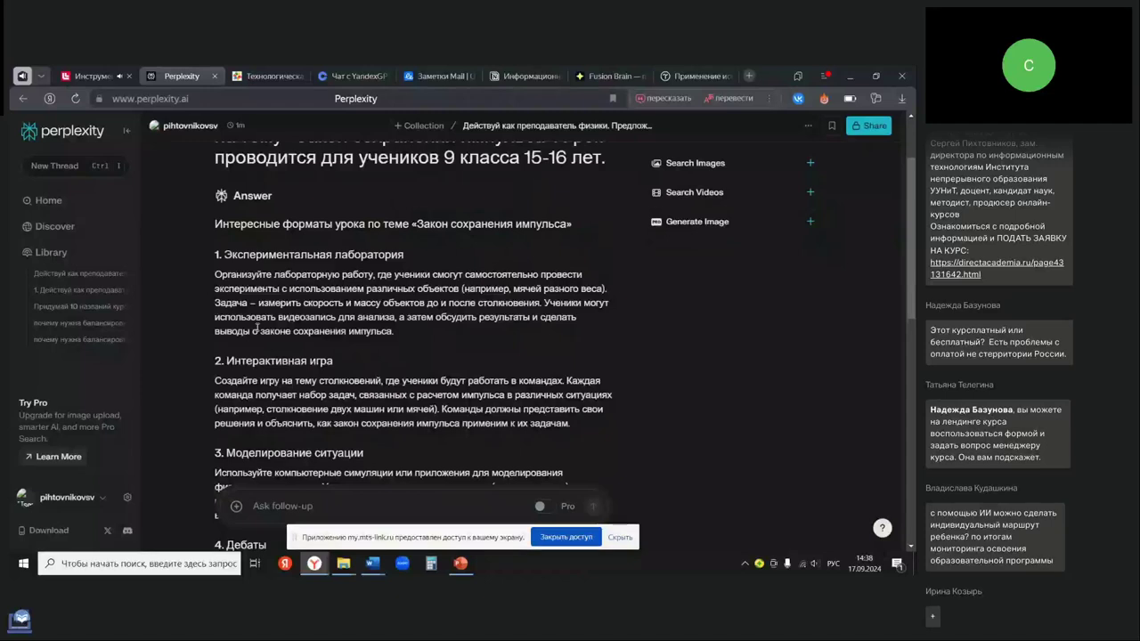
scroll(401, 388, "down", 3)
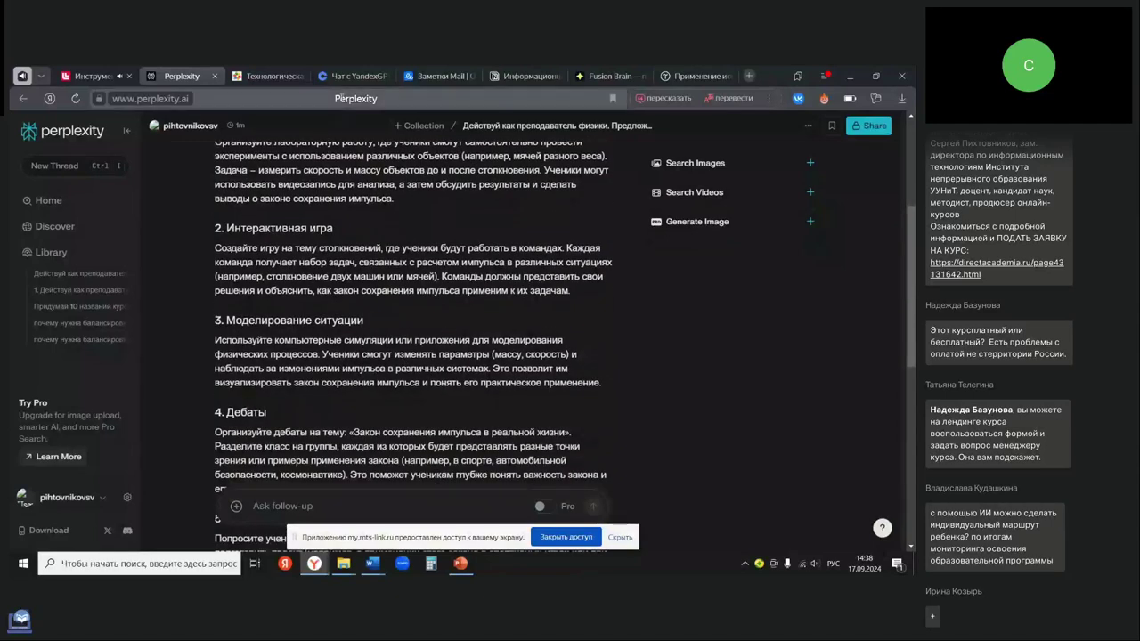
- Switch to the YandexGPT chat and skim back through its lesson formats for comparison with Perplexity's
left_click(352, 76)
scroll(401, 340, "up", 3)
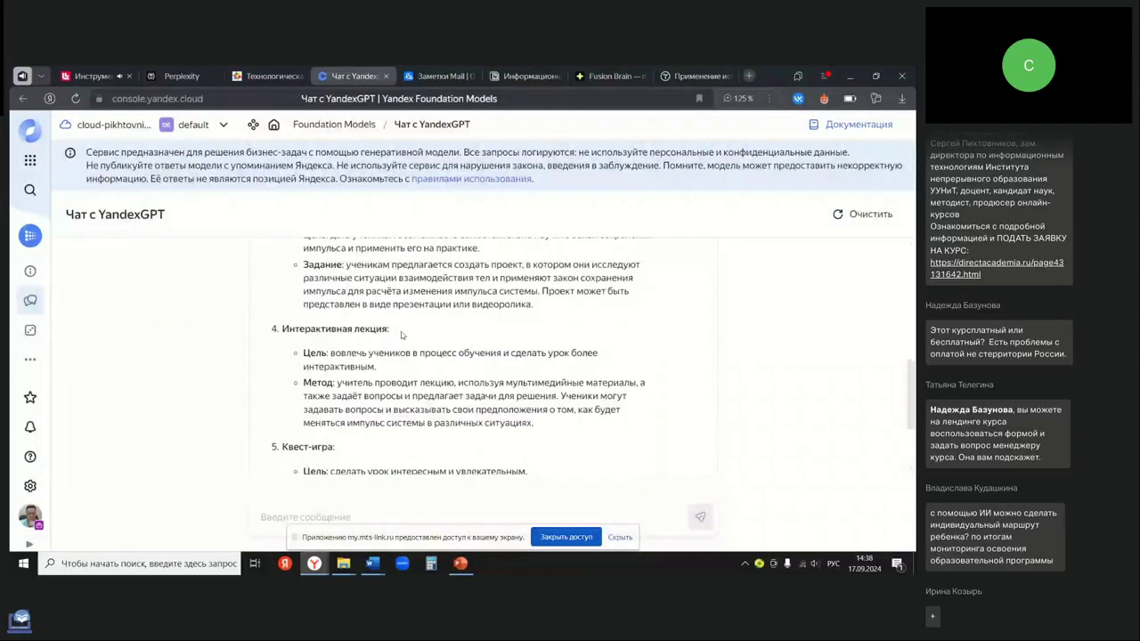
scroll(437, 404, "down", 2)
scroll(437, 404, "up", 6)
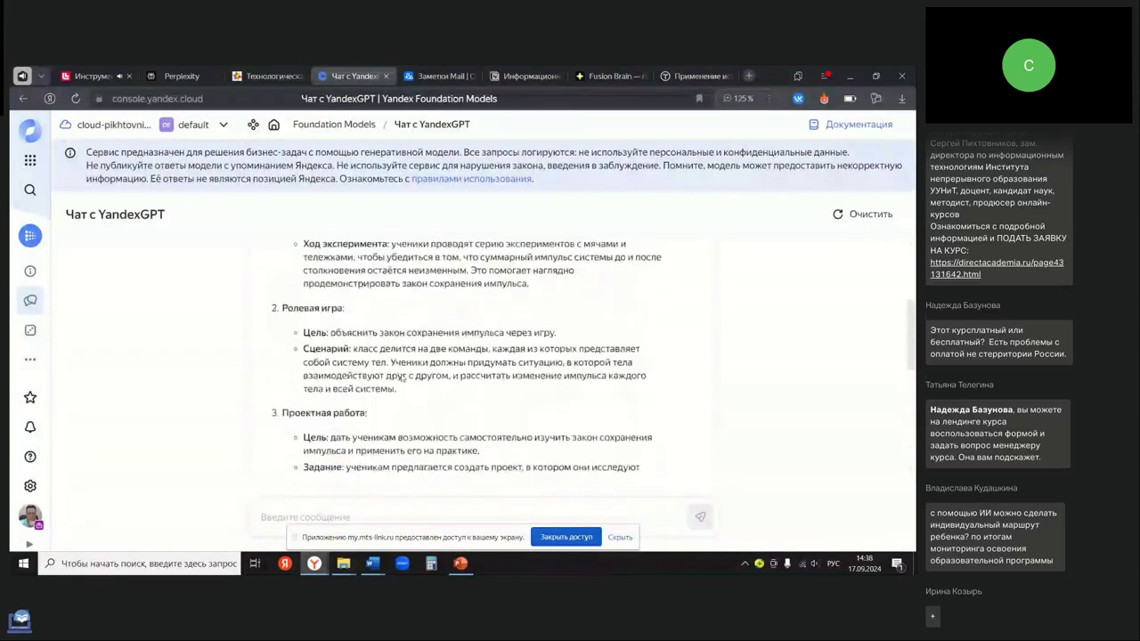
- Switch to the MTS Link webinar and check the recent messages in the participants' chat
left_click(89, 76)
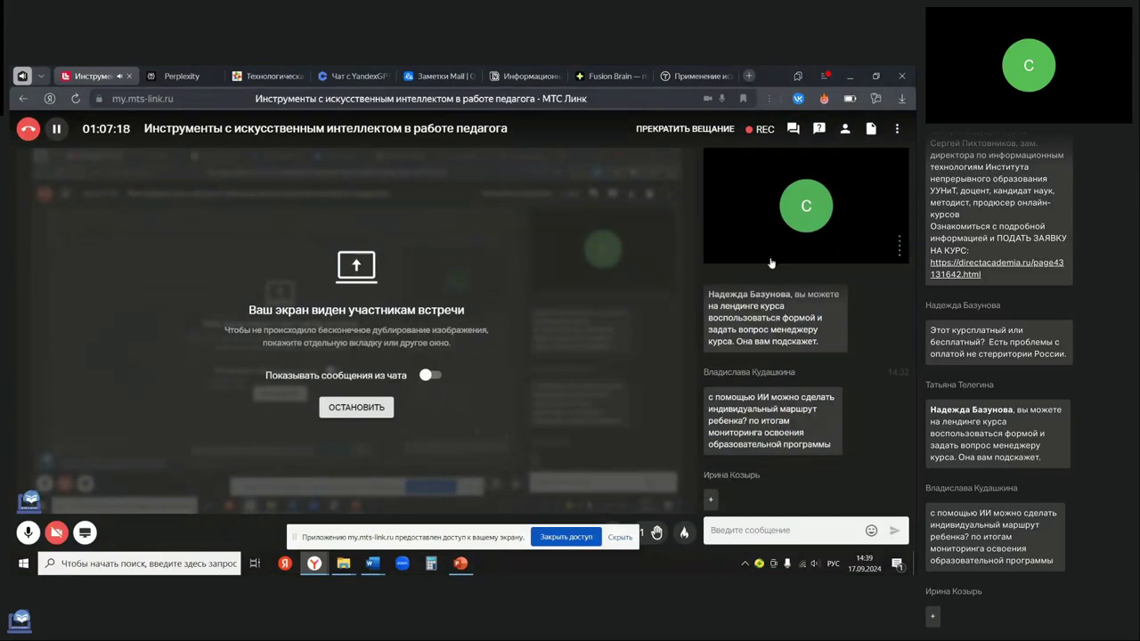
scroll(741, 398, "up", 2)
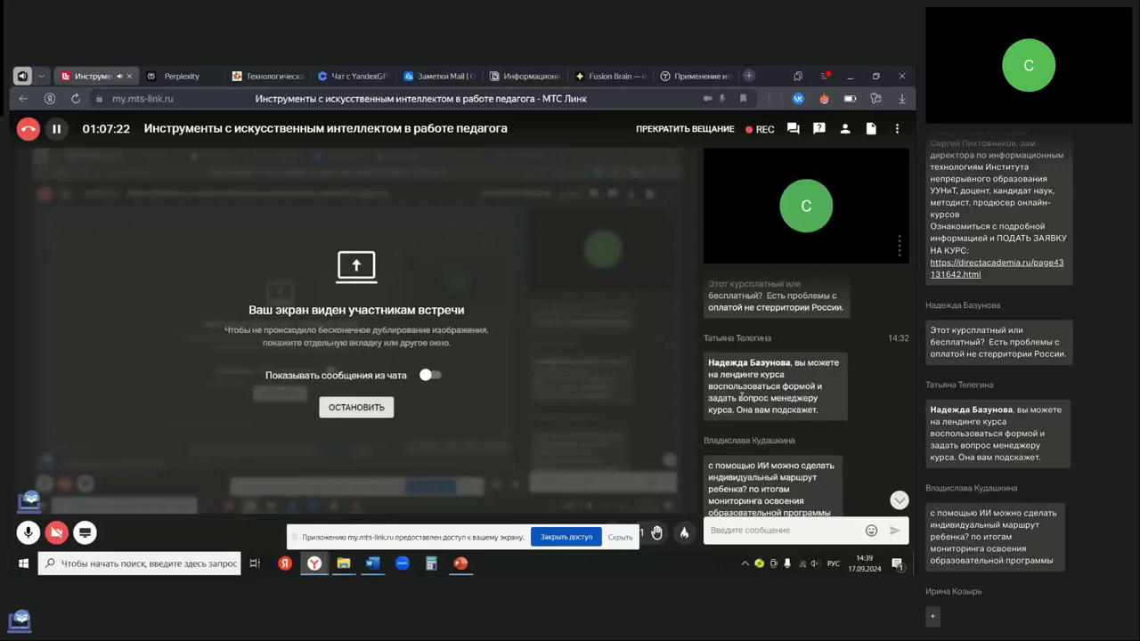
scroll(741, 397, "down", 2)
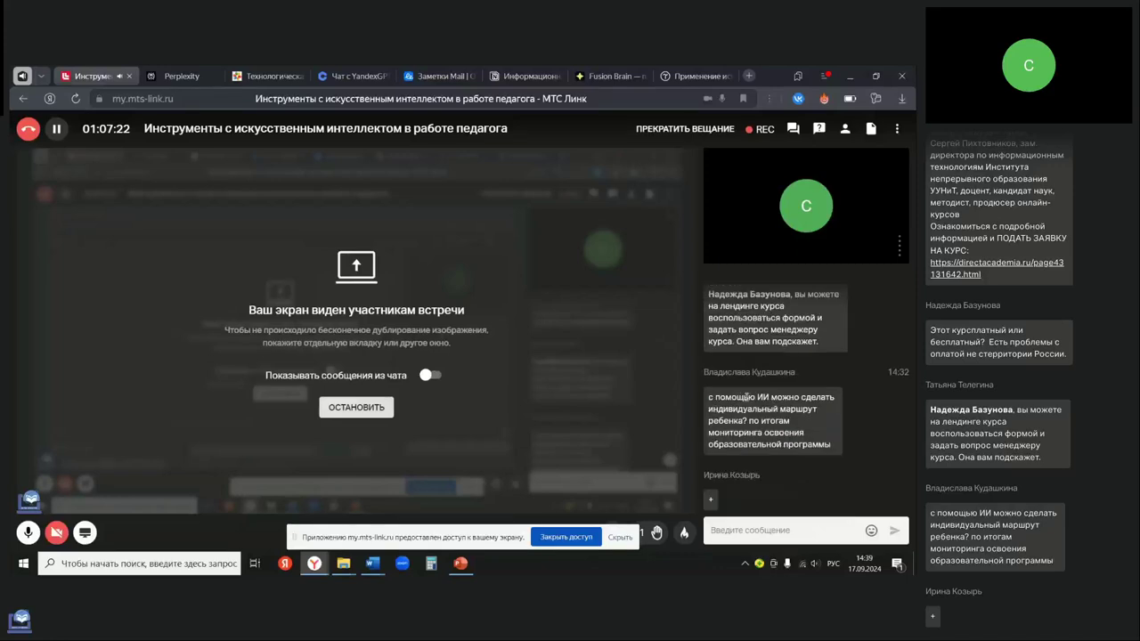
- Switch to the Word document «Тексты промтов» and copy the highlighted request under «Промт 2» about lesson goals and tasks
left_click(175, 77)
mouse_move(372, 563)
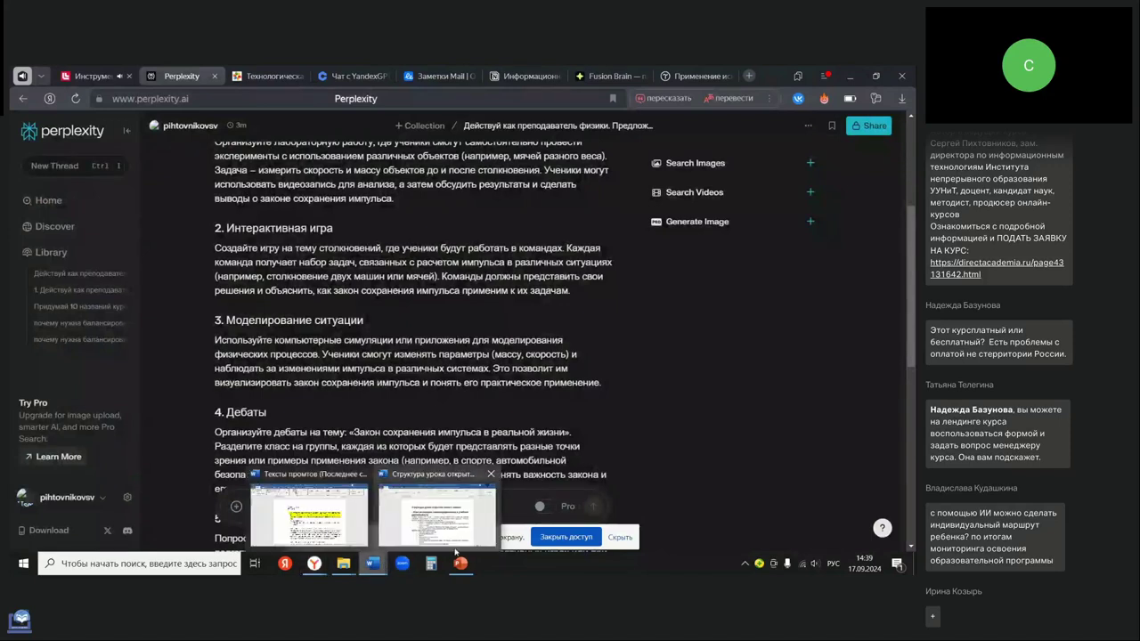
left_click(336, 514)
scroll(328, 343, "down", 10)
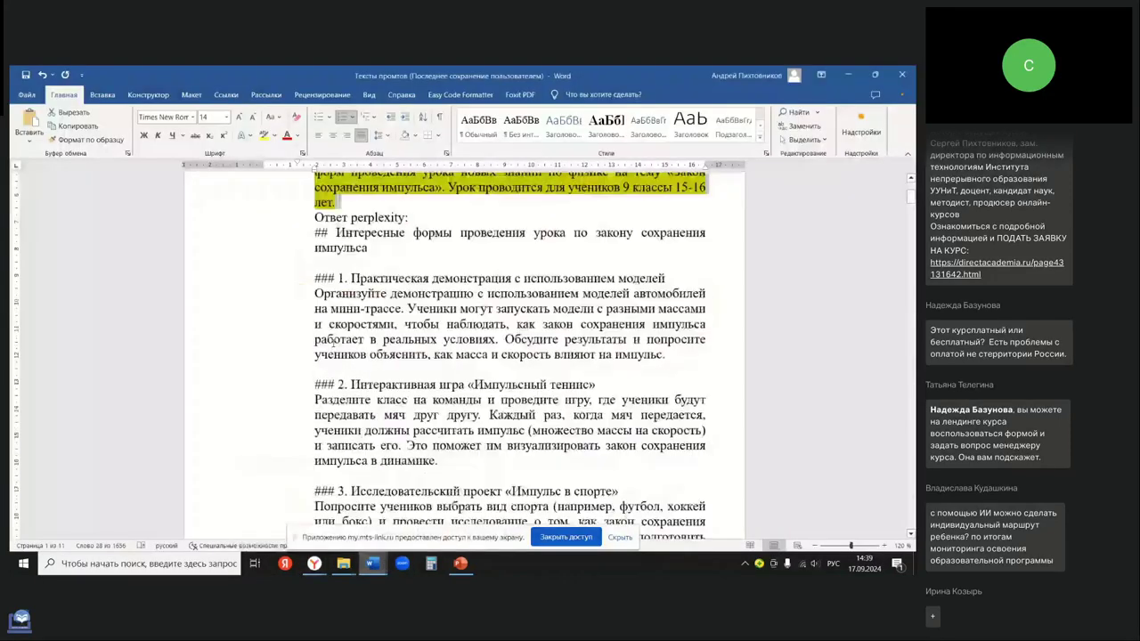
scroll(509, 356, "down", 10)
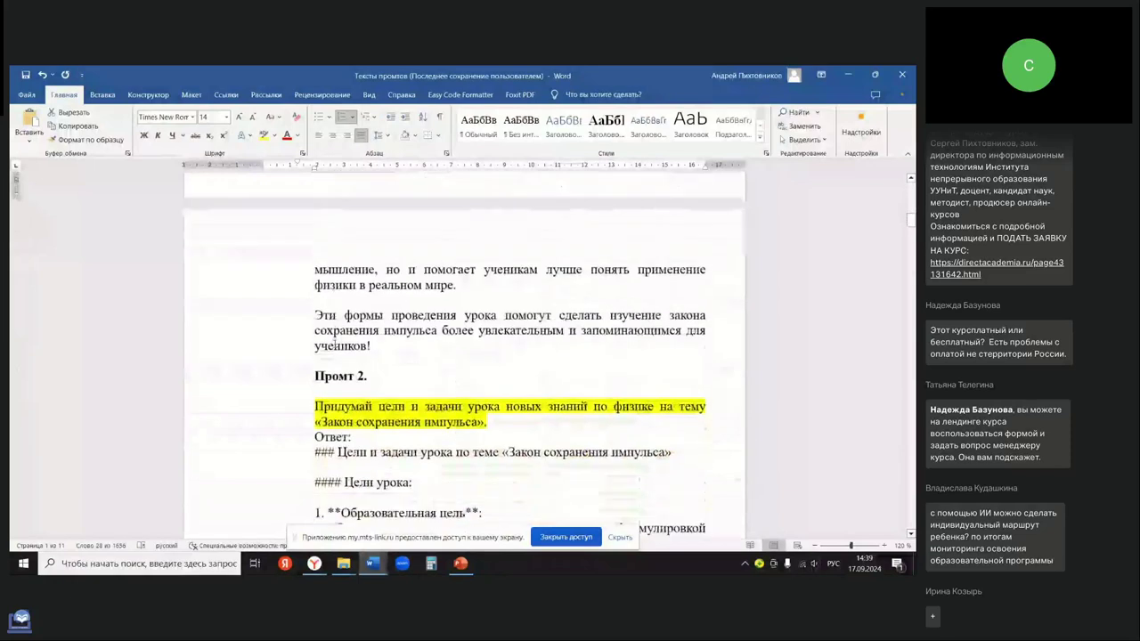
left_click_drag(315, 340, 488, 353)
key("ctrl+c")
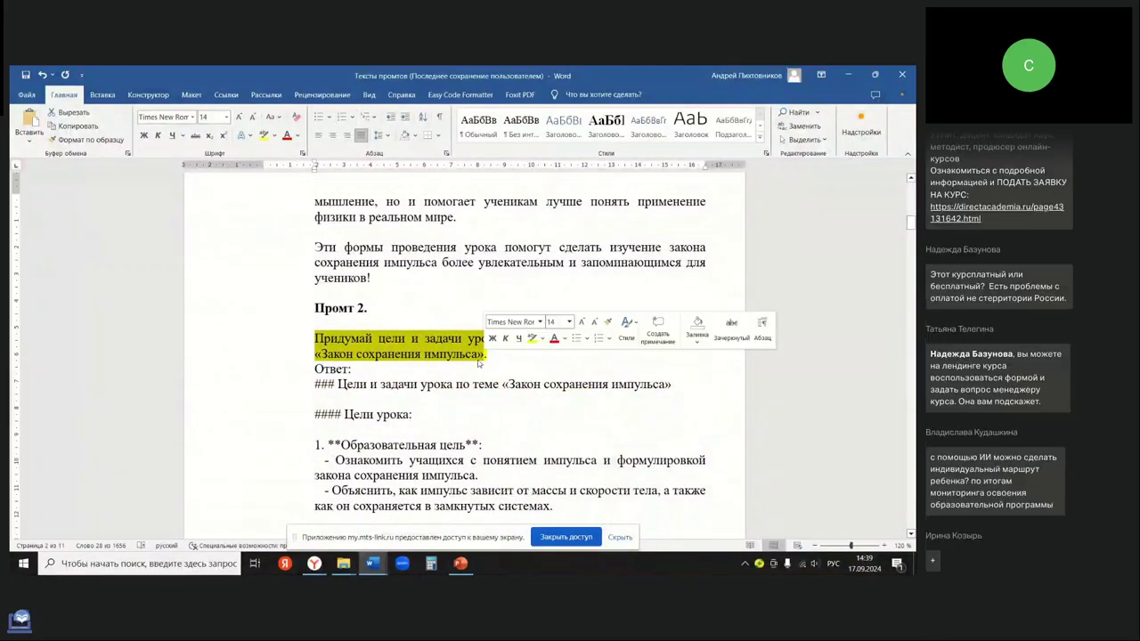
- Return to Perplexity and submit the follow-up «Придумай цели и задачи урока новых знаний по физике на тему «Закон сохранения импульса»»
left_click(314, 562)
left_click(328, 520)
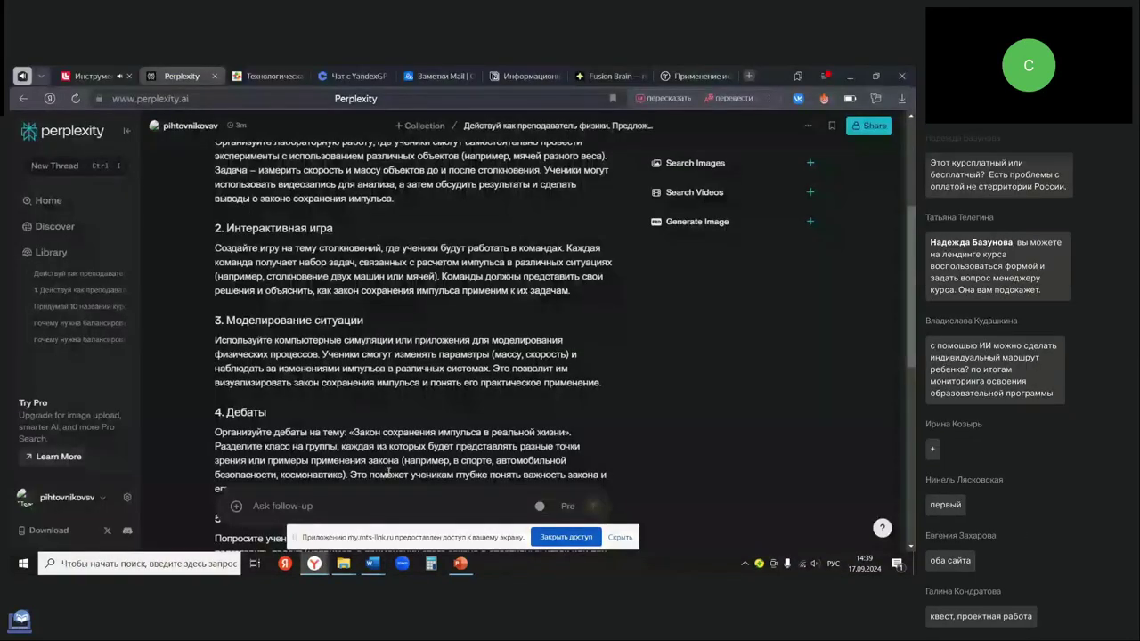
scroll(355, 502, "down", 2)
left_click(354, 501)
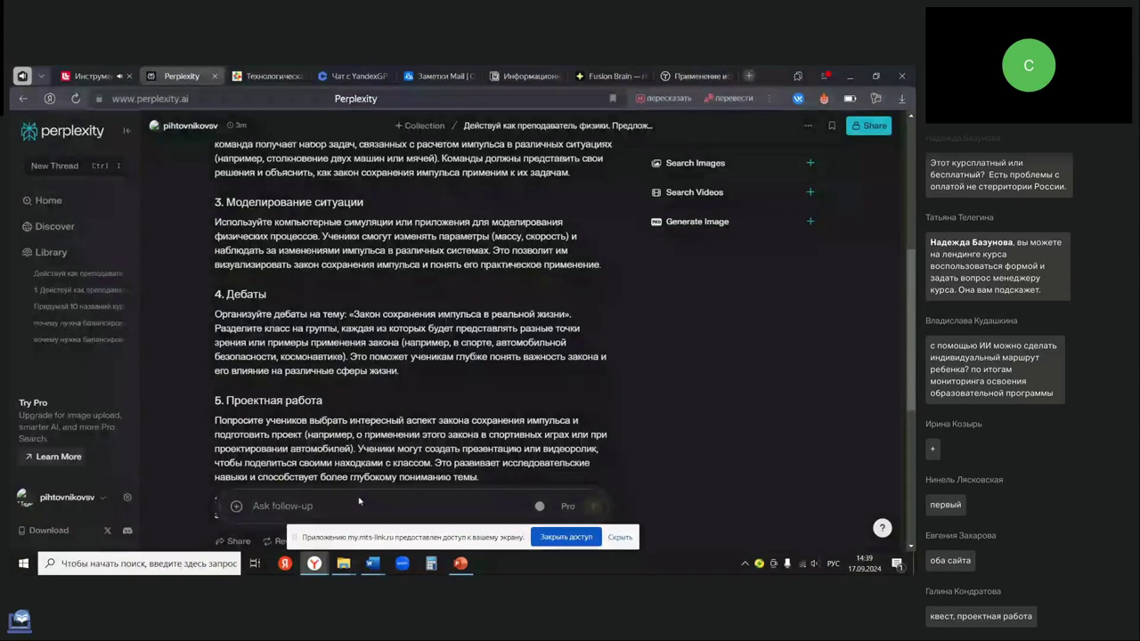
key("ctrl+v")
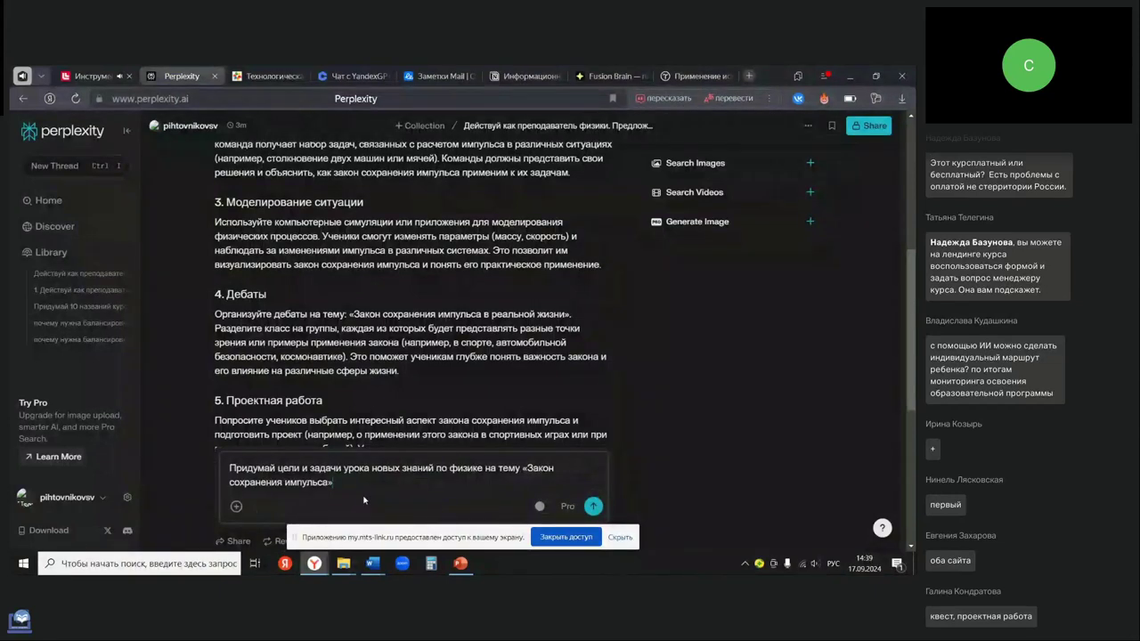
key("Return")
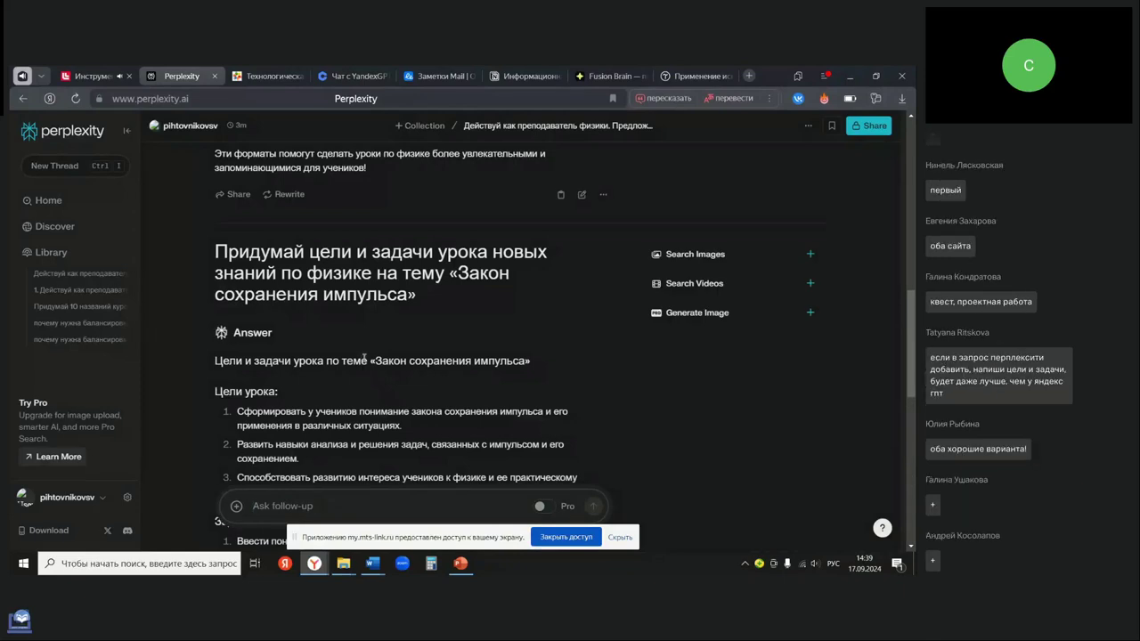
- Switch to the MTS Link webinar and read the participants' comments on the two services' answers
left_click(79, 76)
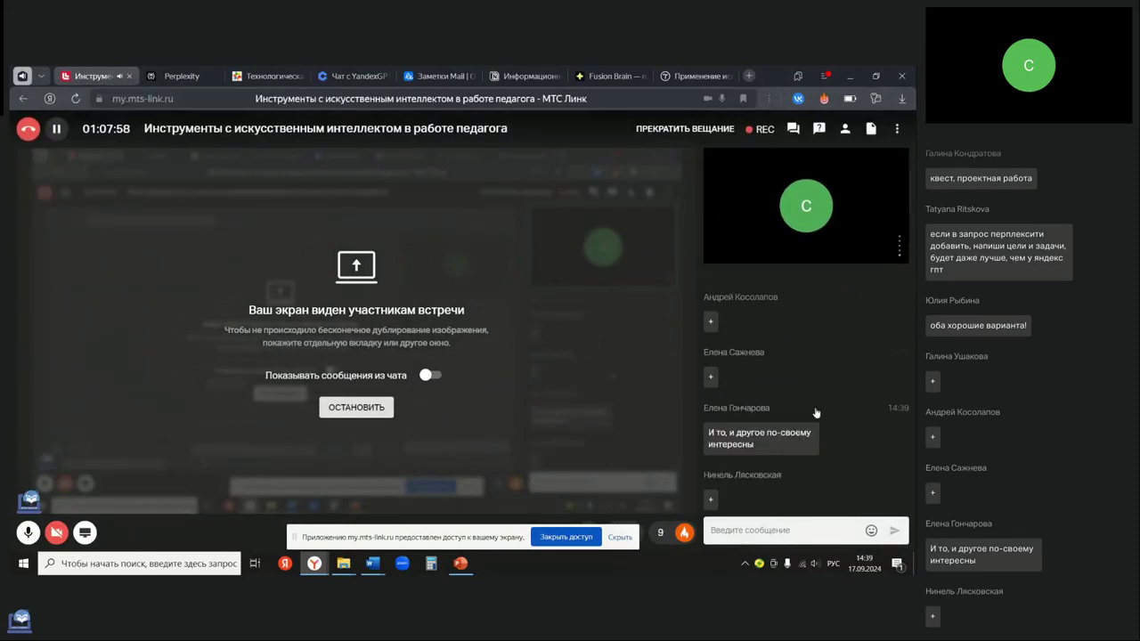
scroll(815, 413, "up", 3)
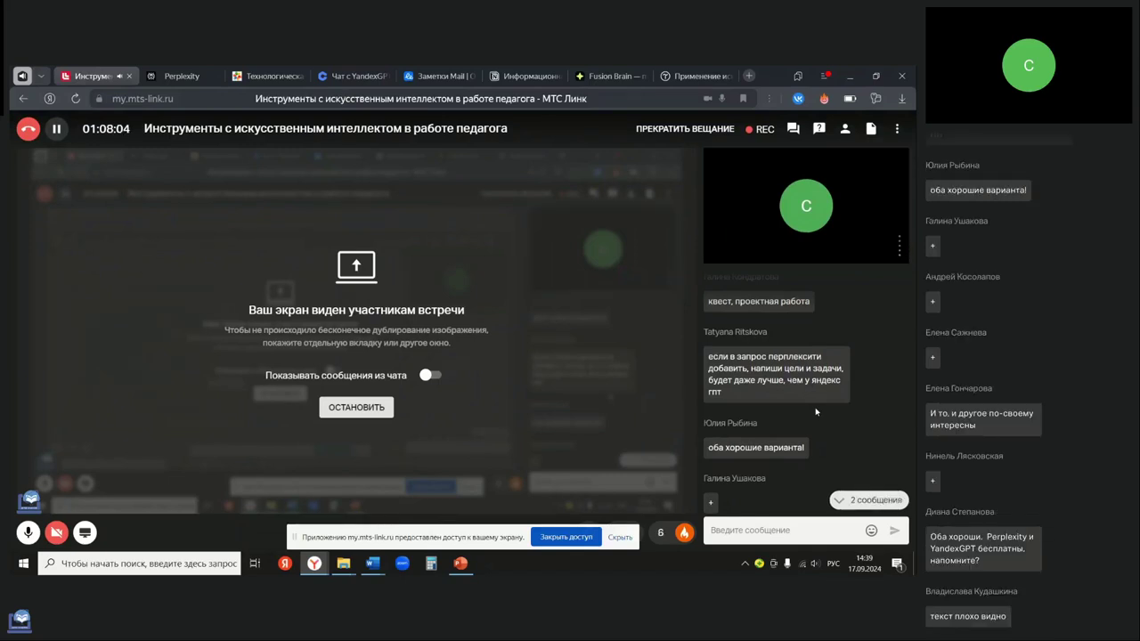
scroll(816, 413, "up", 1)
scroll(816, 413, "down", 3)
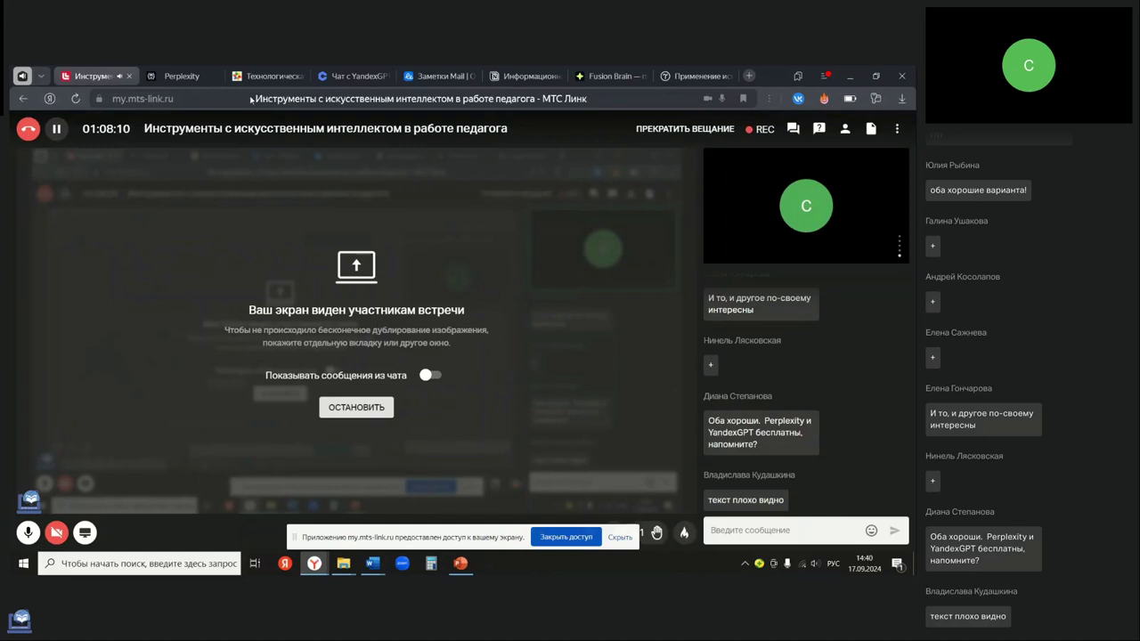
- Paste the same goals-and-tasks prompt on «Закон сохранения импульса» into the YandexGPT chat and send it
left_click(182, 76)
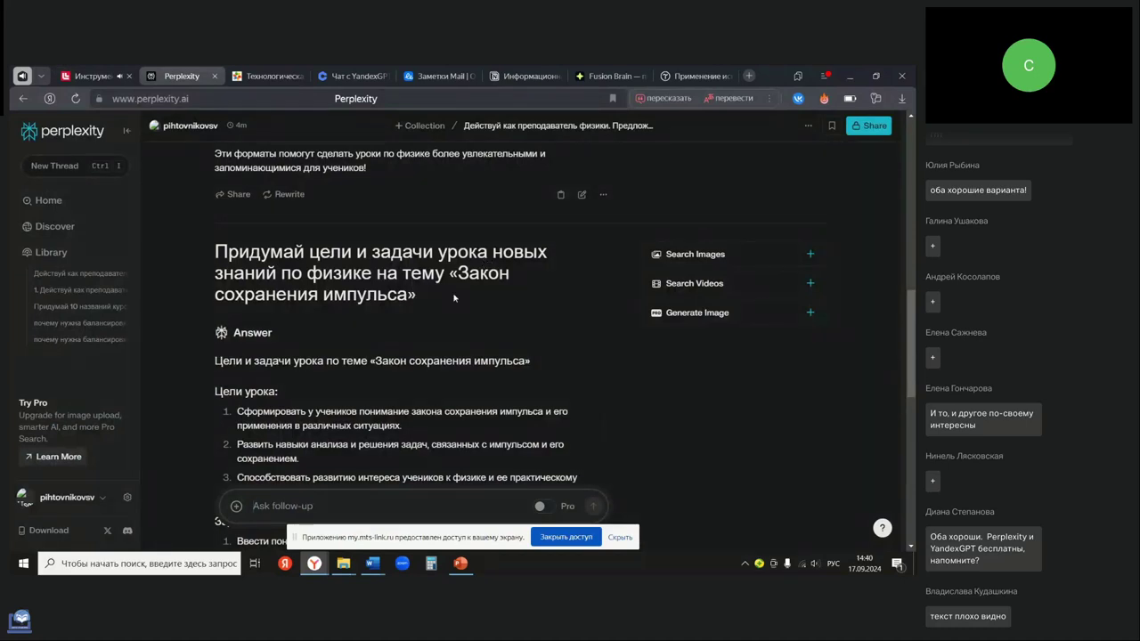
left_click(352, 76)
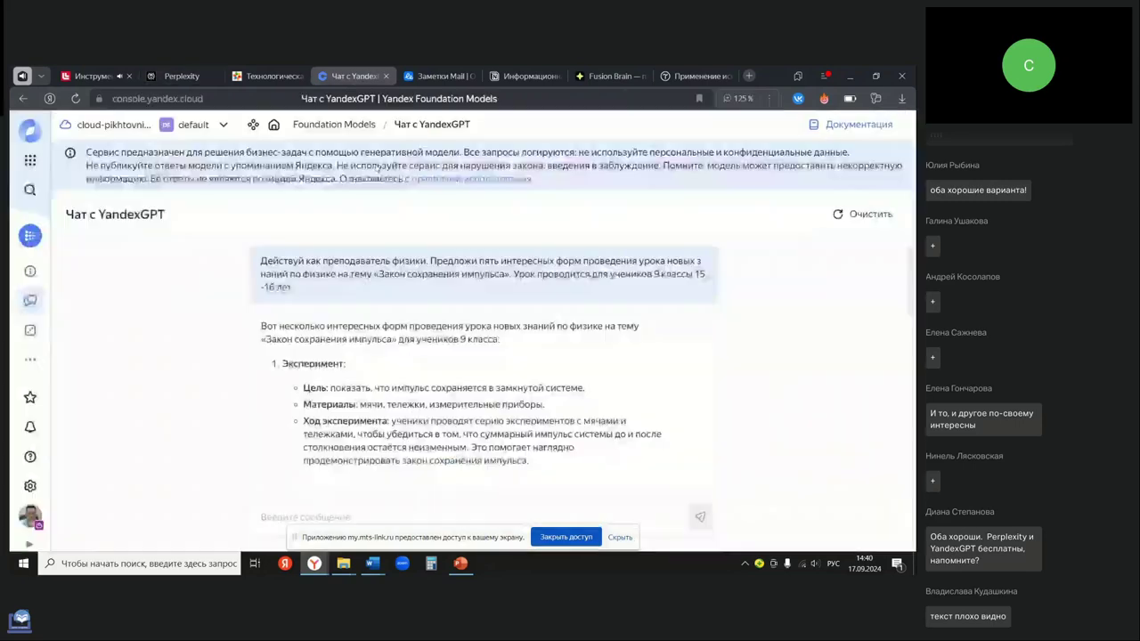
left_click(357, 508)
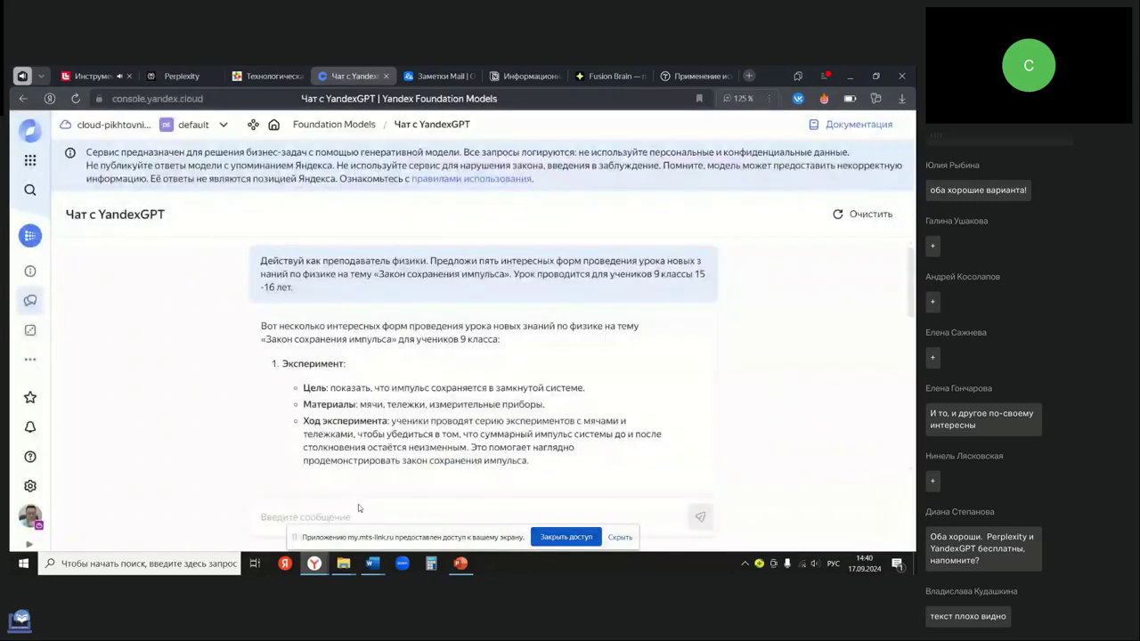
key("ctrl+v")
key("Return")
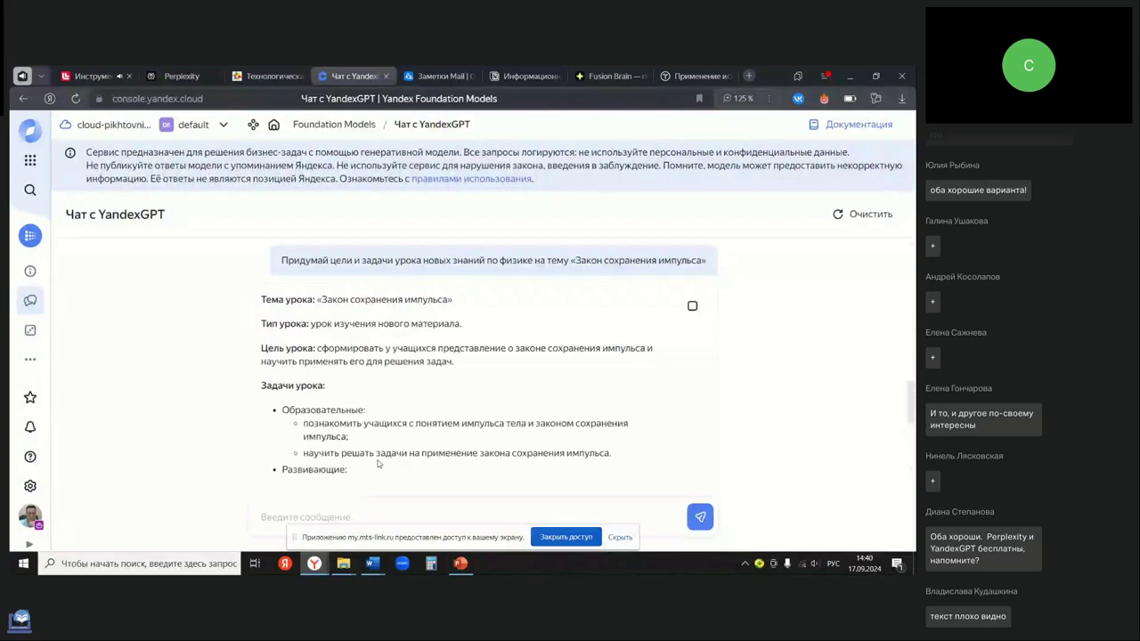
- Switch to Perplexity and read its «Цели урока» and «Задачи урока» lists, highlighting the end of the second goal
left_click(174, 77)
key("ctrl+plus")
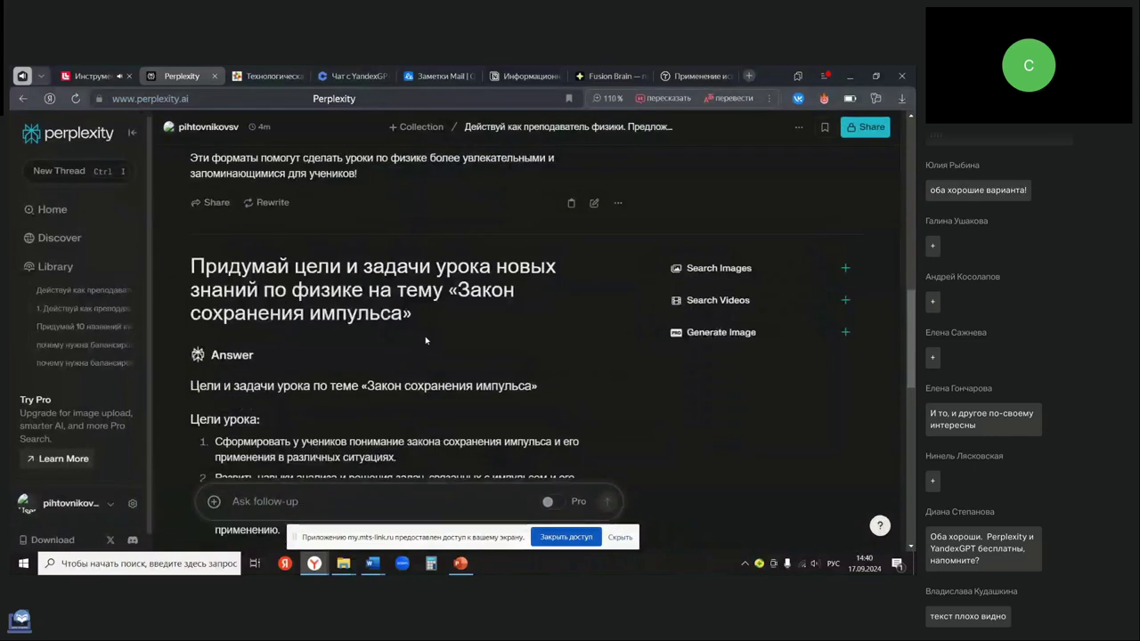
scroll(426, 340, "down", 3)
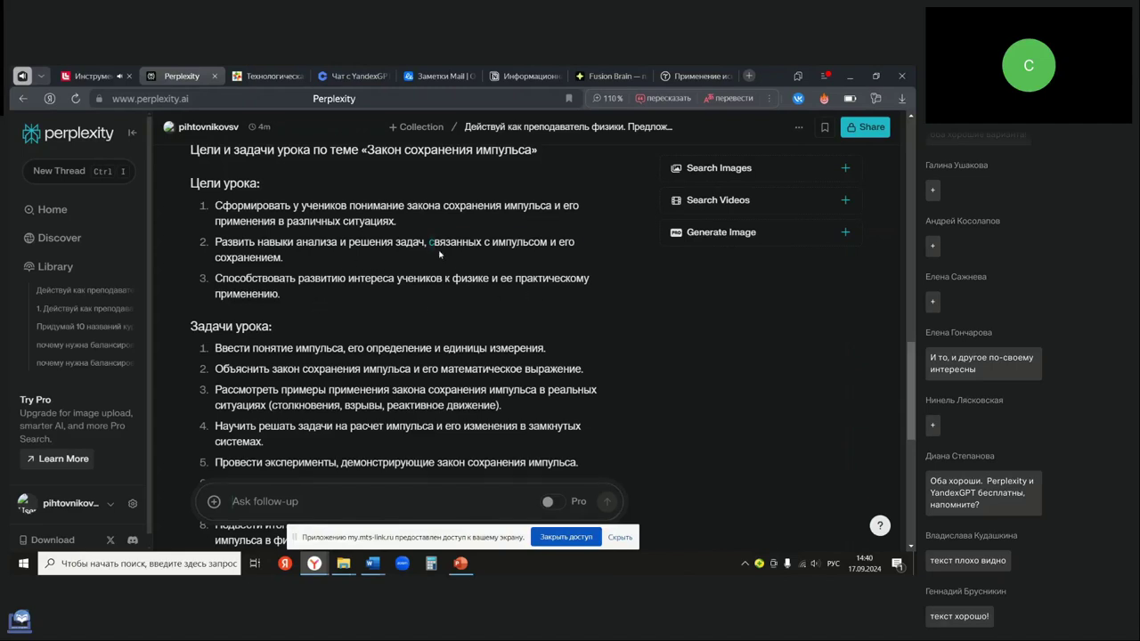
left_click_drag(430, 243, 286, 259)
scroll(411, 326, "down", 3)
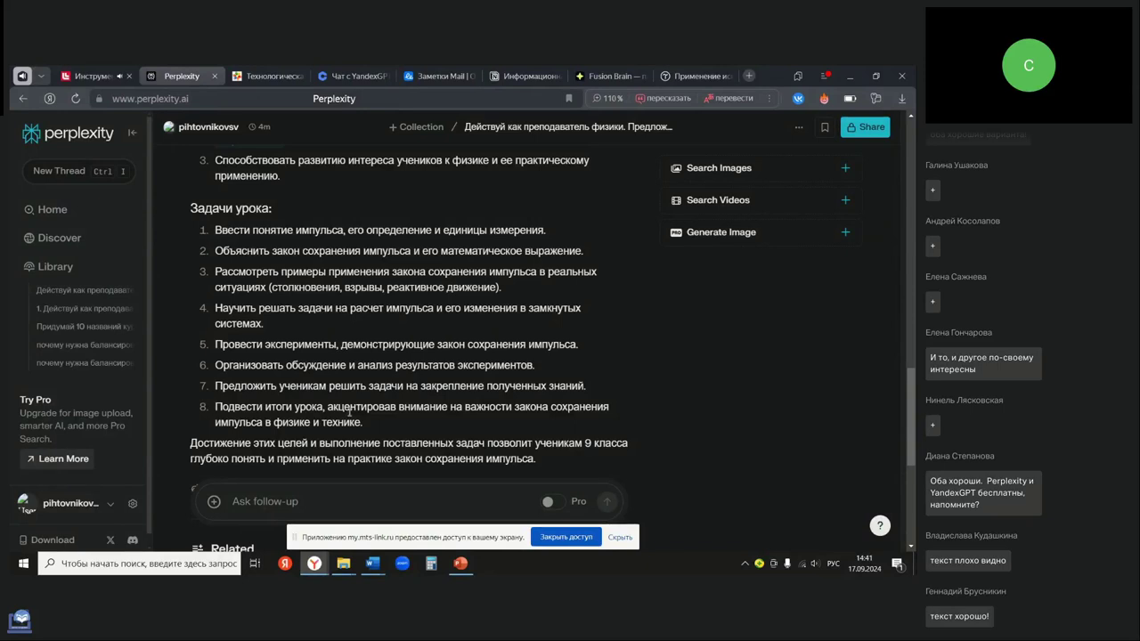
scroll(351, 269, "down", 2)
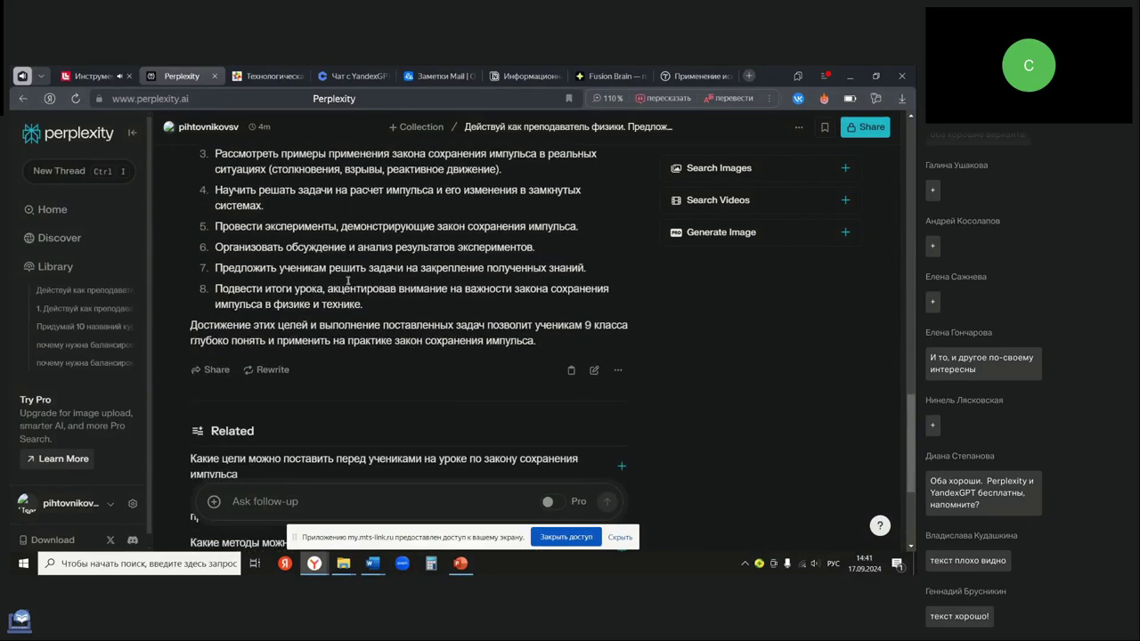
scroll(349, 283, "up", 2)
- Switch to the YandexGPT chat and read its lesson goal and the educational, developmental and upbringing tasks
left_click(354, 76)
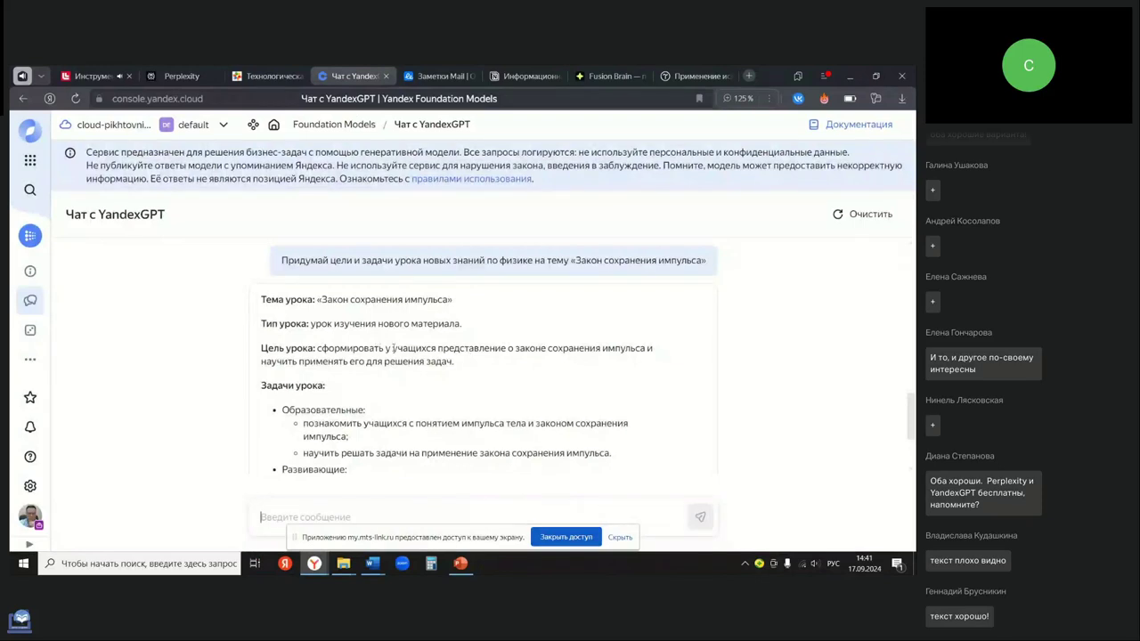
key("ctrl+plus")
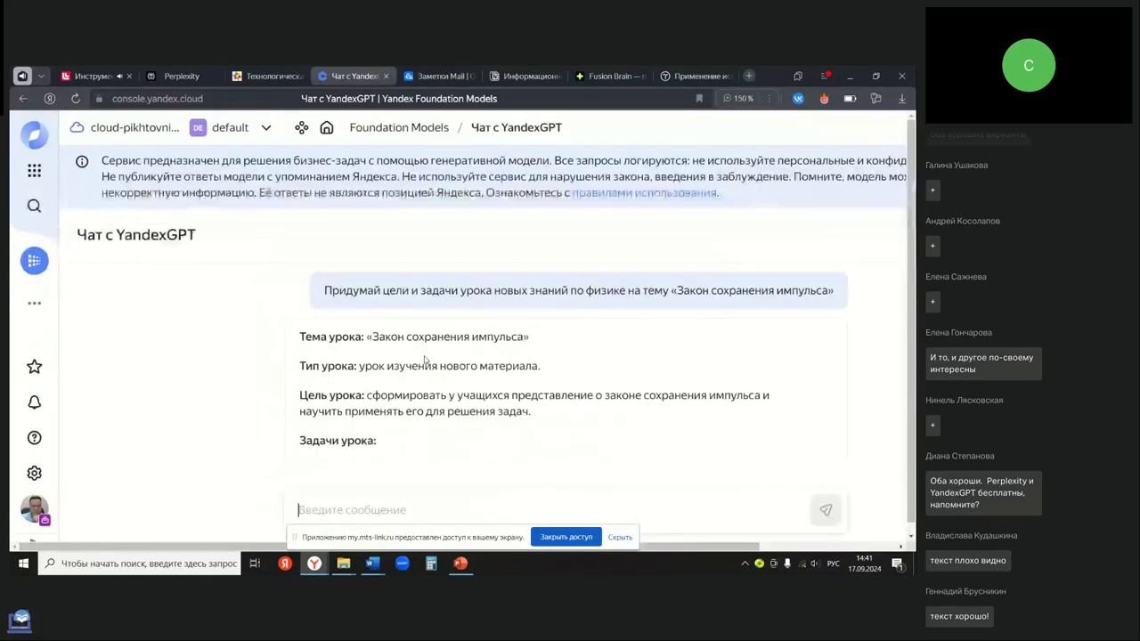
scroll(425, 360, "down", 2)
scroll(425, 360, "up", 2)
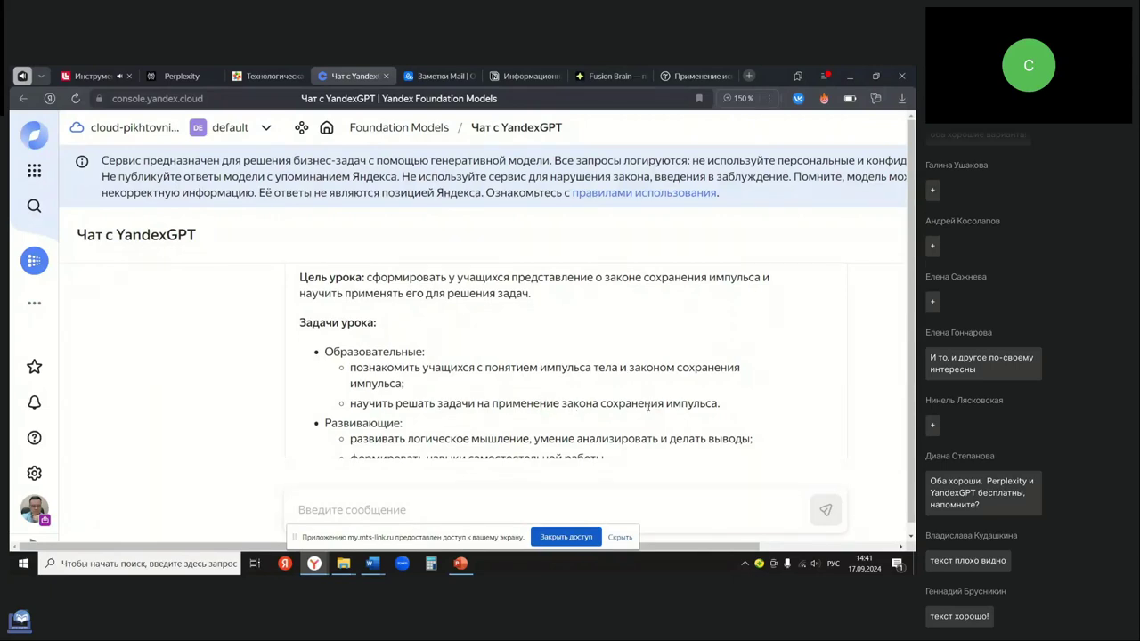
scroll(491, 383, "down", 3)
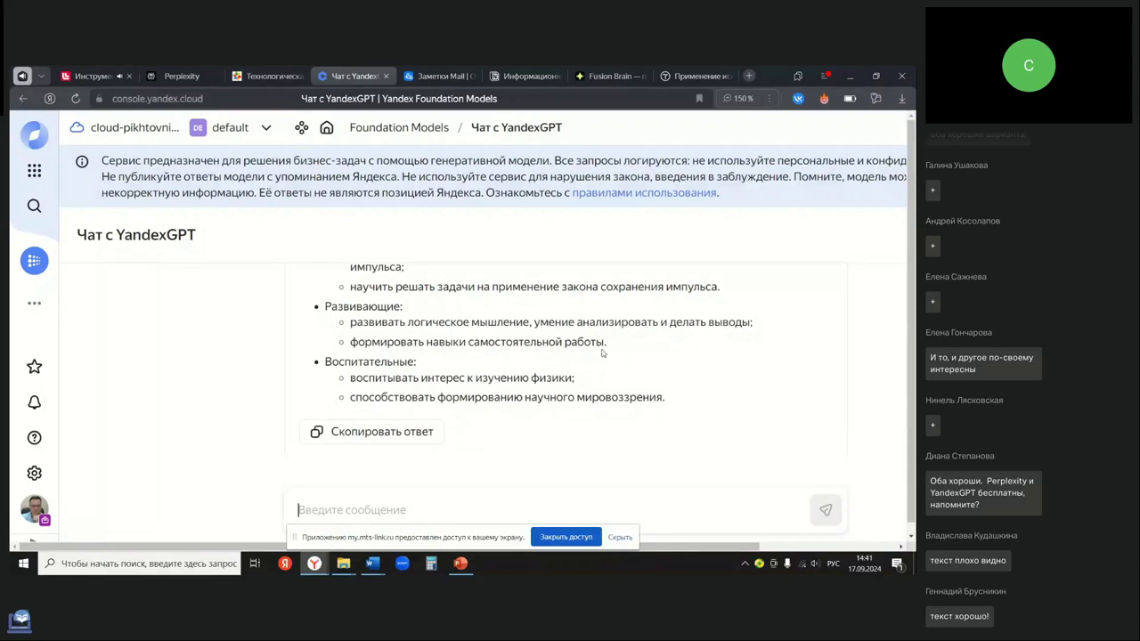
- Highlight the developmental tasks in the YandexGPT answer and compare them with the «Задачи урока» list in Perplexity
left_click_drag(609, 344, 350, 323)
left_click(657, 355)
left_click(178, 76)
scroll(383, 405, "down", 5)
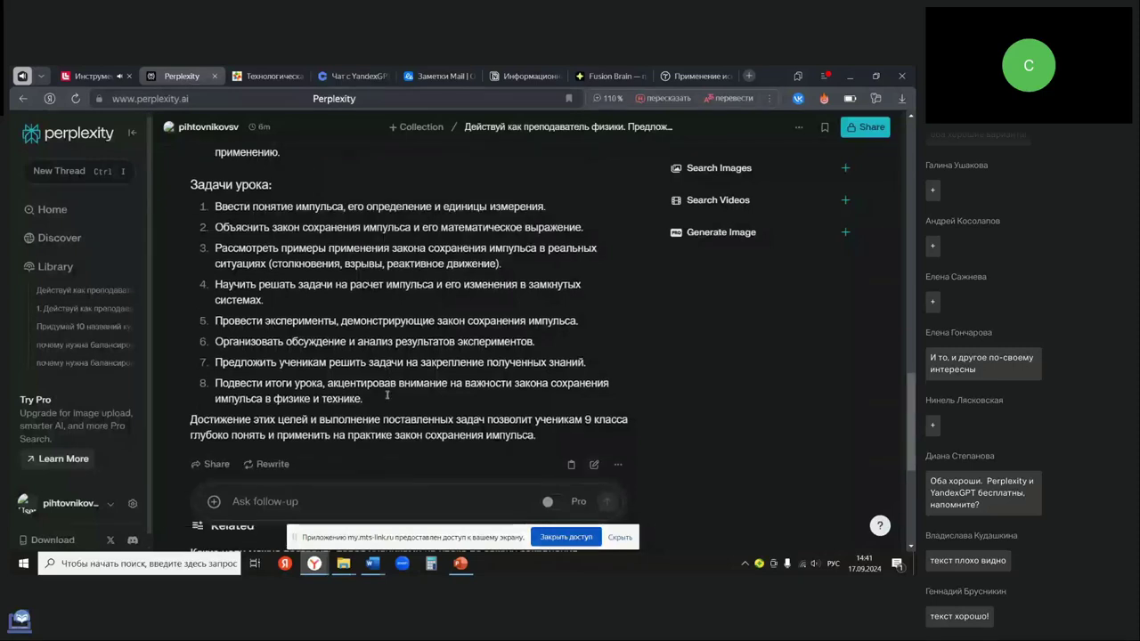
scroll(383, 405, "up", 1)
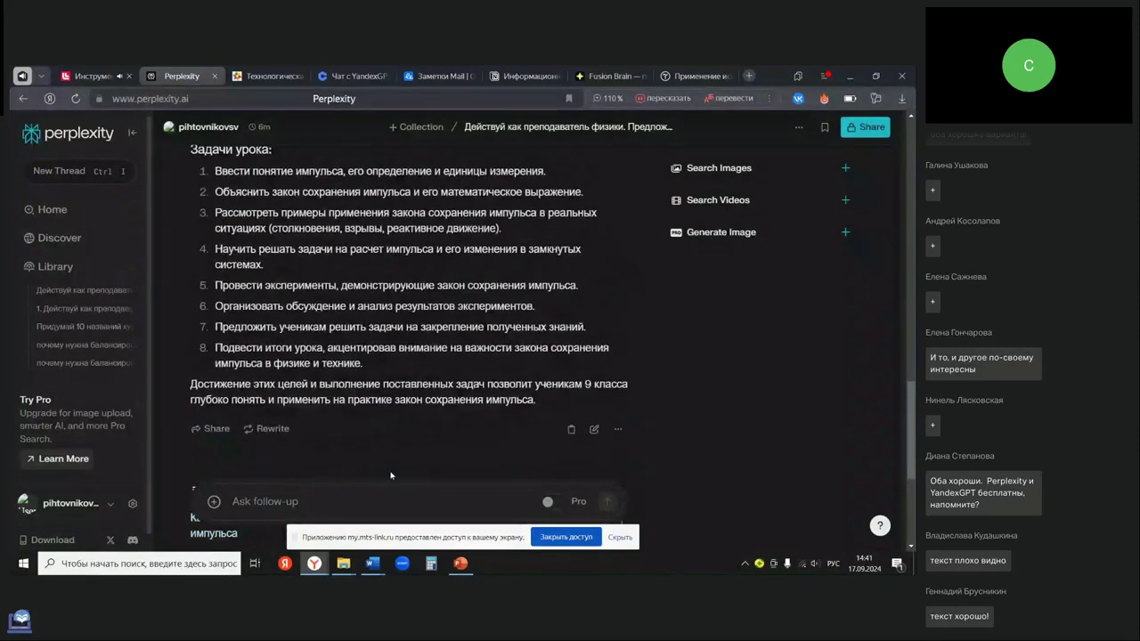
- Switch to the Word document «Тексты промтов» and find «Промт 3» below the goals-and-tasks answer and the lesson-plan link
mouse_move(375, 566)
left_click(349, 526)
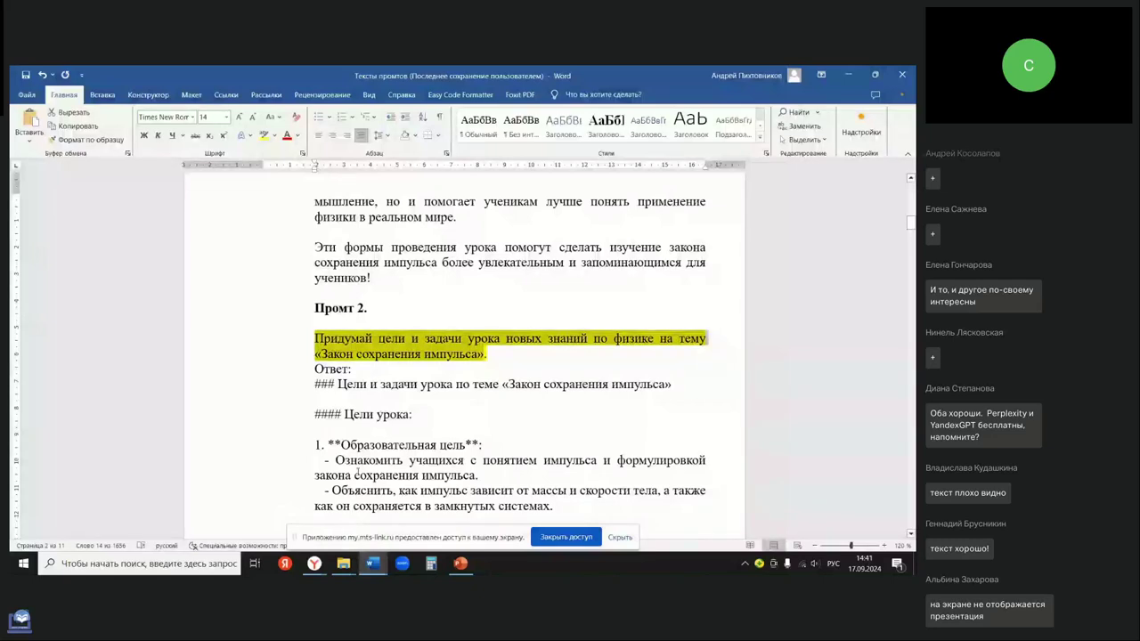
scroll(382, 443, "down", 11)
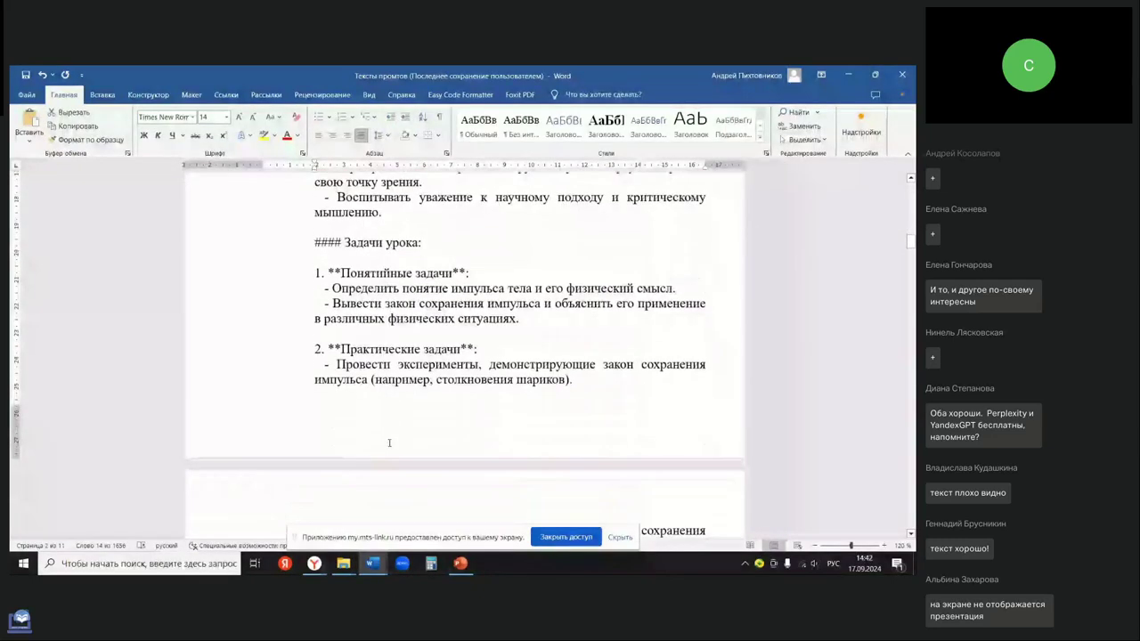
scroll(392, 442, "down", 2)
scroll(392, 443, "down", 7)
scroll(393, 441, "down", 9)
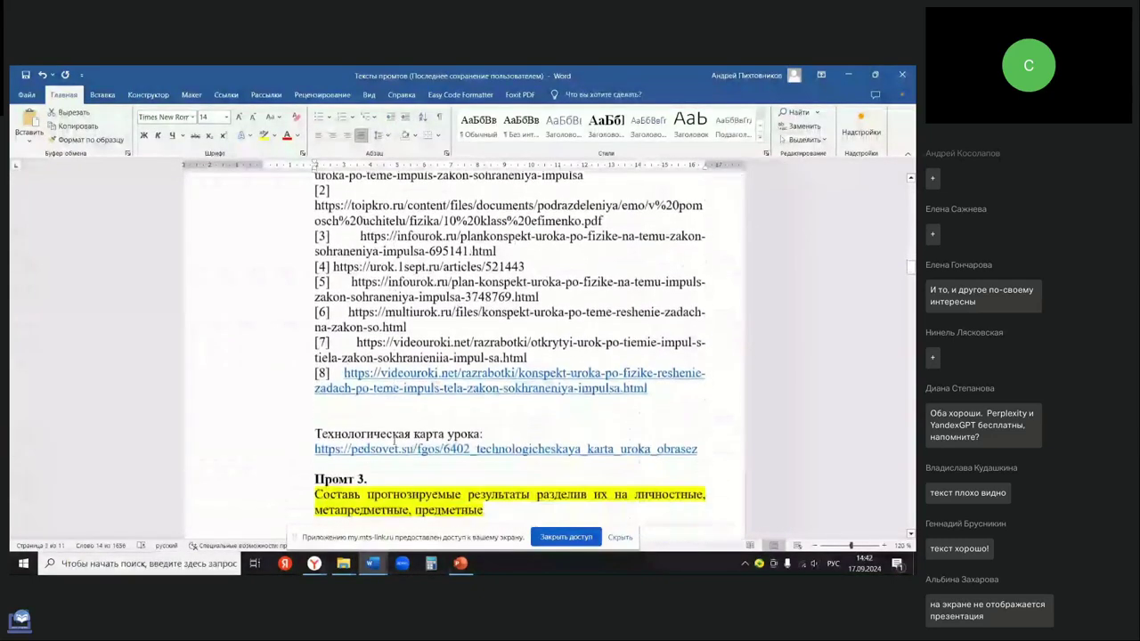
scroll(394, 440, "down", 1)
scroll(395, 441, "down", 2)
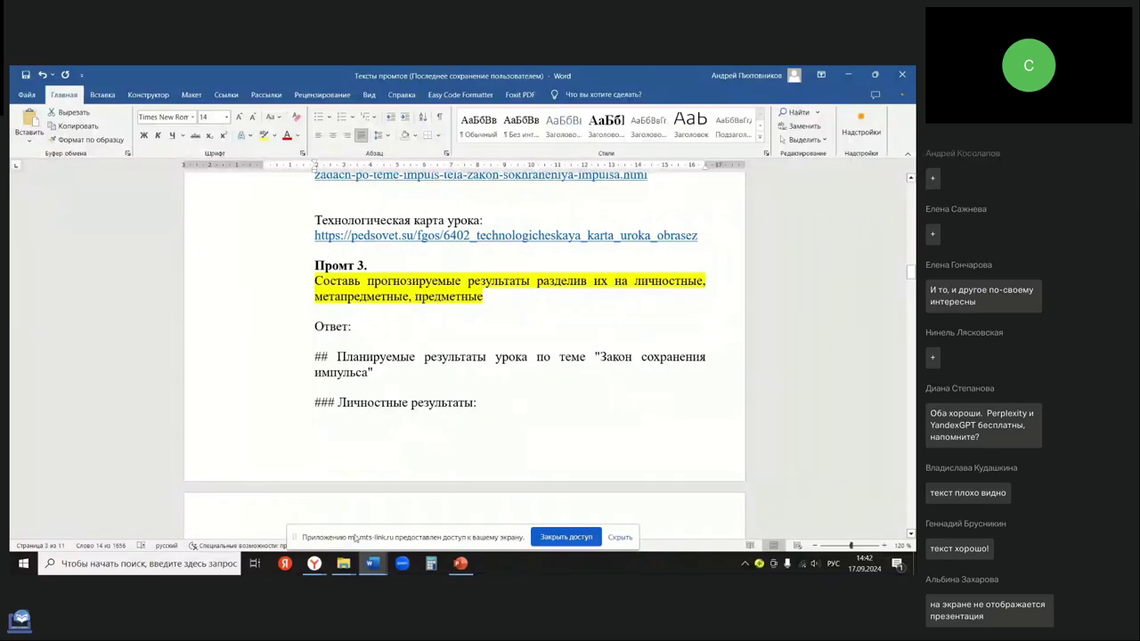
- Switch to the Pedsovet.su article «Технологическая карта урока по ФГОС» in the browser and find its sample lesson-card header
mouse_move(316, 564)
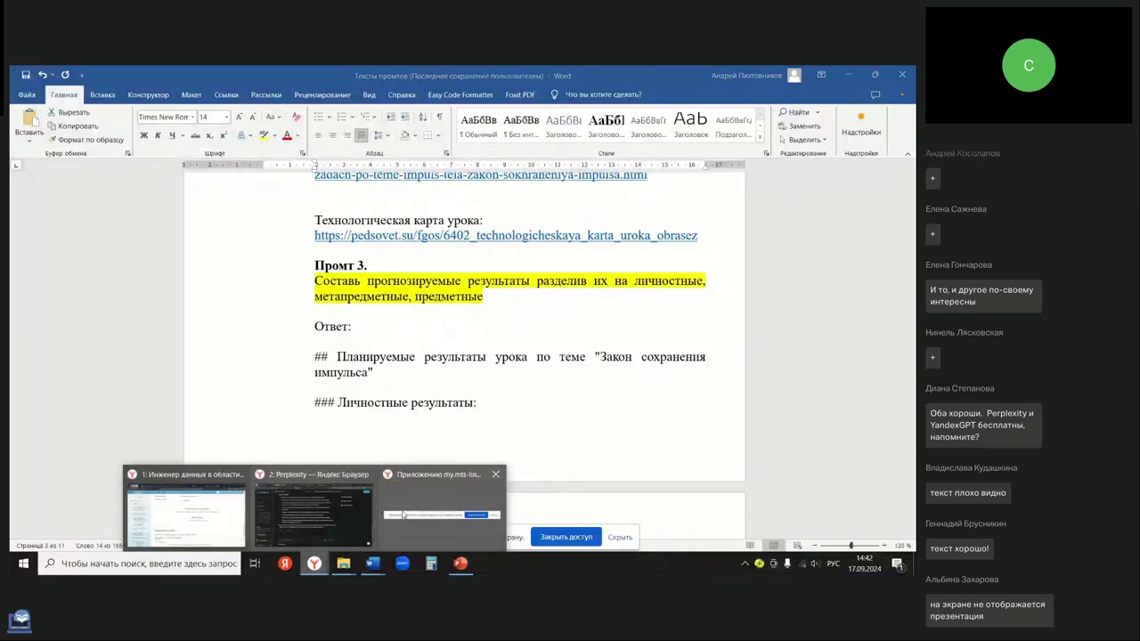
left_click(337, 505)
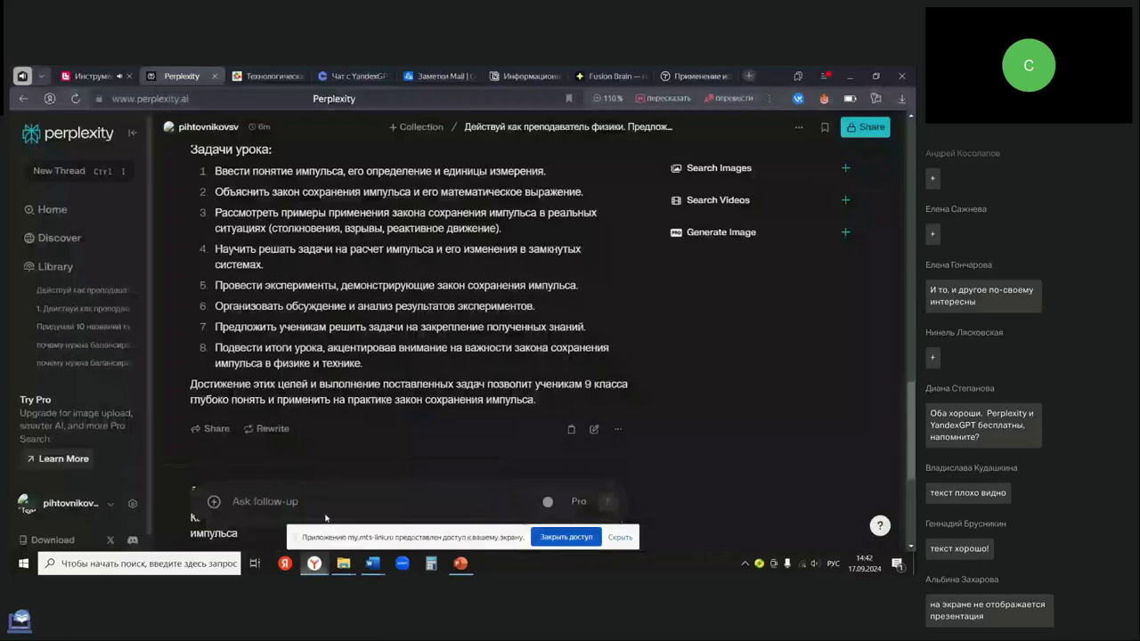
left_click(262, 76)
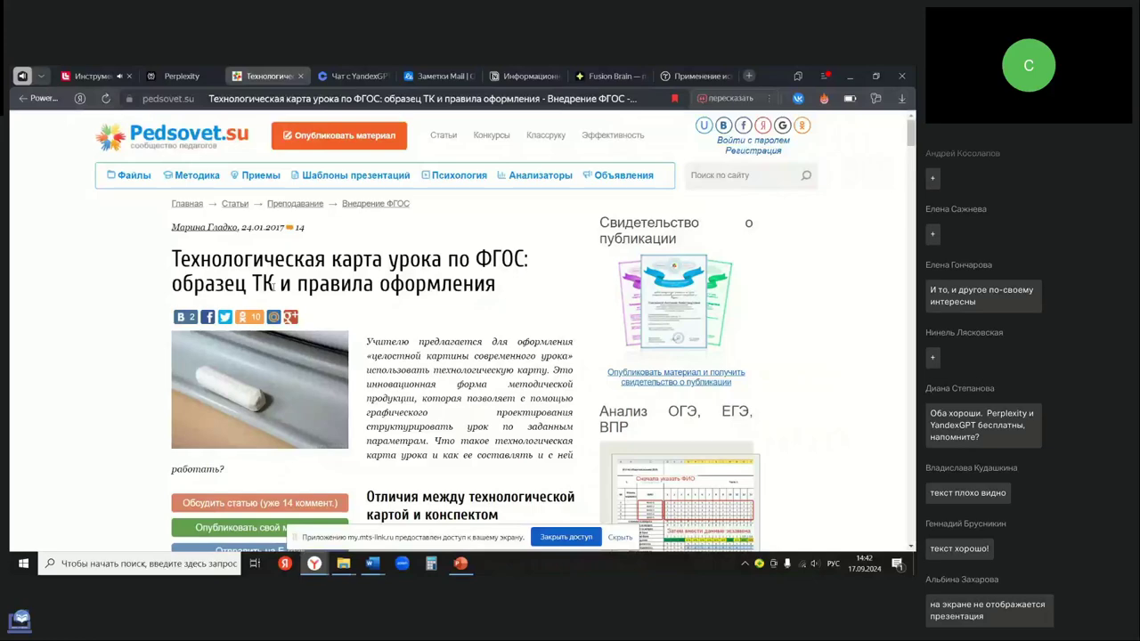
scroll(361, 296, "down", 5)
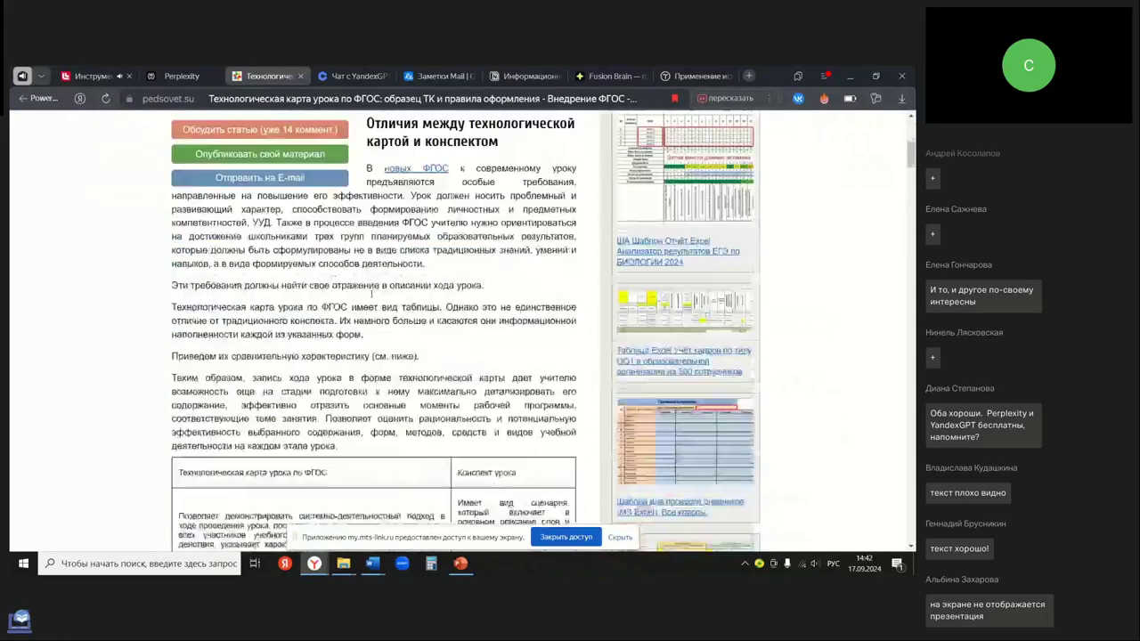
scroll(372, 296, "up", 2)
scroll(372, 297, "down", 7)
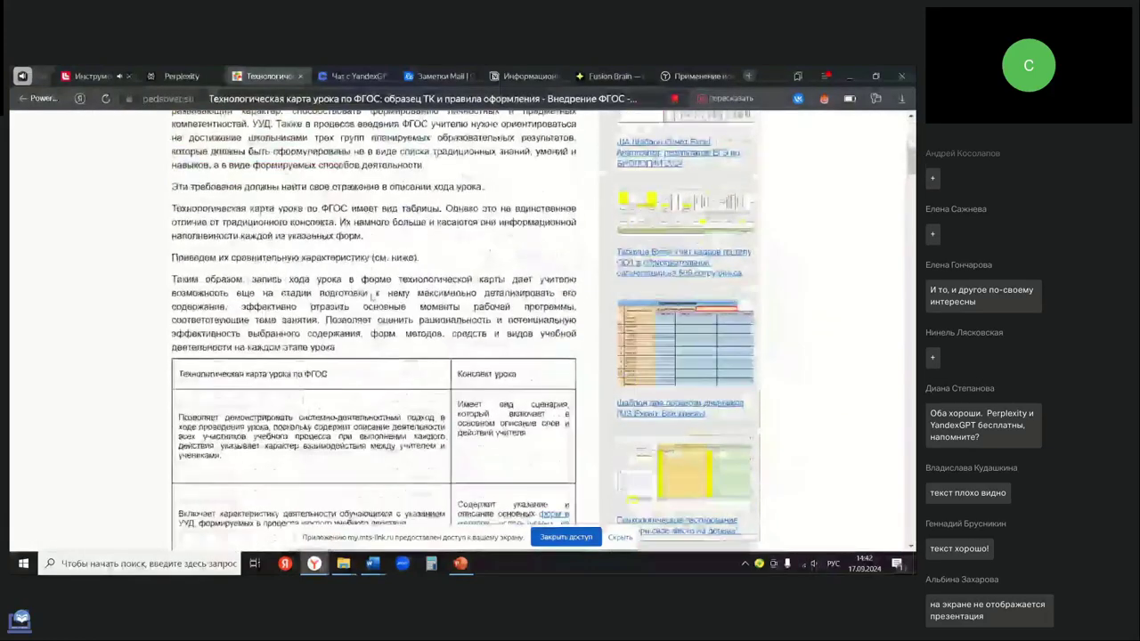
scroll(366, 300, "down", 3)
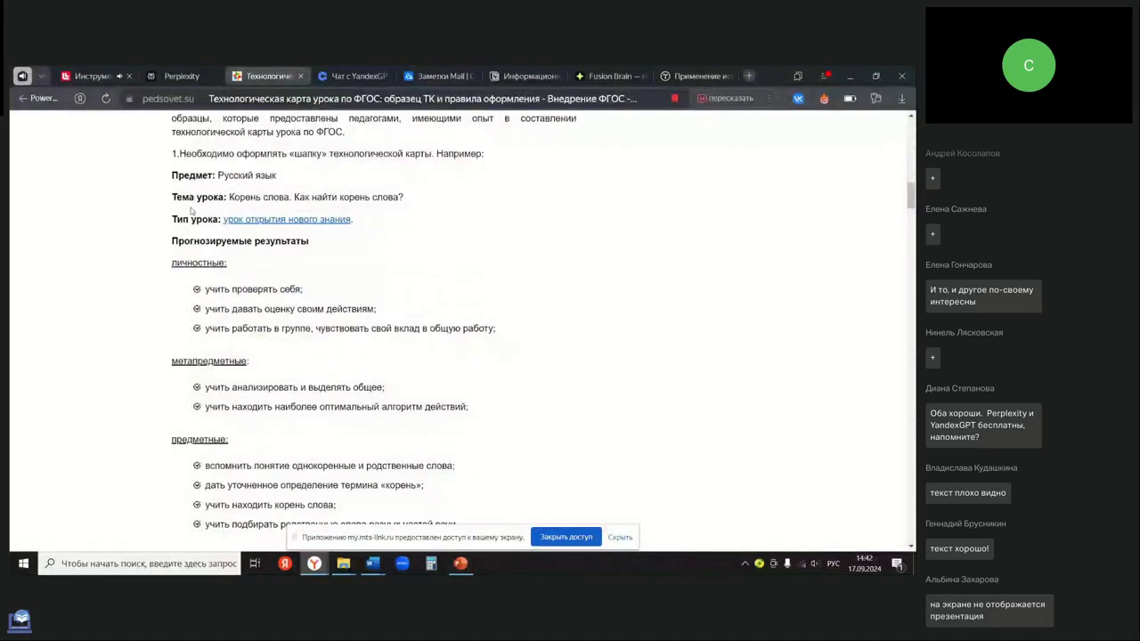
- Read the sample card's header, its personal, metasubject and subject «Прогнозируемые результаты», and the table of lesson stages
left_click_drag(171, 117, 398, 252)
left_click(380, 264)
scroll(285, 262, "down", 1)
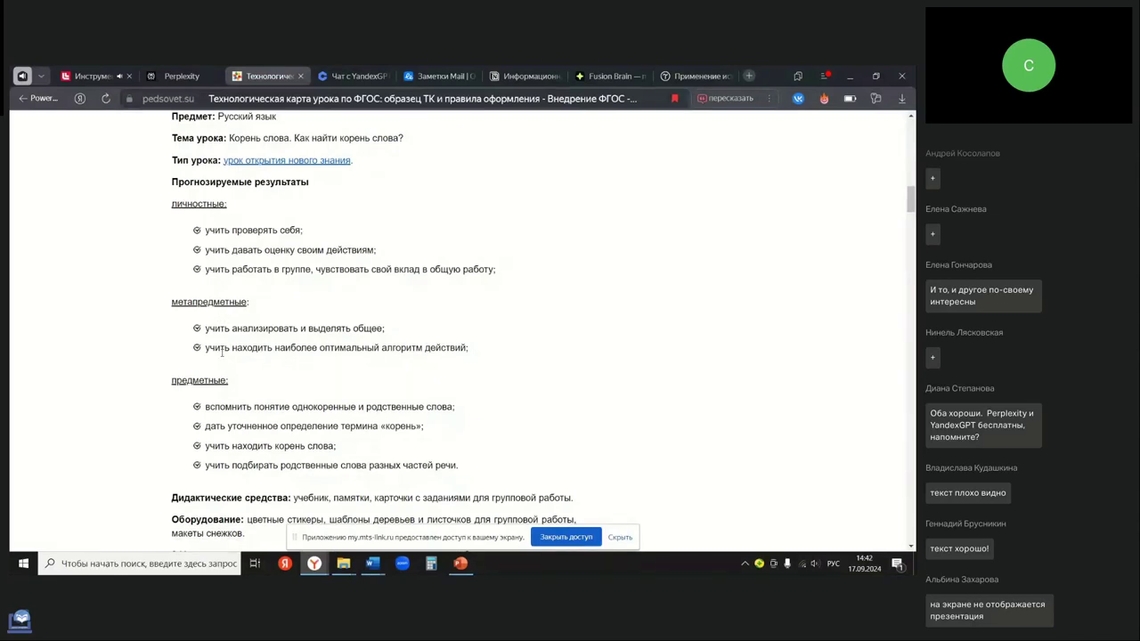
scroll(337, 373, "down", 3)
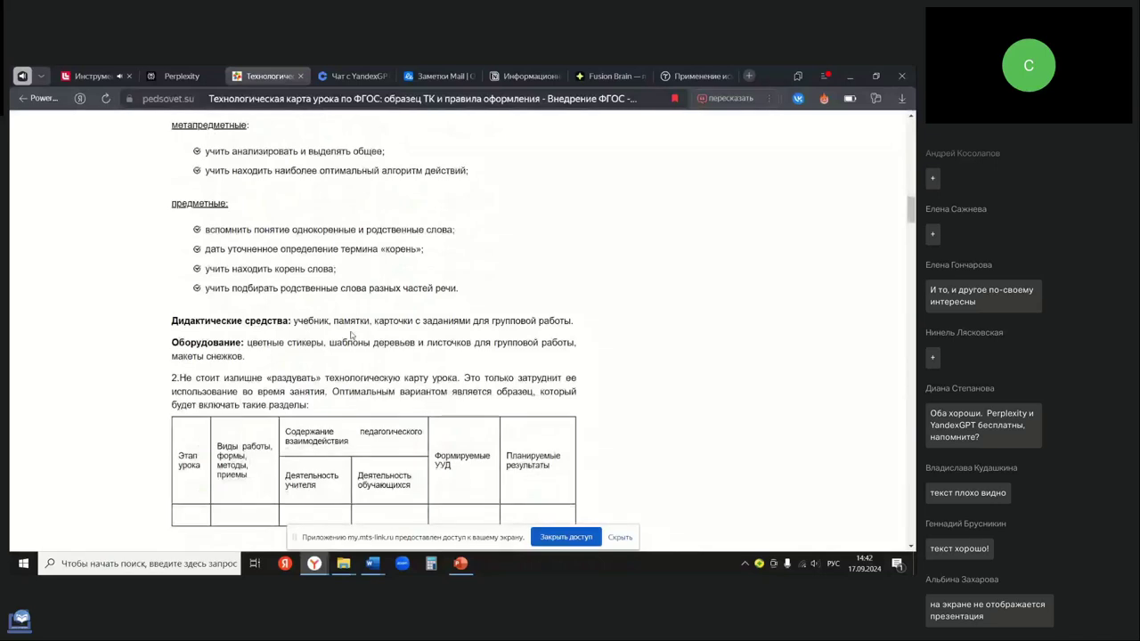
scroll(242, 346, "down", 3)
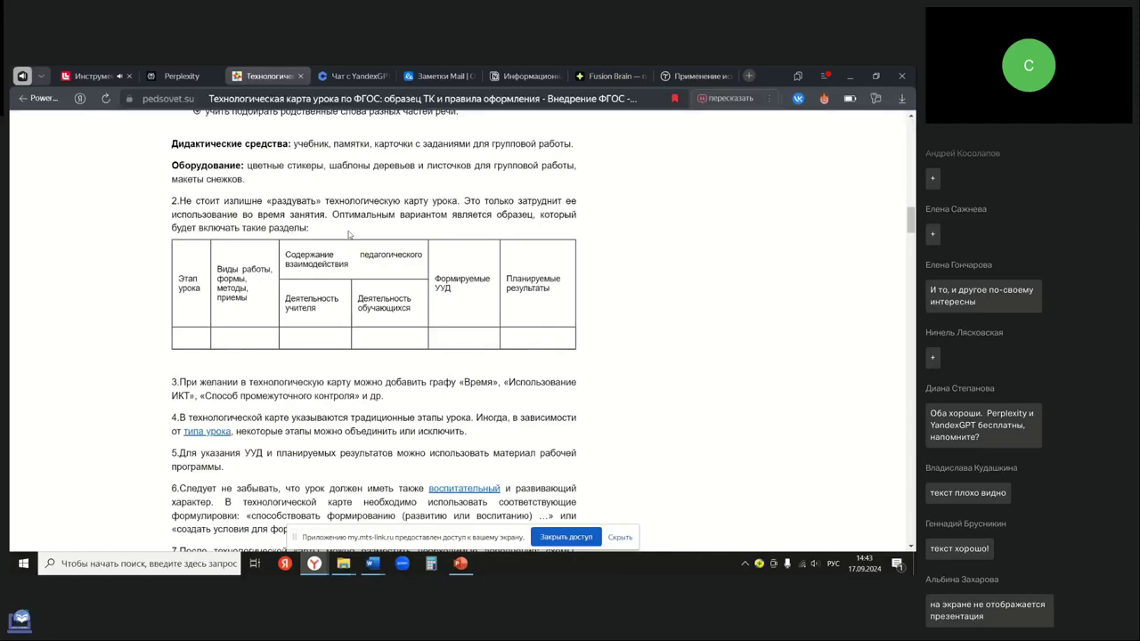
- Switch to the Word document and copy the highlighted «Промт 3» text about predicted lesson results
left_click(178, 76)
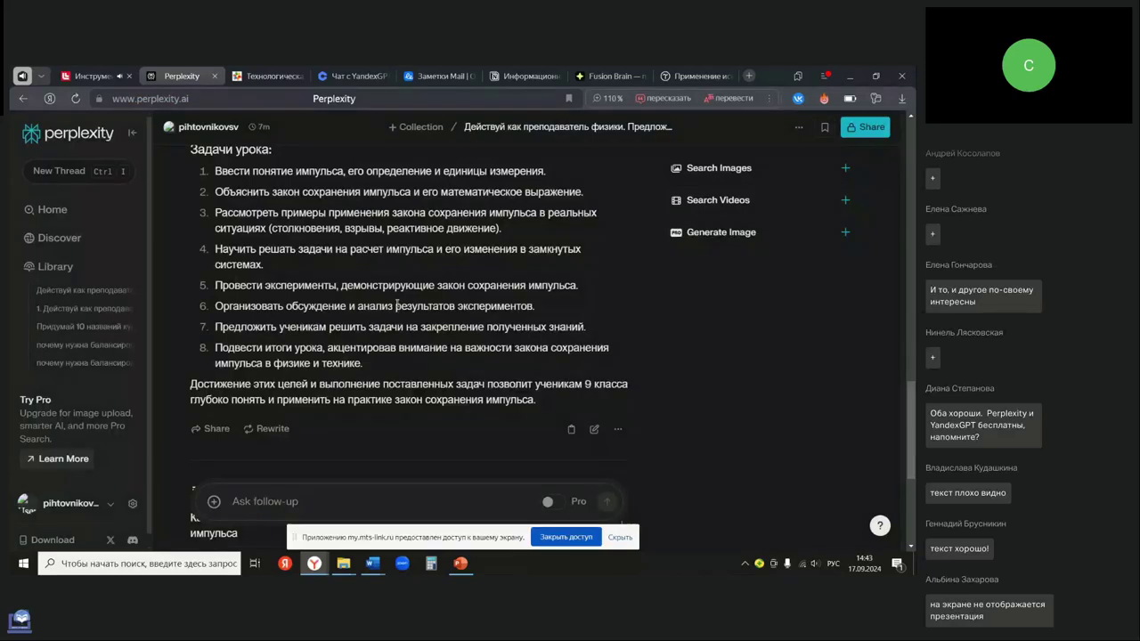
mouse_move(372, 563)
left_click(330, 521)
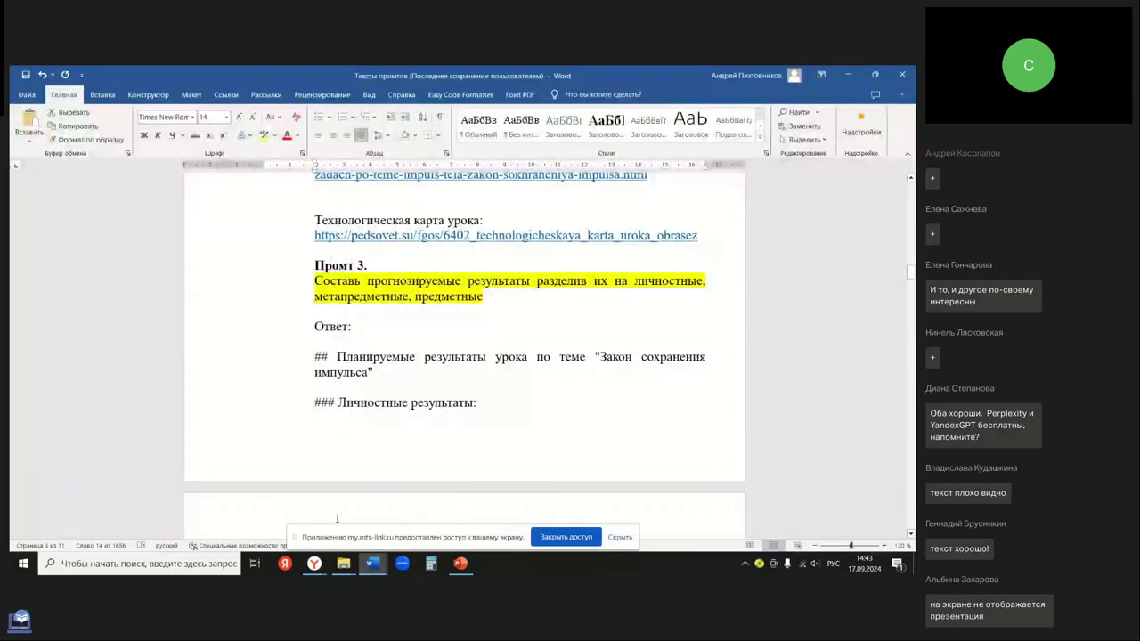
left_click_drag(314, 281, 481, 299)
key("ctrl+c")
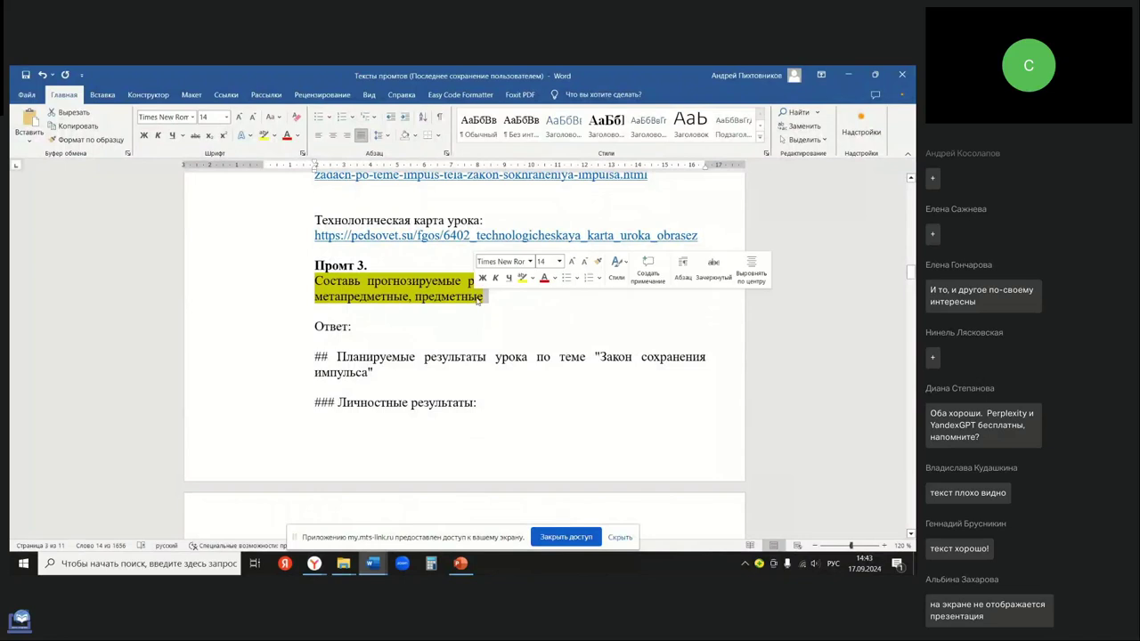
right_click(478, 301)
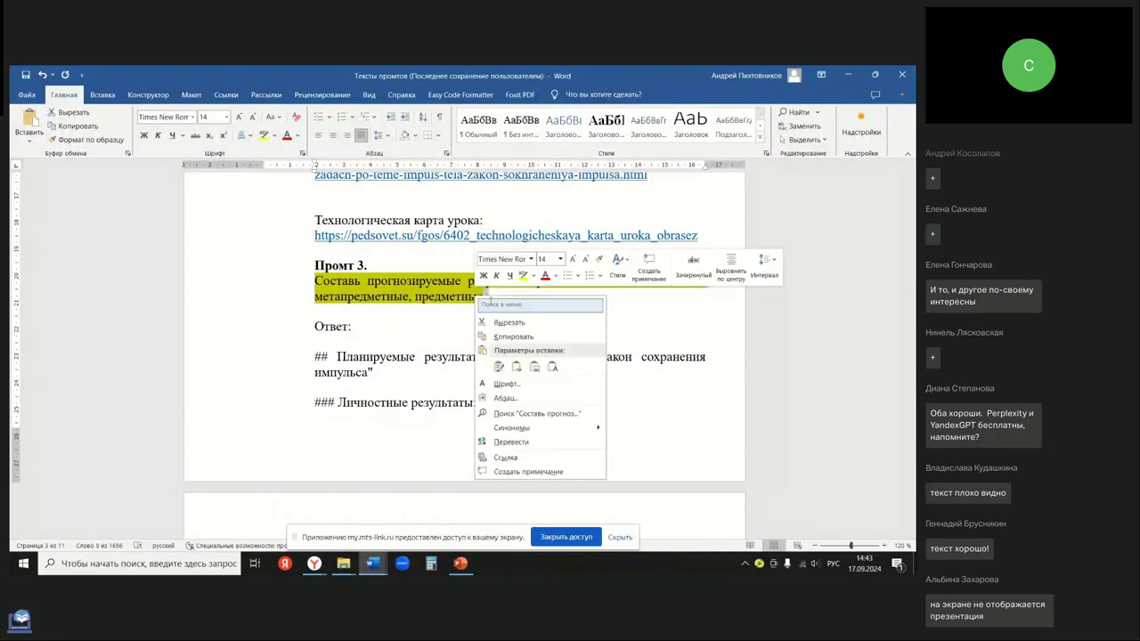
left_click(512, 336)
- Send Perplexity the copied follow-up «Составь прогнозируемые результаты разделив их на личностные, метапредметные, предметные»
left_click(315, 563)
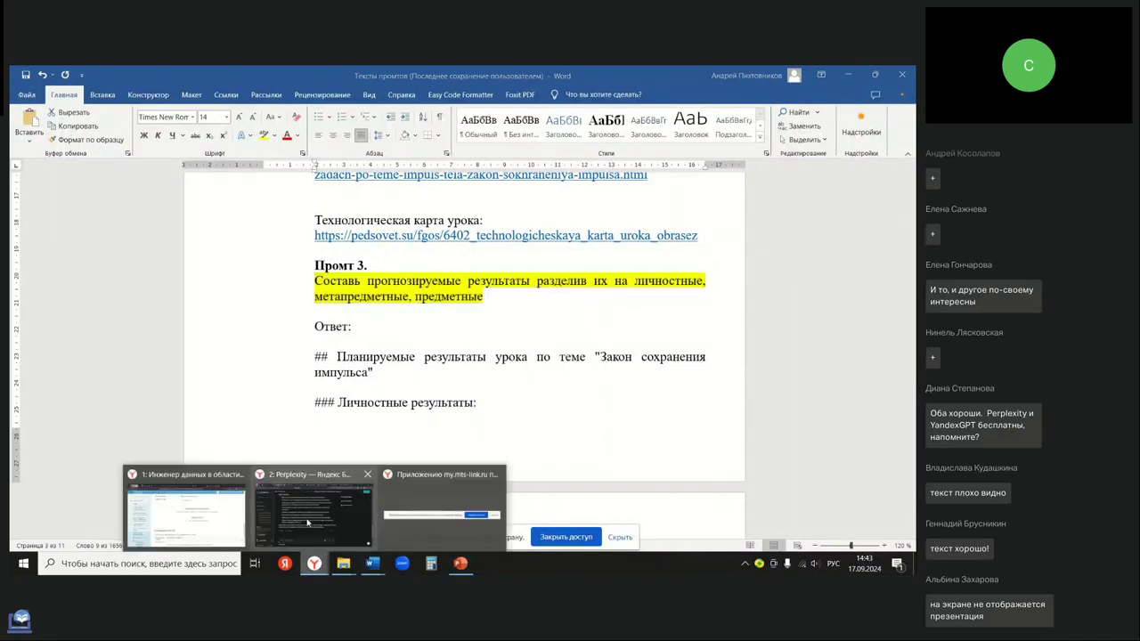
left_click(308, 521)
left_click(294, 502)
key("ctrl+v")
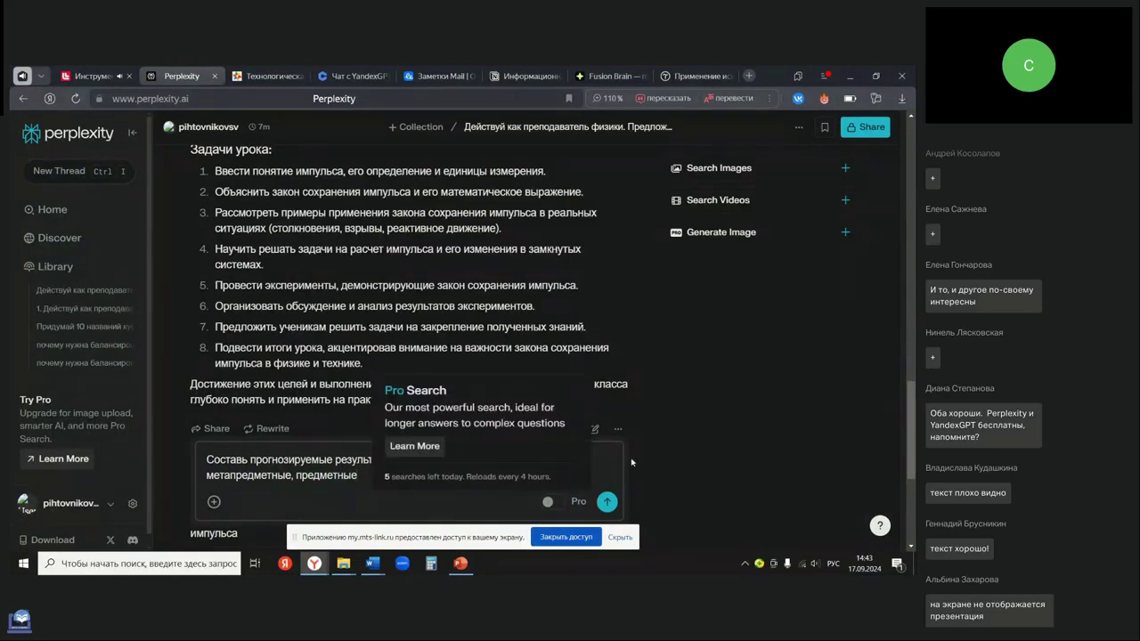
left_click(606, 502)
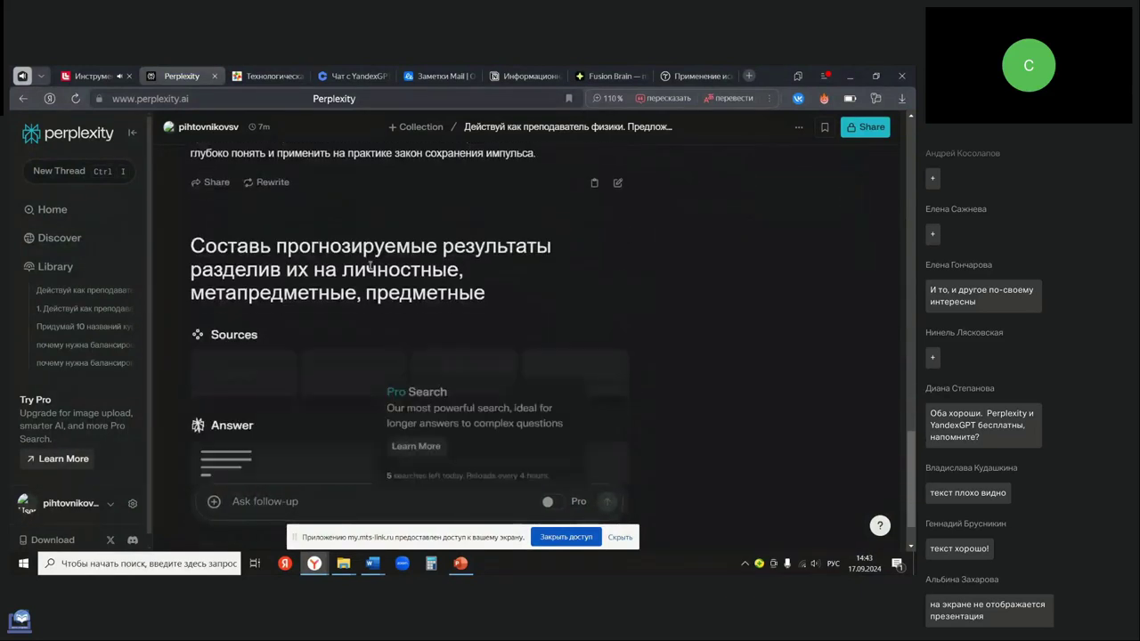
- Send the same prompt for personal, metasubject and subject predicted results in the YandexGPT chat
left_click(354, 76)
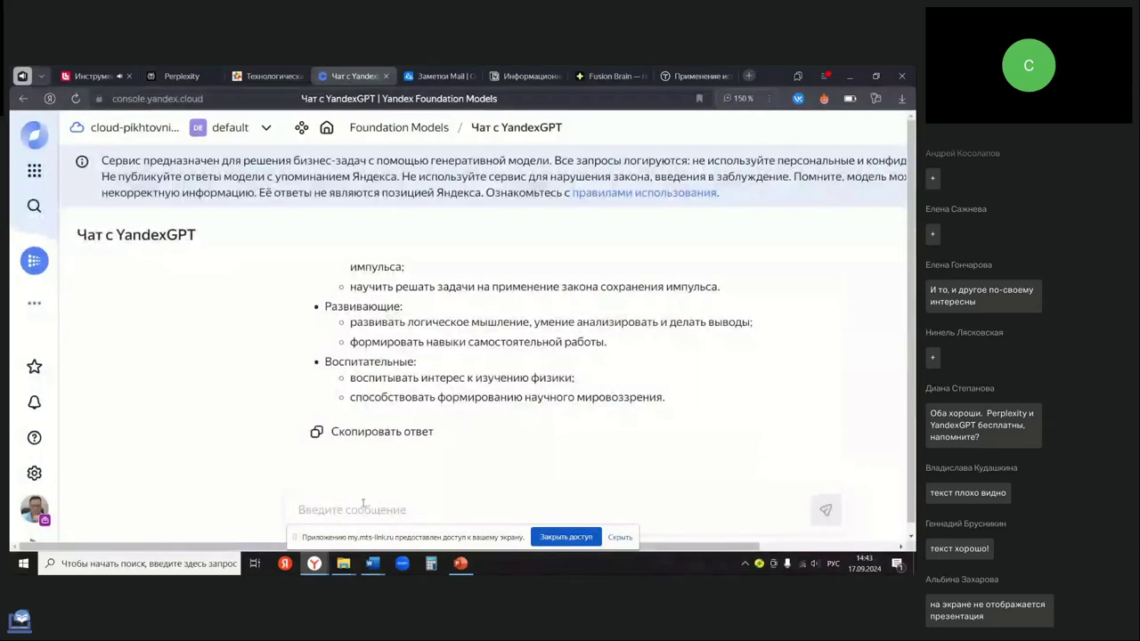
type("Составь прогнозируемые результаты, раздели их на личностные, метапредметные, предметные")
key("Return")
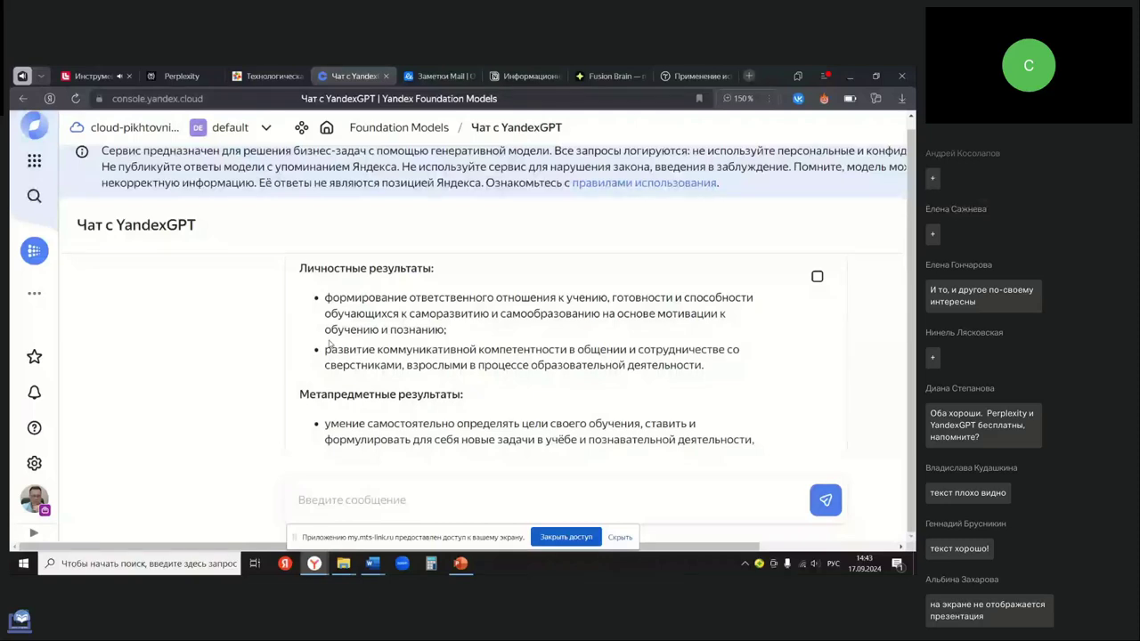
- Switch to Perplexity and read the «Личностные результаты» and «Метапредметные результаты» in its new answer
left_click(177, 71)
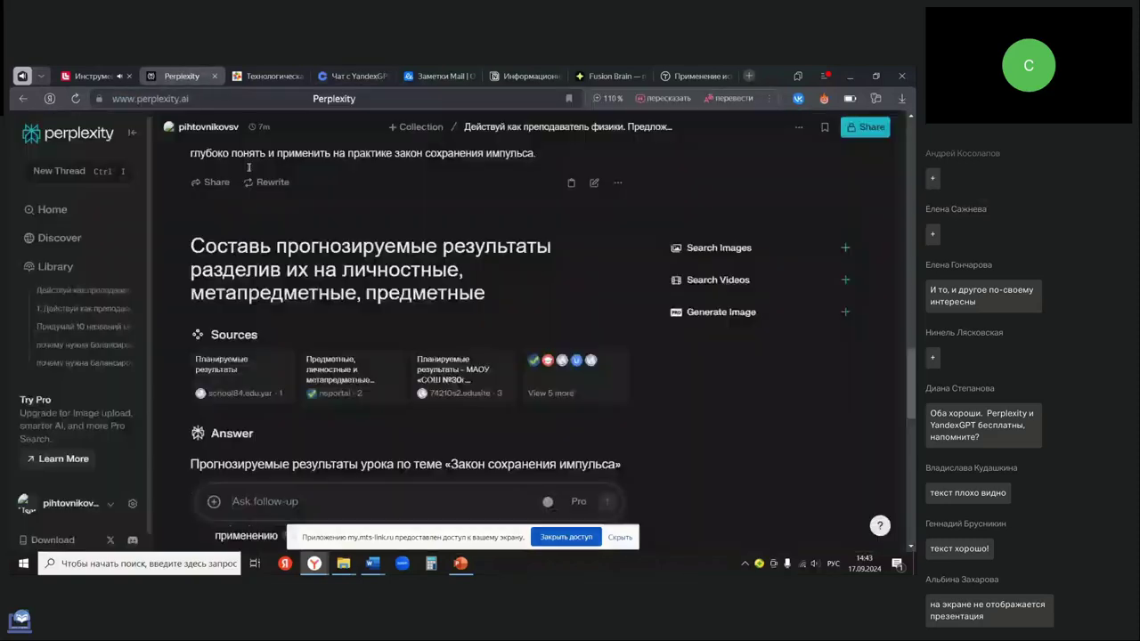
scroll(447, 366, "down", 3)
scroll(447, 366, "down", 2)
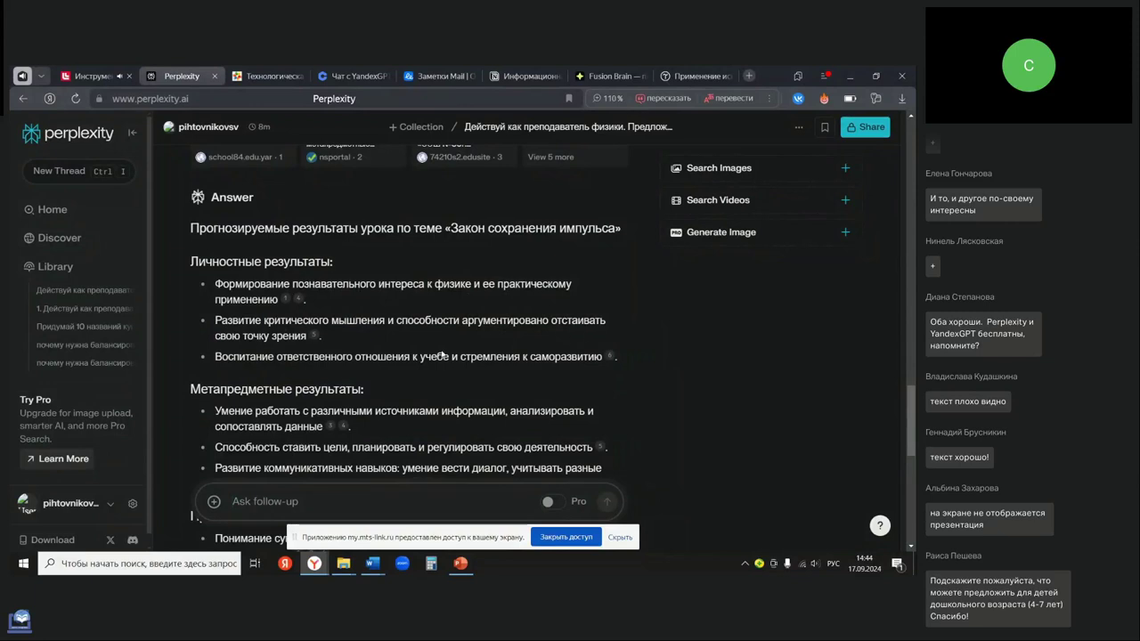
scroll(442, 355, "down", 1)
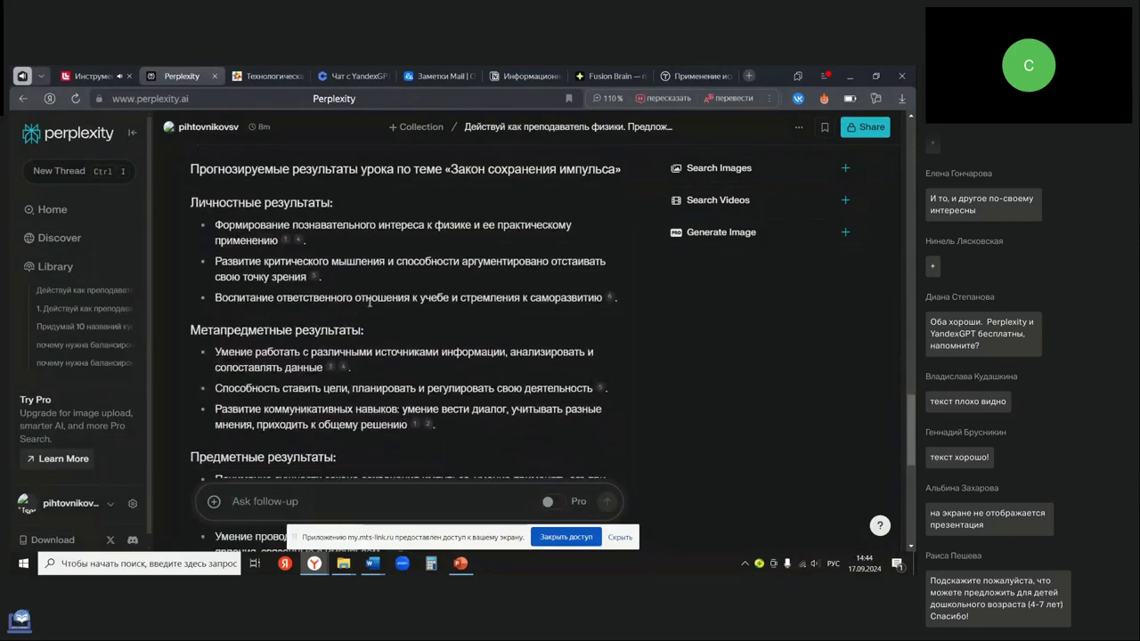
- Open the source cited for the critical-thinking result, planiruemye-rezultaty.pdf, and look through its first pages
mouse_move(611, 303)
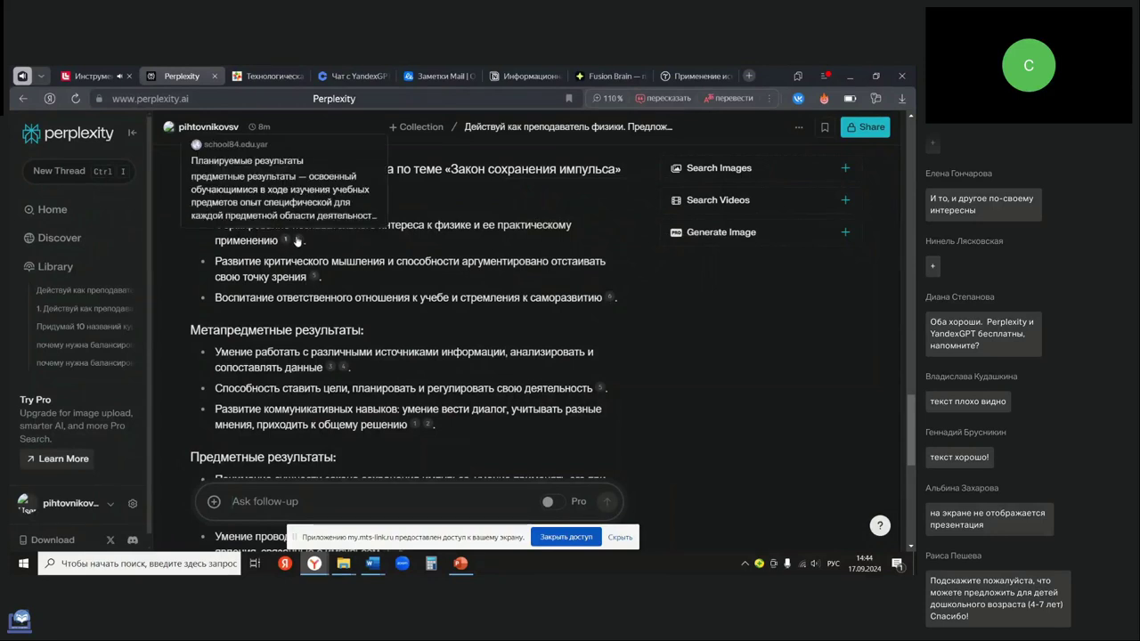
left_click(313, 276)
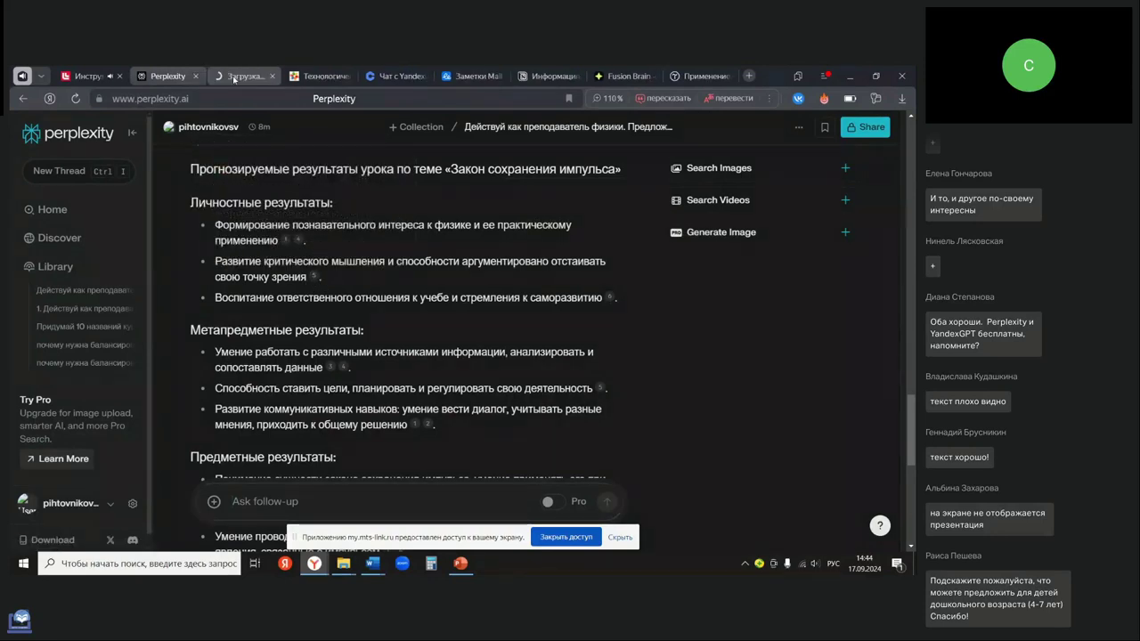
left_click(234, 78)
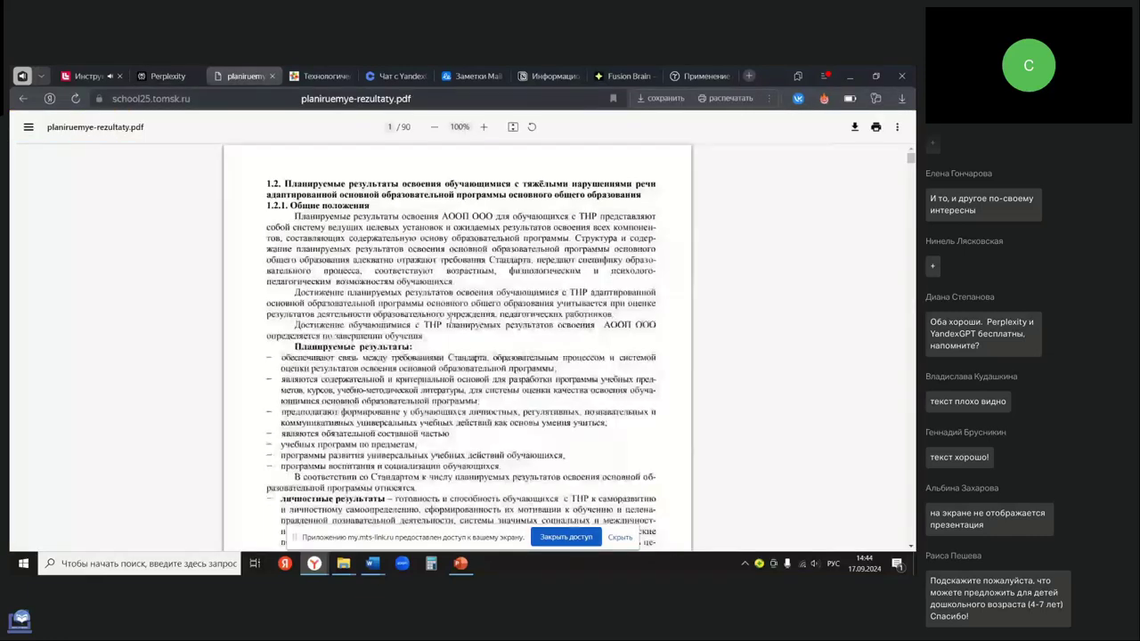
scroll(457, 348, "down", 10)
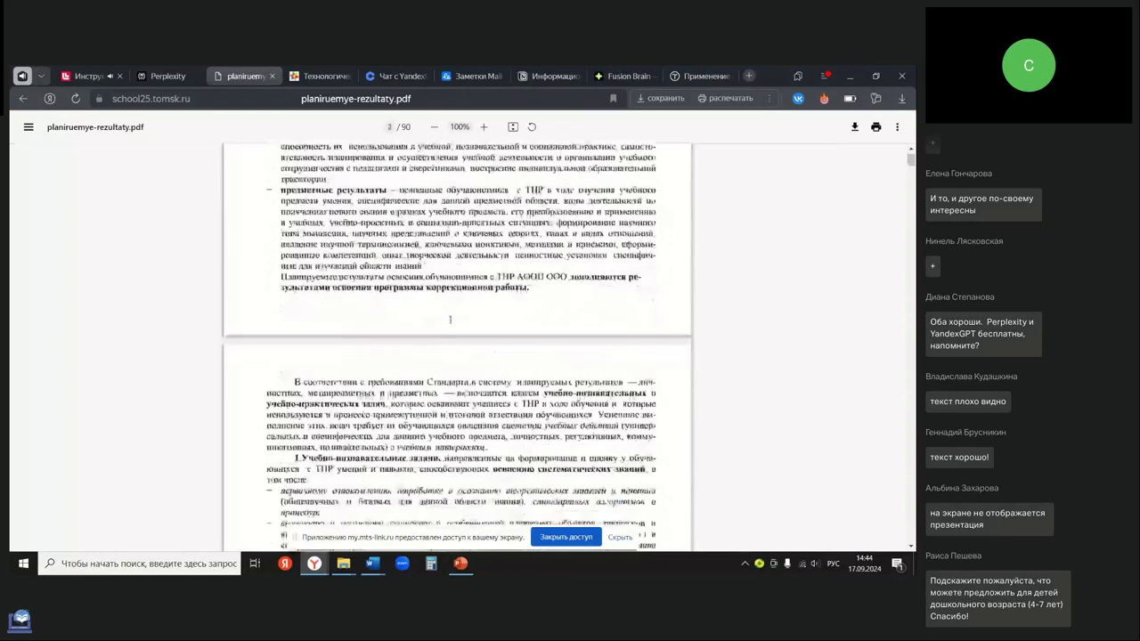
scroll(457, 347, "up", 4)
- Return to the Perplexity answer and read the rest of its predicted results through «Предметные результаты» and the conclusion
left_click(168, 76)
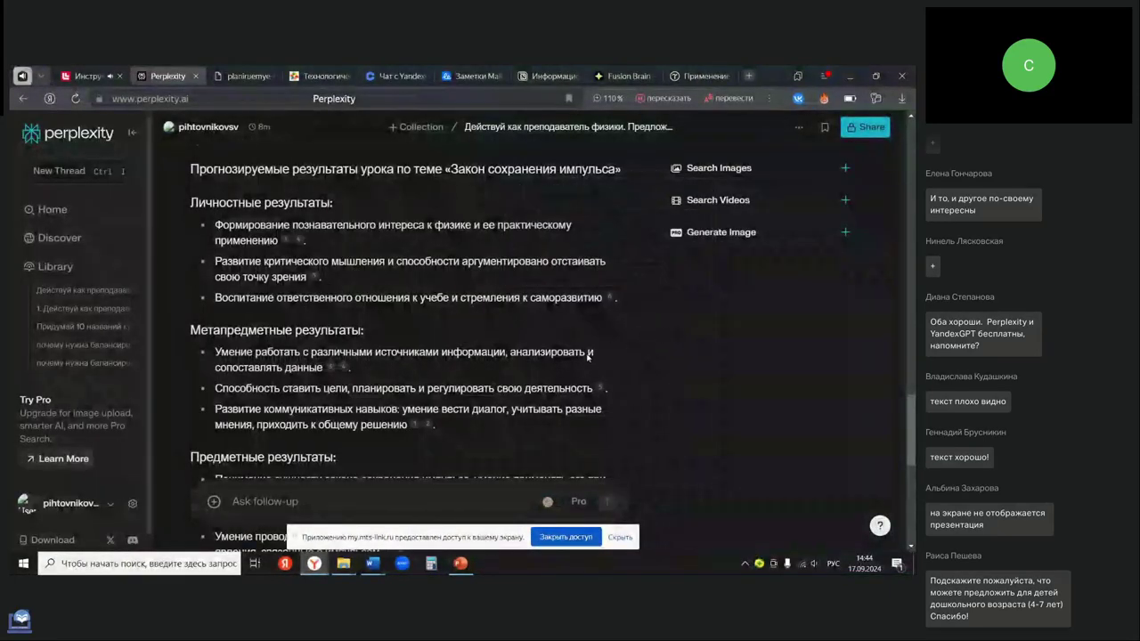
scroll(252, 335, "down", 1)
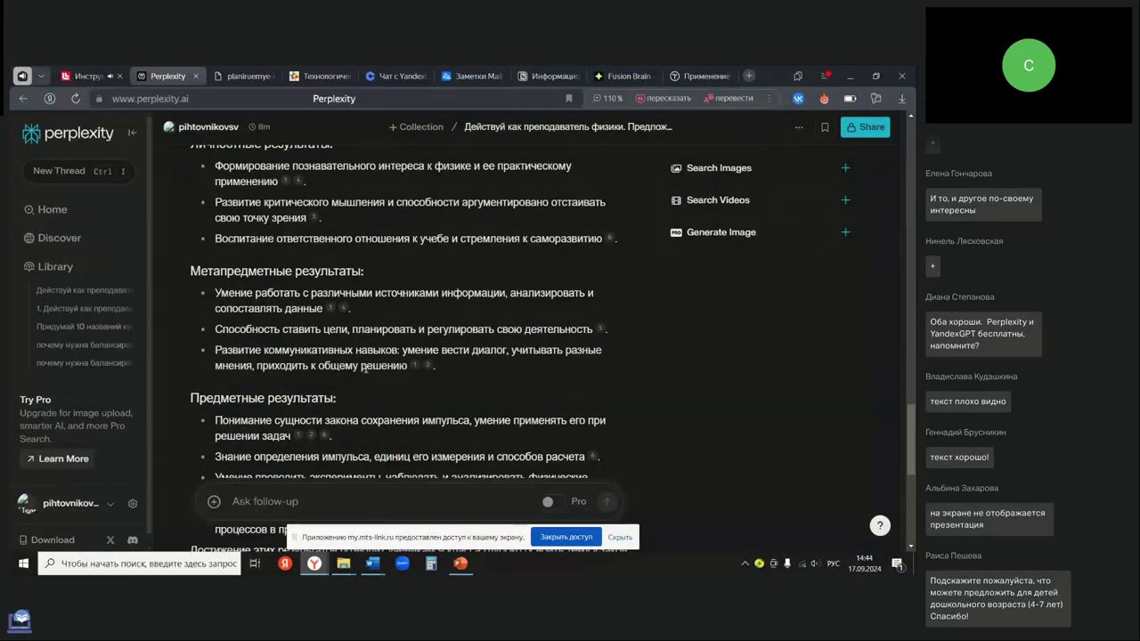
scroll(363, 368, "down", 3)
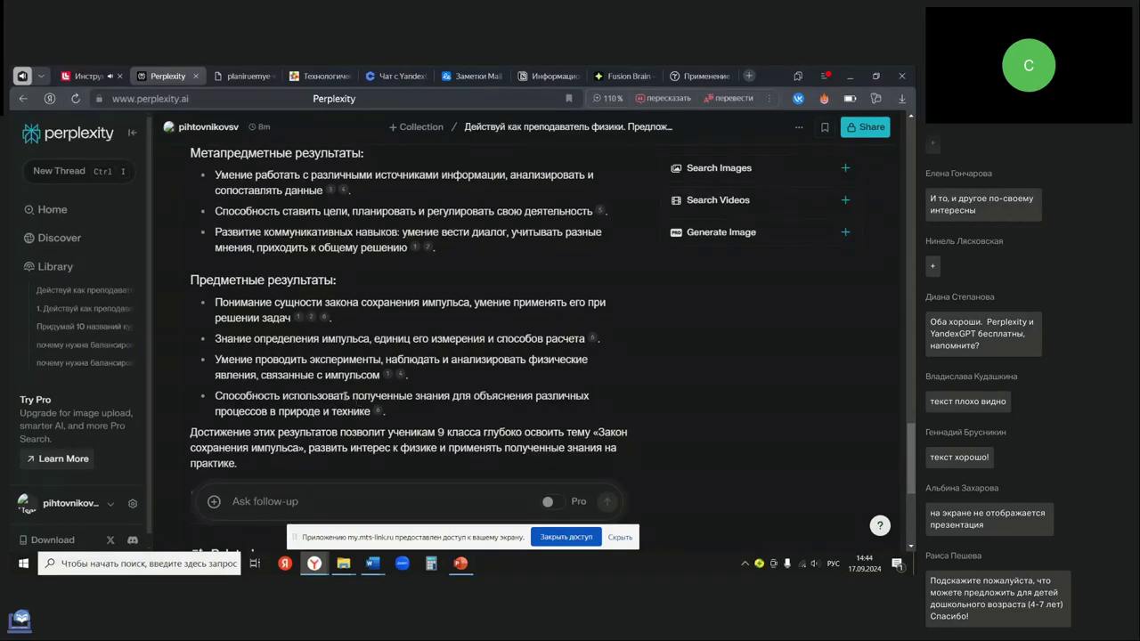
scroll(345, 397, "down", 2)
scroll(343, 402, "up", 3)
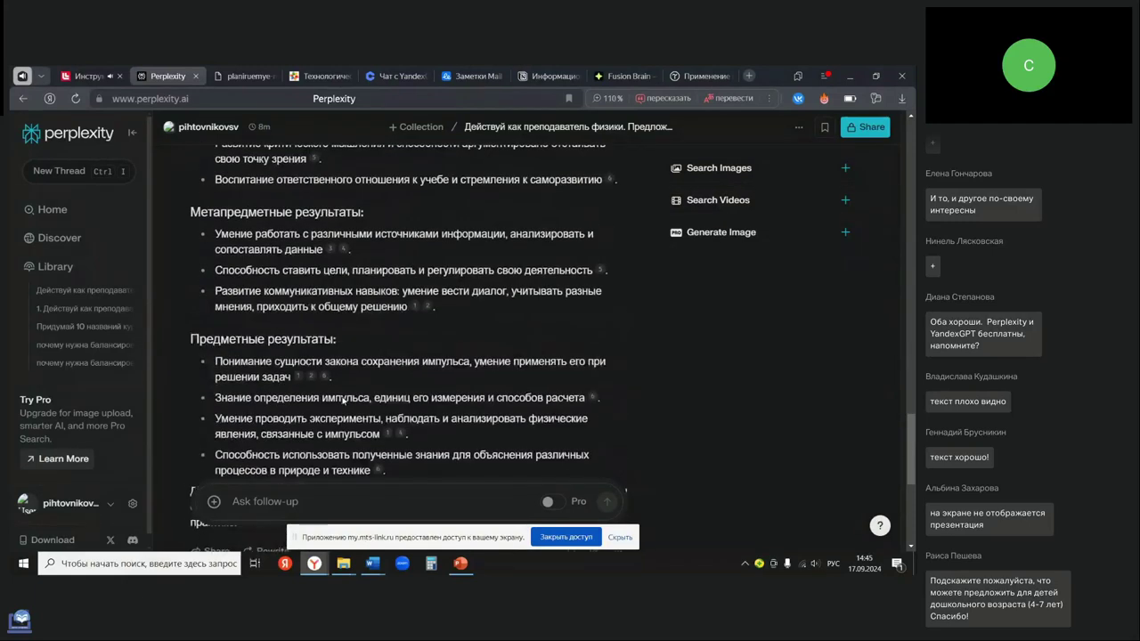
- Switch to the YandexGPT chat and read the «Личностные результаты» and «Метапредметные результаты» in its answer
scroll(343, 399, "up", 2)
scroll(329, 385, "down", 1)
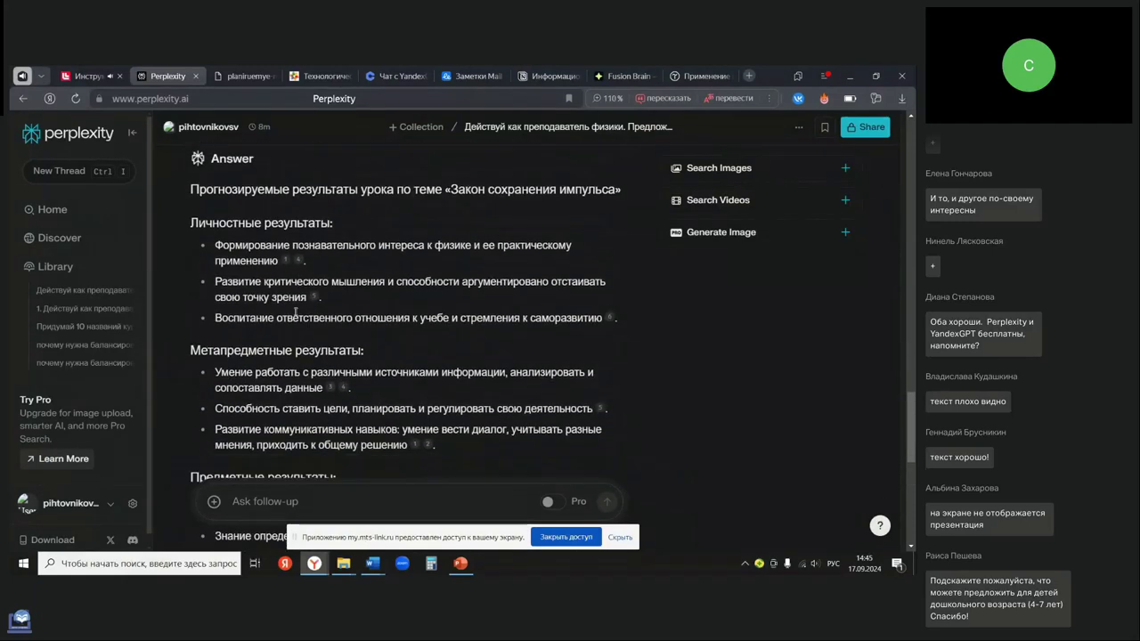
left_click(392, 76)
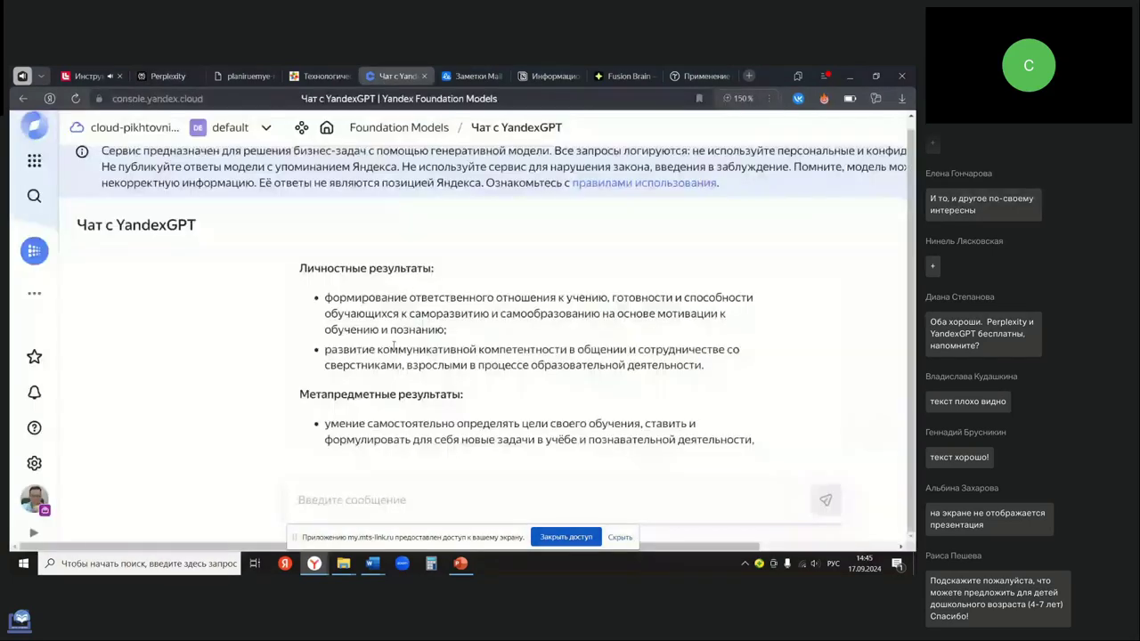
scroll(352, 320, "up", 2)
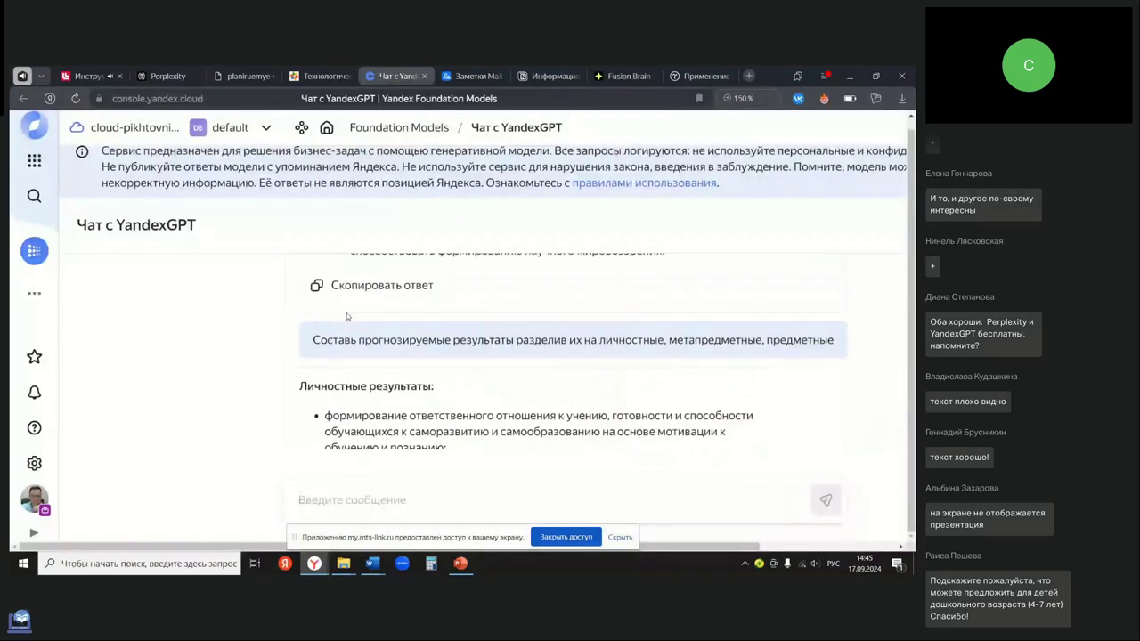
scroll(346, 317, "down", 2)
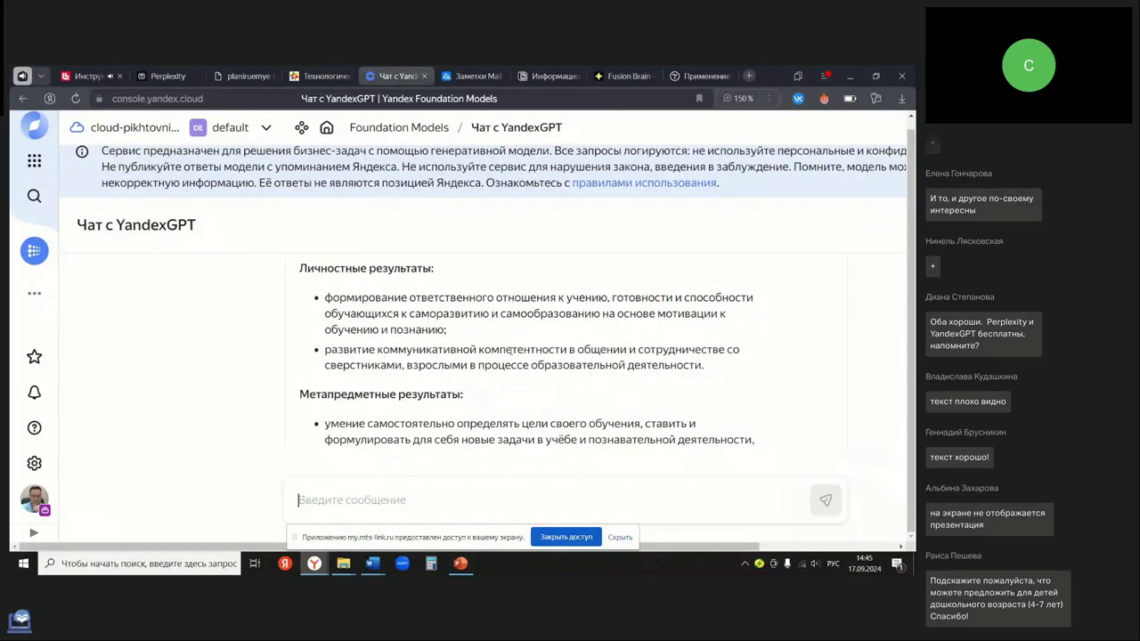
scroll(508, 350, "down", 2)
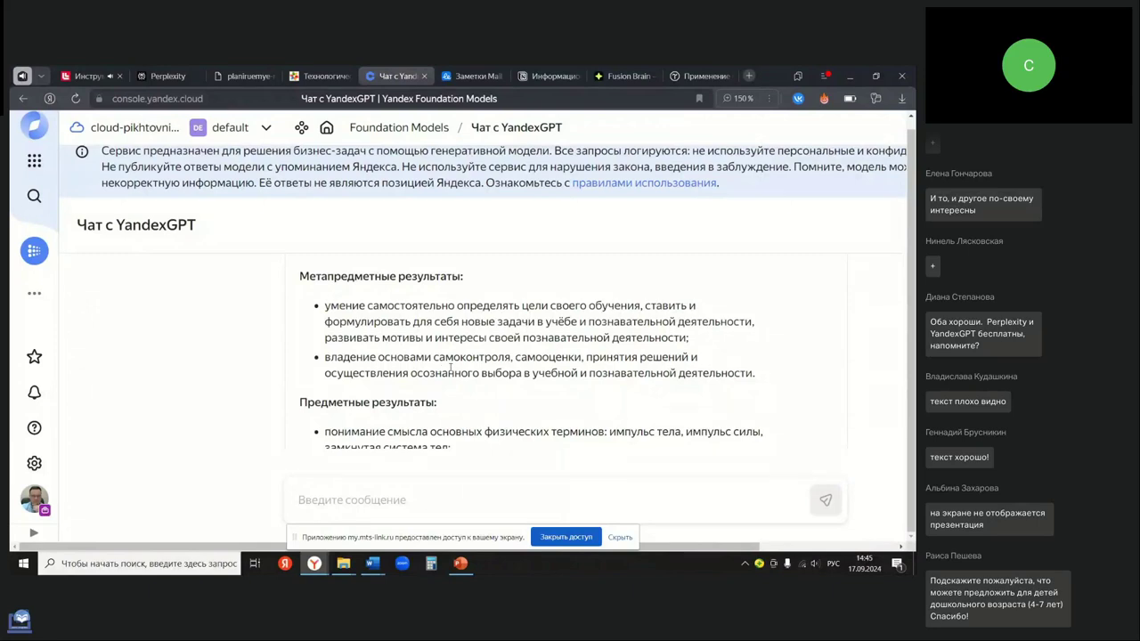
- Read the «Предметные результаты» in the YandexGPT answer and look back over the whole answer
scroll(465, 366, "down", 2)
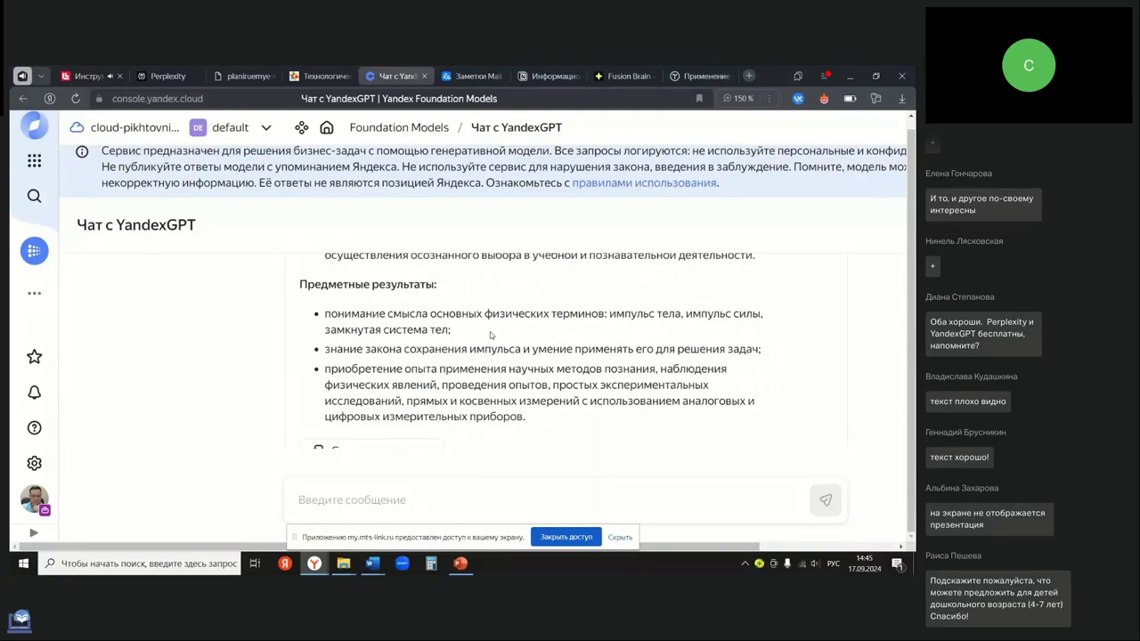
left_click_drag(324, 313, 456, 336)
left_click(445, 338)
scroll(512, 369, "down", 1)
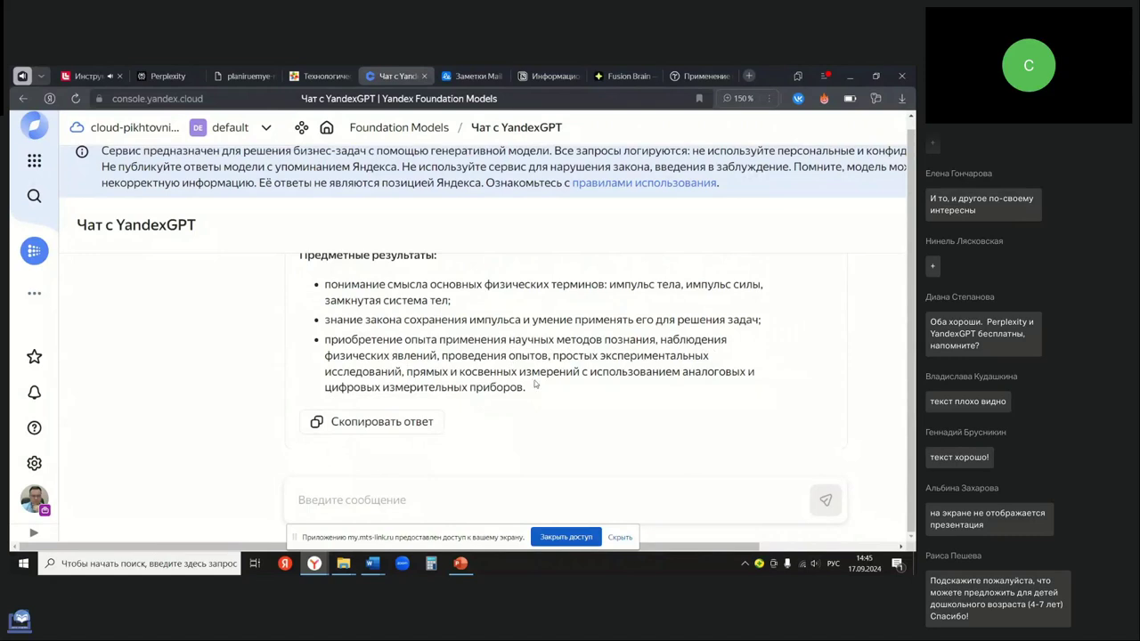
scroll(535, 385, "up", 10)
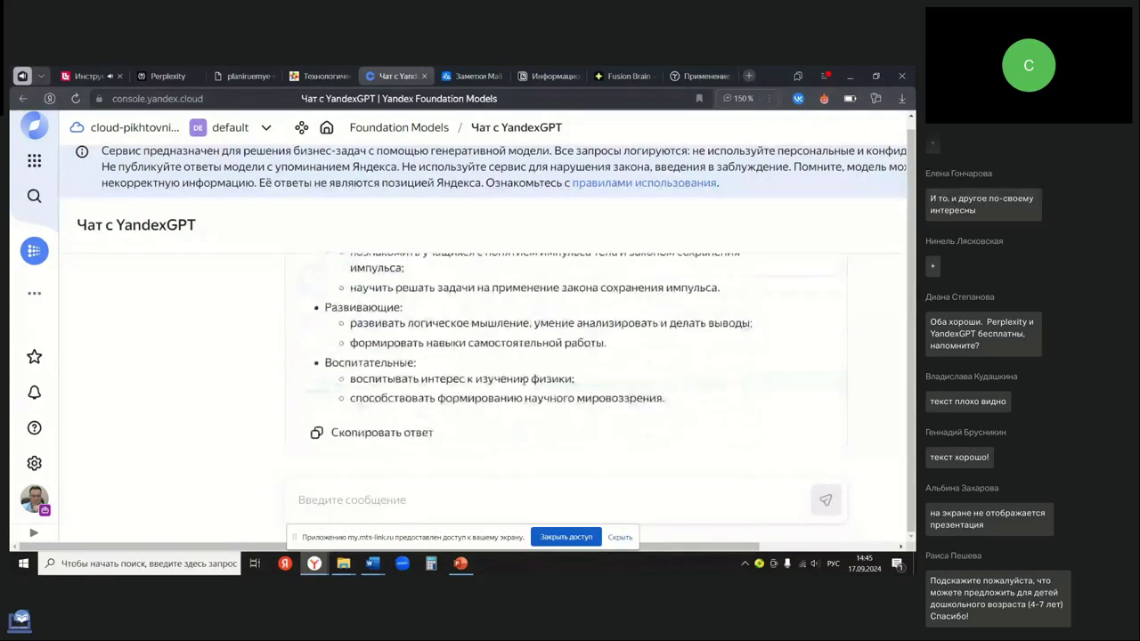
scroll(522, 378, "down", 10)
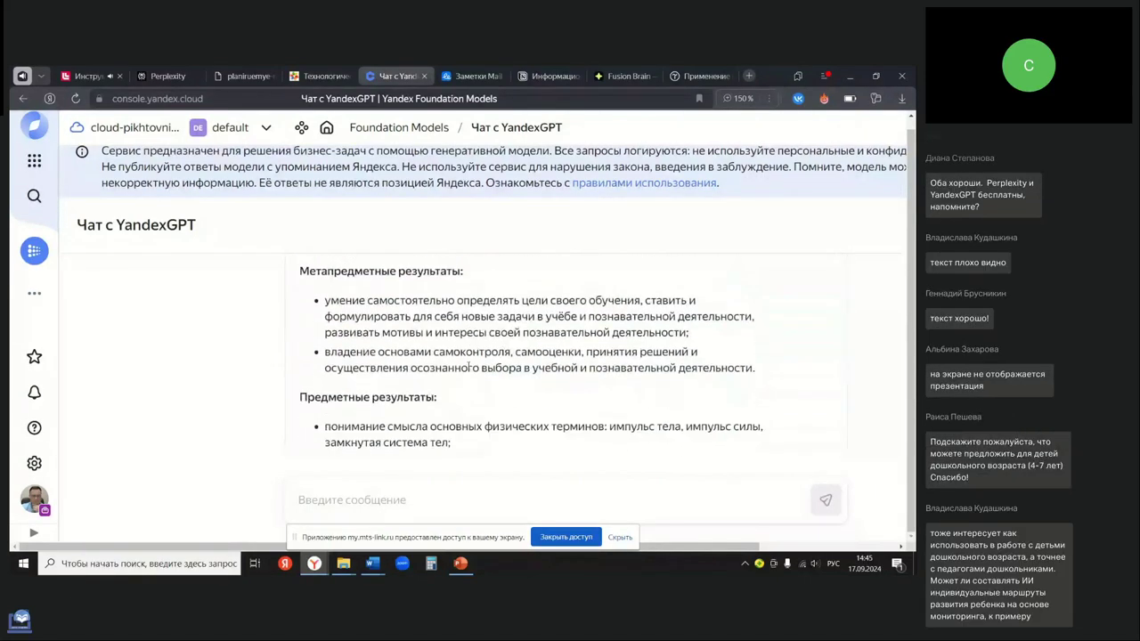
scroll(442, 339, "up", 3)
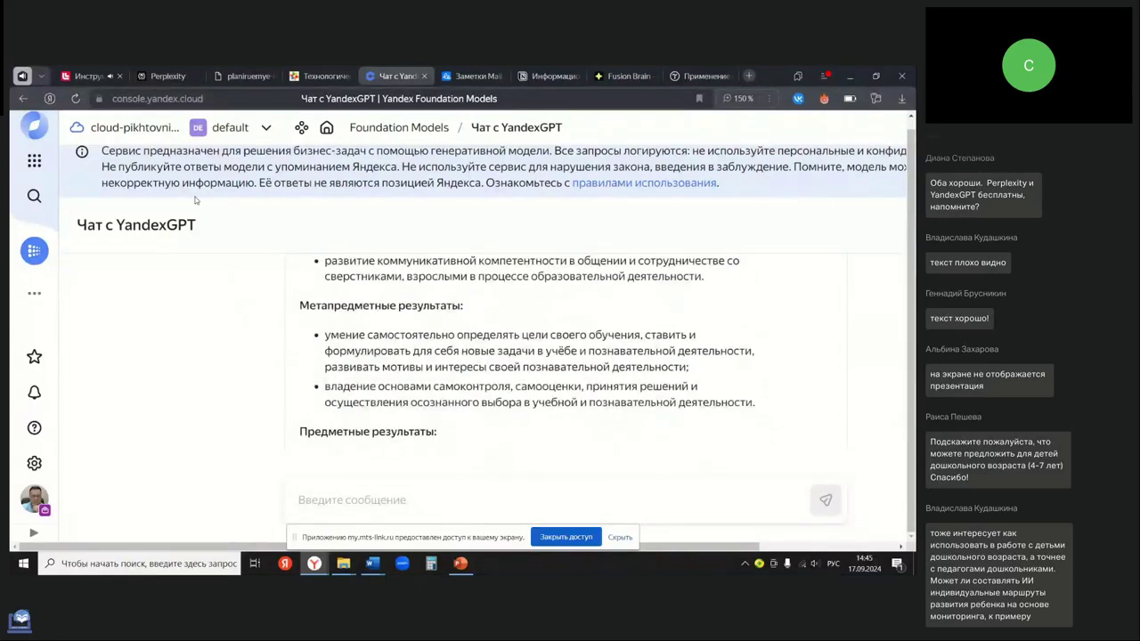
- Switch to the Word document «Тексты промтов» and select the highlighted Промт 4 text on universal learning actions
left_click(166, 76)
mouse_move(375, 568)
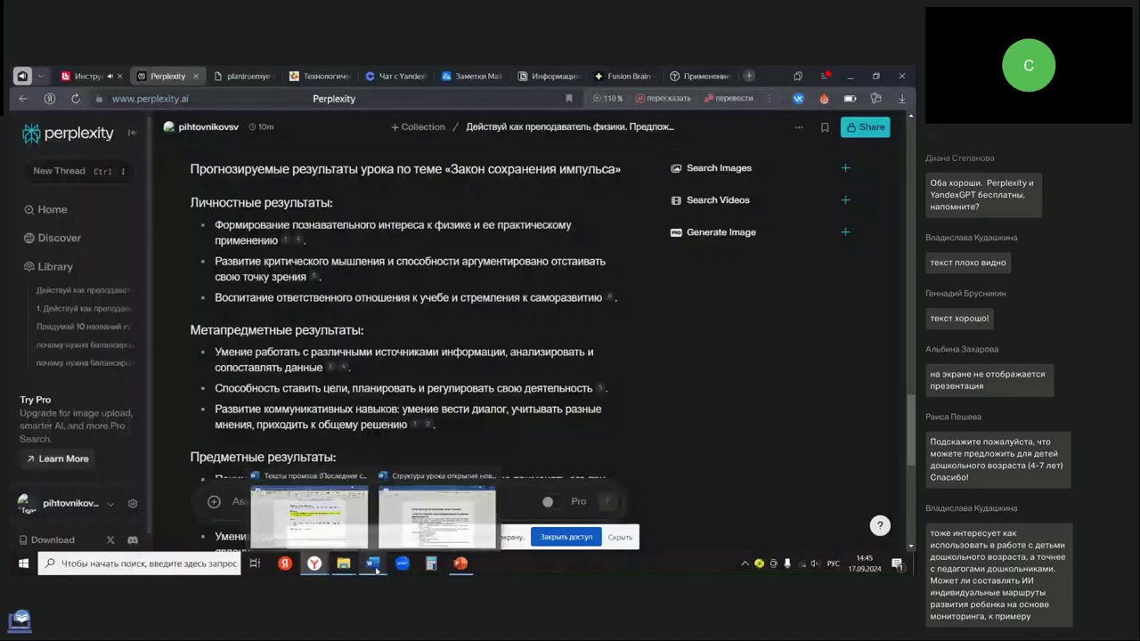
left_click(309, 515)
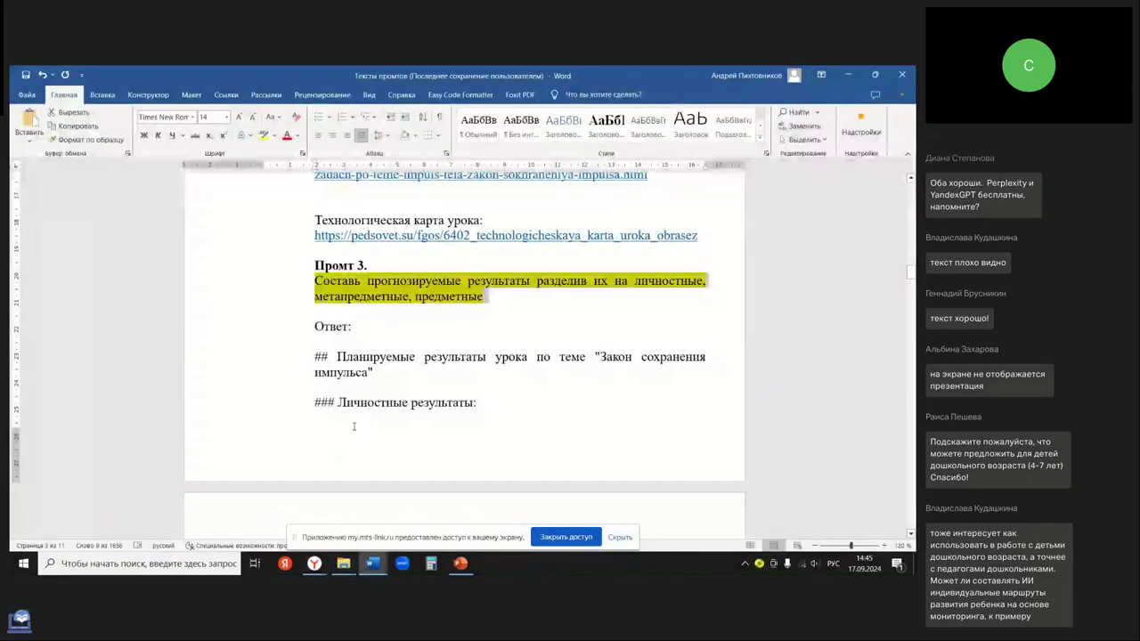
scroll(365, 430, "down", 12)
scroll(368, 431, "down", 20)
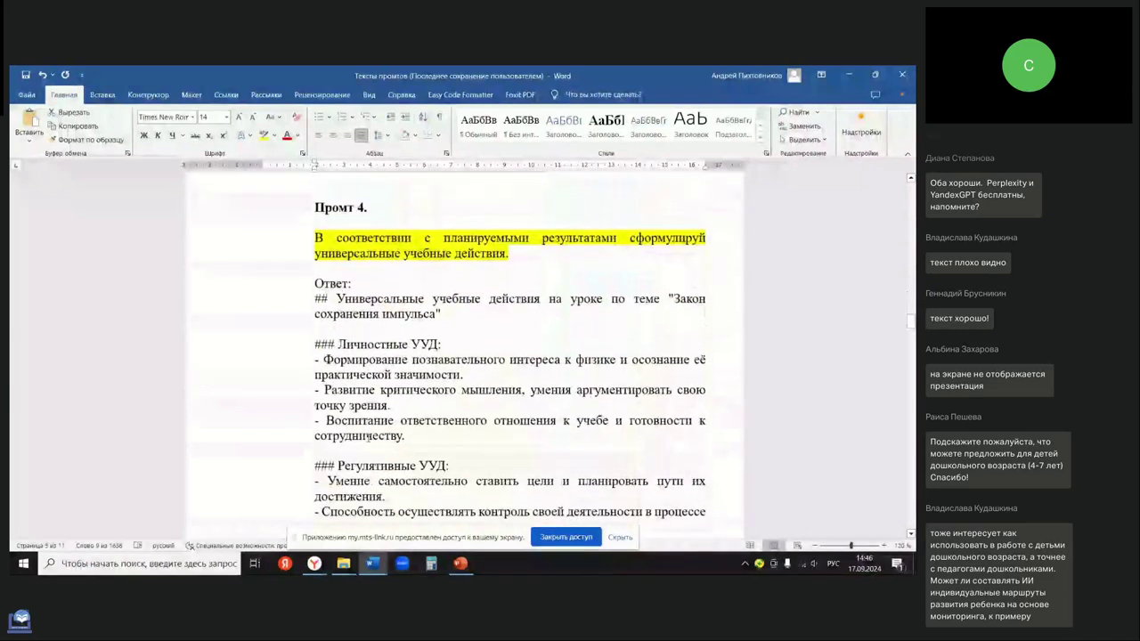
left_click_drag(316, 237, 523, 254)
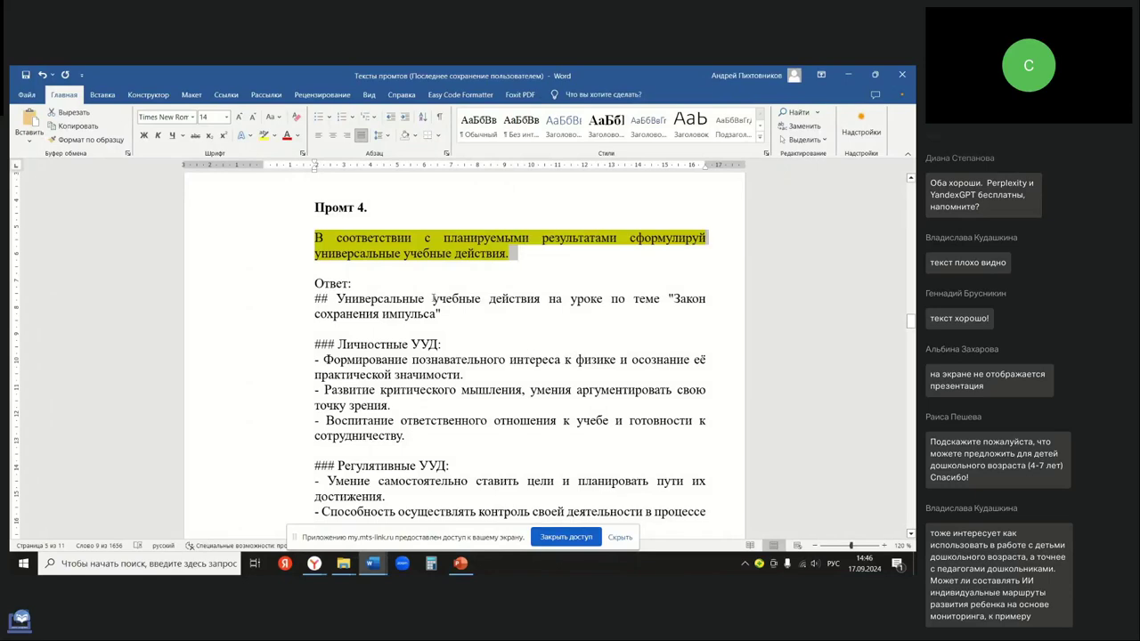
- Look back through the stored answer in the document to Промт 3 and the lesson-map link above it
scroll(431, 299, "up", 15)
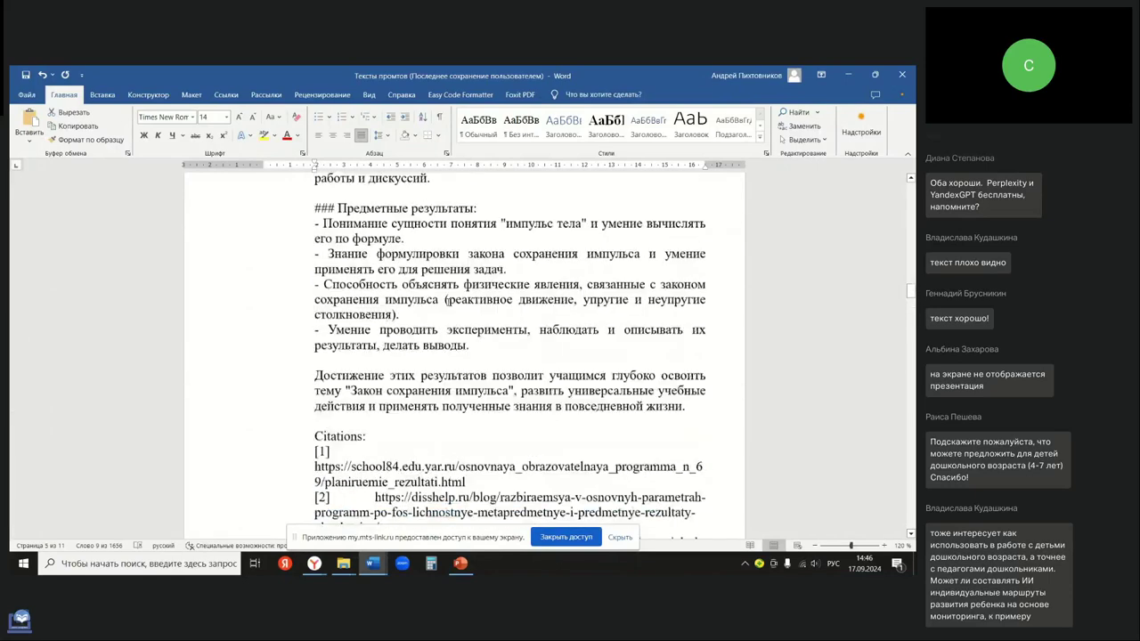
scroll(455, 308, "up", 7)
scroll(455, 308, "down", 3)
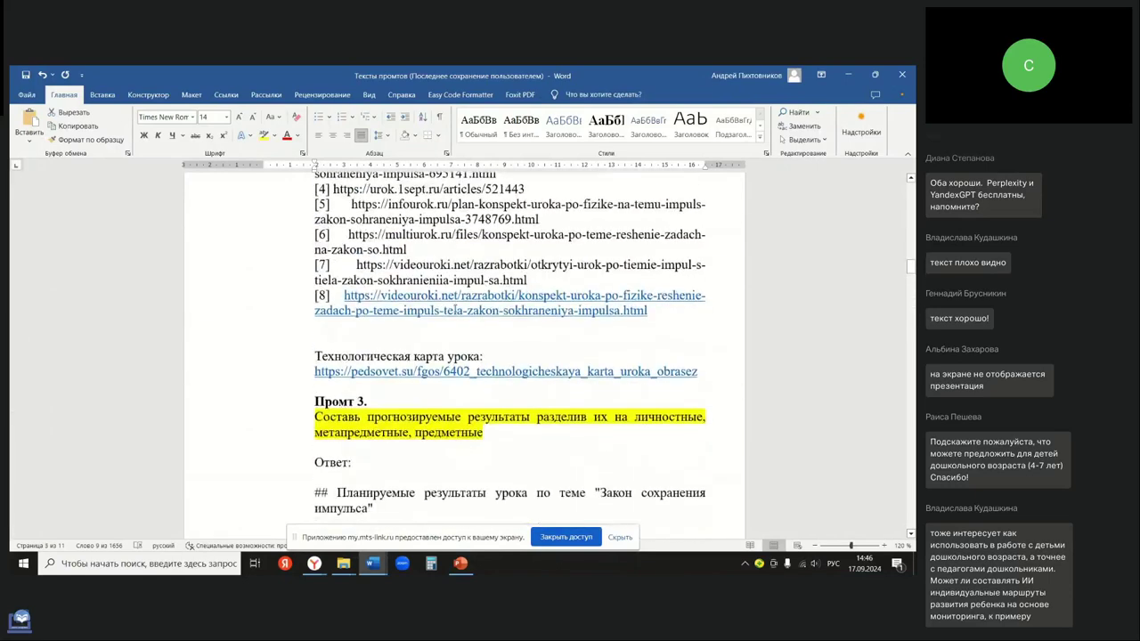
scroll(453, 310, "down", 4)
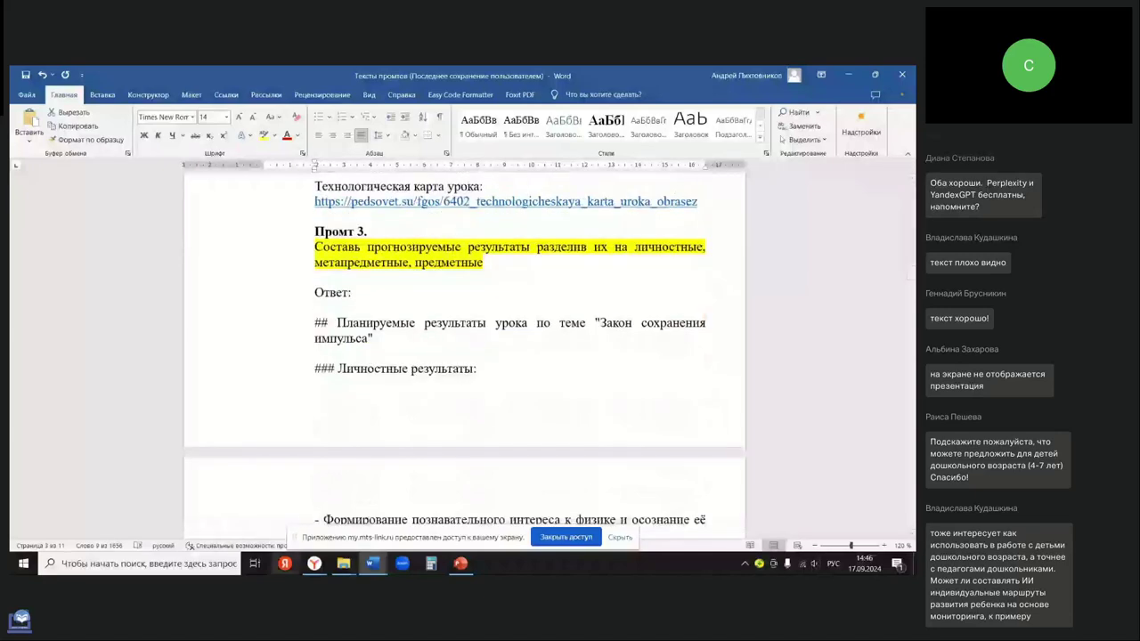
- Switch to the browser and view the lesson-map template table on the pedsovet.su page and the webinar chat
mouse_move(314, 563)
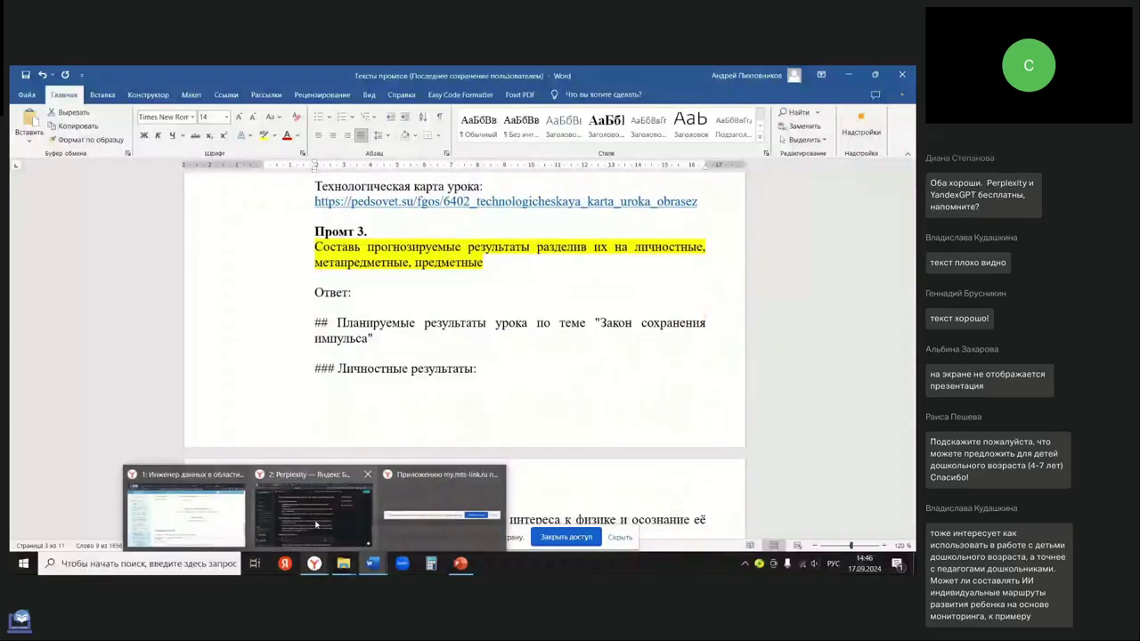
left_click(317, 534)
left_click(321, 76)
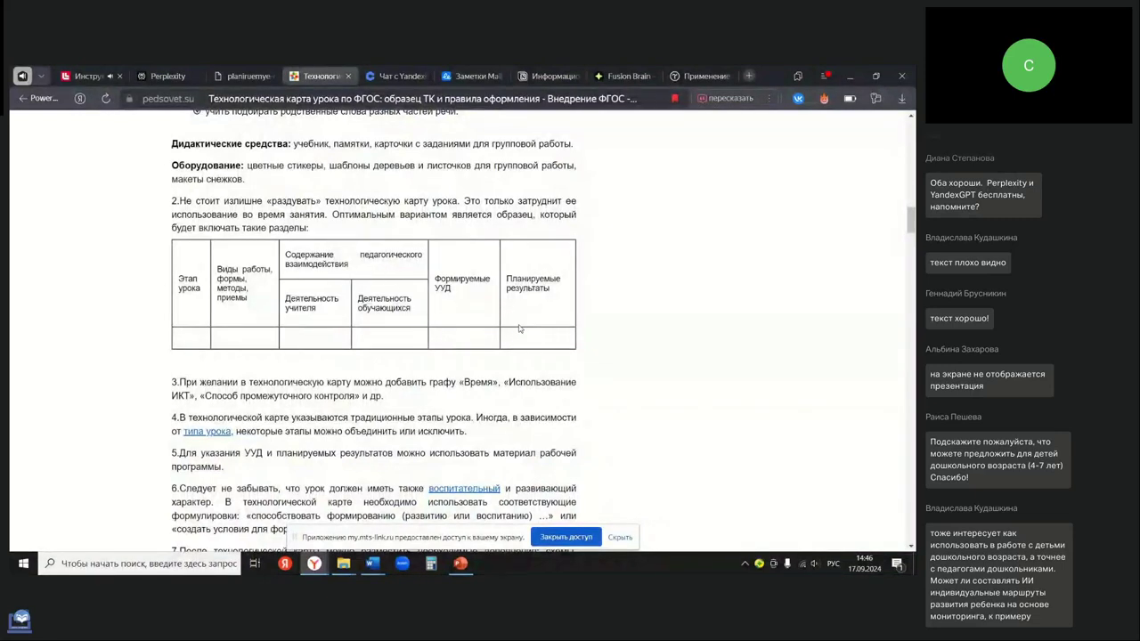
left_click(87, 76)
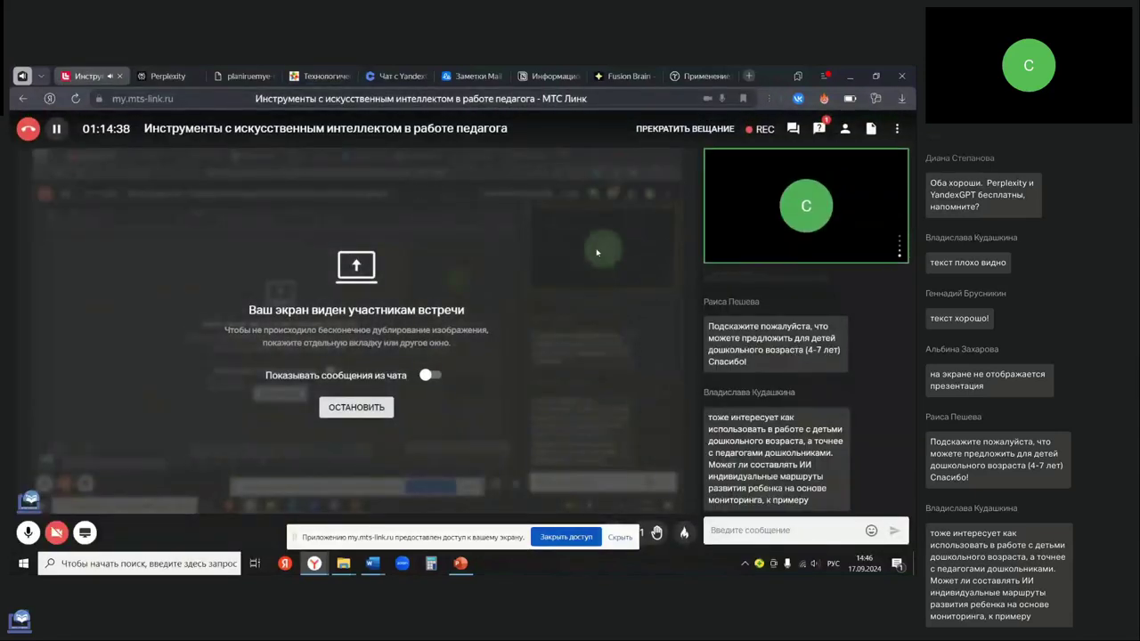
- Return to the Word document «Тексты промтов» and copy the selected Промт 4 text
left_click(165, 75)
mouse_move(370, 570)
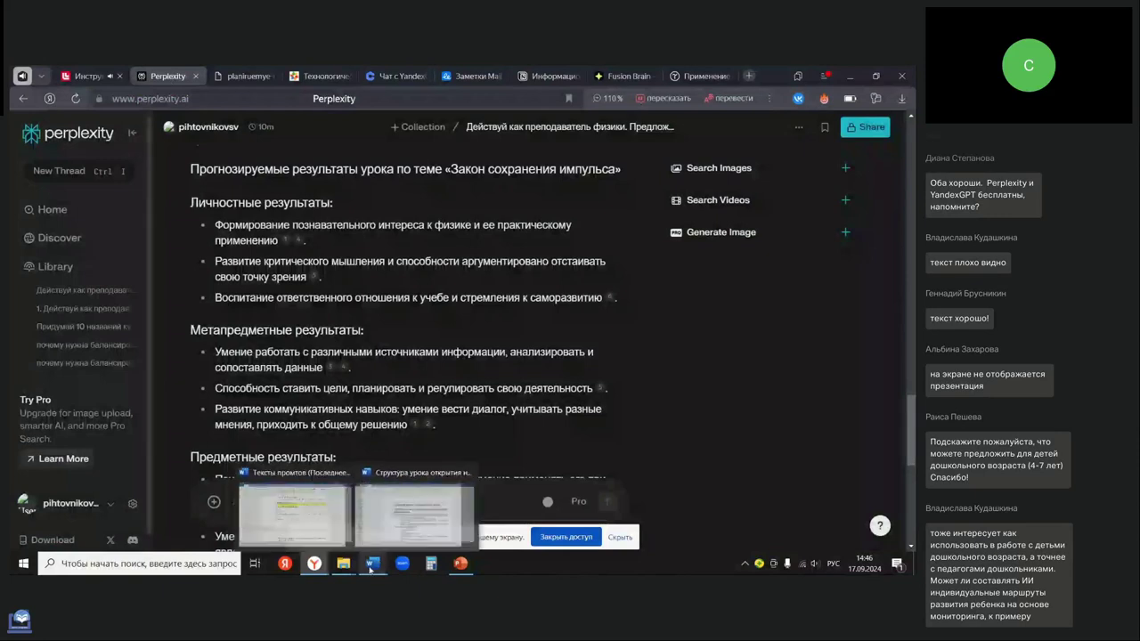
left_click(294, 515)
scroll(395, 368, "down", 10)
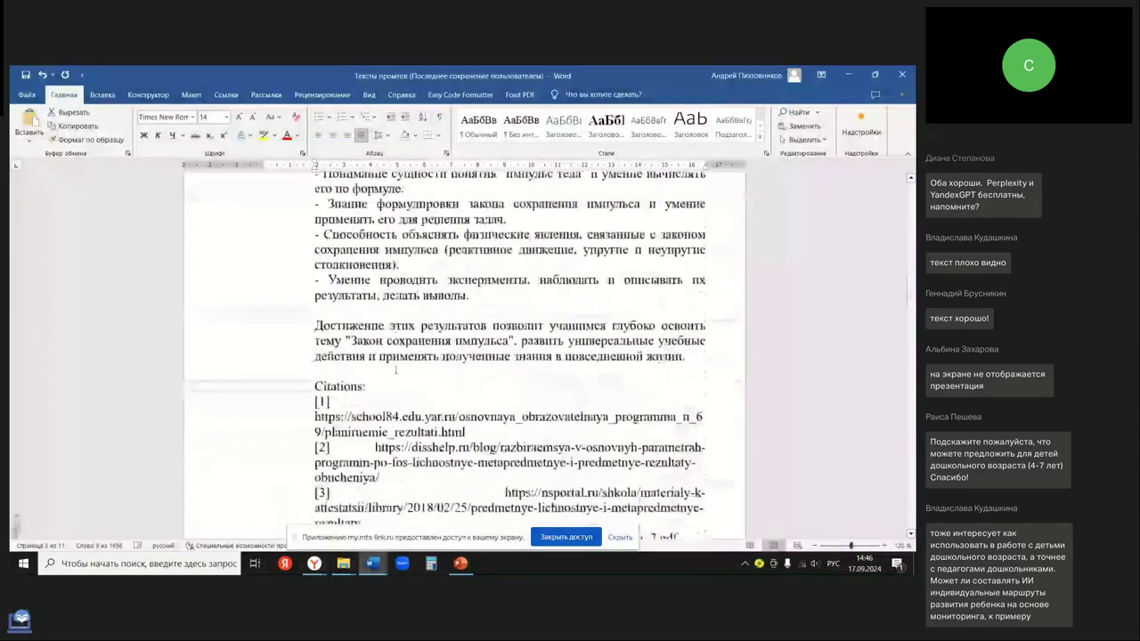
scroll(396, 369, "down", 15)
scroll(398, 316, "up", 5)
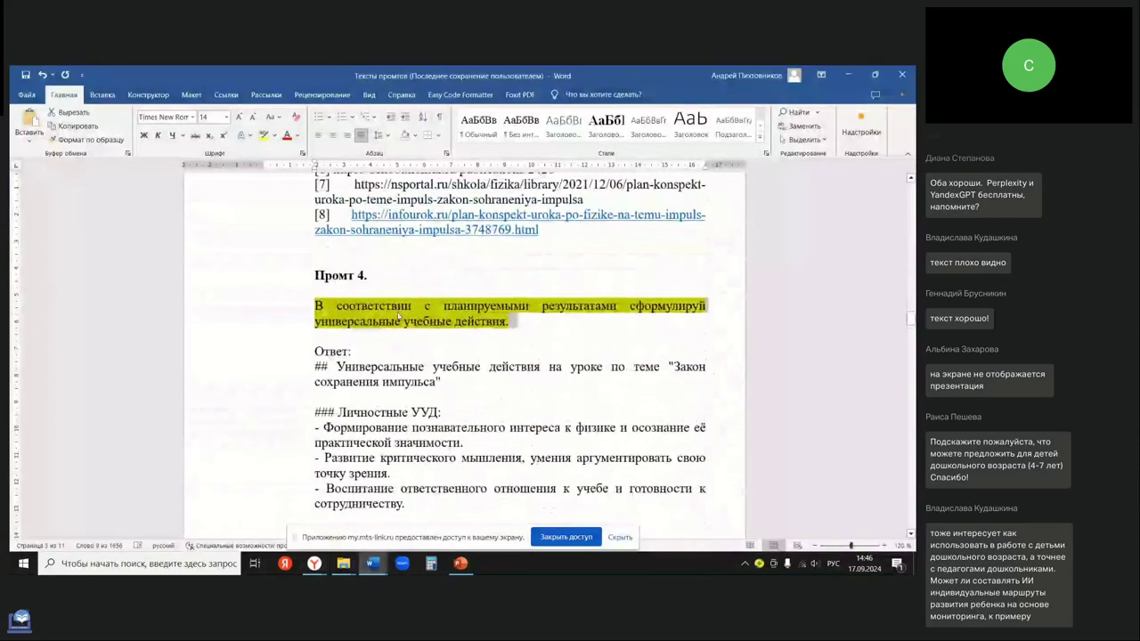
right_click(398, 316)
left_click(435, 353)
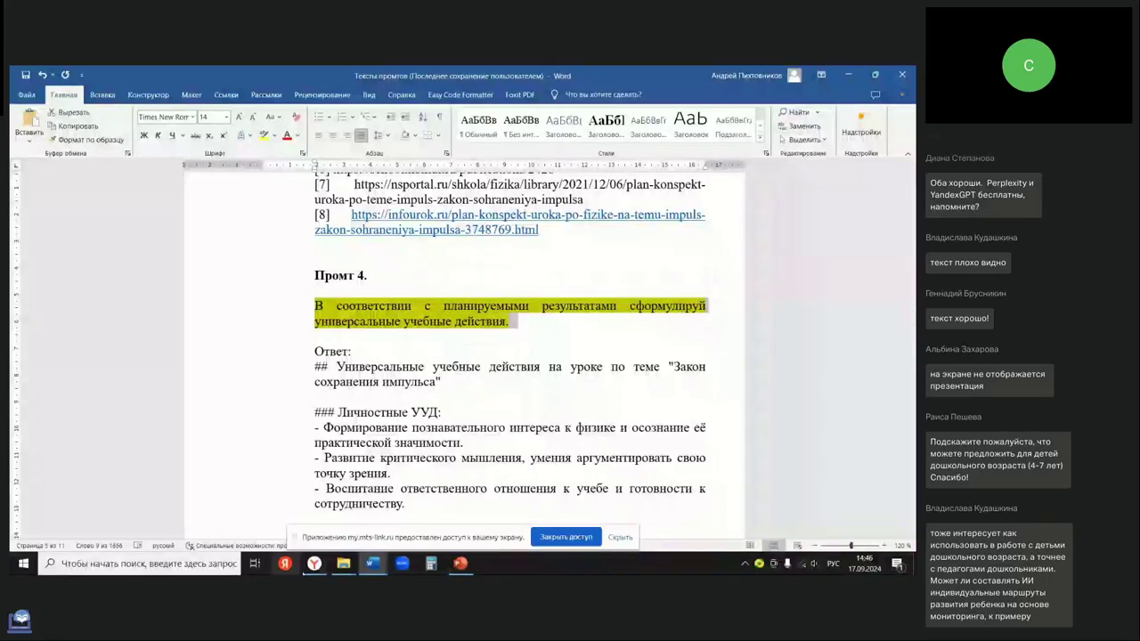
- Send Perplexity the follow-up «В соответствии с планируемыми результатами сформулируй универсальные учебные действия.»
mouse_move(314, 563)
left_click(291, 498)
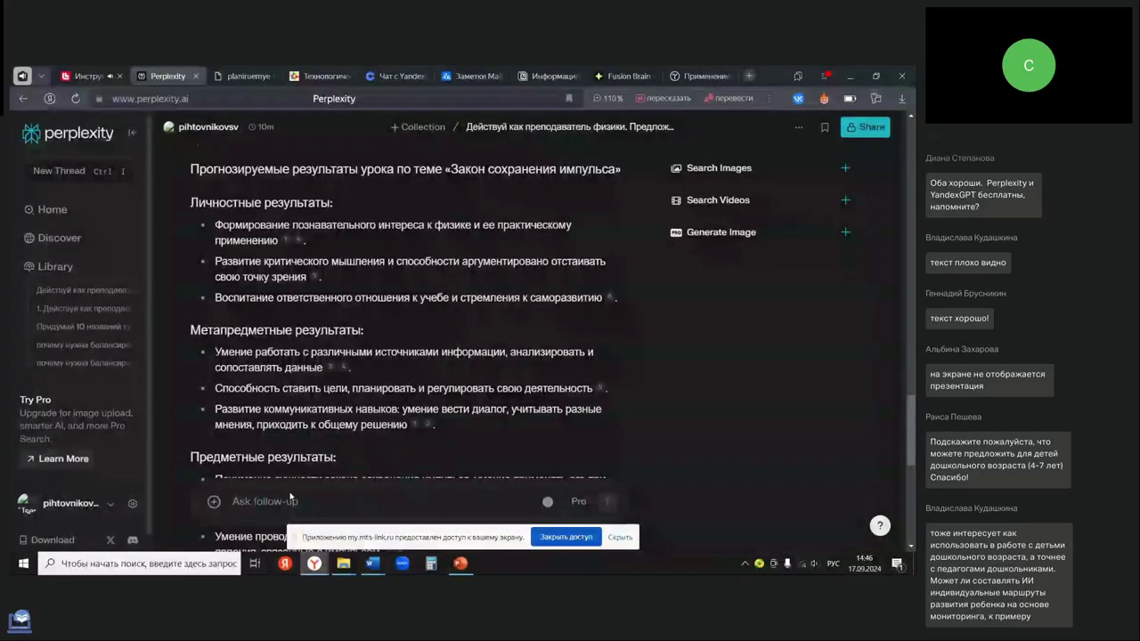
left_click(299, 502)
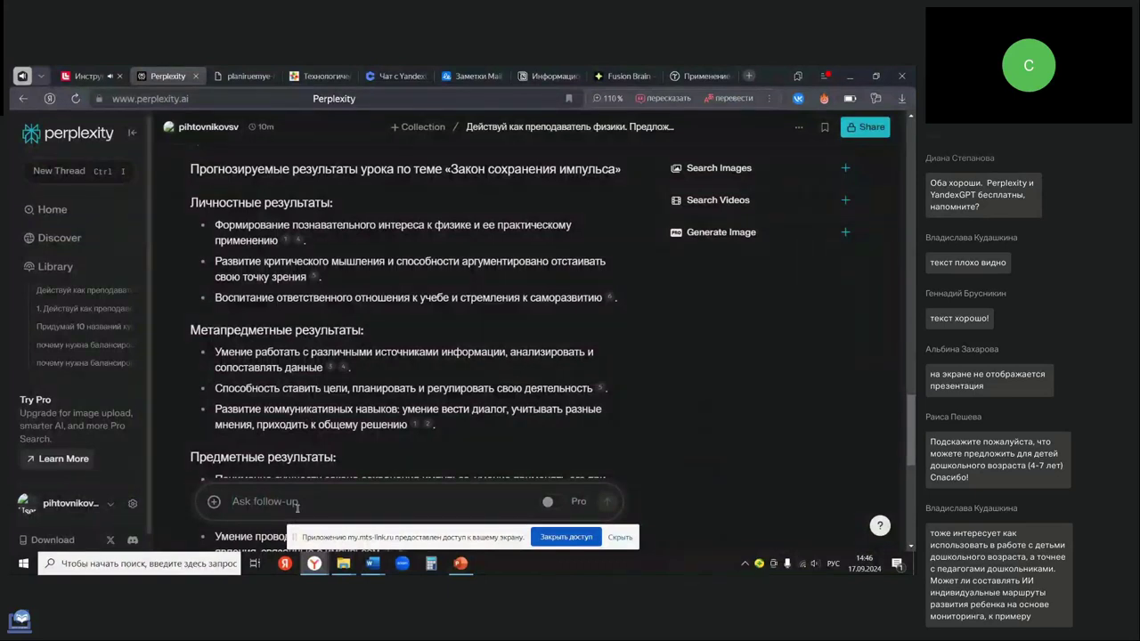
type("В соответствии с планируемыми результатами сформулируй универсальные учебные действия.")
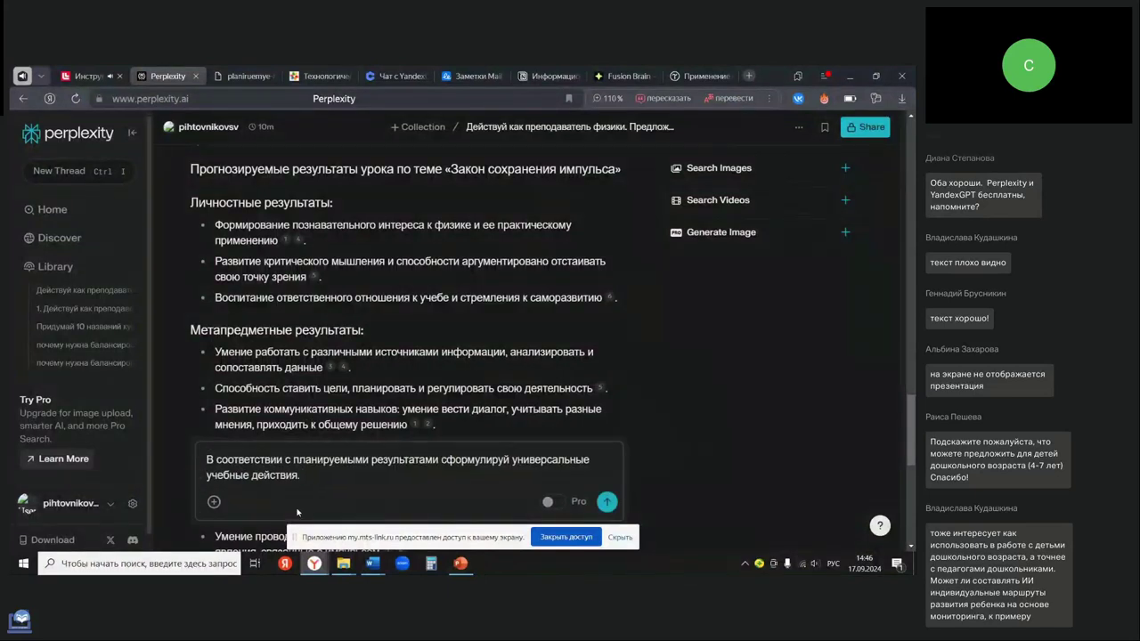
key("Return")
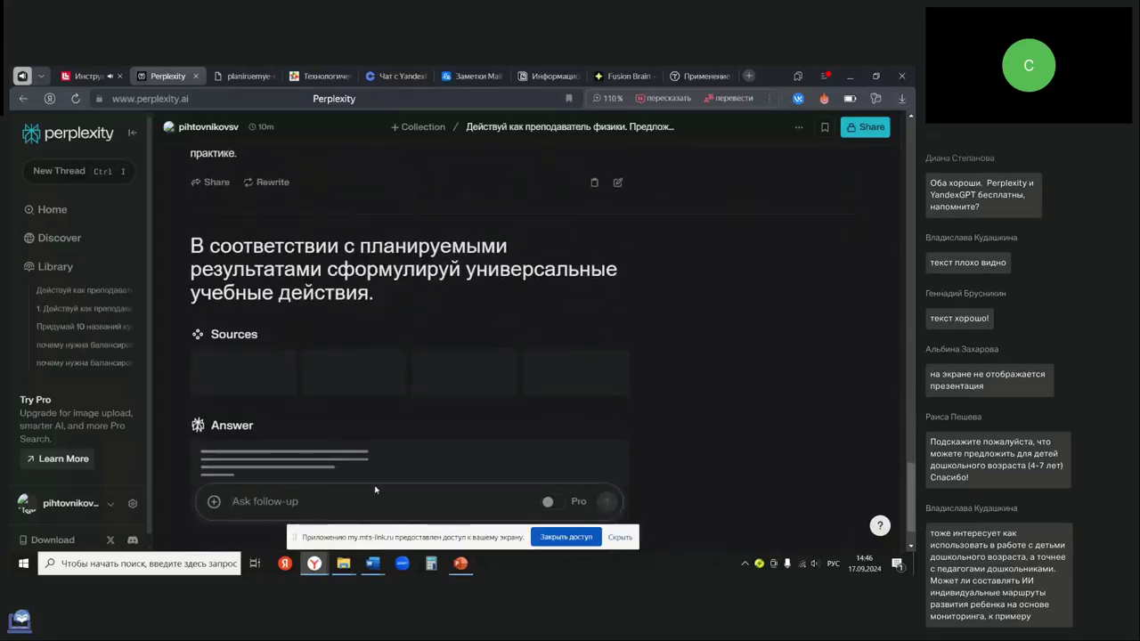
- Send the same prompt for universal learning actions in the YandexGPT chat
left_click(398, 76)
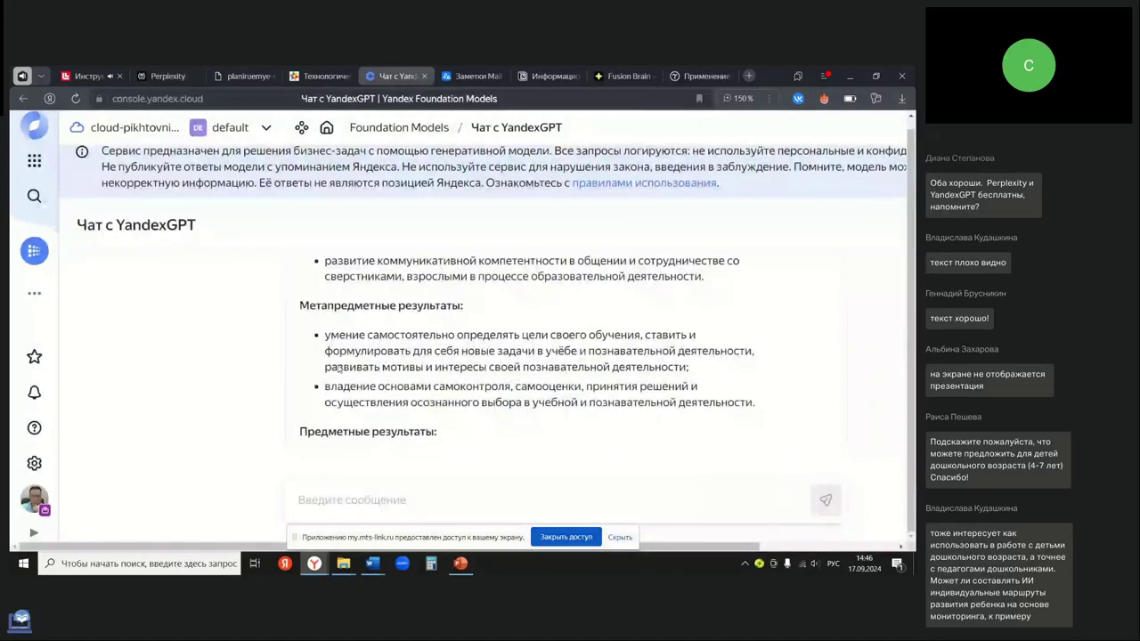
left_click(348, 495)
type("В соответствии с планируемыми результатами сформулируй универсальные учебные действия")
key("Return")
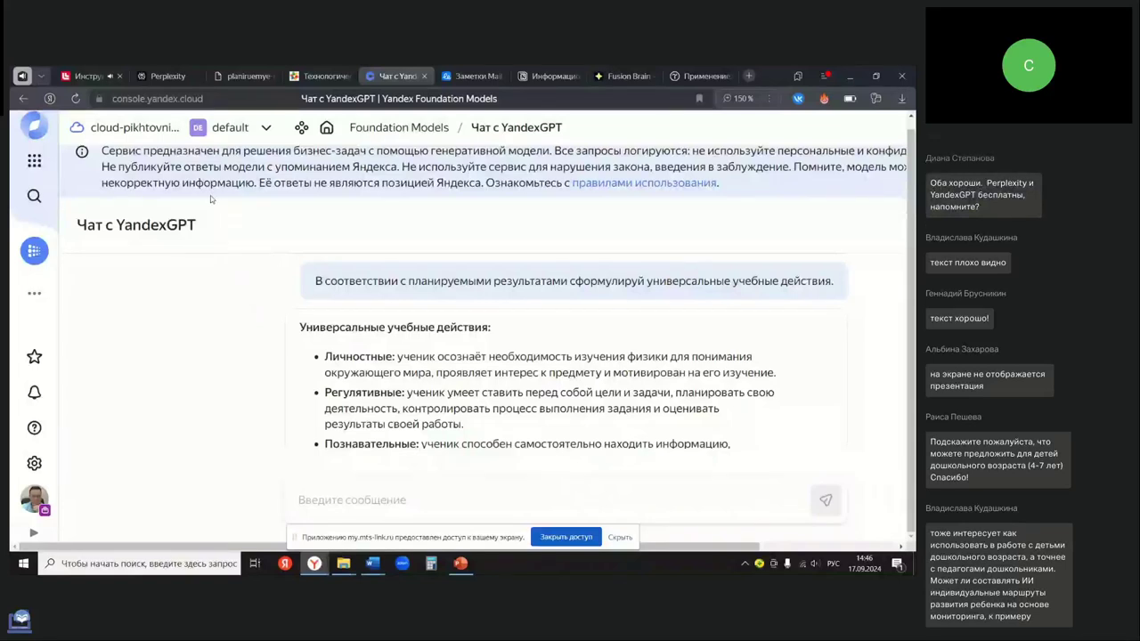
- Switch to Perplexity and read the regulative, cognitive and communicative universal learning actions in its new answer
left_click(167, 76)
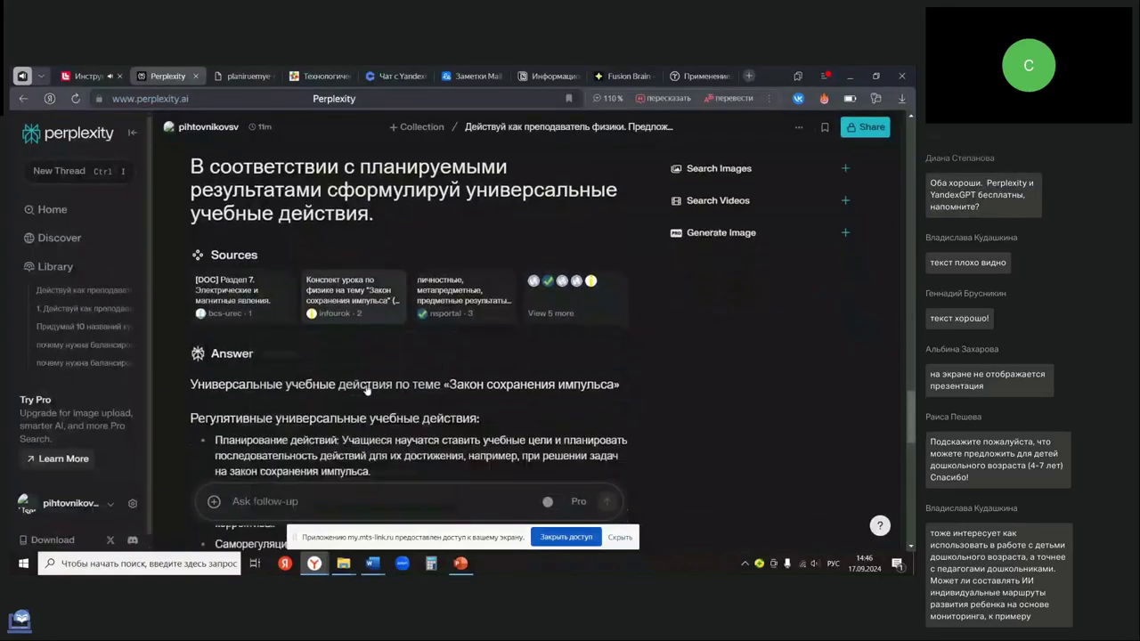
scroll(367, 390, "down", 3)
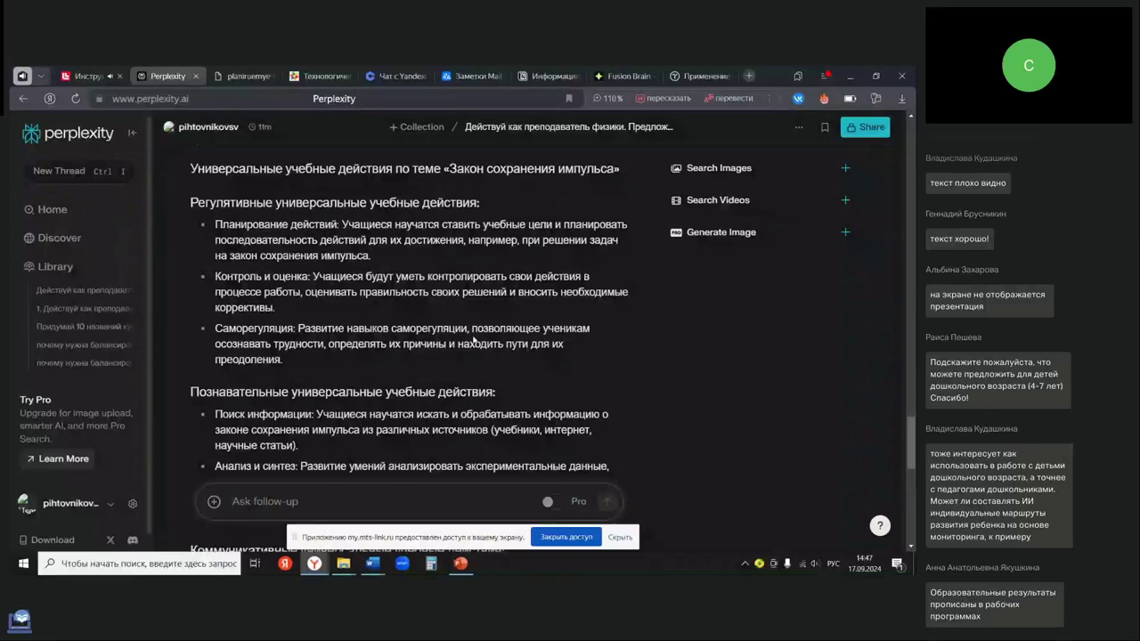
scroll(473, 341, "down", 2)
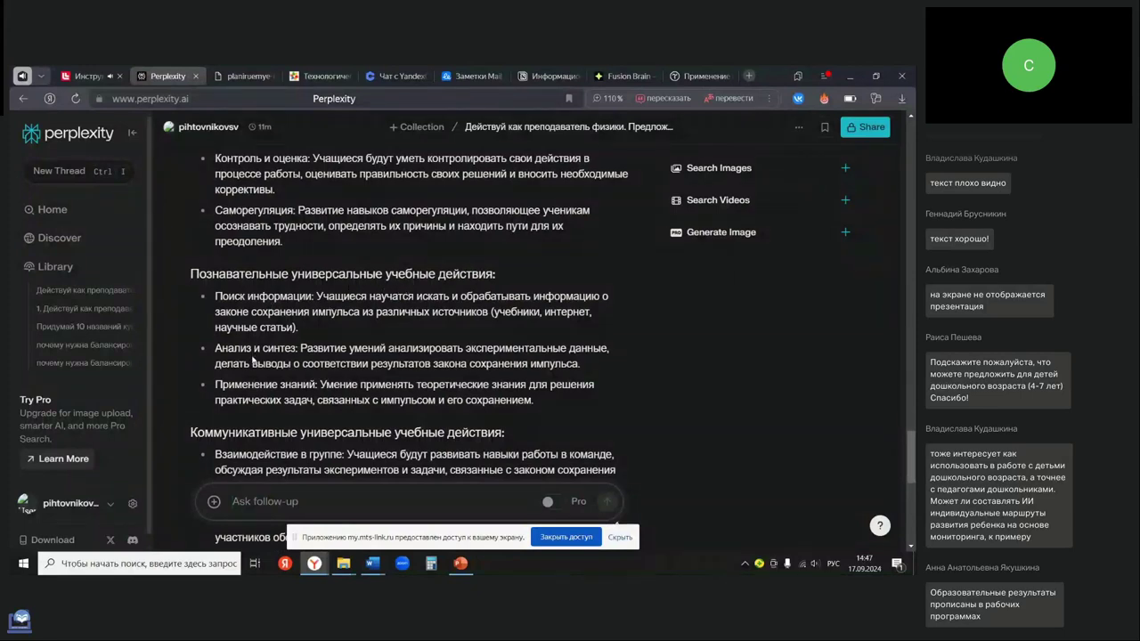
scroll(295, 398, "down", 3)
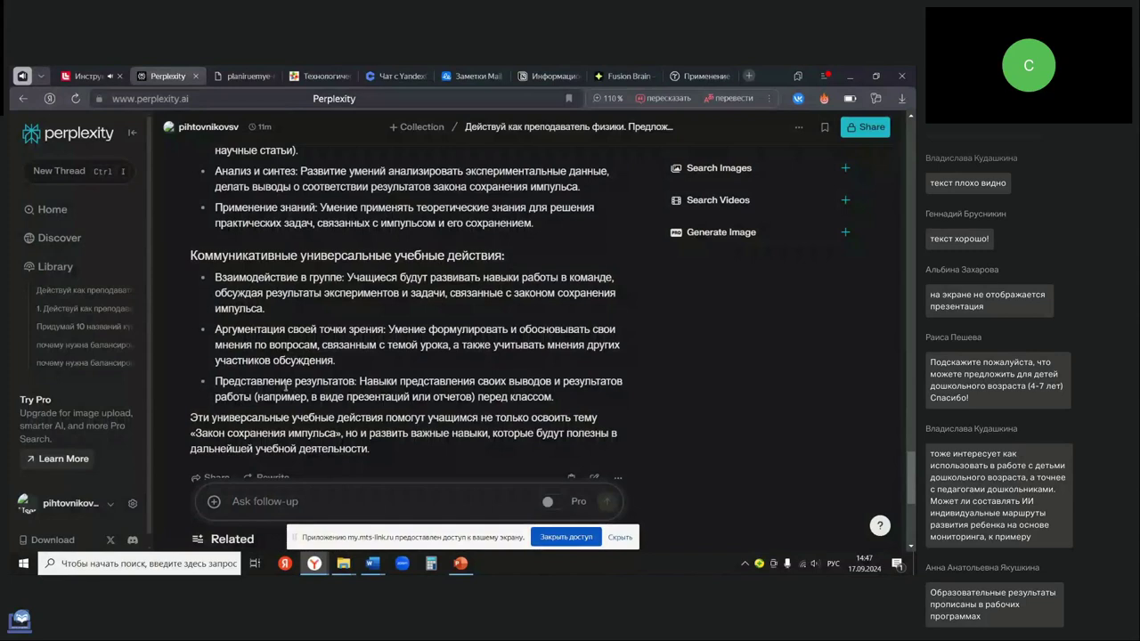
scroll(369, 385, "up", 4)
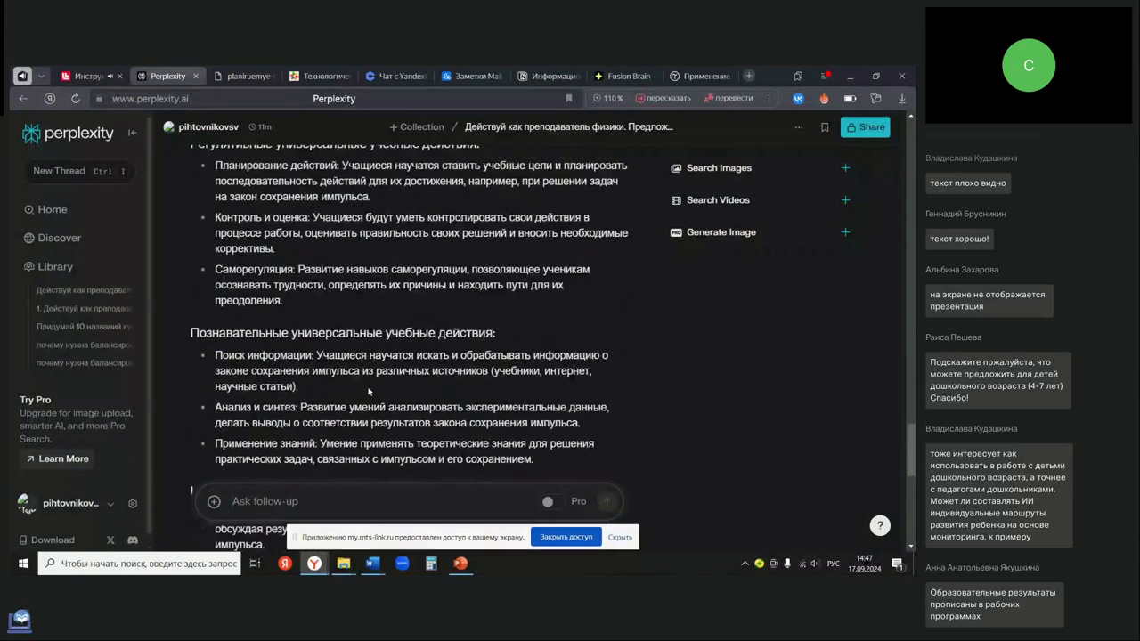
- Compare the universal learning actions in Perplexity's answer with those in the YandexGPT answer
scroll(370, 390, "up", 3)
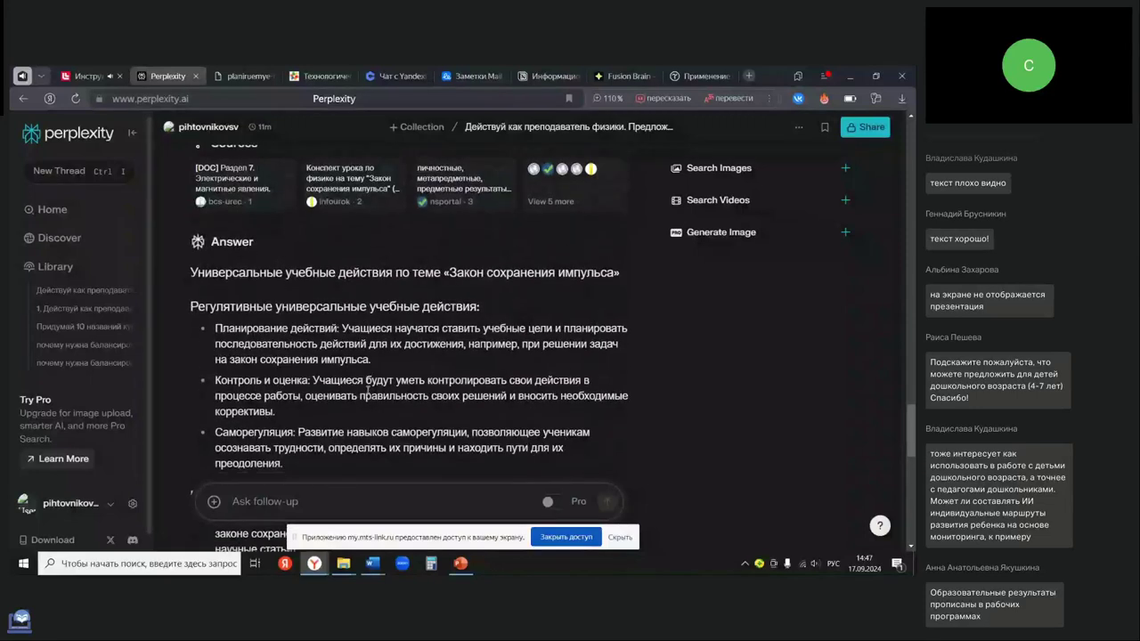
scroll(368, 388, "down", 4)
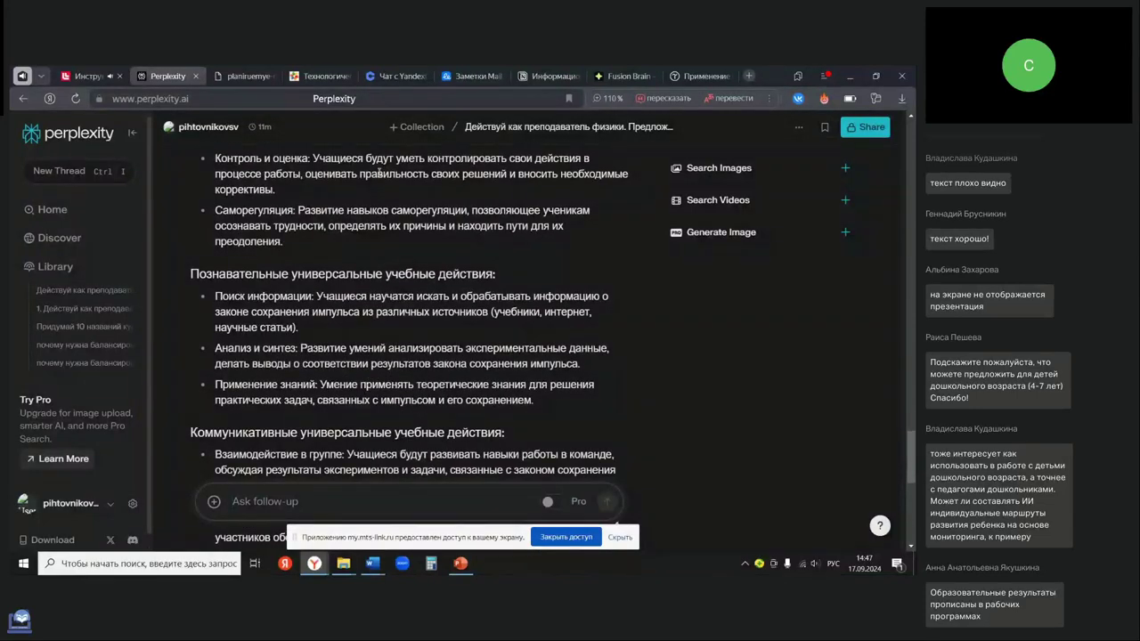
left_click(391, 76)
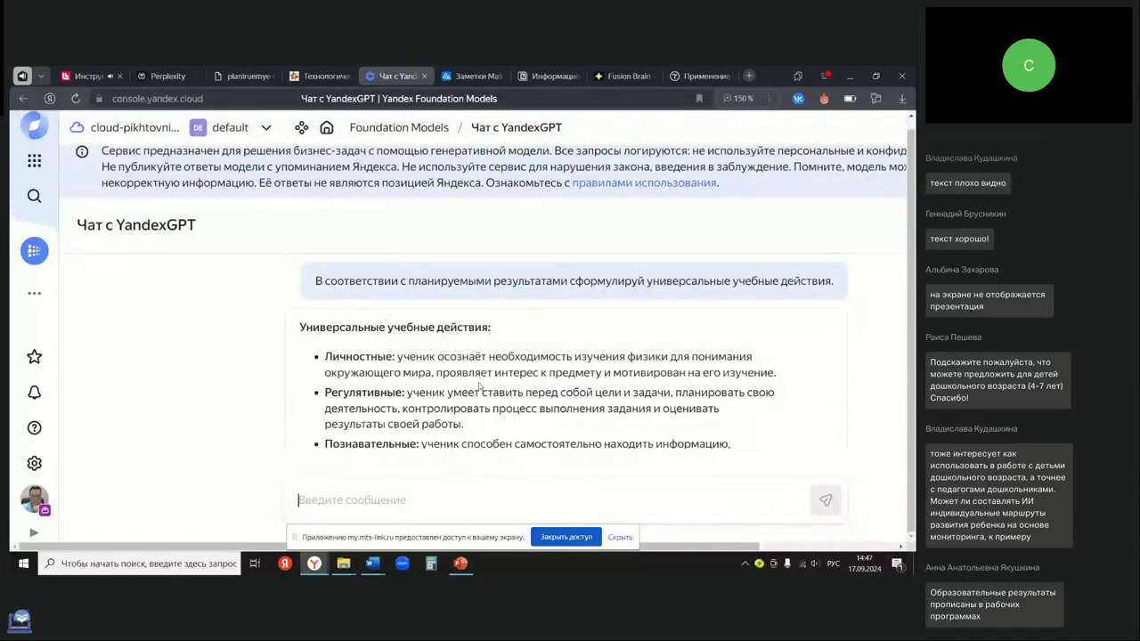
scroll(479, 384, "down", 3)
scroll(479, 384, "up", 3)
scroll(479, 385, "down", 2)
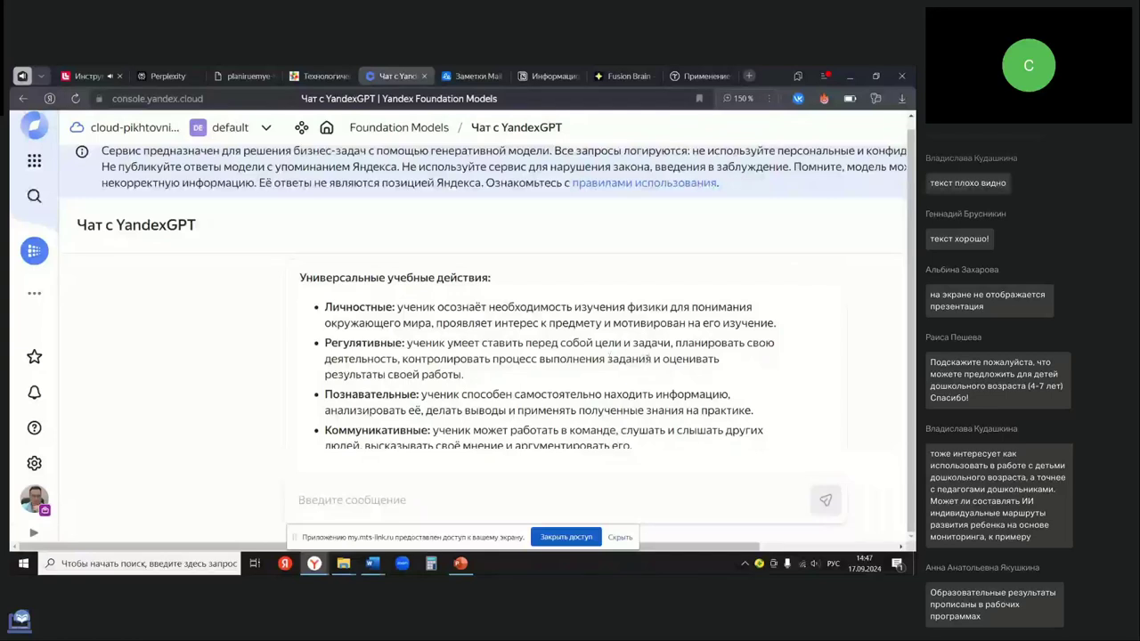
scroll(608, 360, "down", 1)
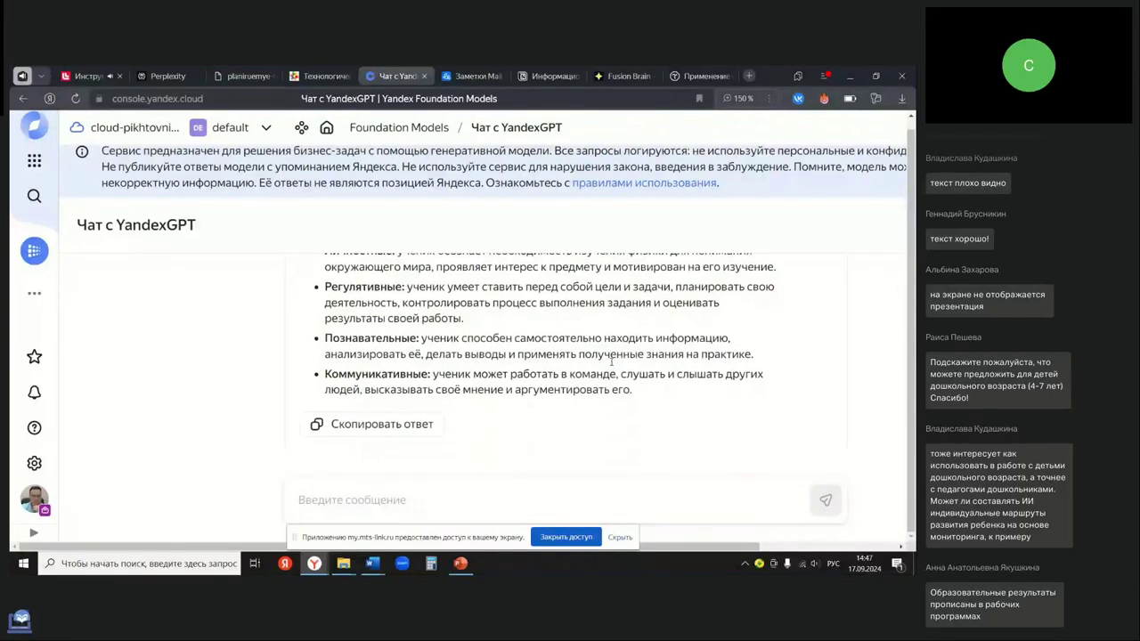
scroll(608, 360, "up", 1)
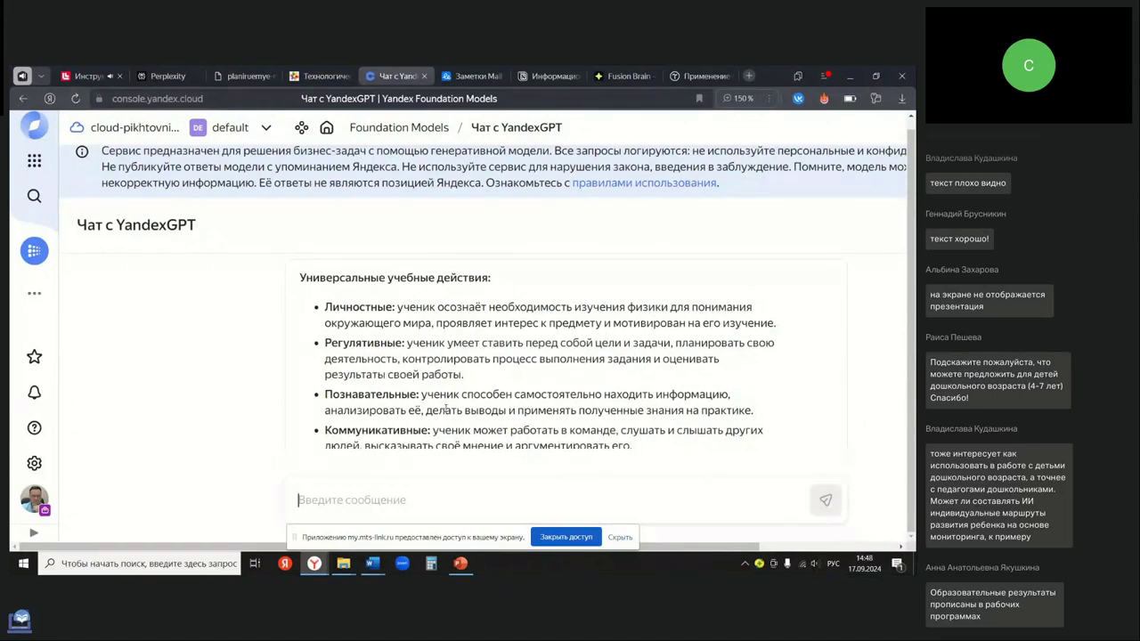
scroll(489, 410, "down", 1)
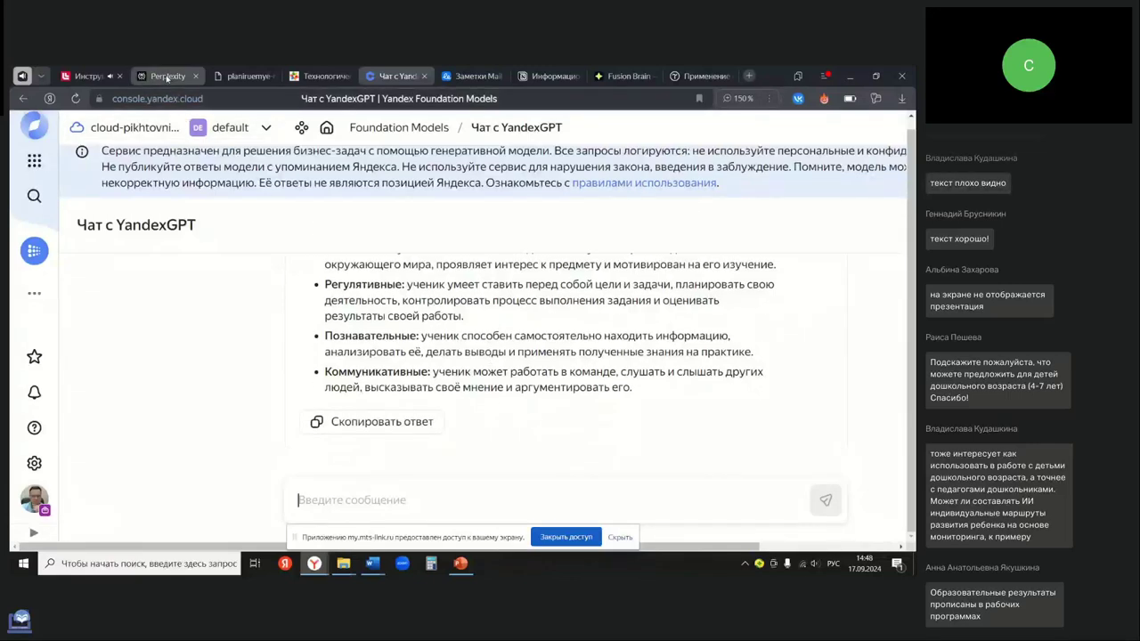
left_click(165, 76)
scroll(366, 271, "down", 3)
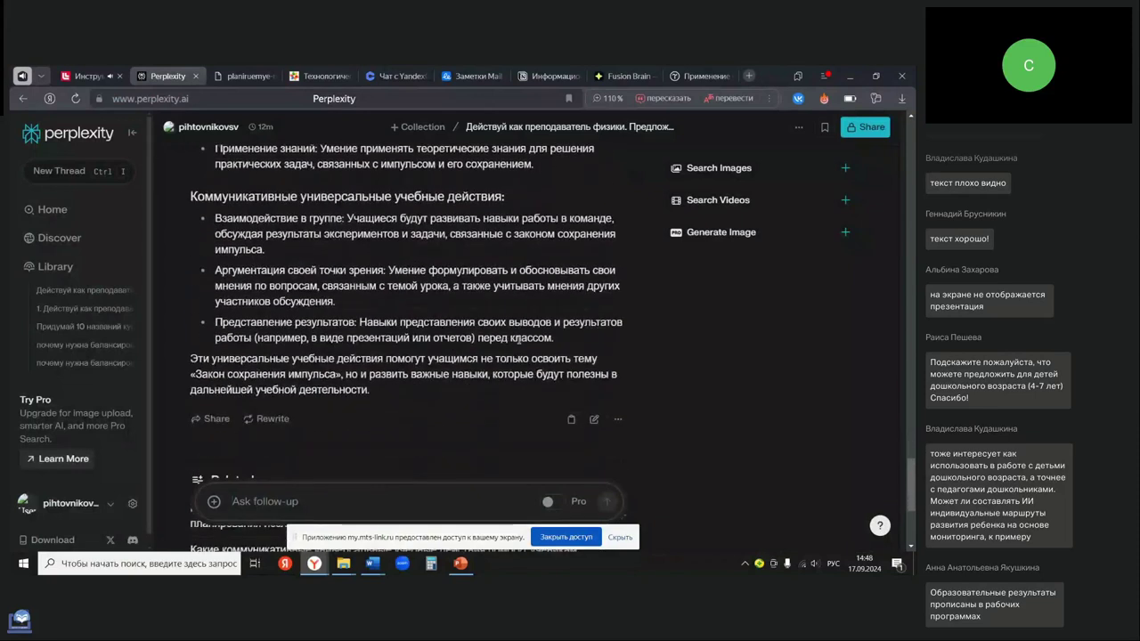
scroll(519, 341, "up", 1)
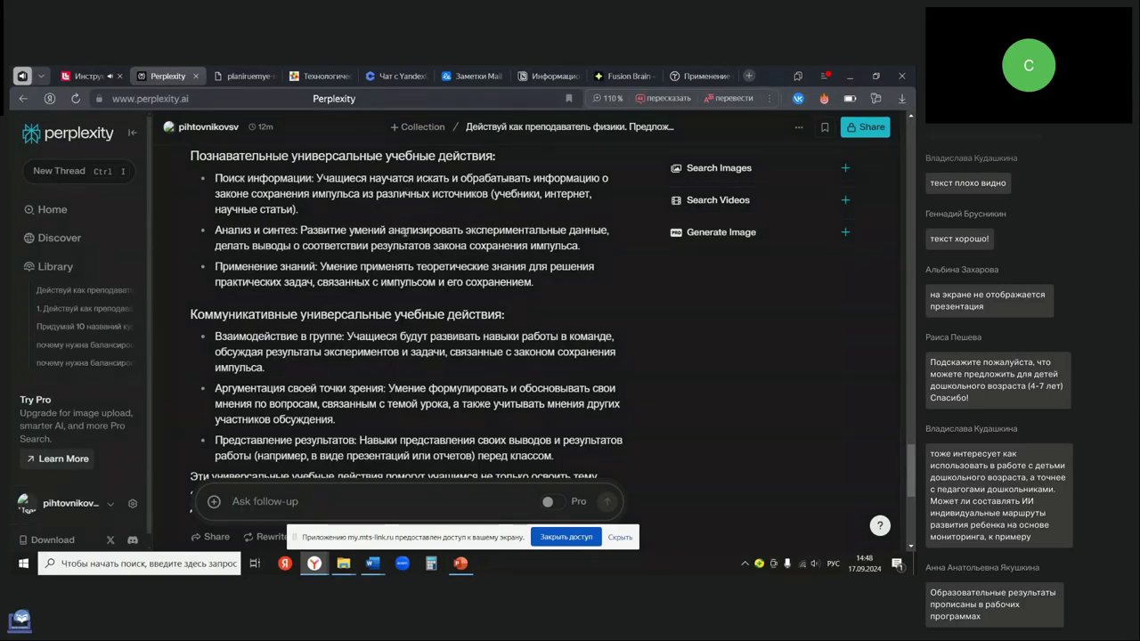
scroll(368, 213, "down", 1)
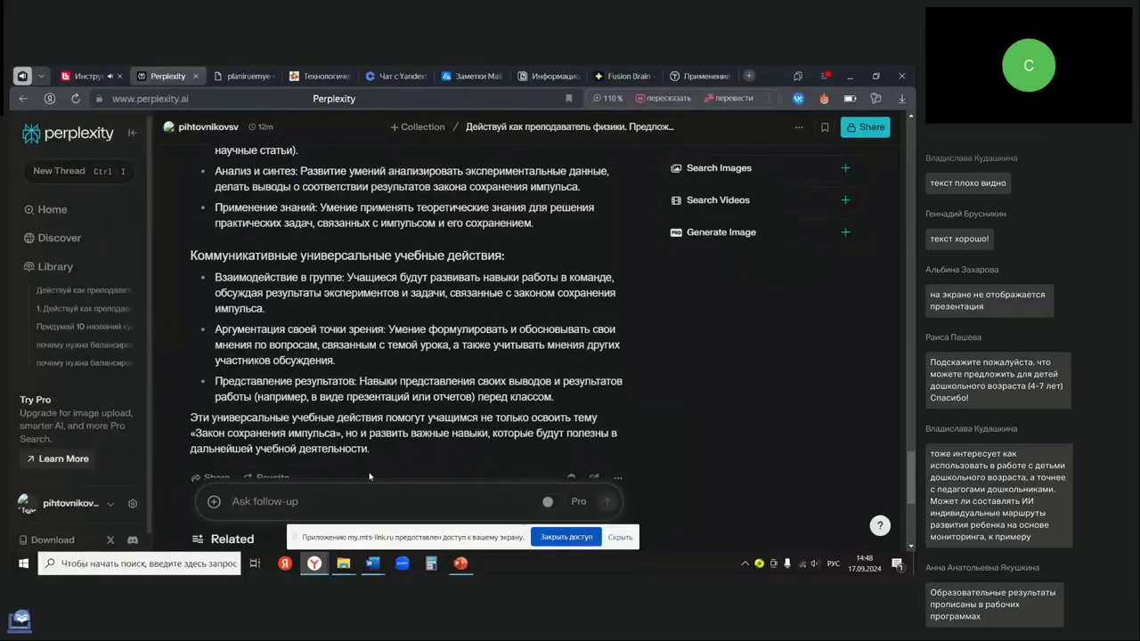
- Switch to the Word document «Тексты промтов» and copy the highlighted Промт 5 text about lesson stages
mouse_move(364, 561)
left_click(309, 512)
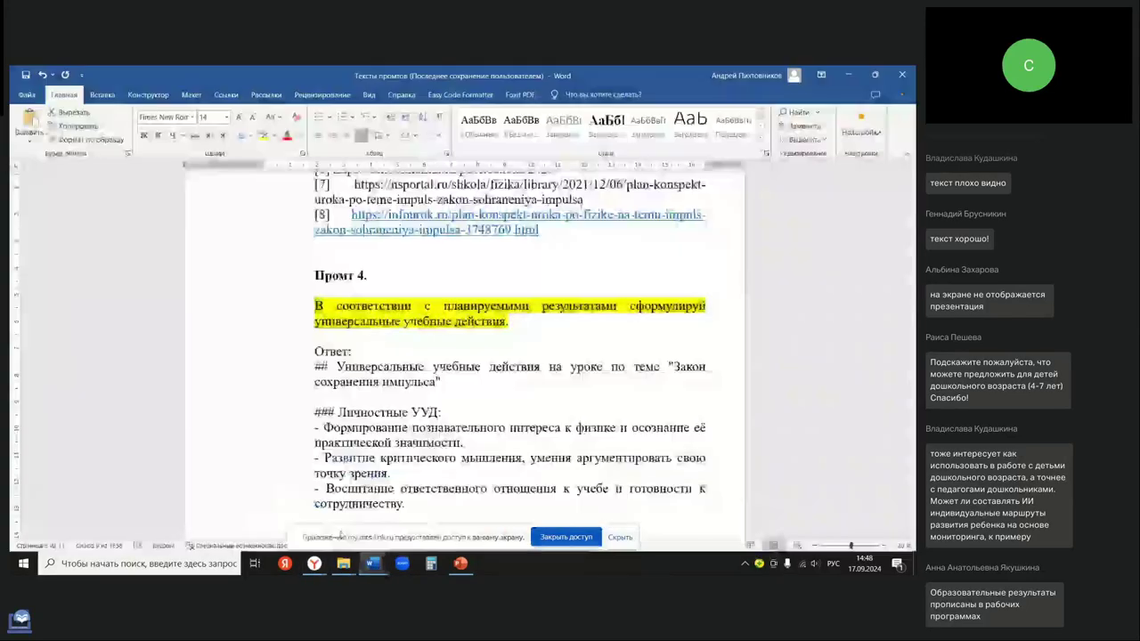
scroll(368, 363, "down", 10)
scroll(368, 363, "down", 15)
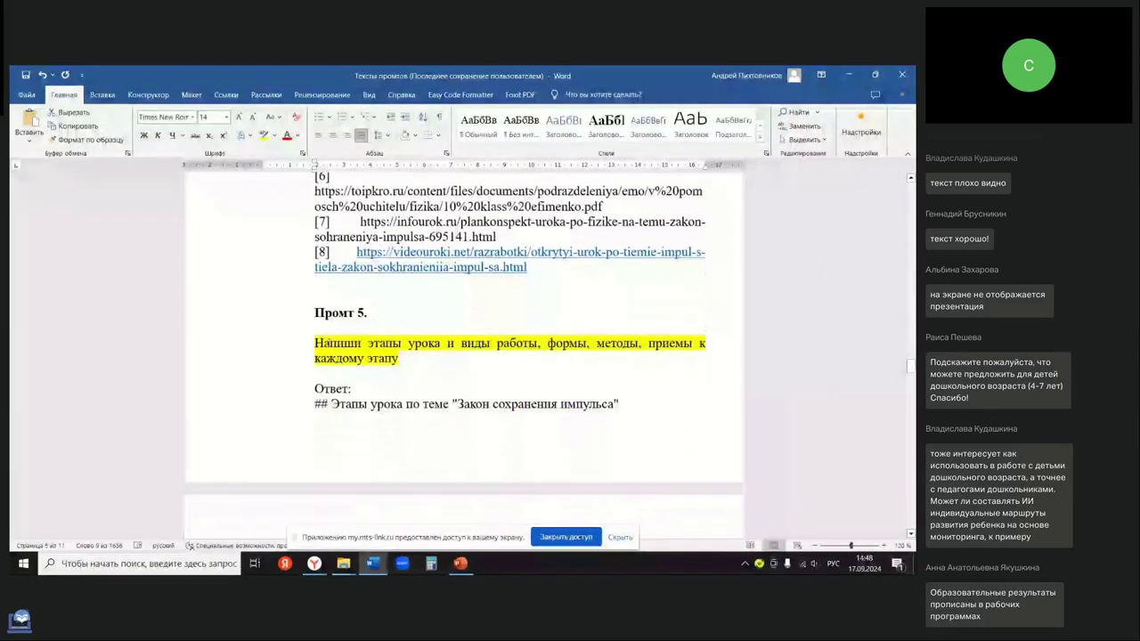
left_click_drag(314, 344, 397, 360)
right_click(397, 361)
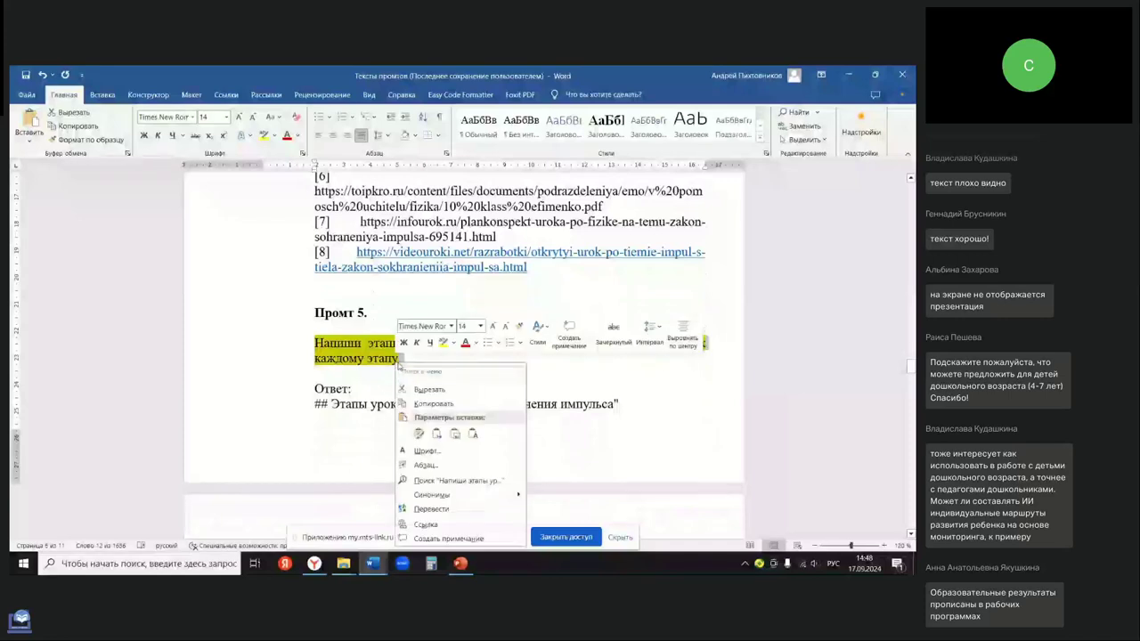
left_click(430, 401)
- Check the sample lesson map's columns in the browser, and send Perplexity «Напиши этапы урока и виды работы, формы, методы, приемы к каждому этапу»
mouse_move(315, 563)
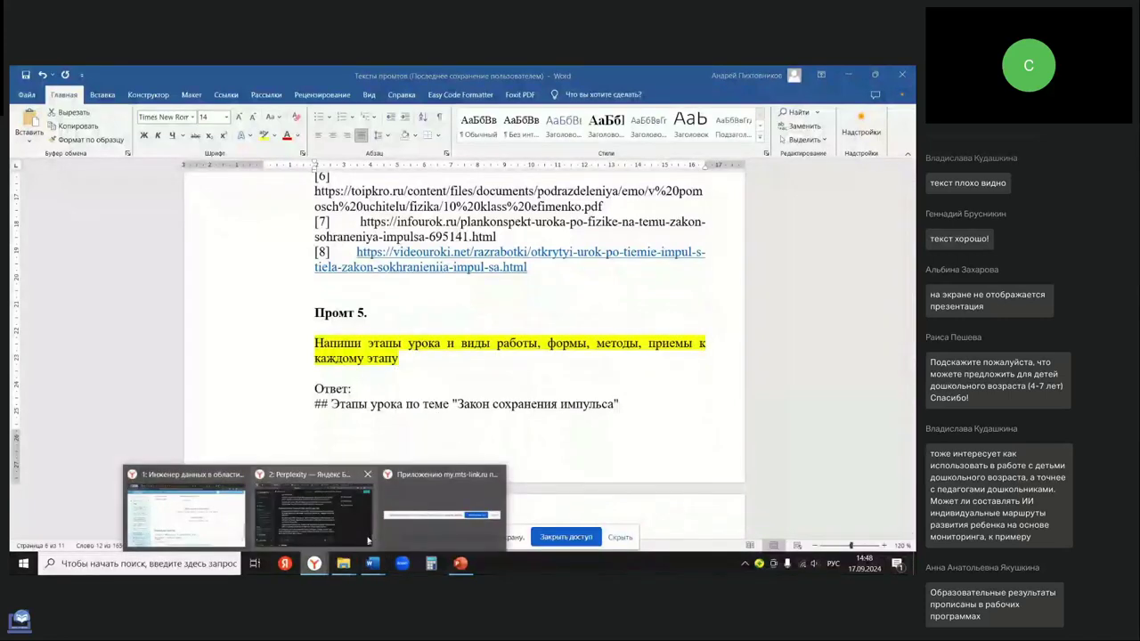
left_click(328, 525)
left_click(317, 77)
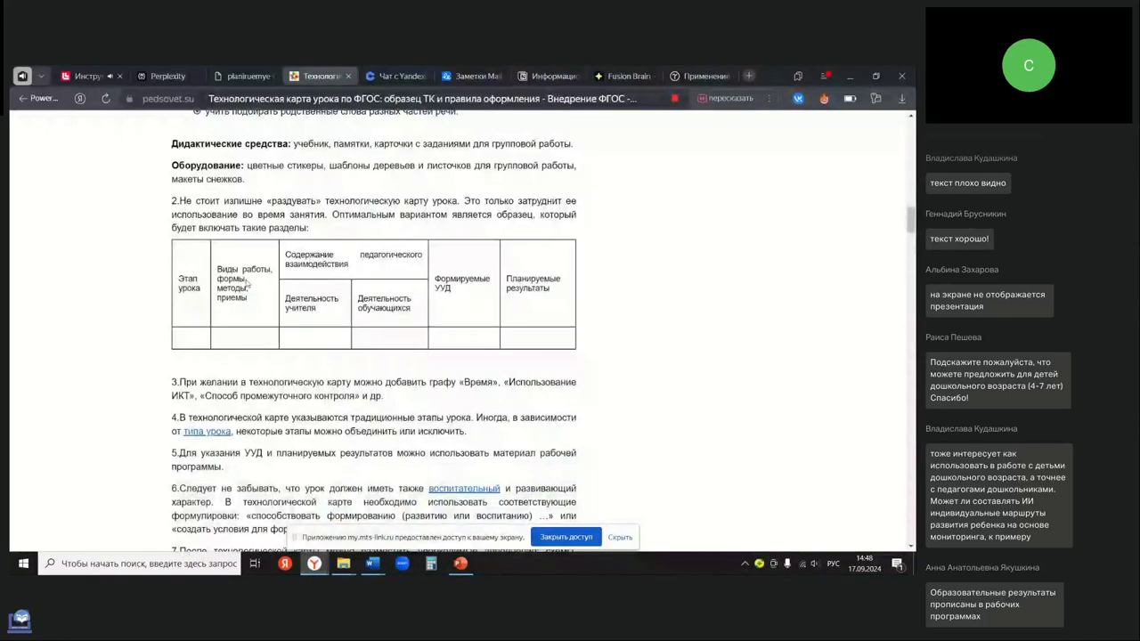
left_click(165, 76)
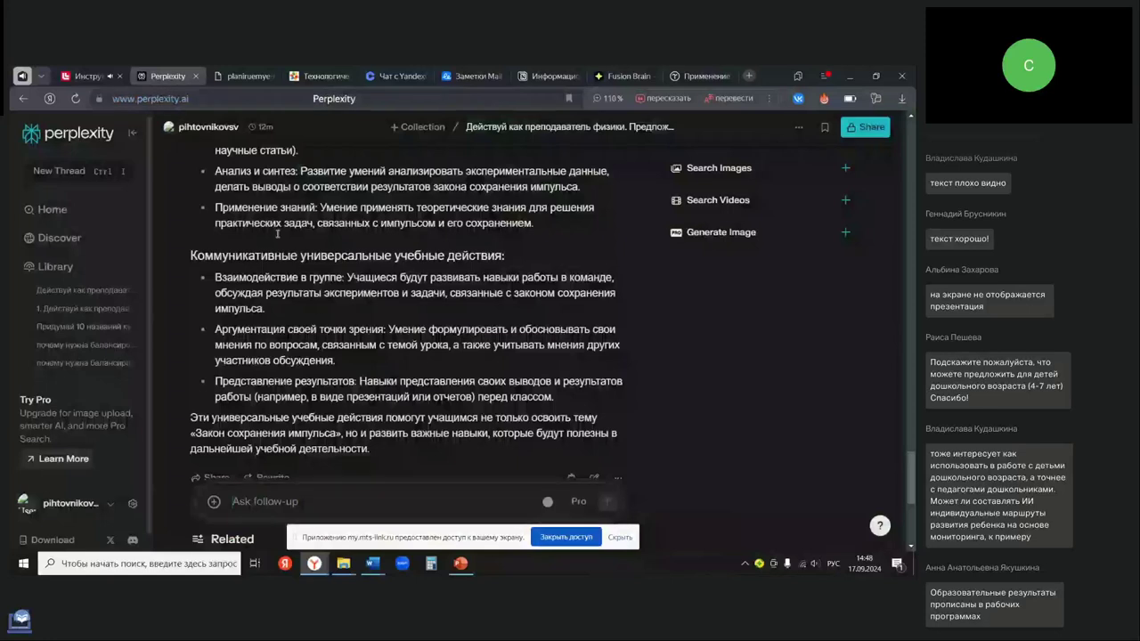
left_click(313, 461)
key("ctrl+v")
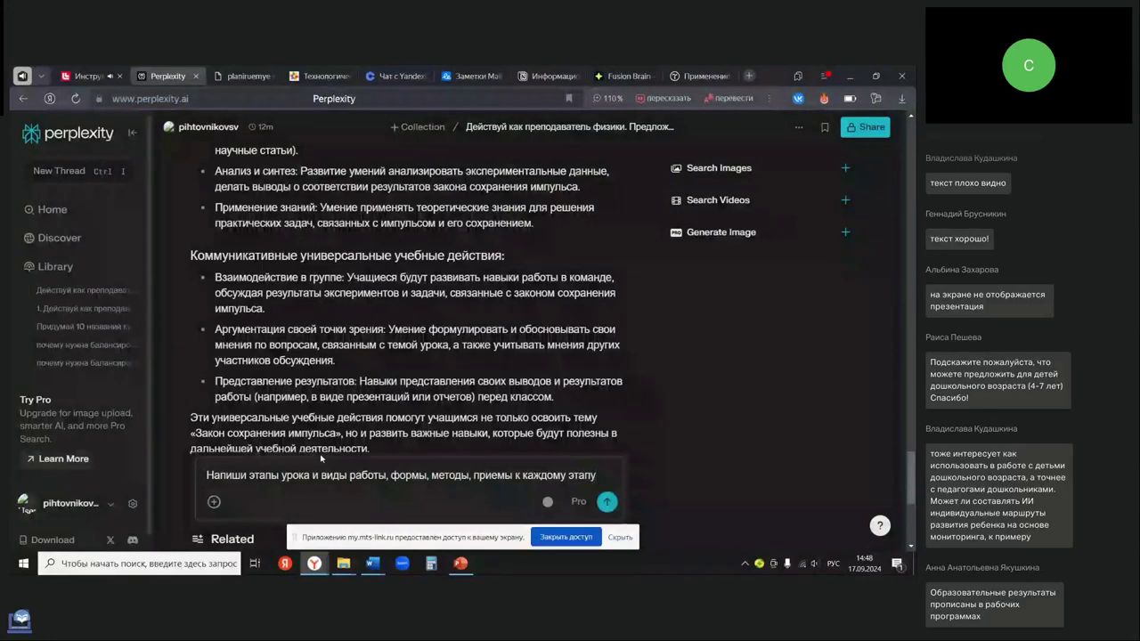
key("Return")
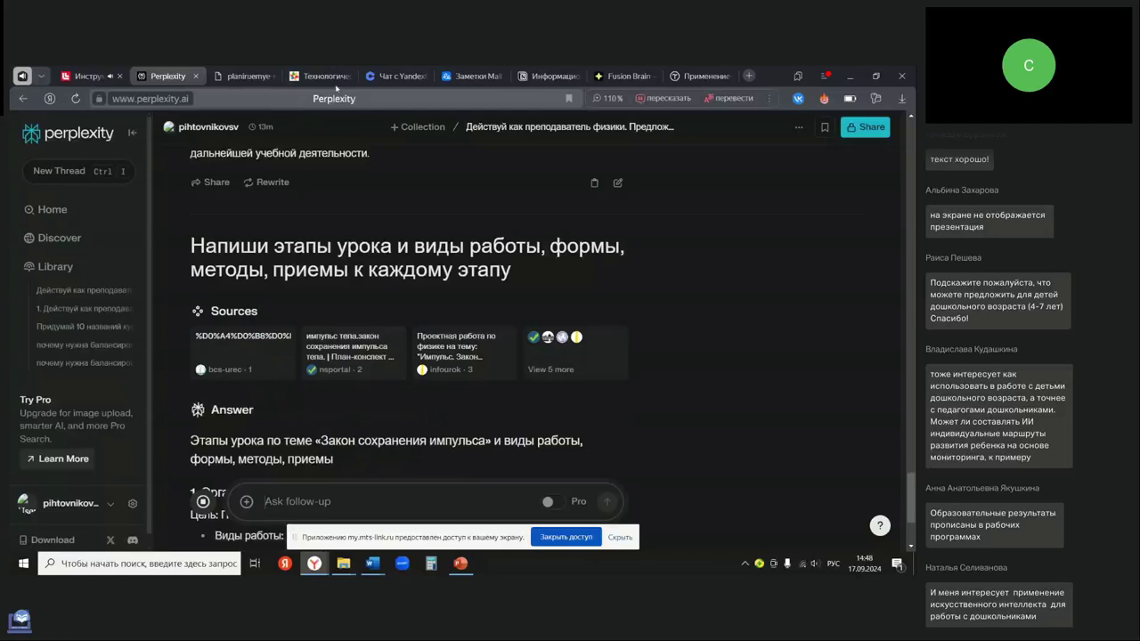
- Send the same prompt for lesson stages, work types, forms, methods and techniques in the YandexGPT chat
left_click(386, 80)
key("ctrl+v")
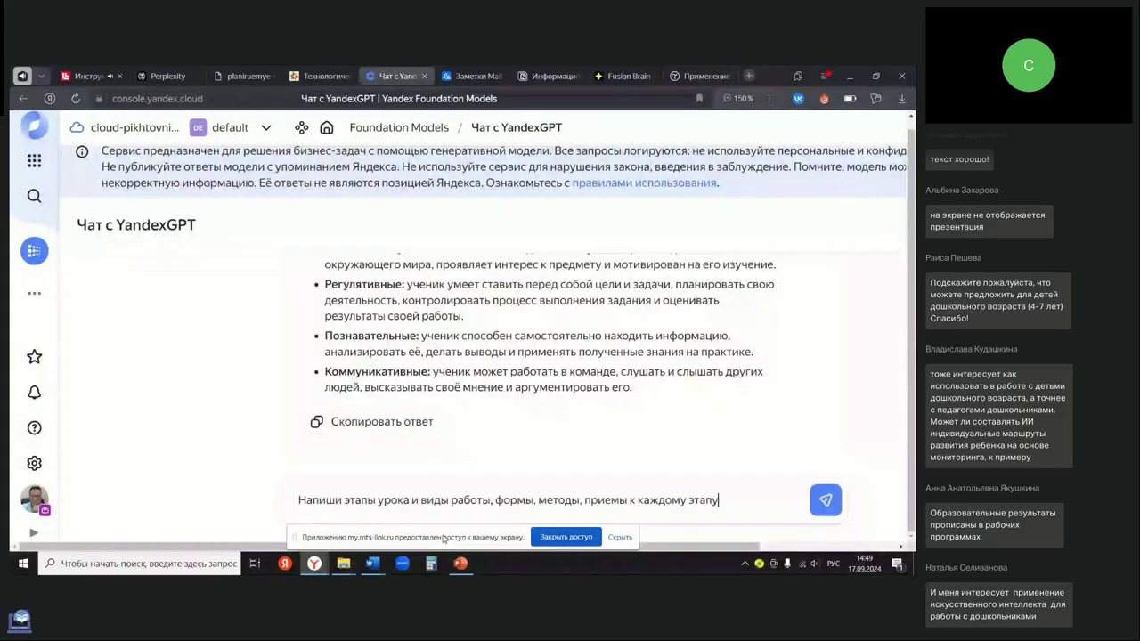
key("Return")
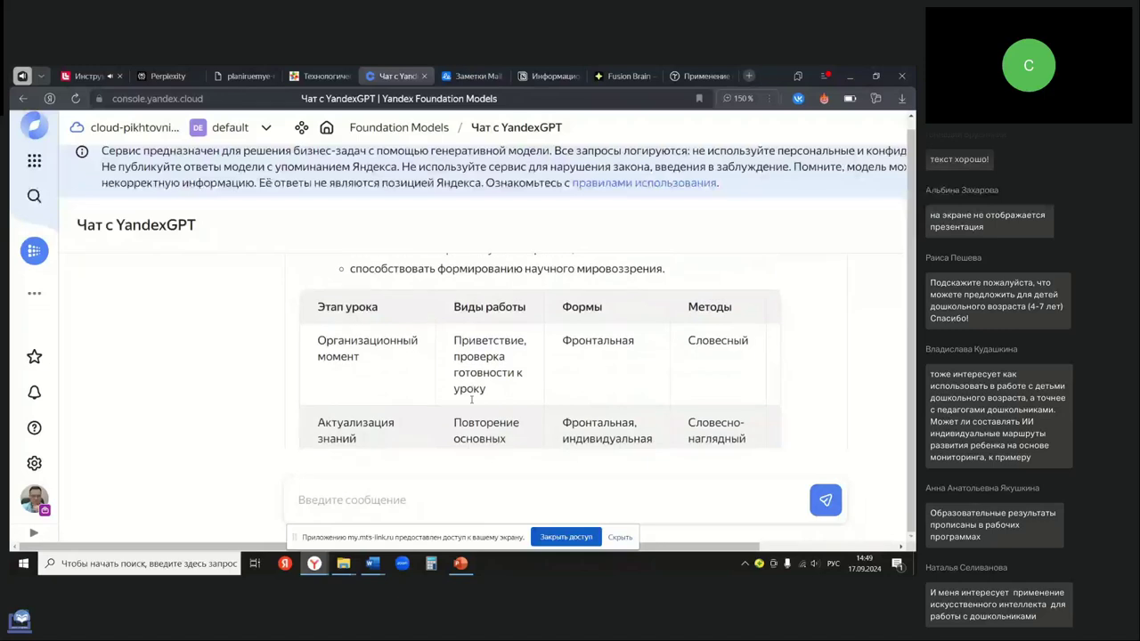
- Examine YandexGPT's table of lesson stages with its work types, forms and methods, and the recommendation below it
scroll(475, 402, "up", 3)
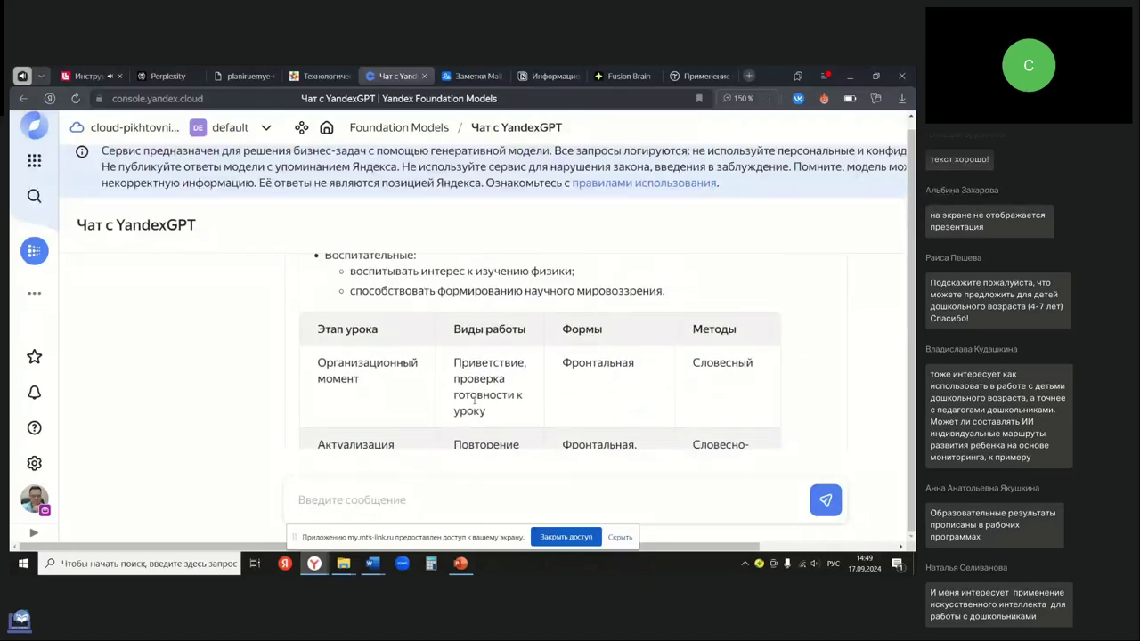
scroll(475, 403, "down", 2)
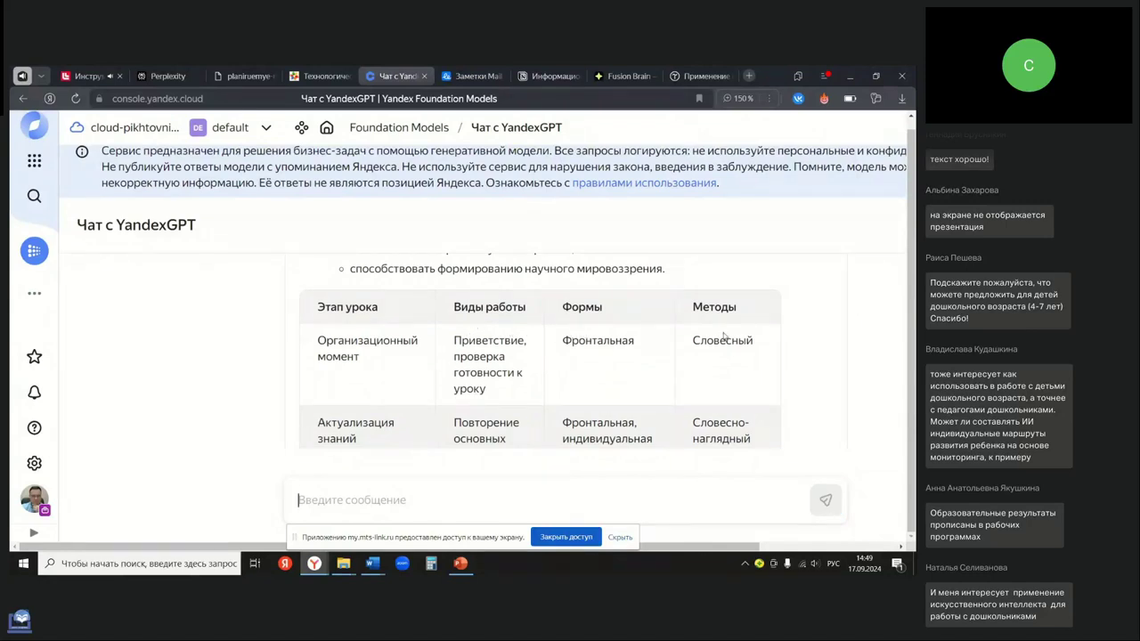
scroll(723, 337, "down", 1)
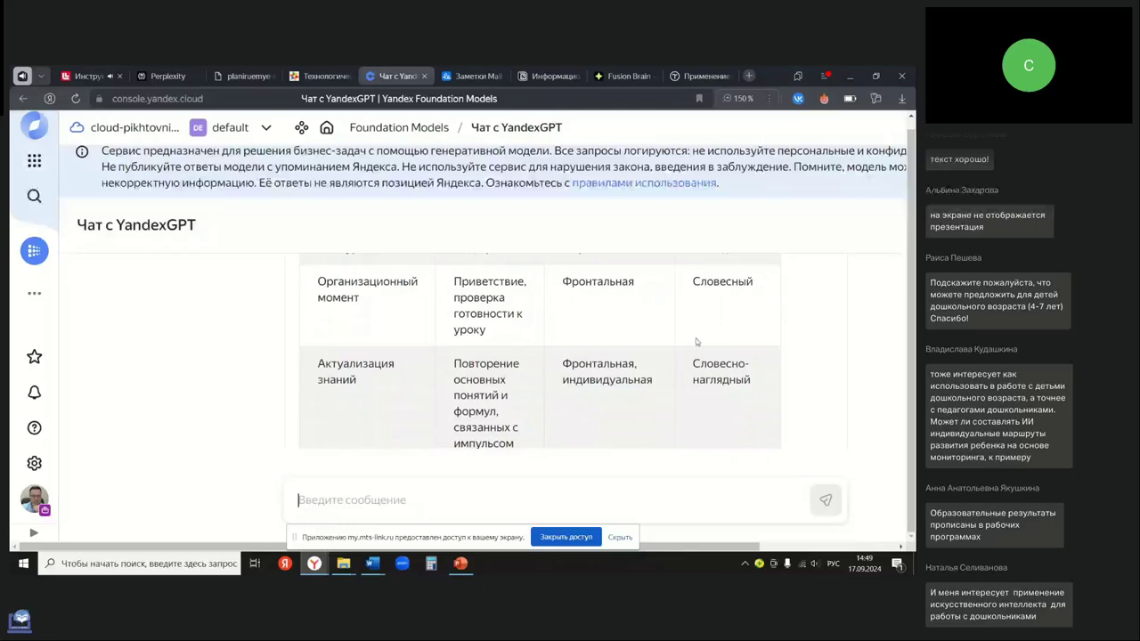
scroll(383, 389, "down", 2)
scroll(383, 389, "up", 1)
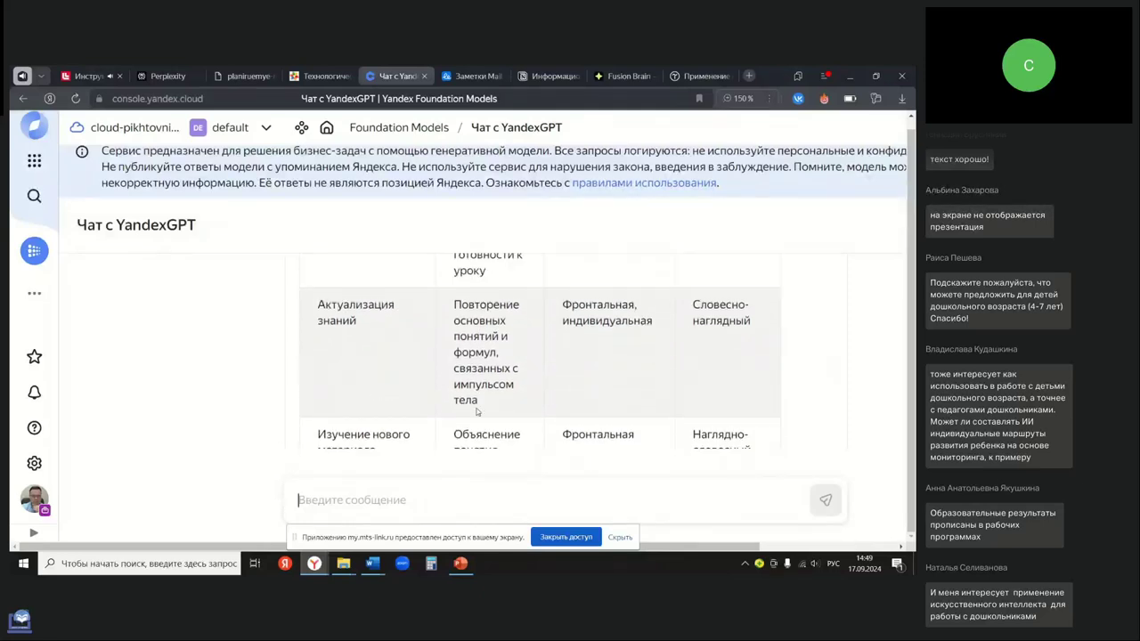
scroll(437, 408, "down", 1)
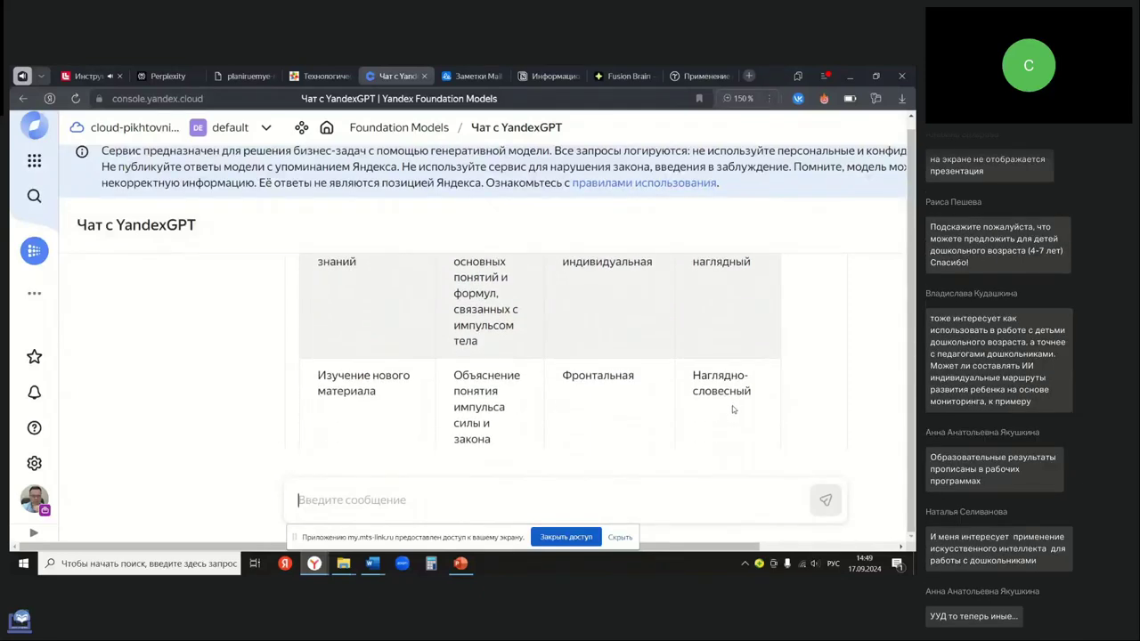
scroll(674, 407, "up", 3)
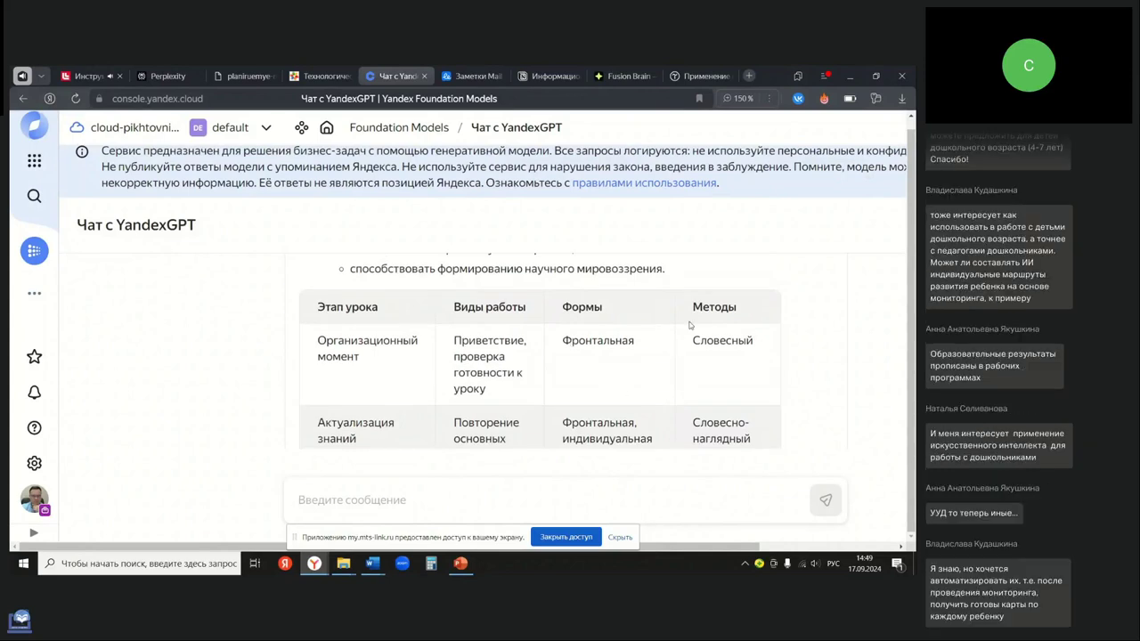
scroll(632, 379, "down", 2)
scroll(632, 380, "down", 6)
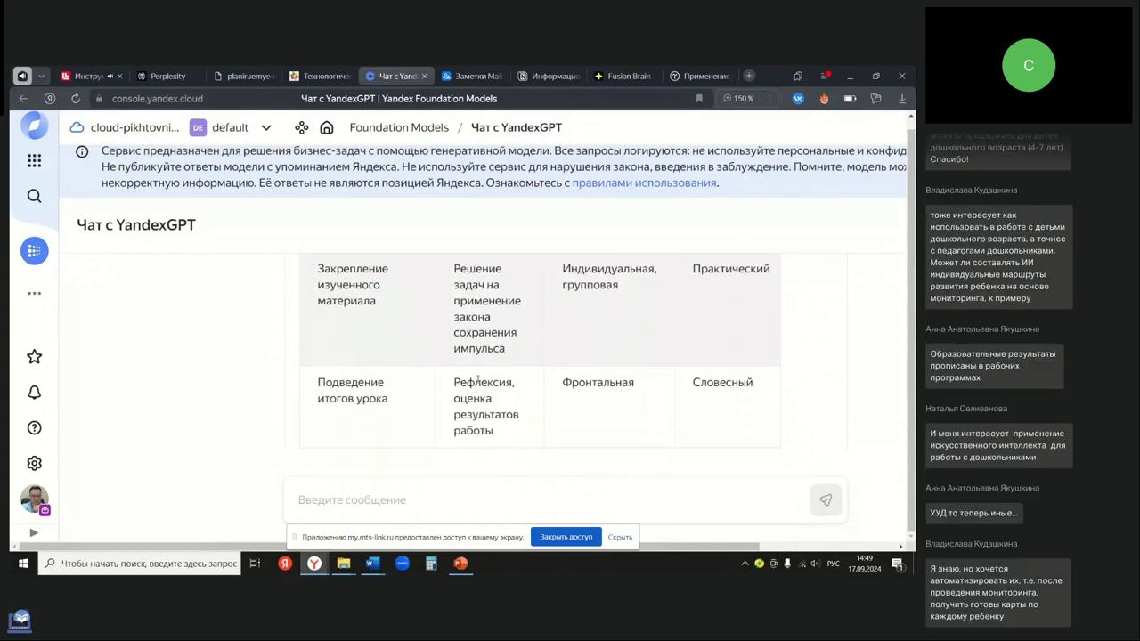
scroll(437, 399, "down", 3)
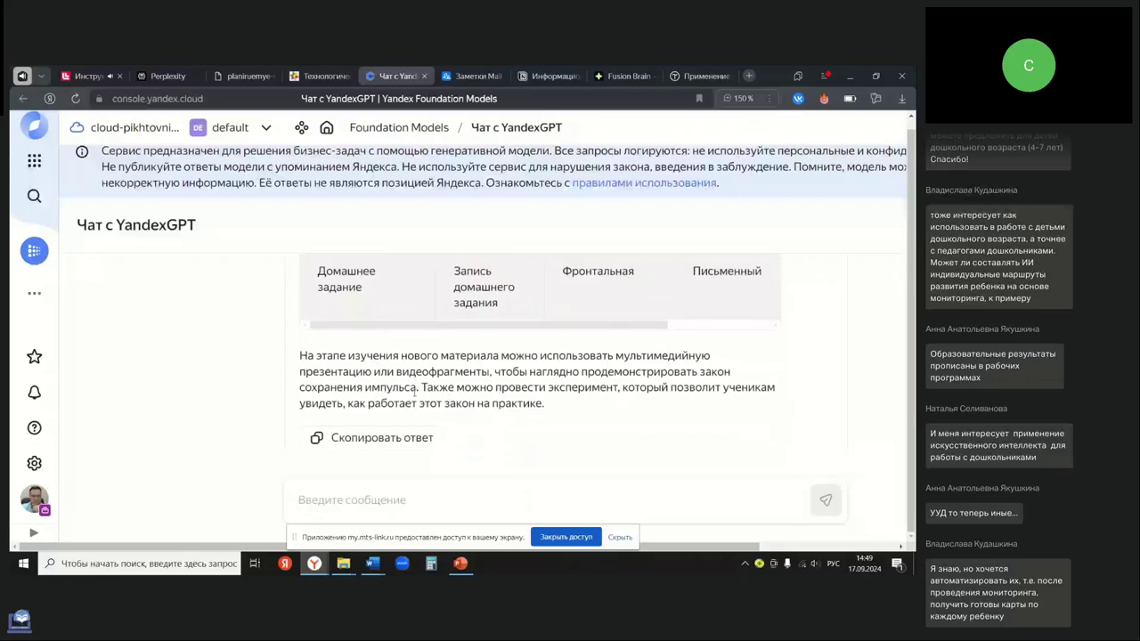
scroll(458, 405, "up", 7)
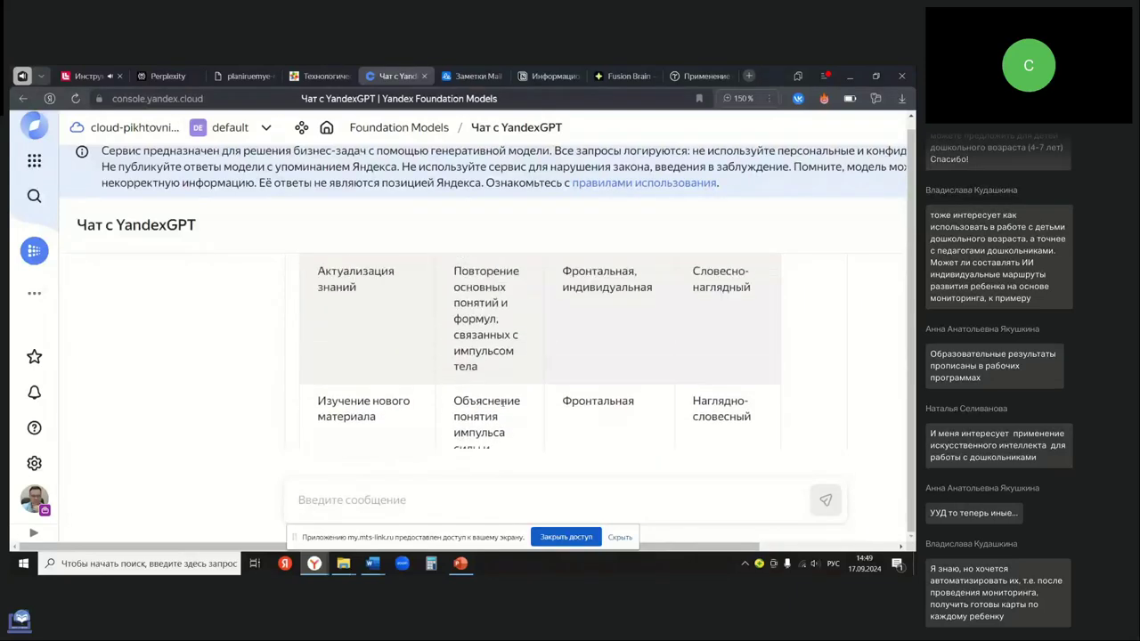
scroll(445, 389, "up", 2)
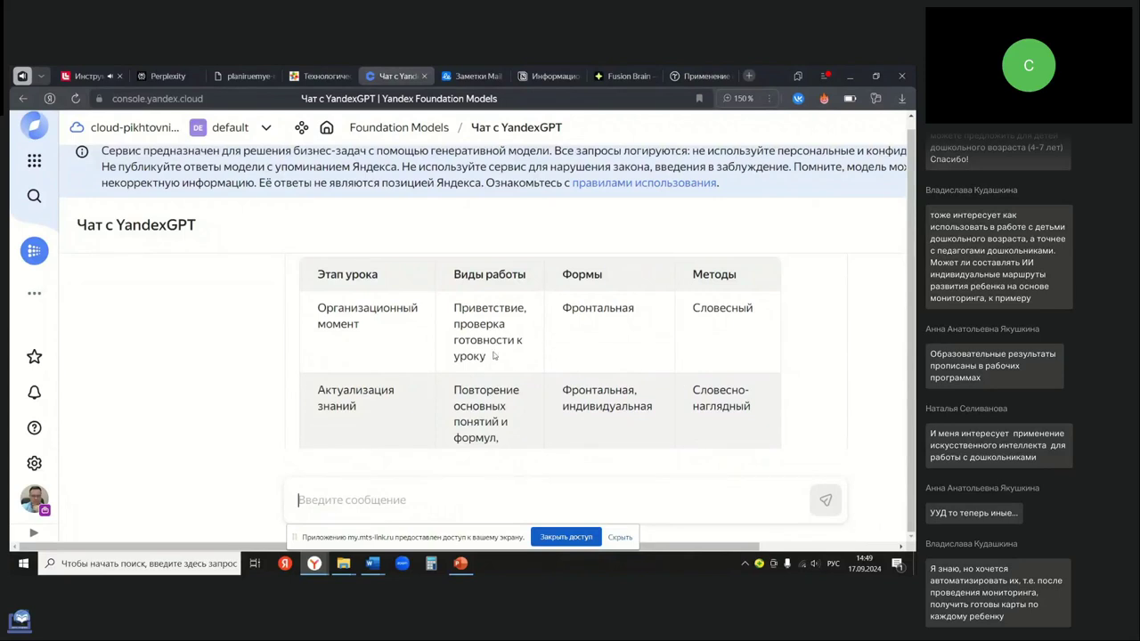
- Examine Perplexity's lesson stages from «Организационный этап» to «Рефлексия», with the work types, forms, methods and techniques given for each
left_click(165, 75)
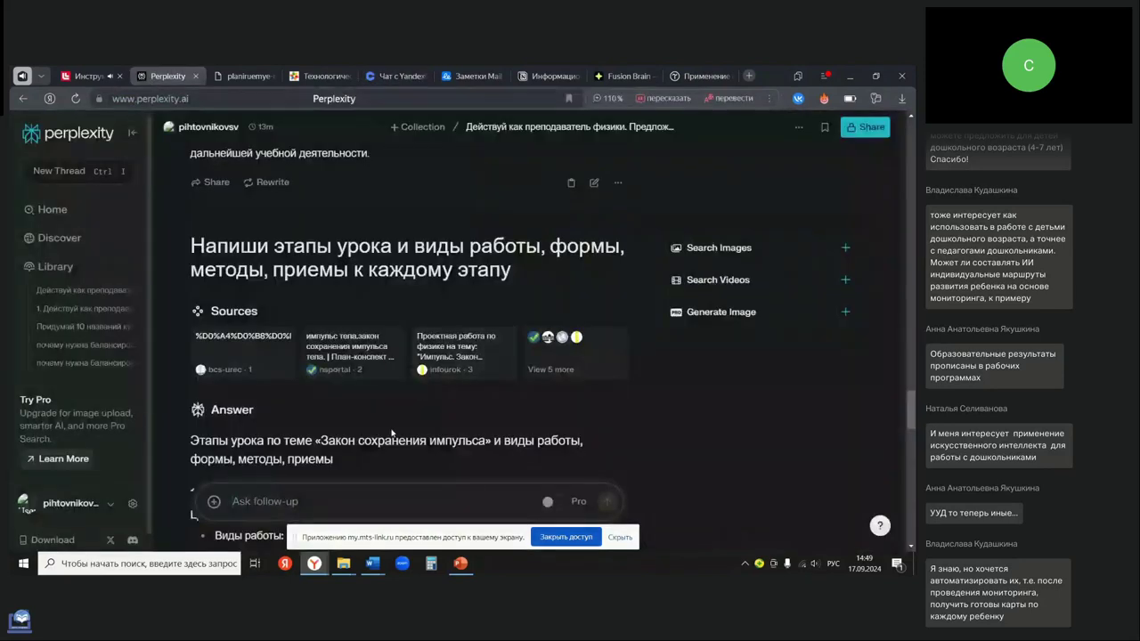
scroll(392, 433, "down", 5)
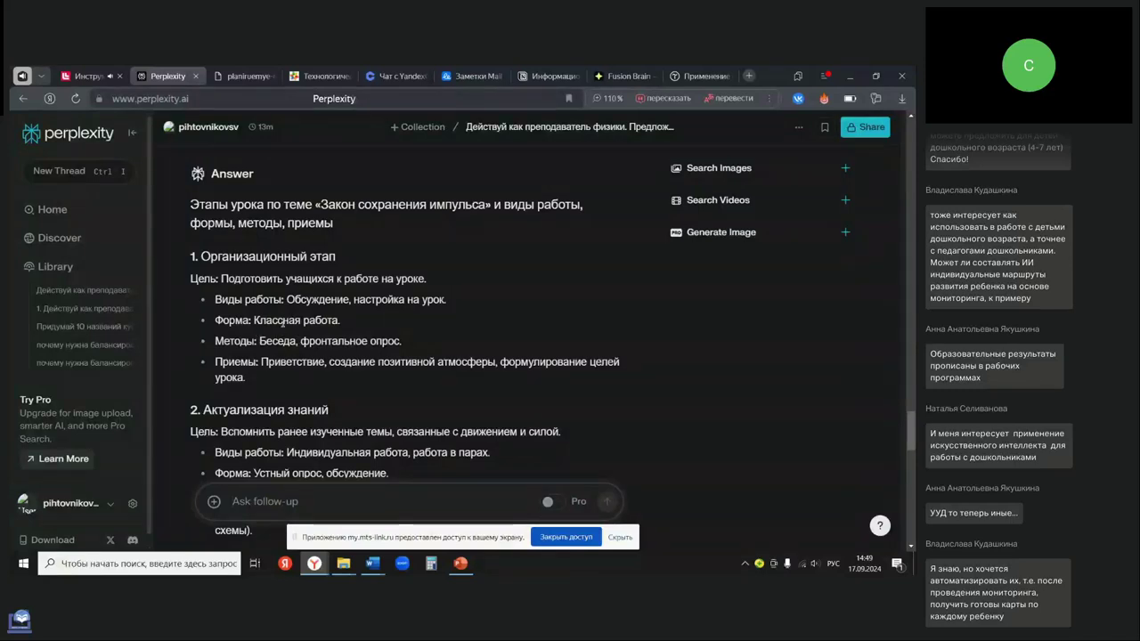
scroll(315, 367, "down", 1)
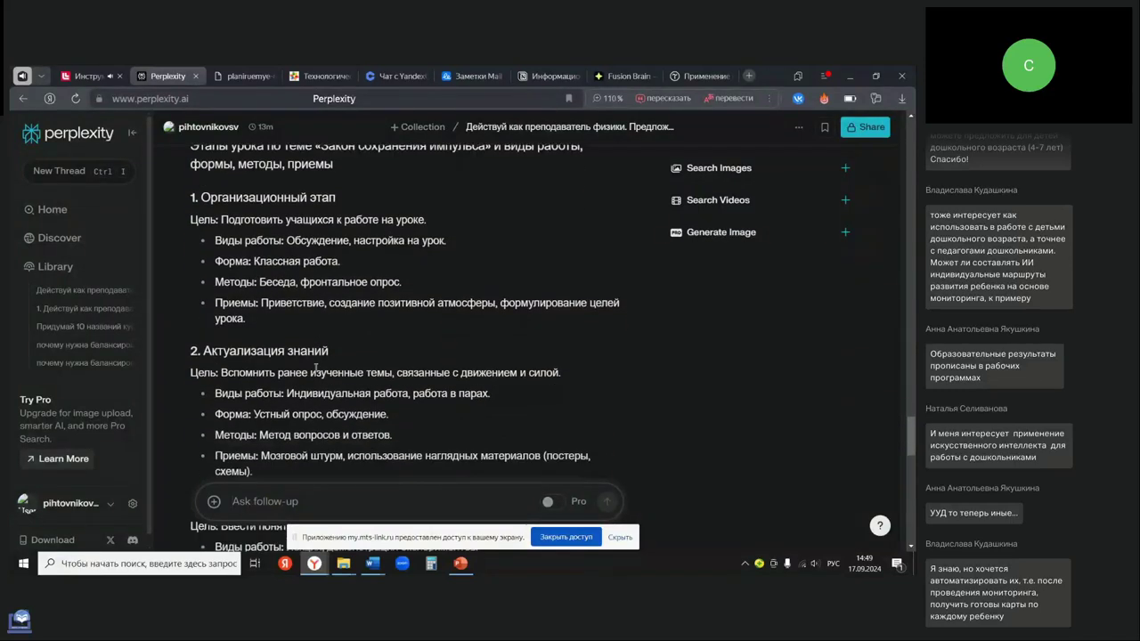
scroll(315, 366, "down", 1)
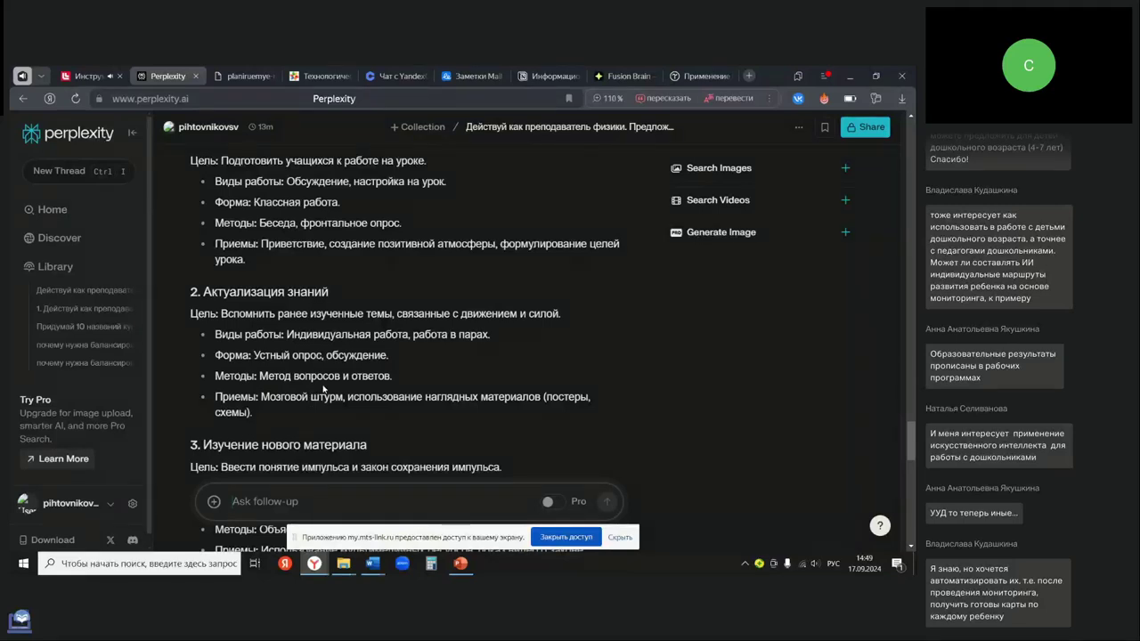
scroll(324, 388, "up", 1)
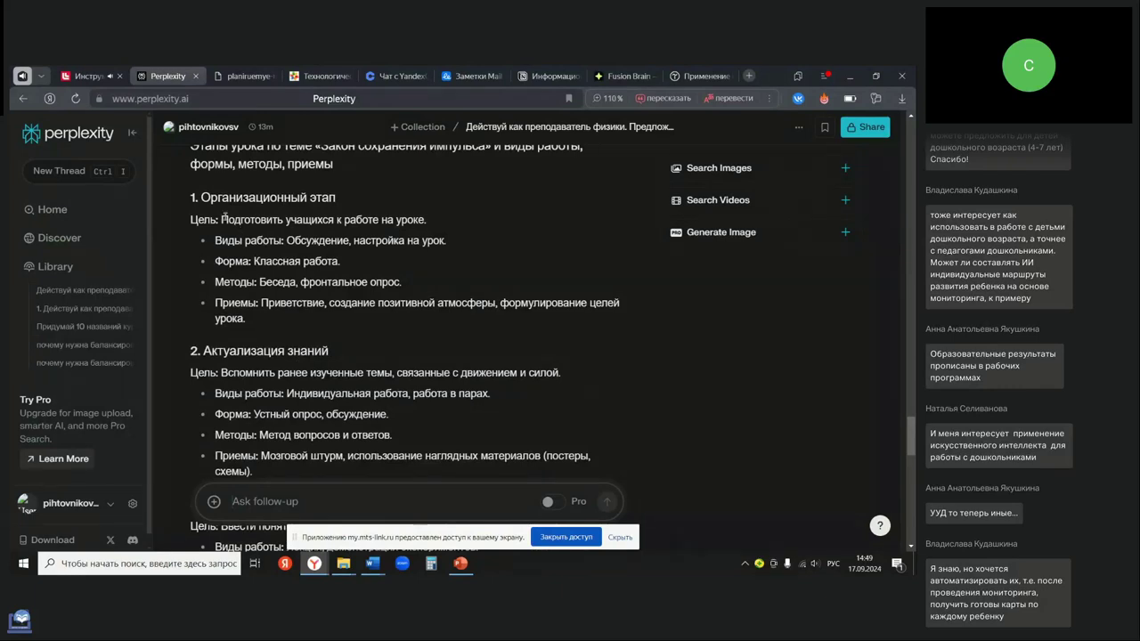
scroll(271, 351, "down", 1)
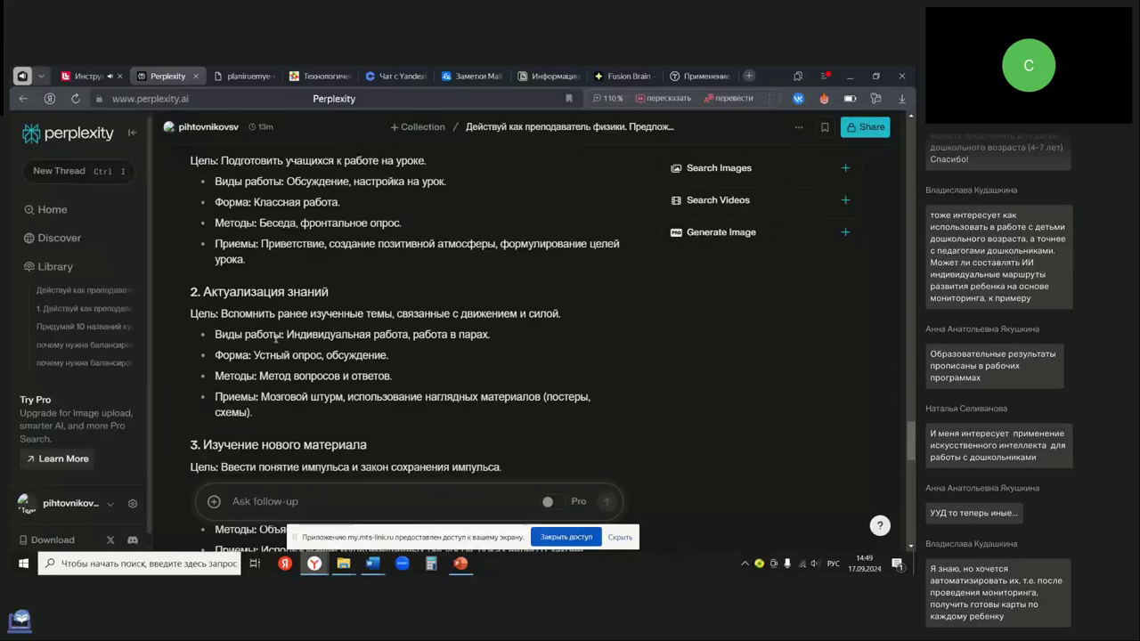
scroll(274, 340, "down", 1)
scroll(275, 339, "down", 1)
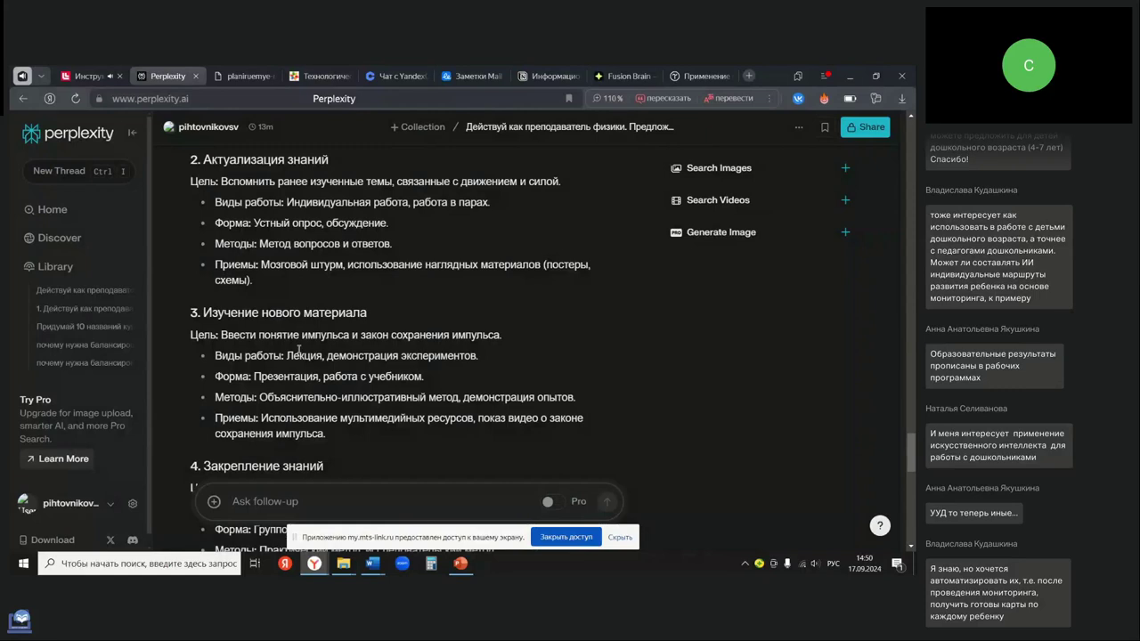
scroll(299, 351, "down", 1)
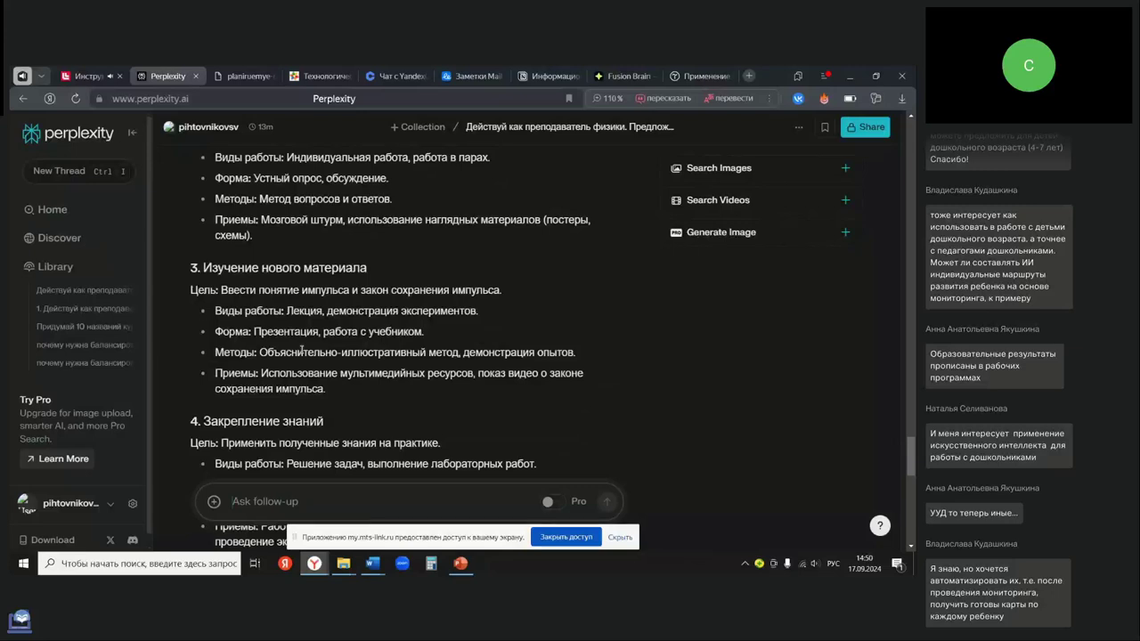
scroll(267, 360, "down", 2)
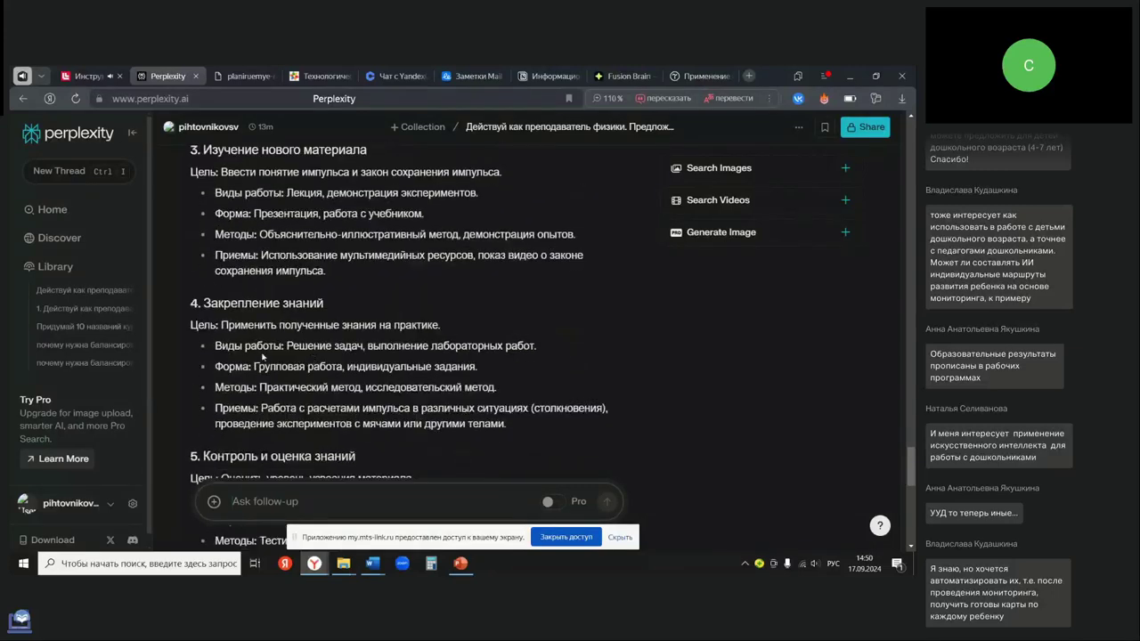
scroll(287, 372, "down", 2)
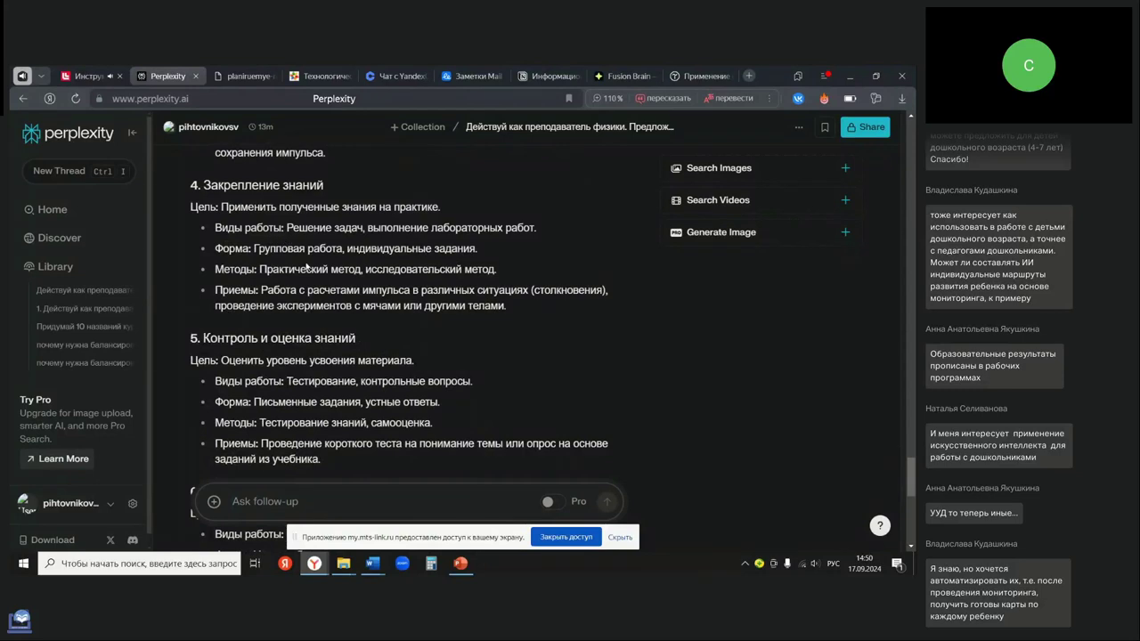
scroll(386, 312, "down", 3)
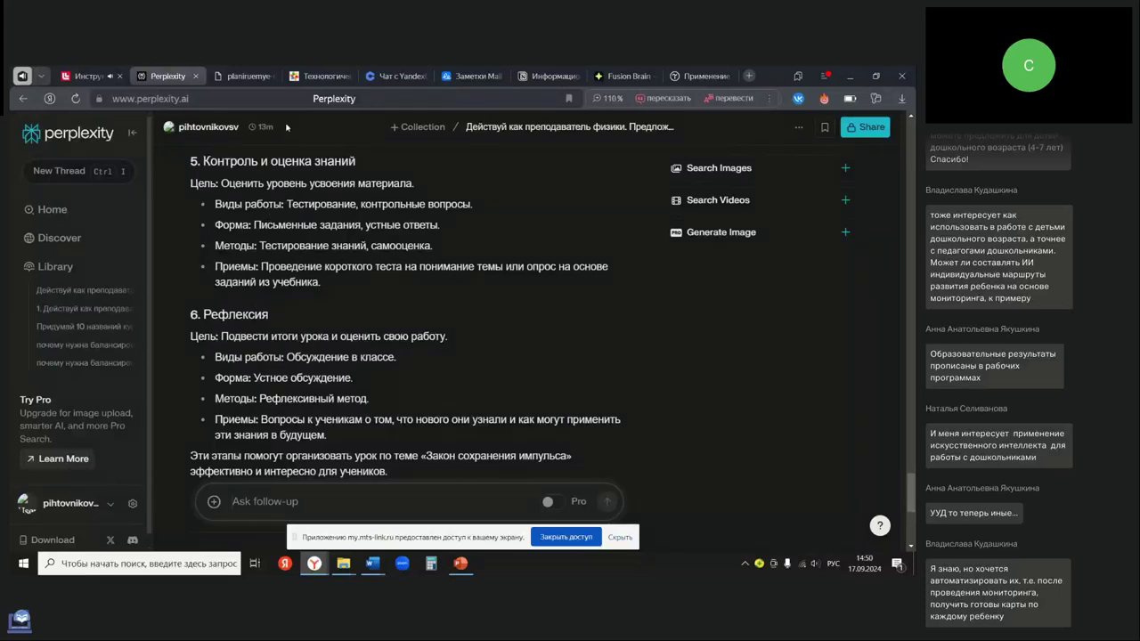
- Compare the lesson stages in YandexGPT's table with the stages in Perplexity's answer
left_click(385, 77)
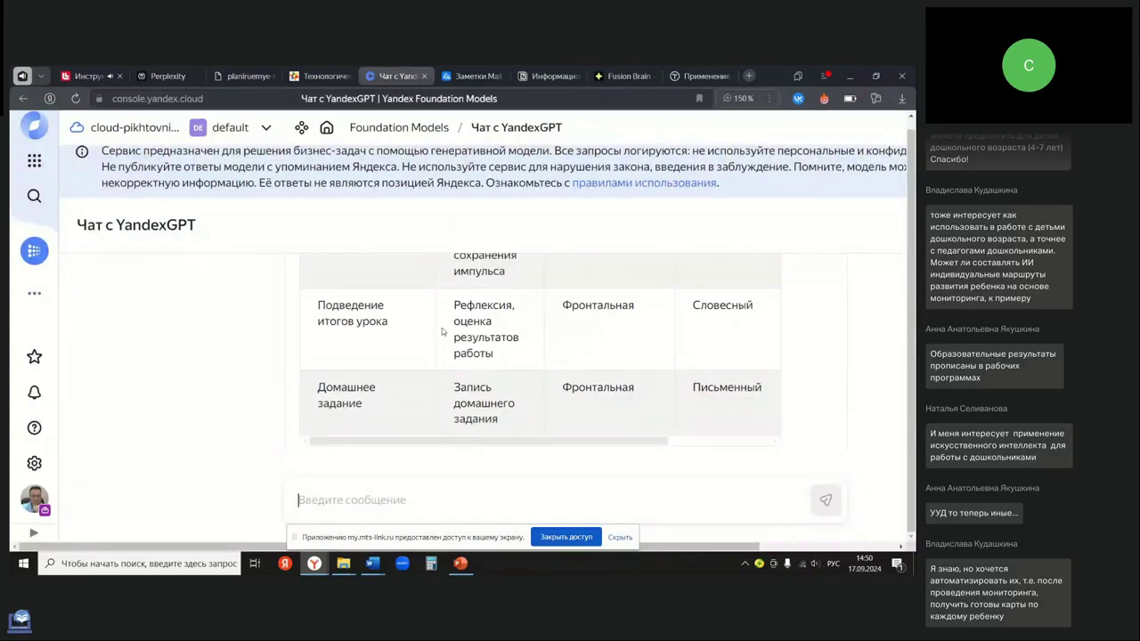
scroll(442, 331, "up", 1)
scroll(455, 381, "up", 10)
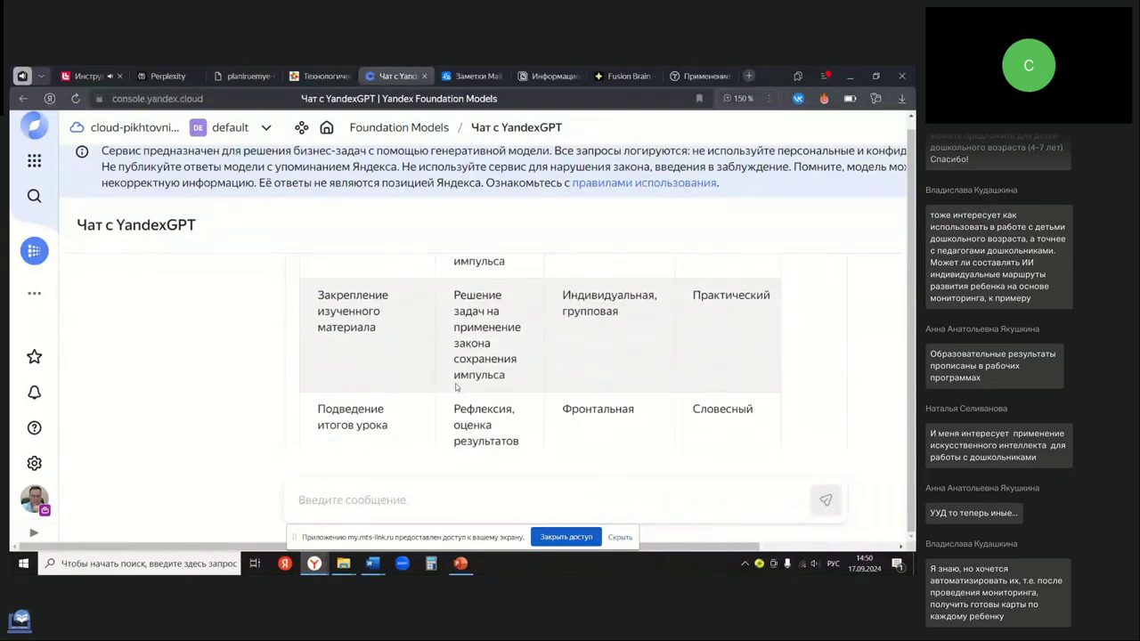
left_click(167, 75)
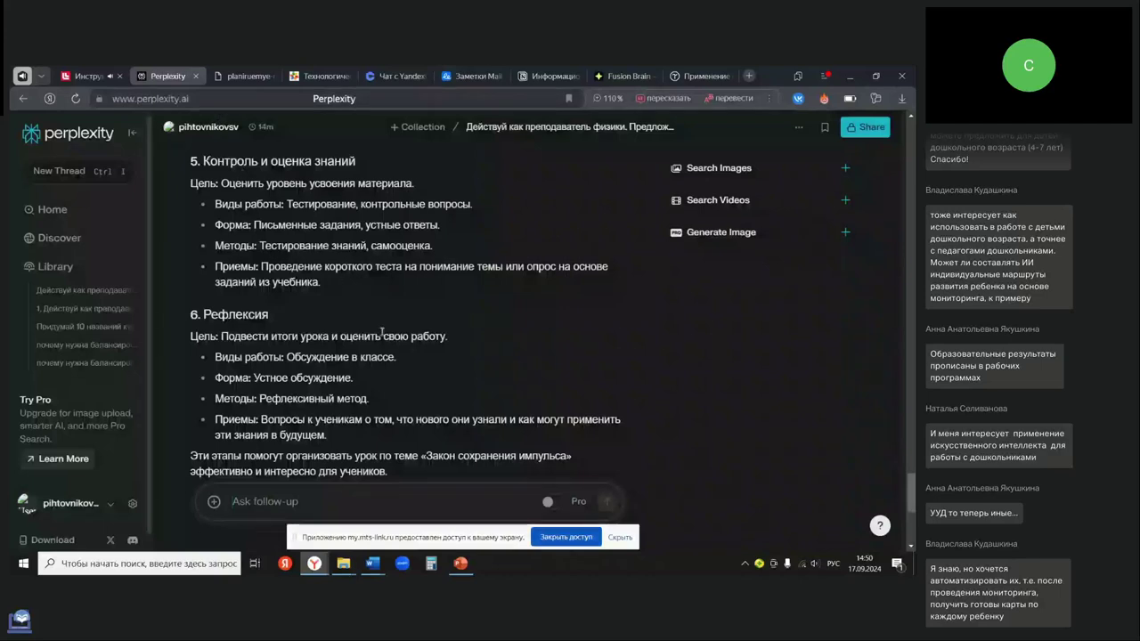
scroll(329, 357, "up", 5)
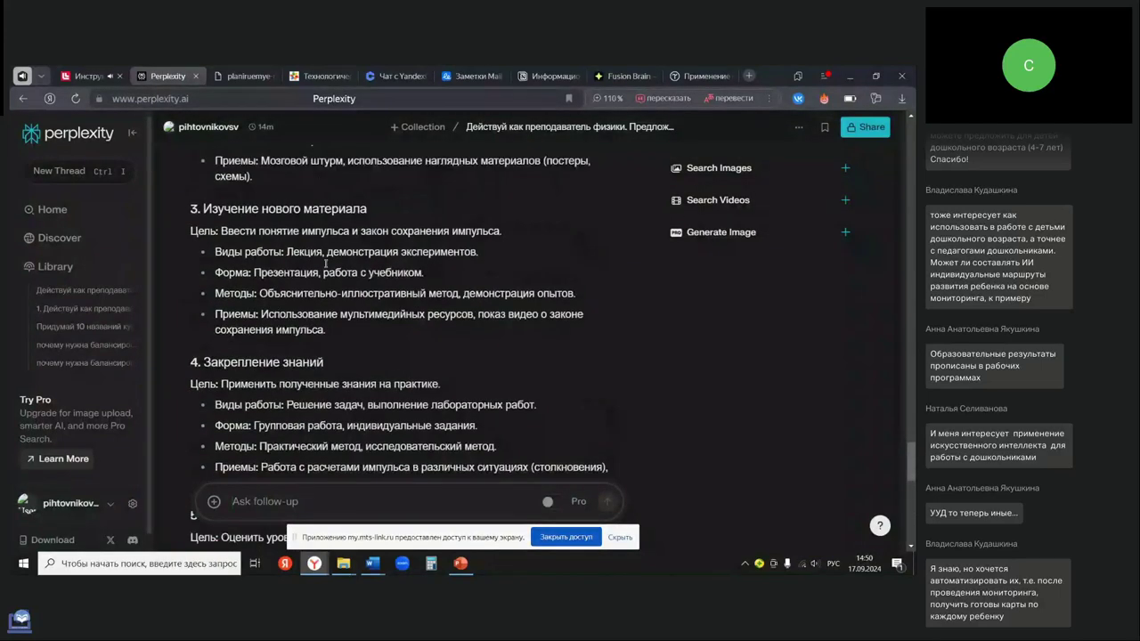
scroll(326, 264, "up", 4)
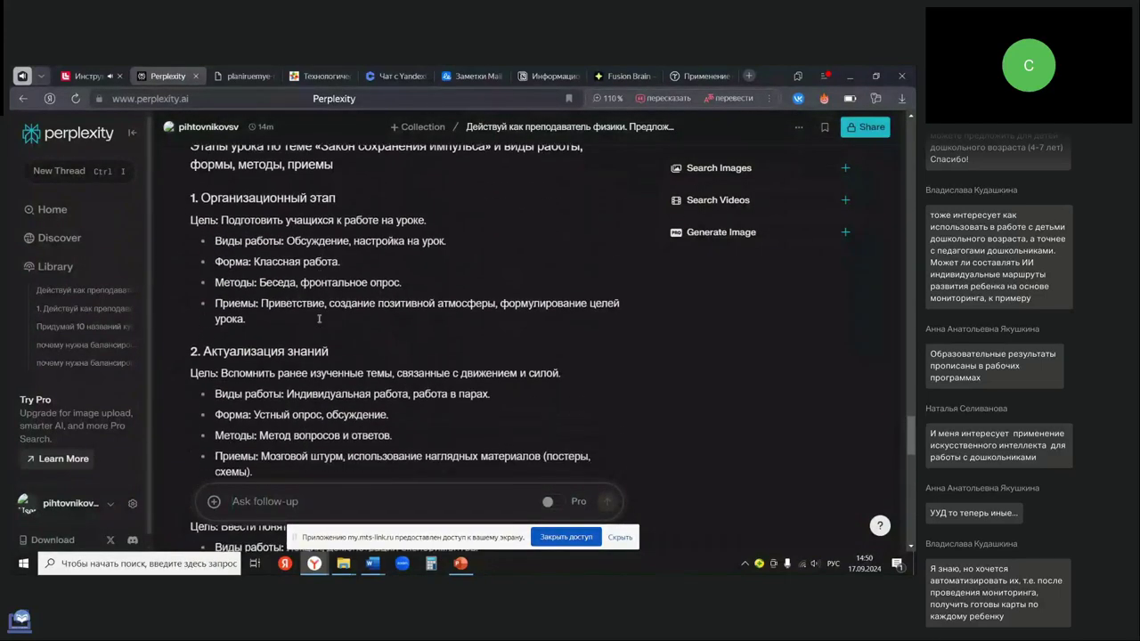
scroll(319, 318, "down", 10)
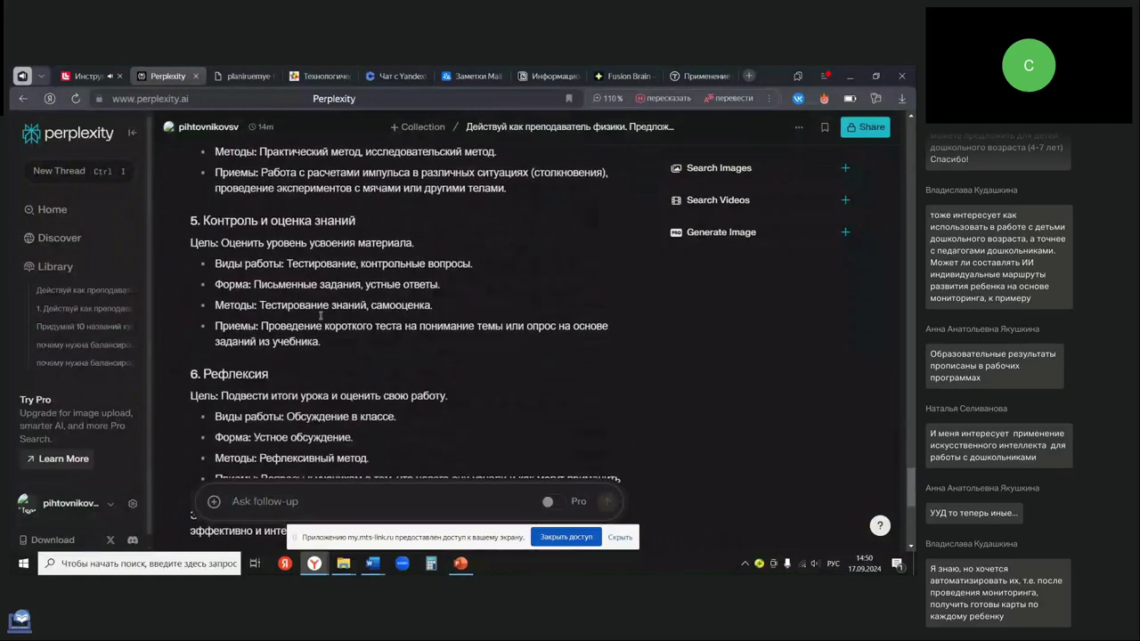
- Switch to the Word document «Тексты промтов» and copy the highlighted Промт 6 text about pedagogical interaction
mouse_move(373, 563)
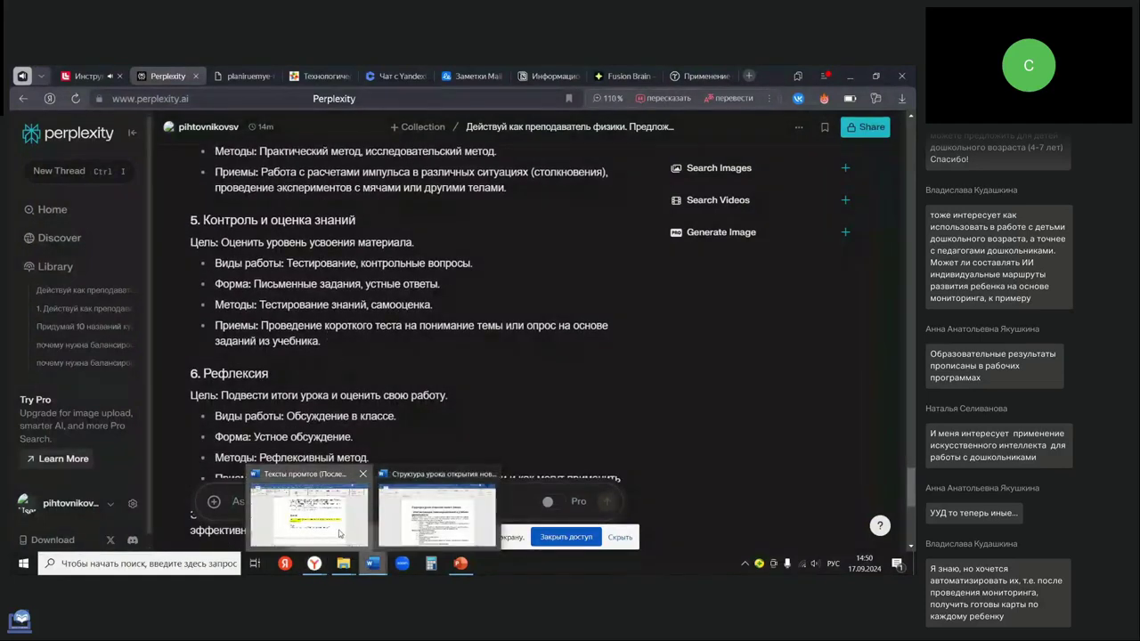
left_click(339, 534)
scroll(375, 407, "down", 15)
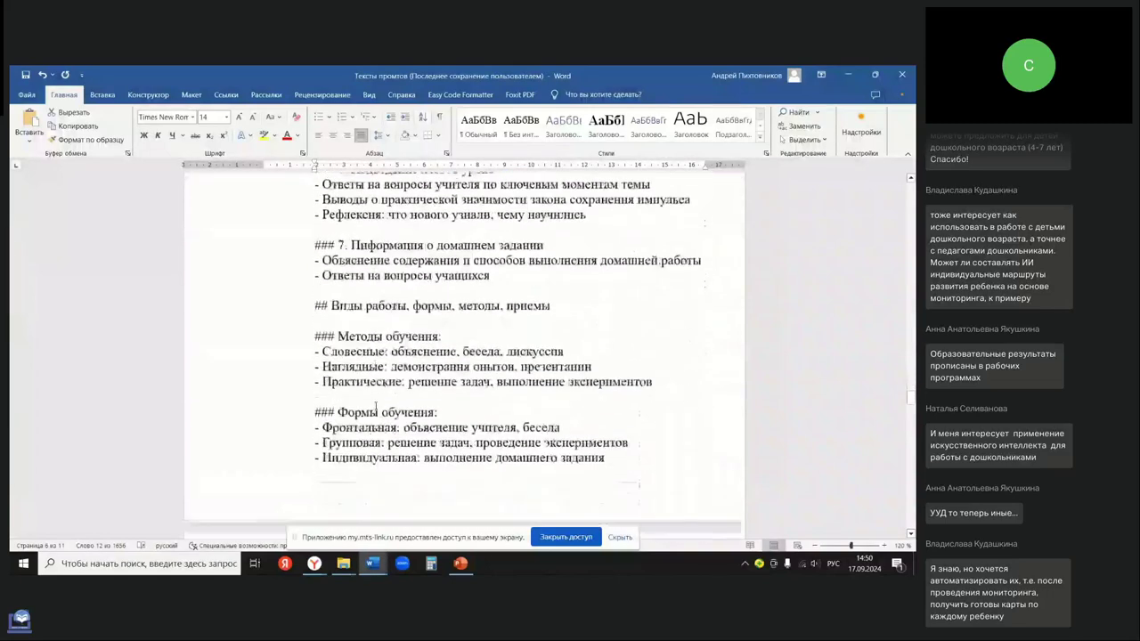
scroll(375, 407, "down", 15)
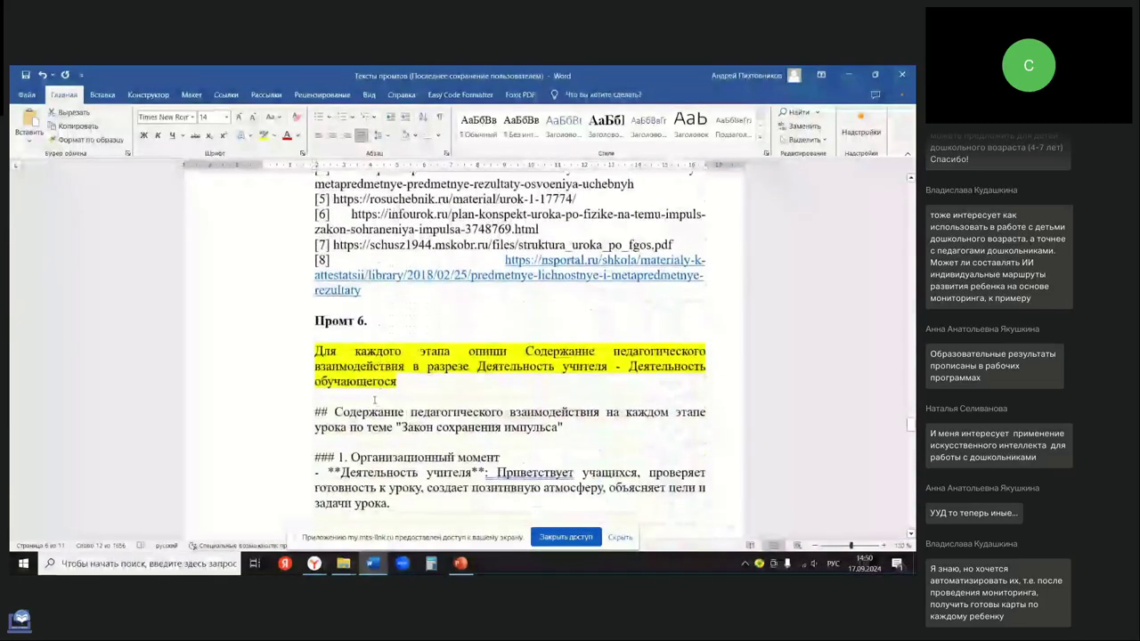
scroll(375, 400, "down", 2)
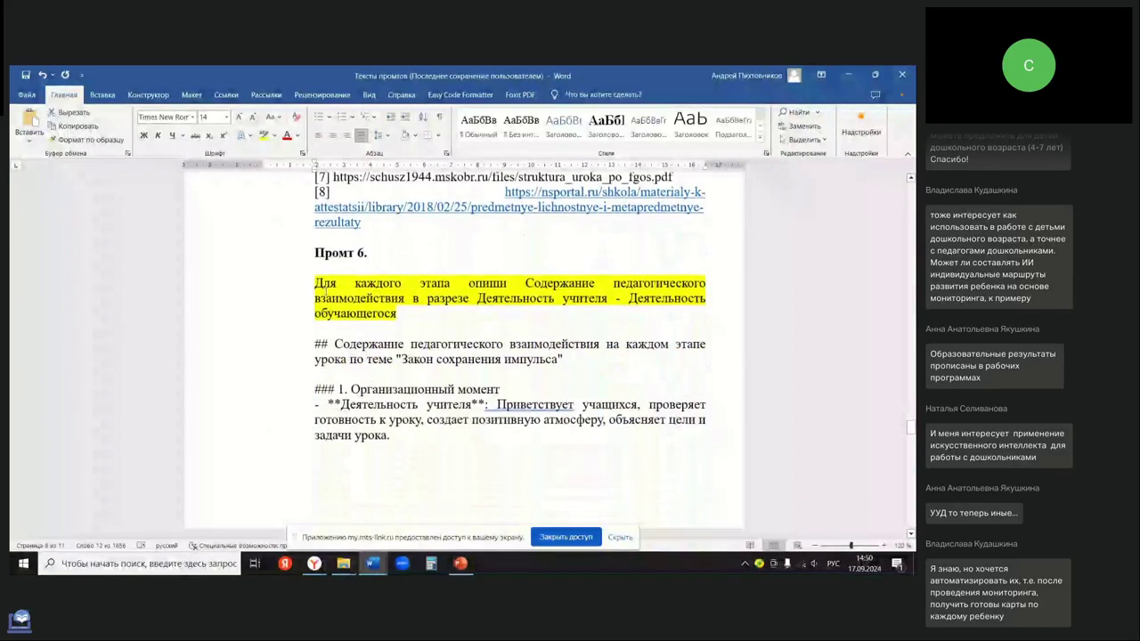
triple_click(324, 288)
key("ctrl+c")
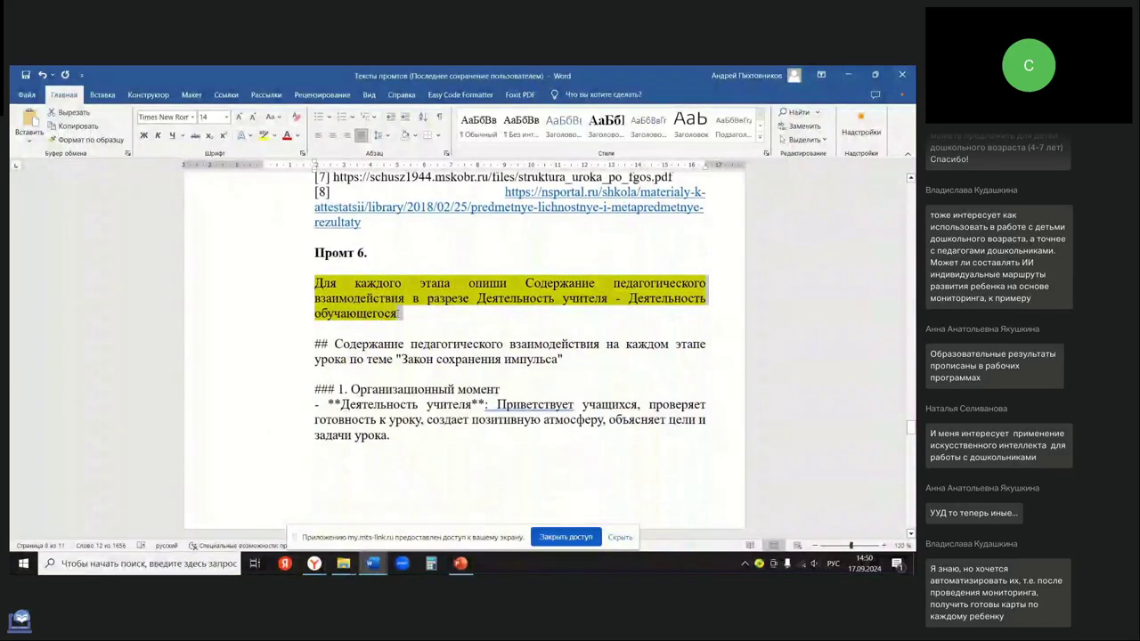
right_click(397, 314)
left_click(351, 282)
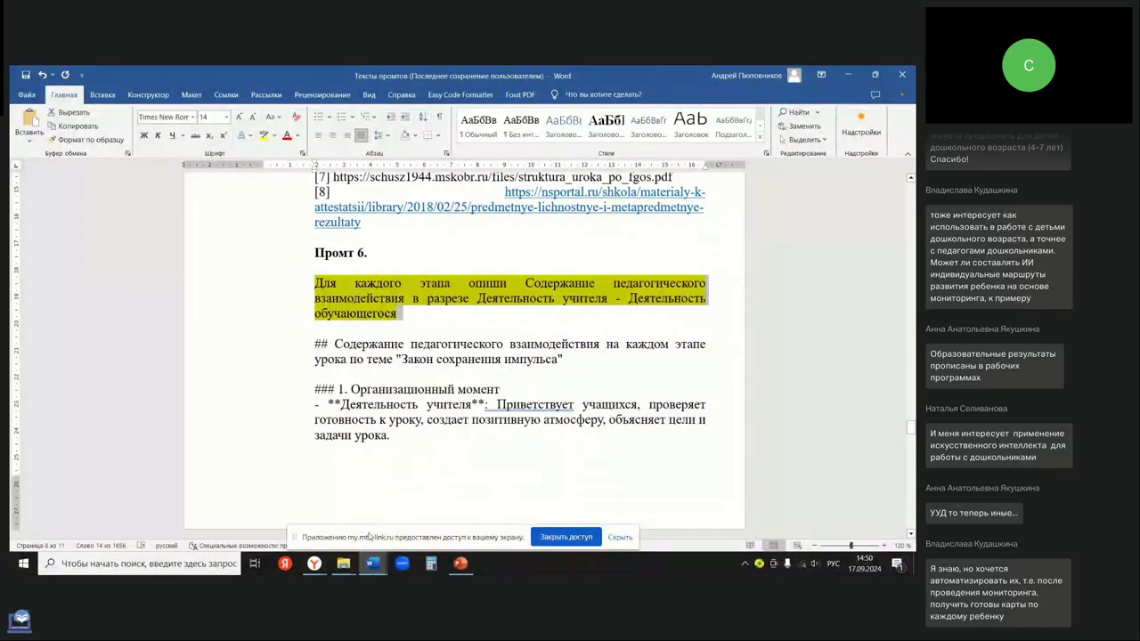
- Check the sample map's columns, and send Perplexity «Для каждого этапа опиши Содержание педагогического взаимодействия в разрезе Деятельность учителя - Деятельность обучающегося»
mouse_move(315, 561)
left_click(311, 533)
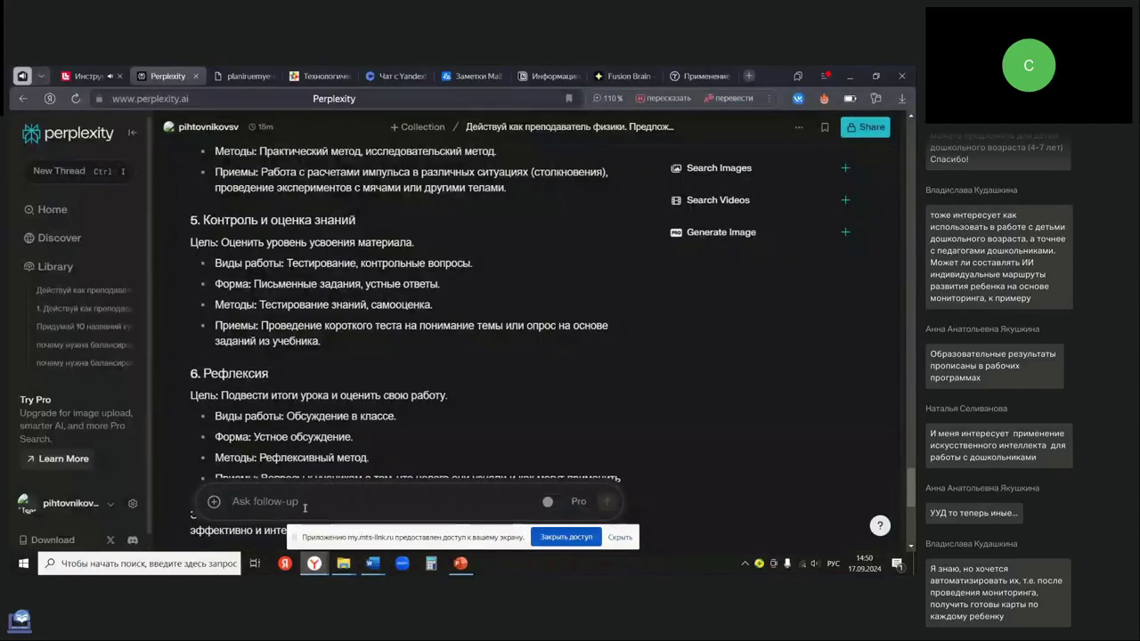
left_click(319, 496)
key("ctrl+v")
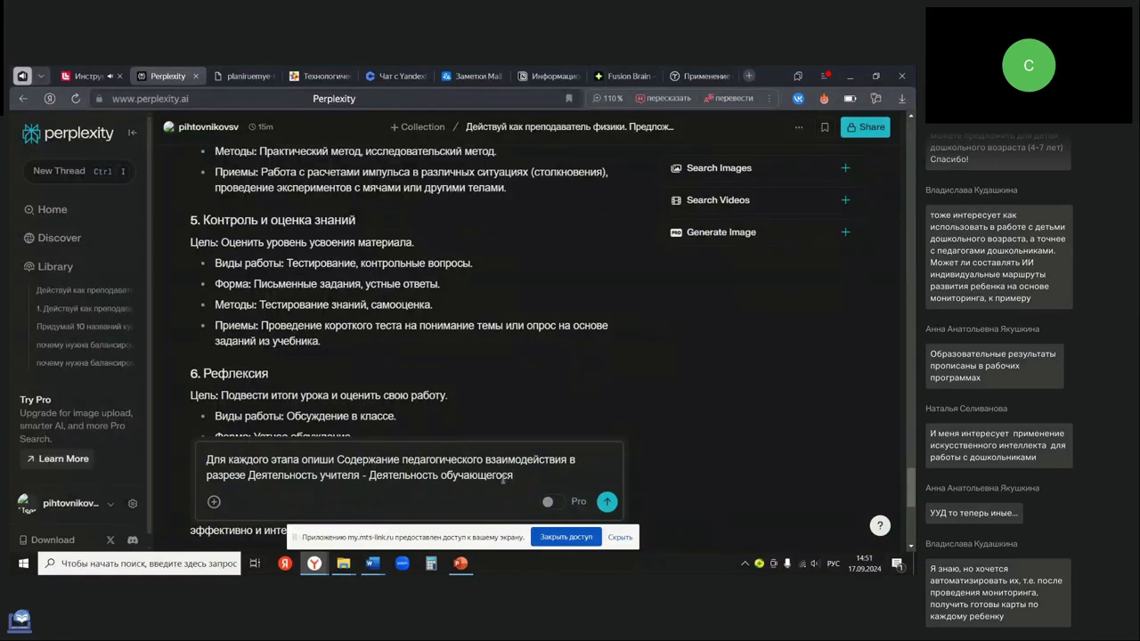
left_click(321, 76)
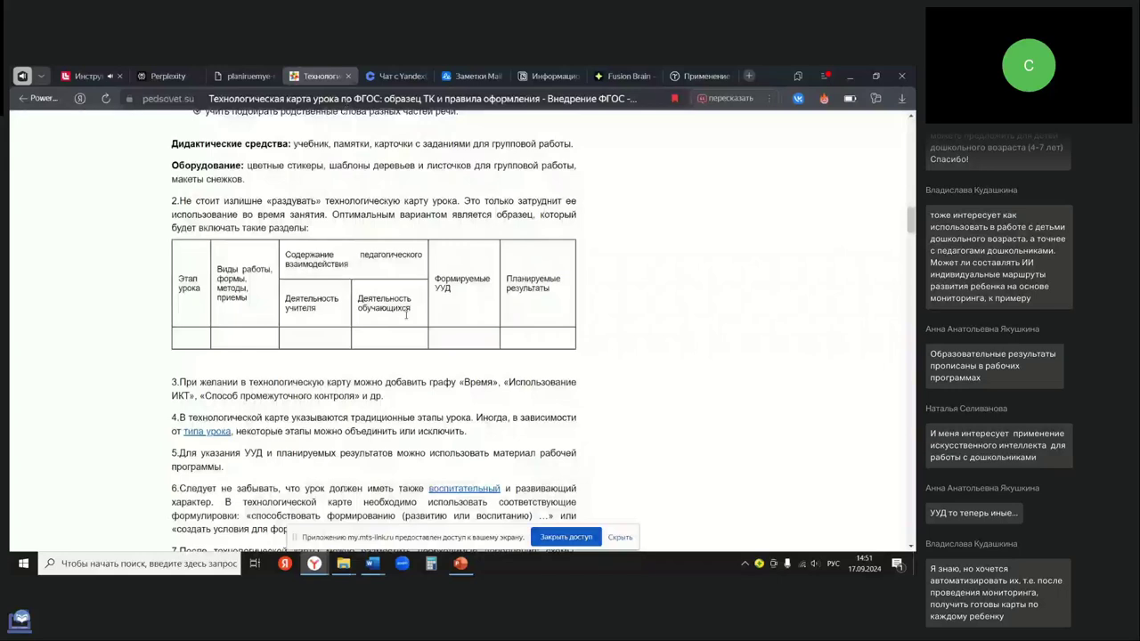
key("ctrl+shift+Tab")
key("ctrl+shift+Tab")
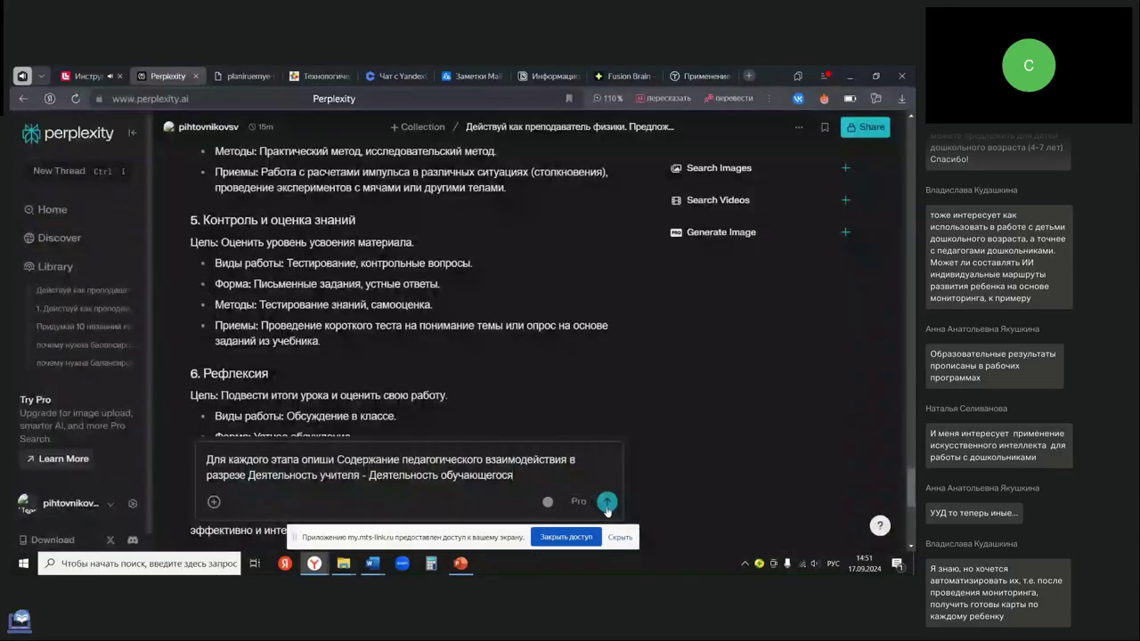
left_click(607, 504)
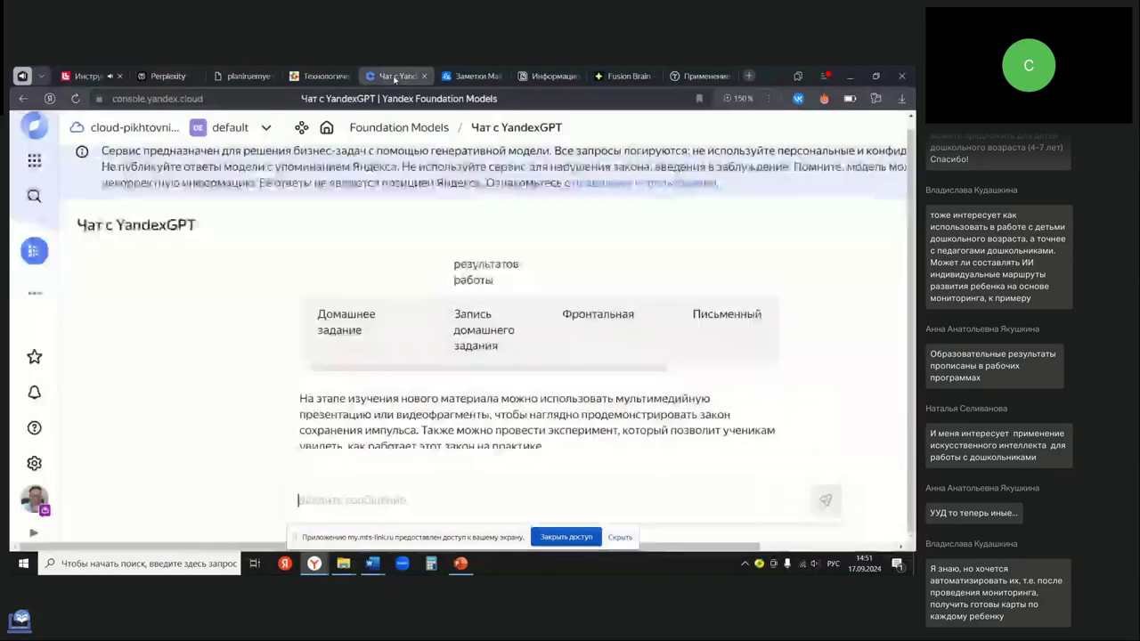
- Send the same prompt on teacher and learner activities for each stage in the YandexGPT chat
left_click(396, 75)
key("ctrl+v")
key("Return")
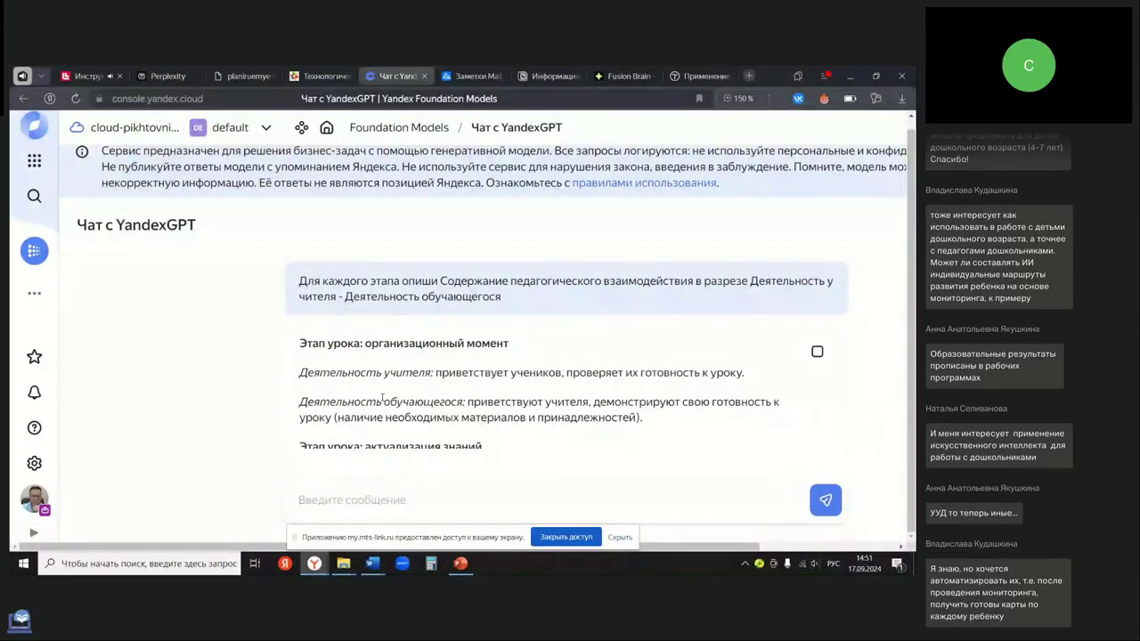
- Read through Perplexity's answer describing the teacher's and learners' activities for each lesson stage, from «Организационный этап» to «Рефлексия»
left_click(167, 75)
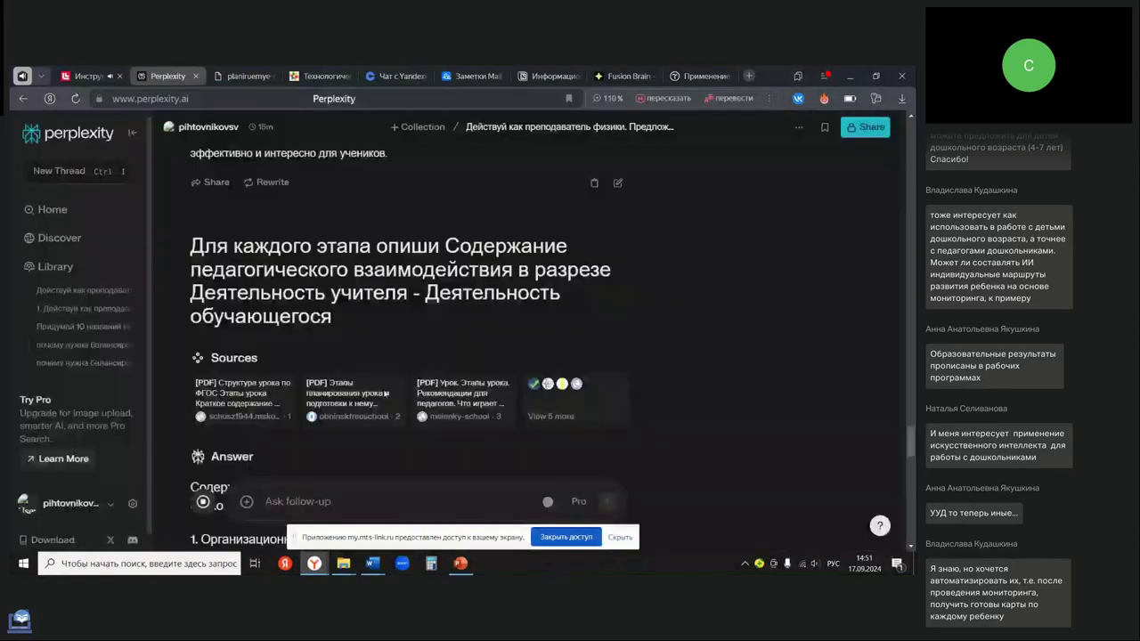
scroll(403, 424, "down", 4)
scroll(403, 424, "down", 1)
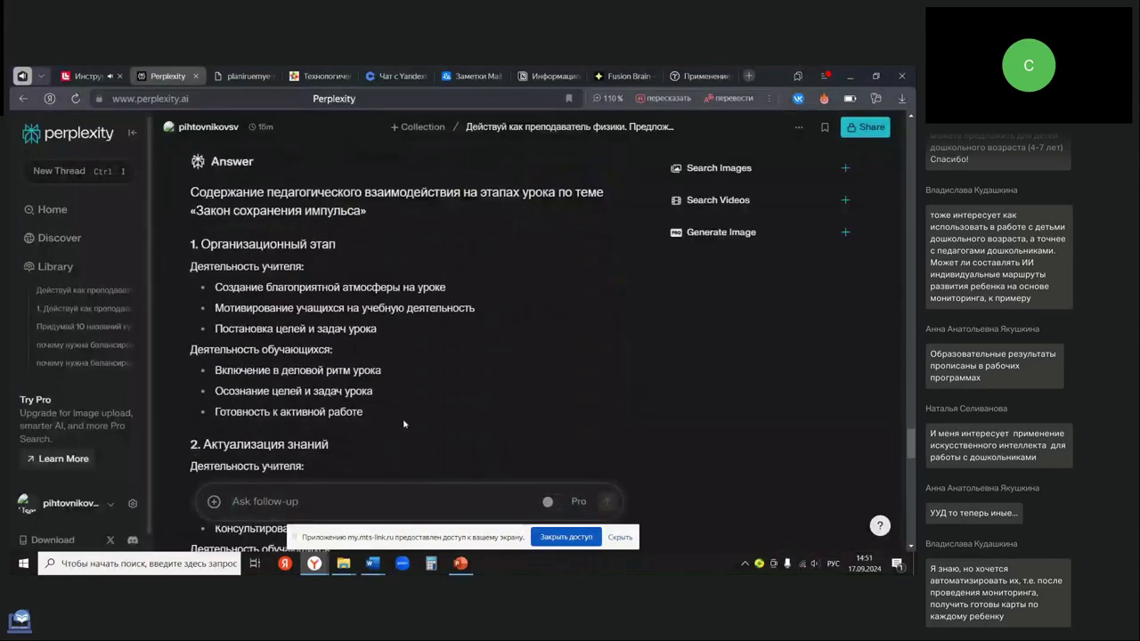
scroll(405, 422, "down", 1)
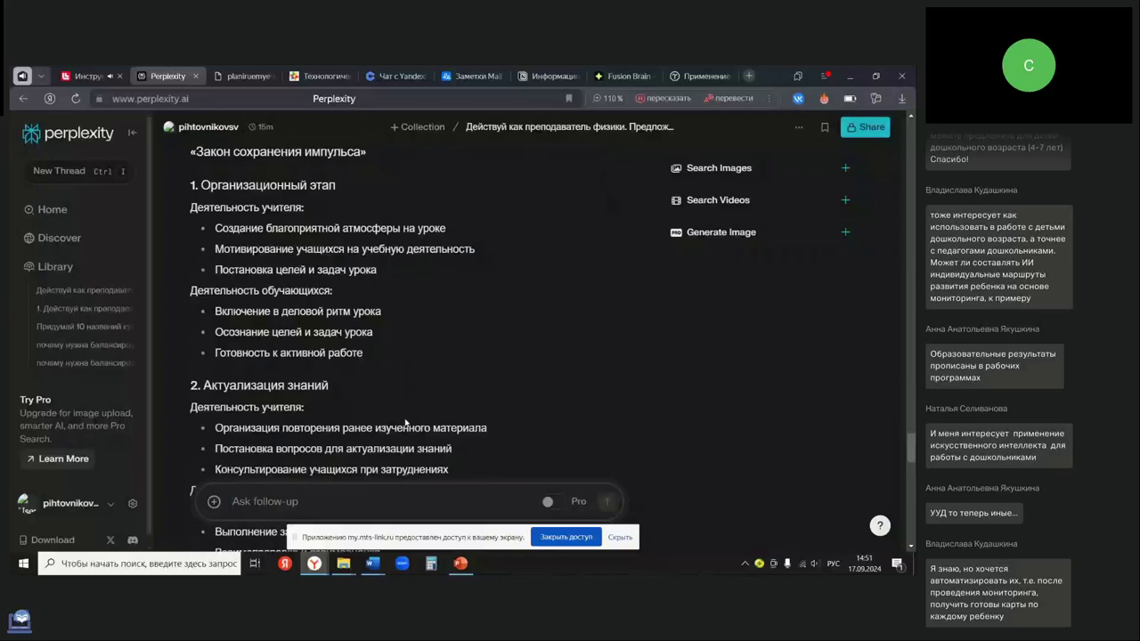
scroll(229, 206, "up", 3)
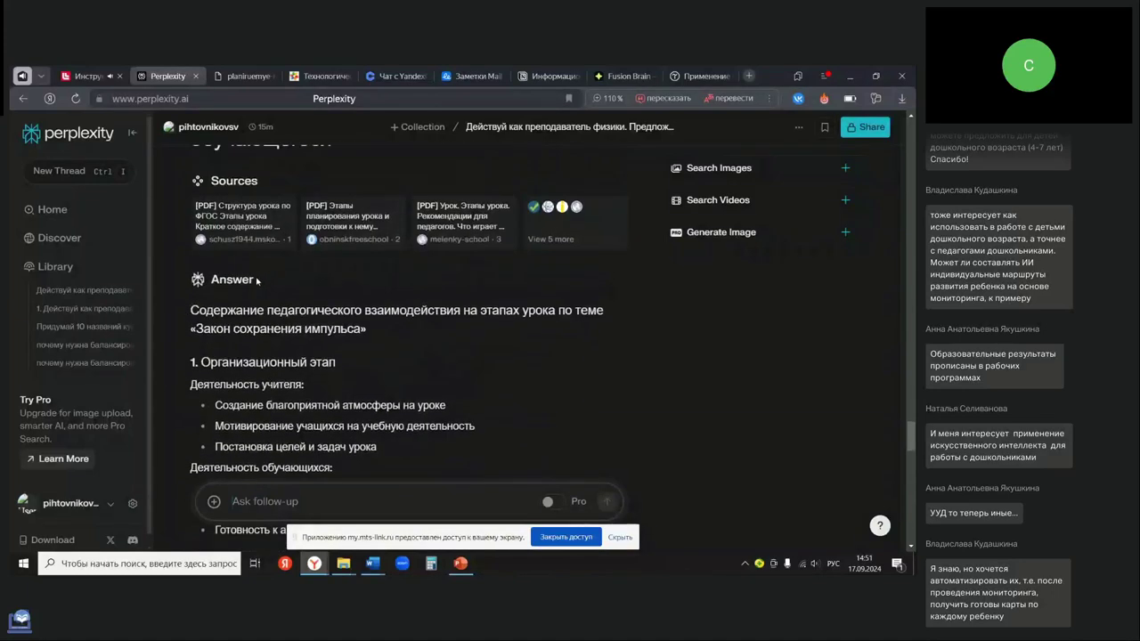
scroll(276, 334, "down", 2)
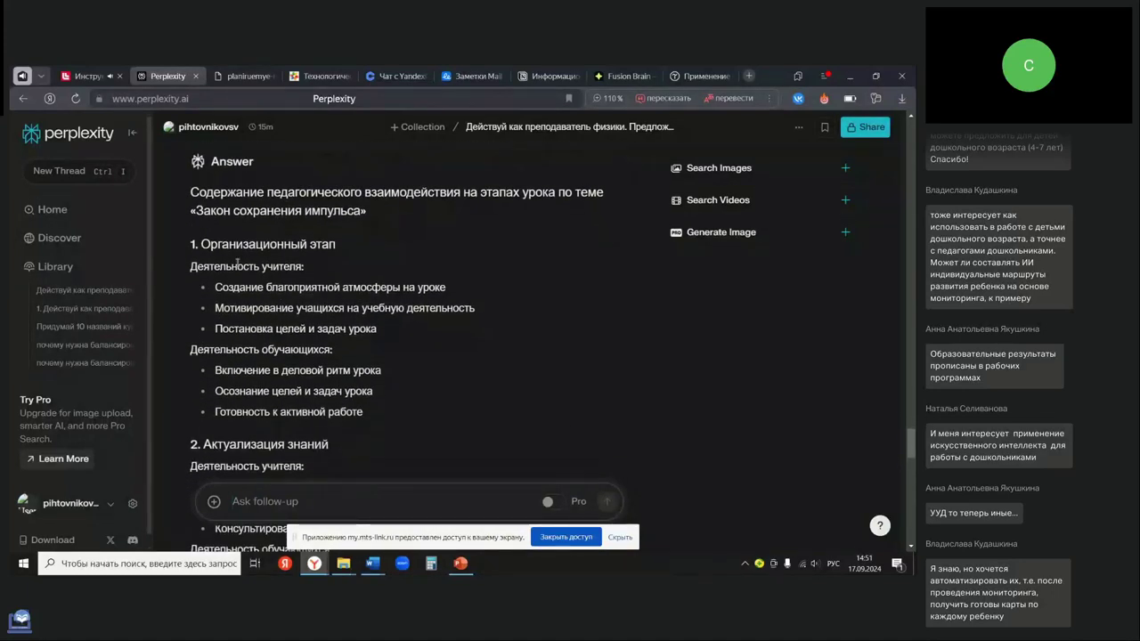
scroll(279, 258, "down", 1)
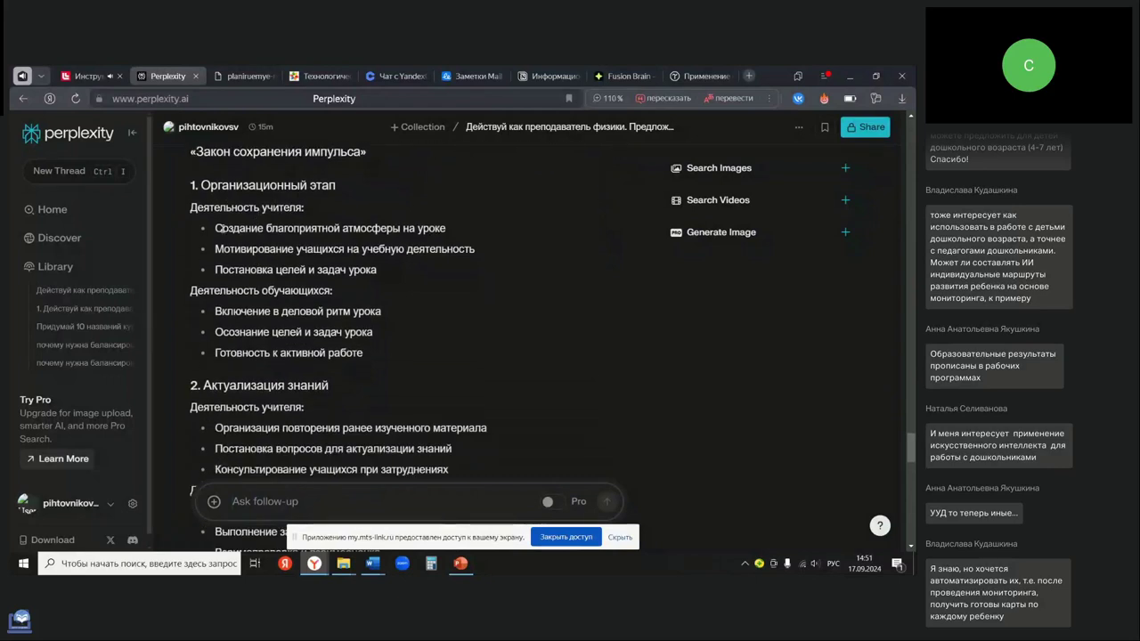
left_click_drag(217, 228, 376, 269)
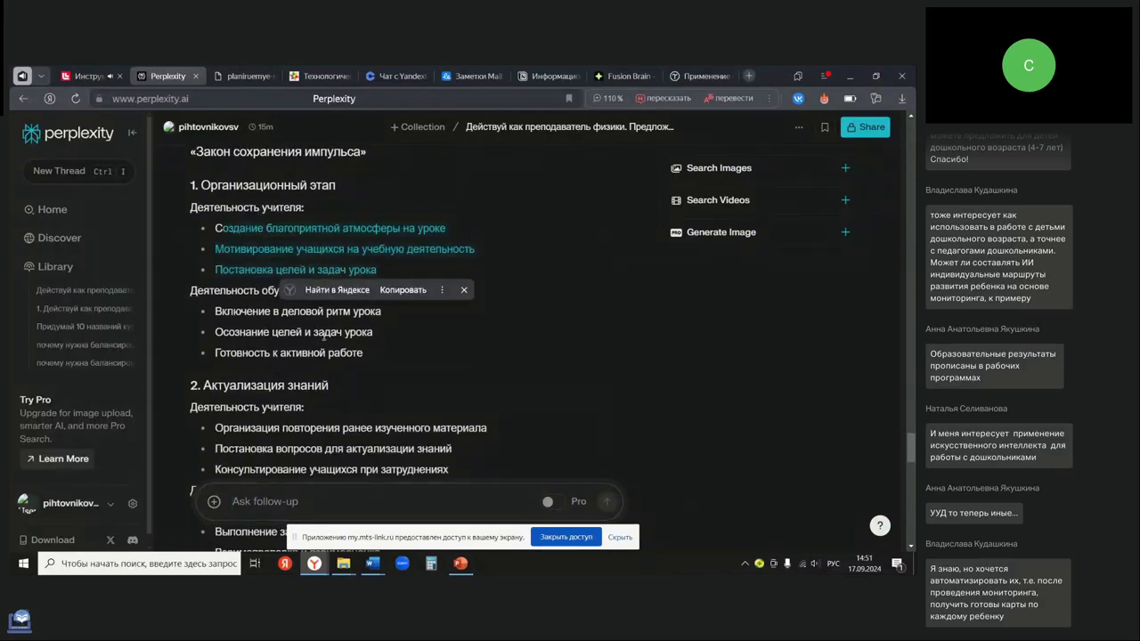
scroll(330, 349, "down", 2)
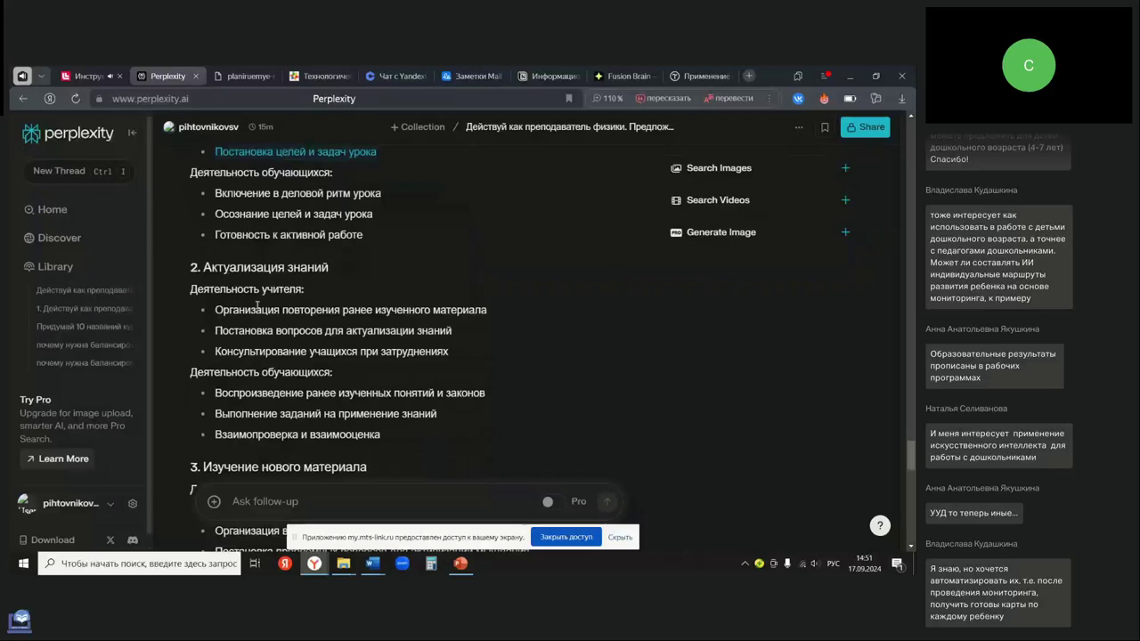
scroll(272, 270, "down", 1)
scroll(284, 345, "down", 2)
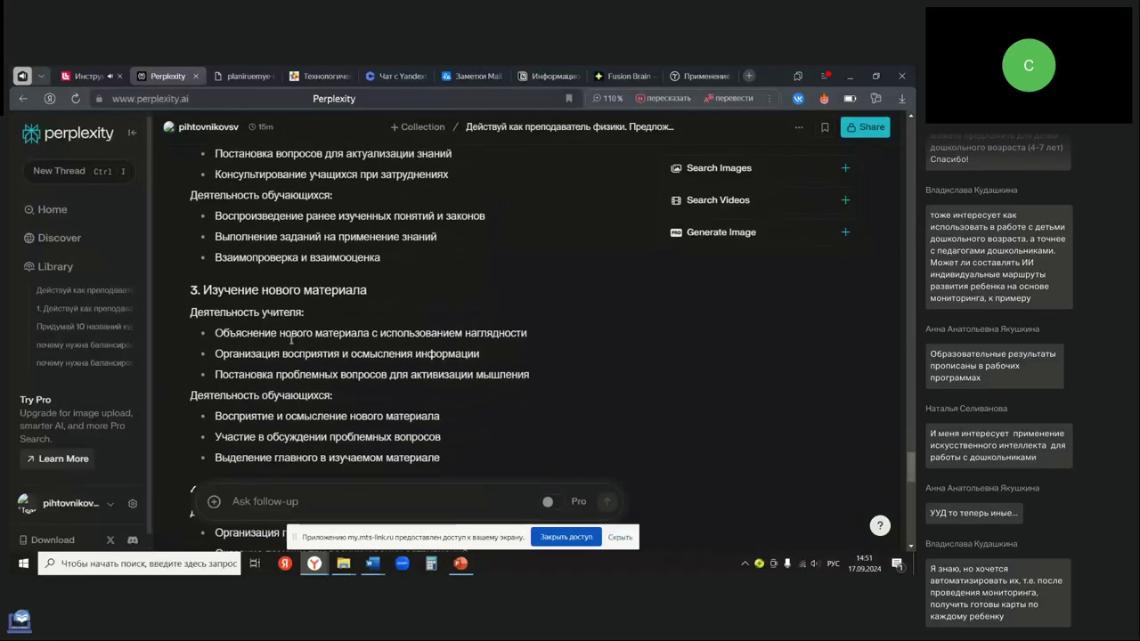
scroll(289, 338, "down", 1)
scroll(307, 379, "down", 1)
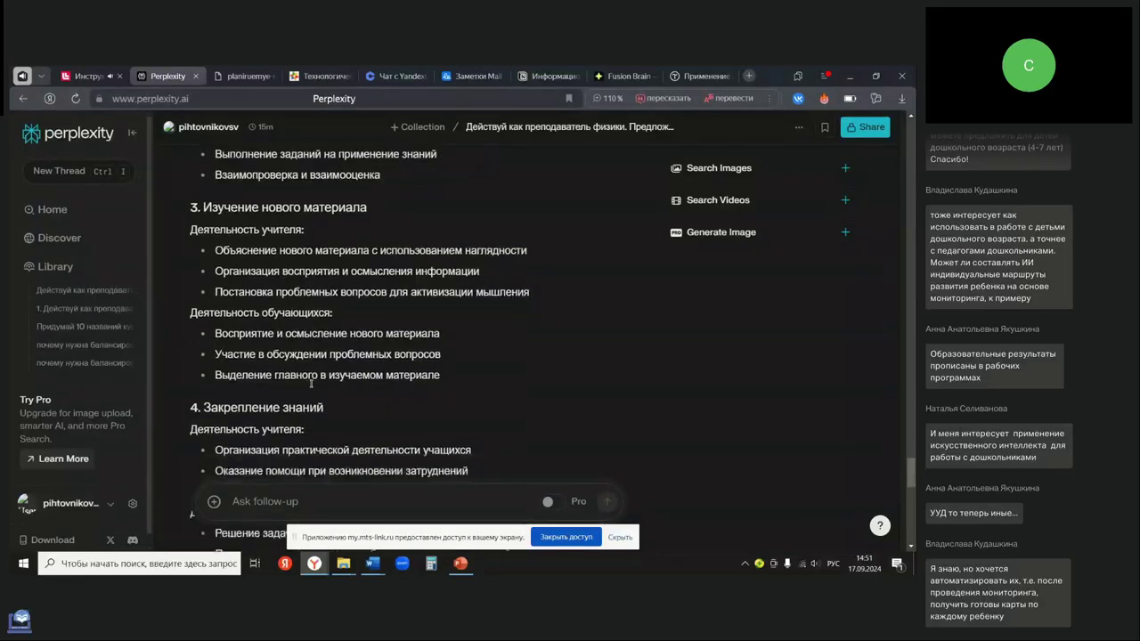
scroll(311, 383, "down", 2)
scroll(306, 377, "down", 6)
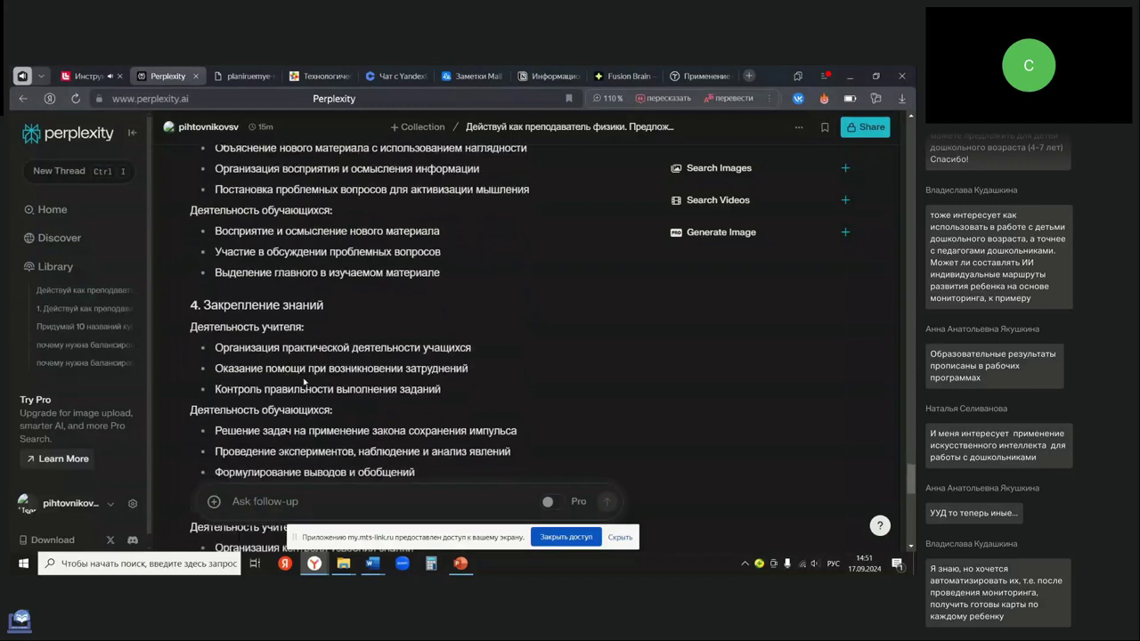
scroll(305, 381, "down", 4)
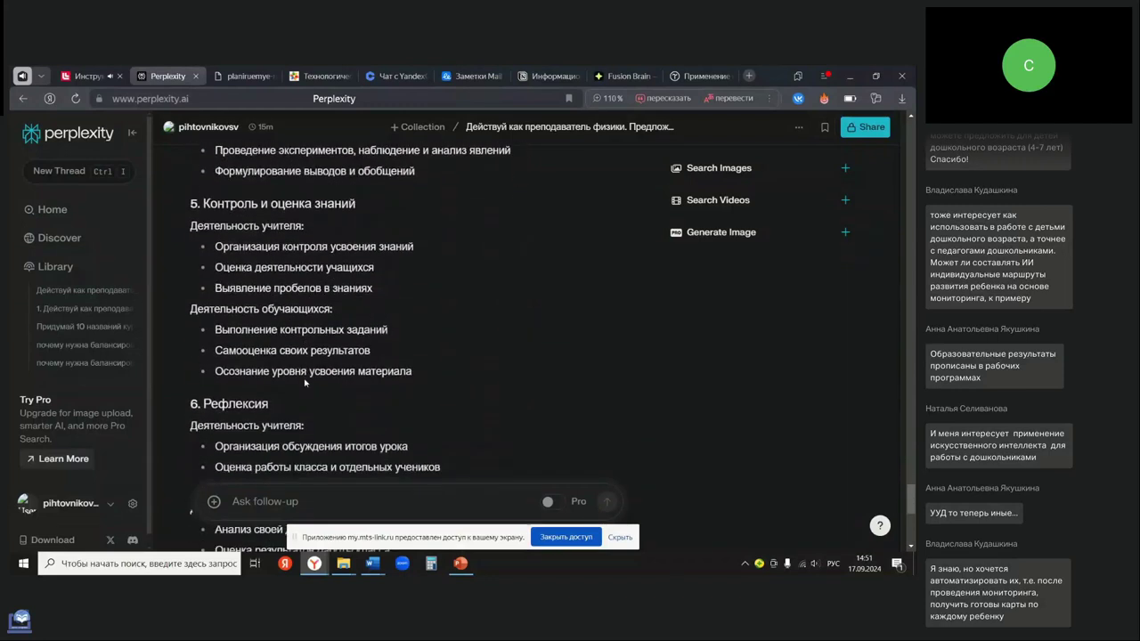
- Switch to the YandexGPT chat and examine the teacher and learner activities for the «актуализация знаний» and «изучение нового материала» stages
left_click(396, 75)
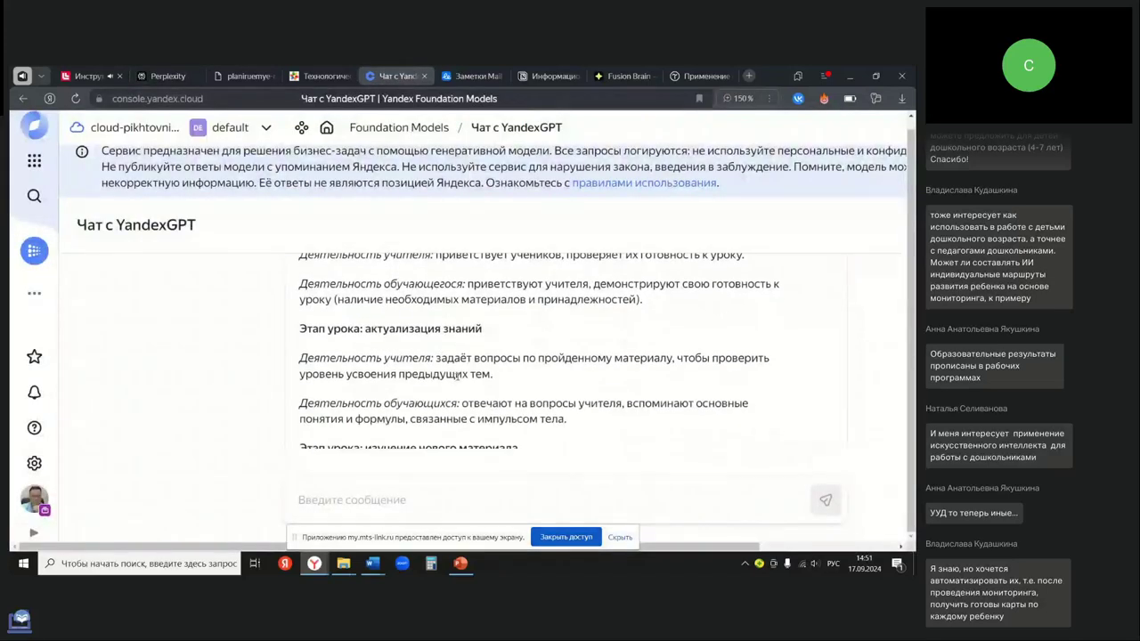
scroll(456, 374, "down", 1)
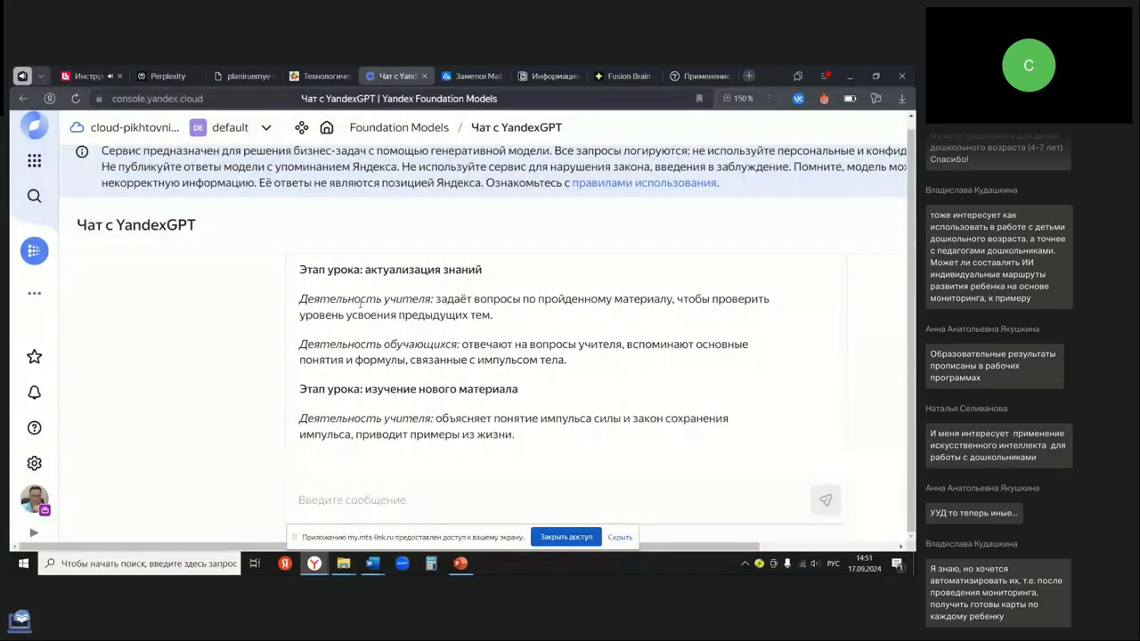
scroll(361, 303, "up", 1)
scroll(372, 352, "down", 1)
left_click_drag(302, 299, 498, 315)
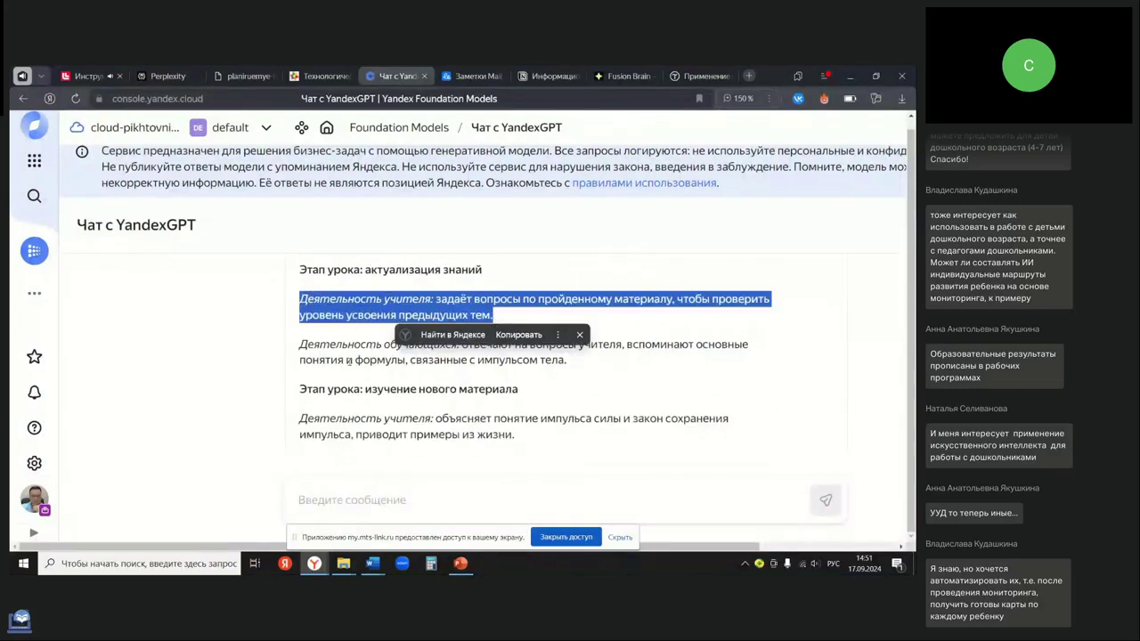
left_click_drag(307, 343, 570, 361)
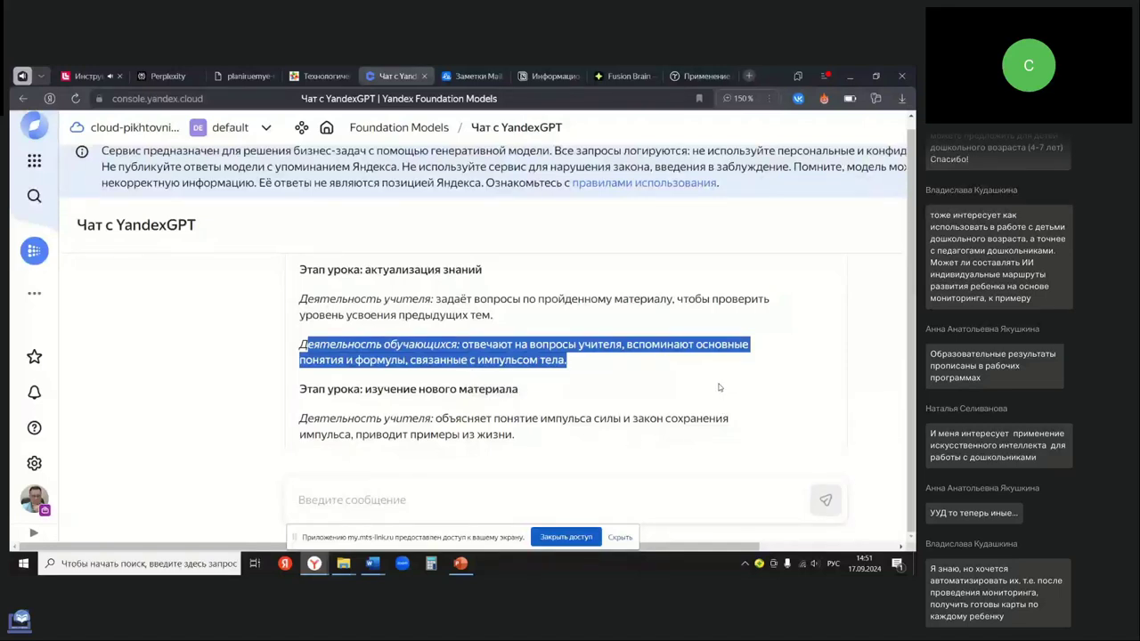
scroll(634, 406, "down", 3)
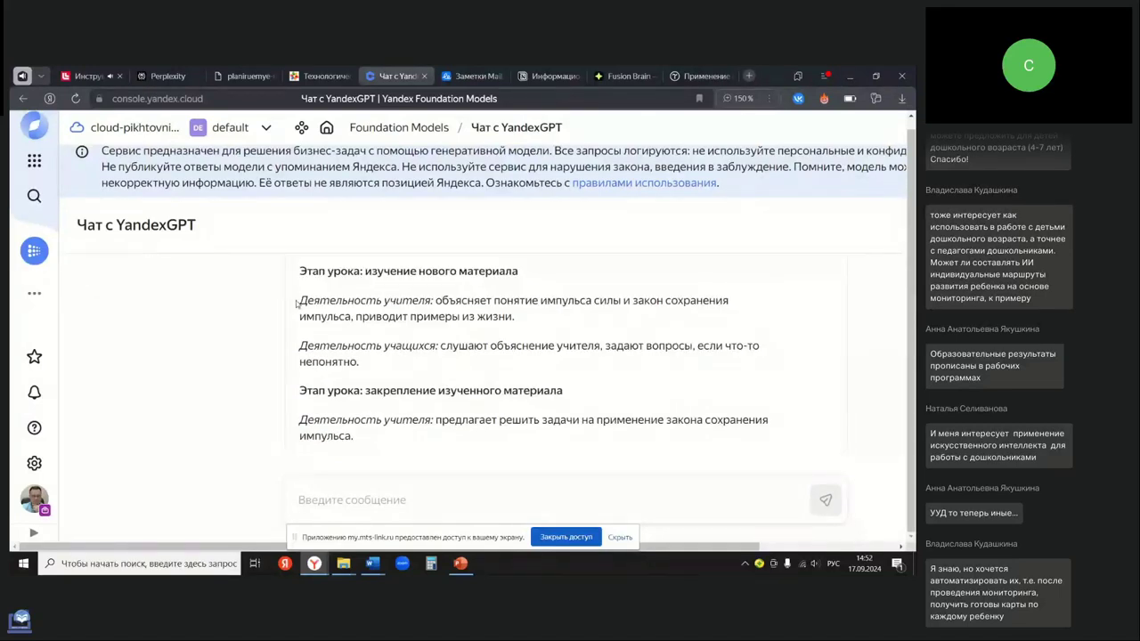
left_click_drag(297, 304, 360, 361)
left_click(641, 381)
- Examine YandexGPT's activities for the «закрепление изученного материала», «подведение итогов урока» and «домашнее задание» stages
scroll(624, 389, "down", 4)
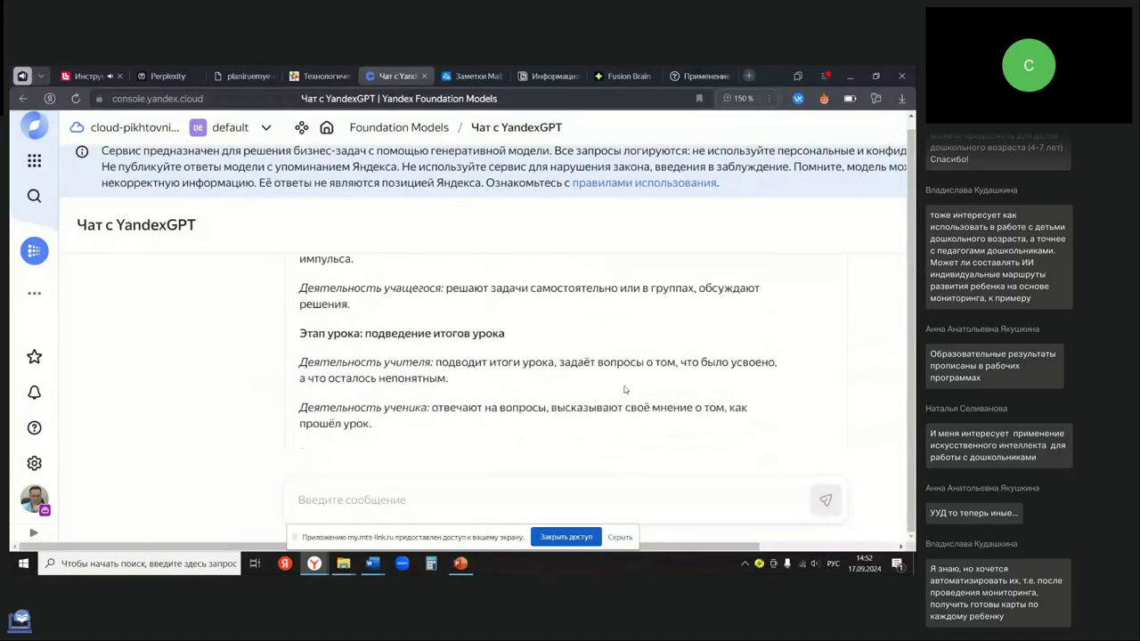
scroll(622, 388, "up", 1)
left_click_drag(306, 301, 369, 363)
left_click(607, 384)
scroll(604, 386, "down", 1)
scroll(496, 350, "down", 2)
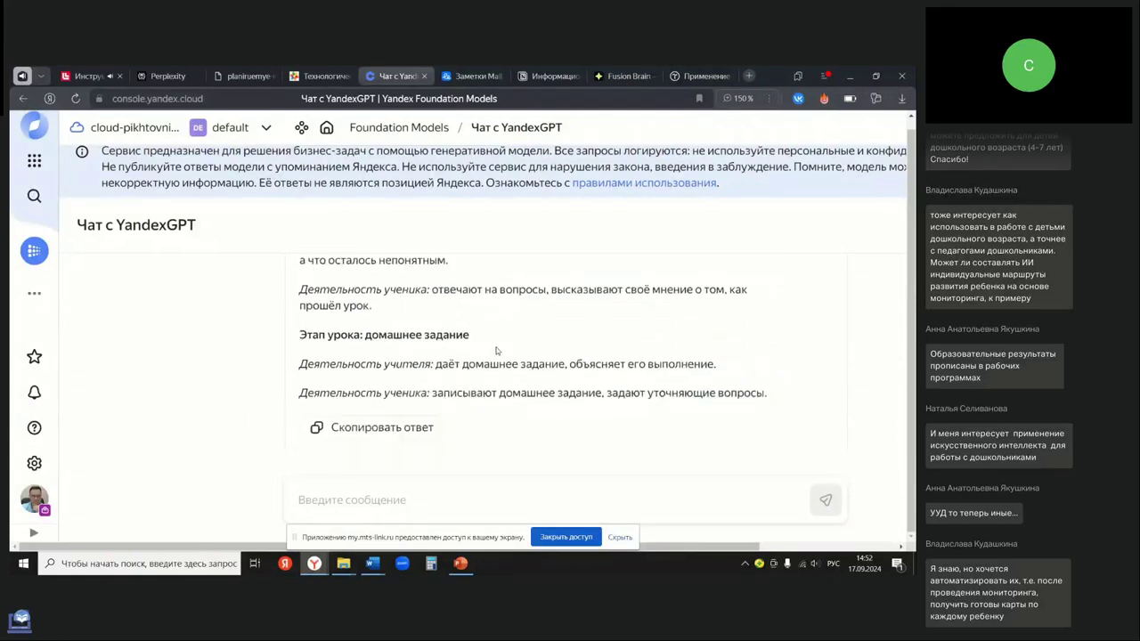
scroll(349, 318, "up", 1)
left_click_drag(302, 301, 379, 365)
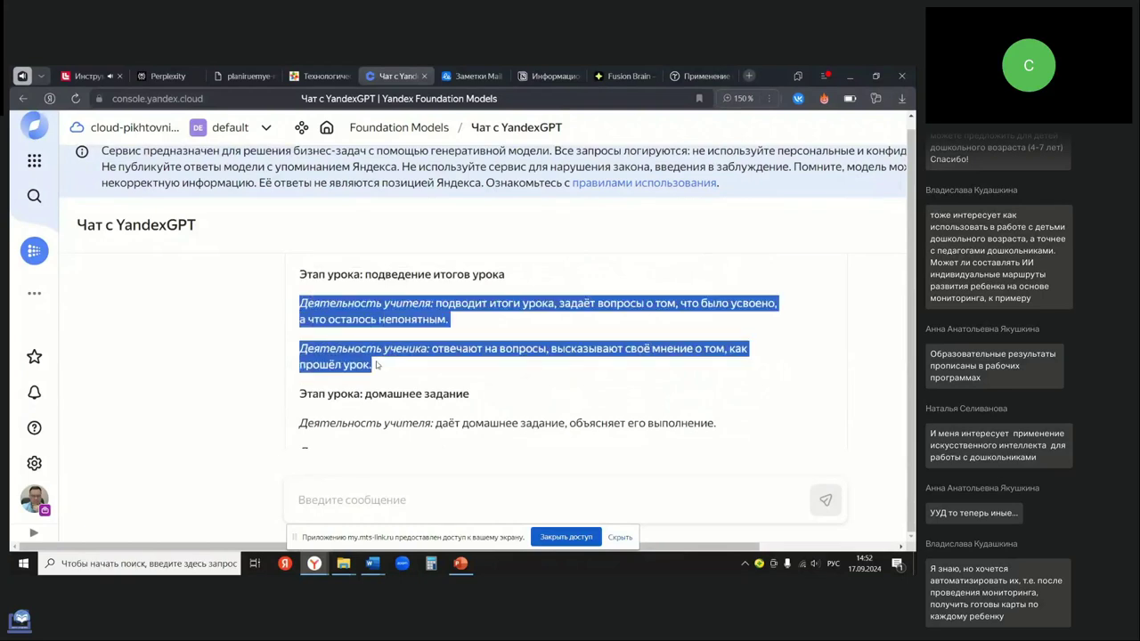
scroll(360, 367, "down", 1)
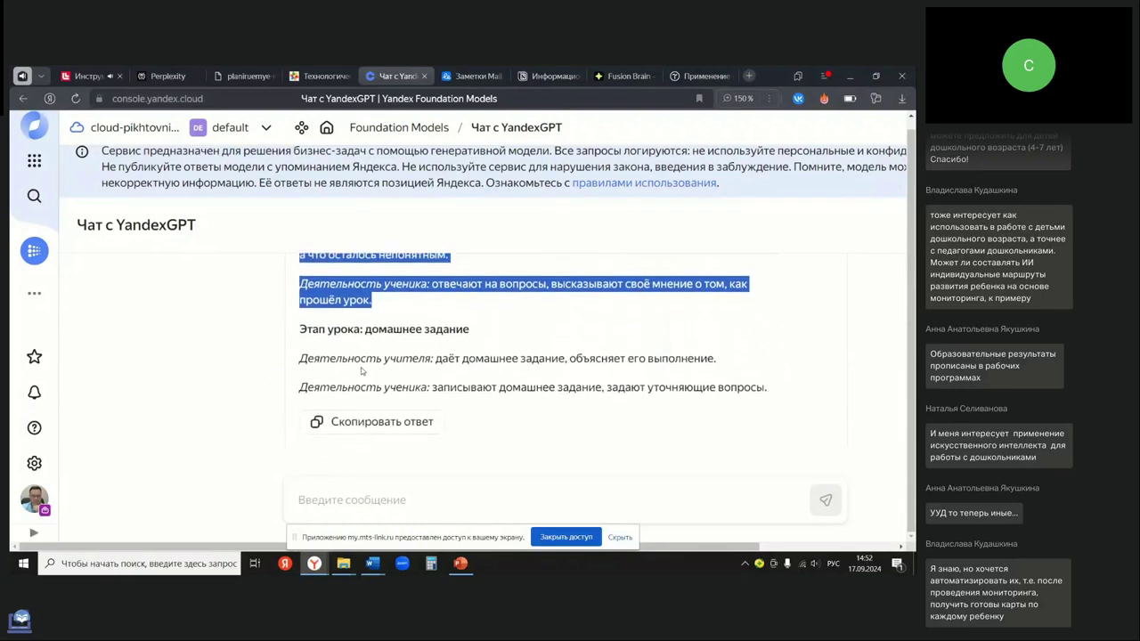
scroll(478, 368, "up", 2)
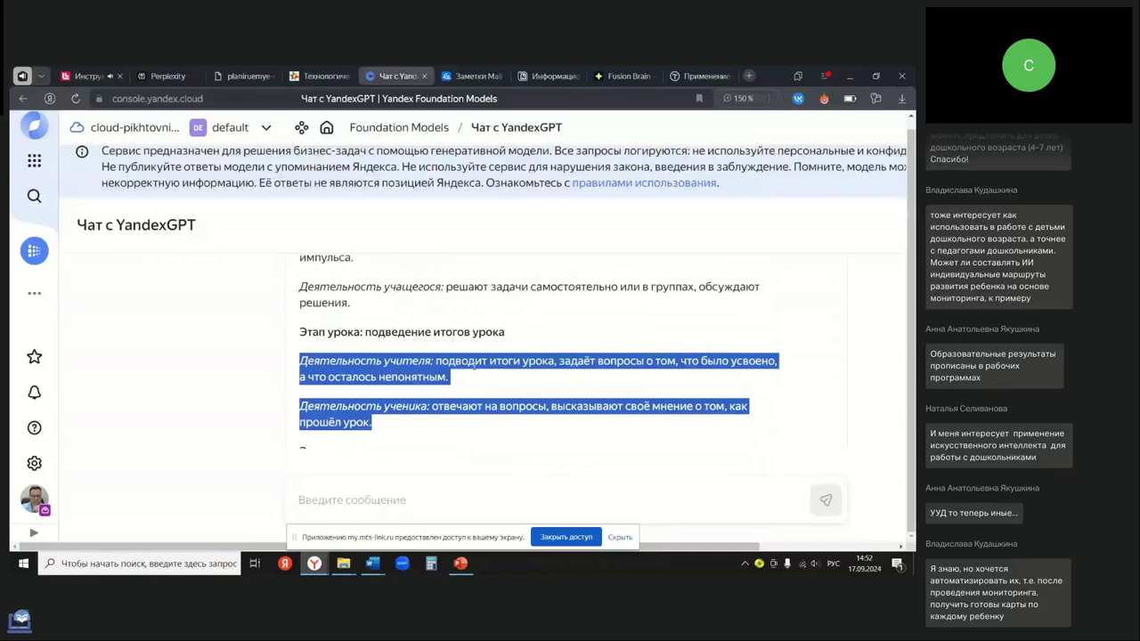
scroll(498, 374, "down", 3)
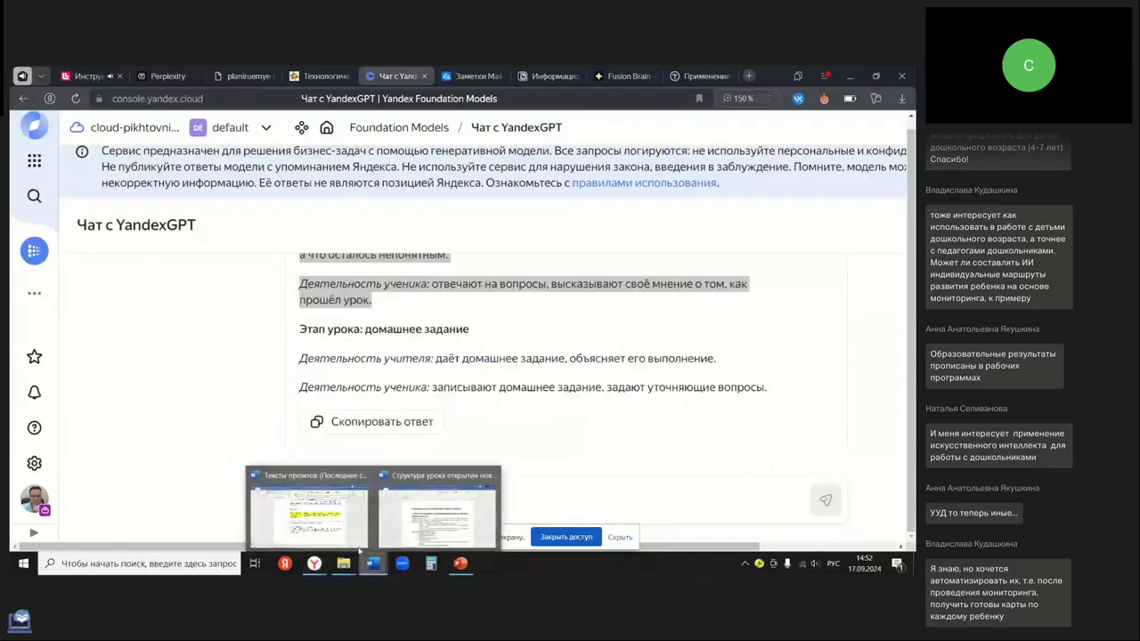
- Switch to the Word document «Тексты промтов» and copy the highlighted Промт 7 text about presenting the results as a table
left_click(305, 509)
scroll(382, 419, "down", 10)
scroll(382, 420, "down", 20)
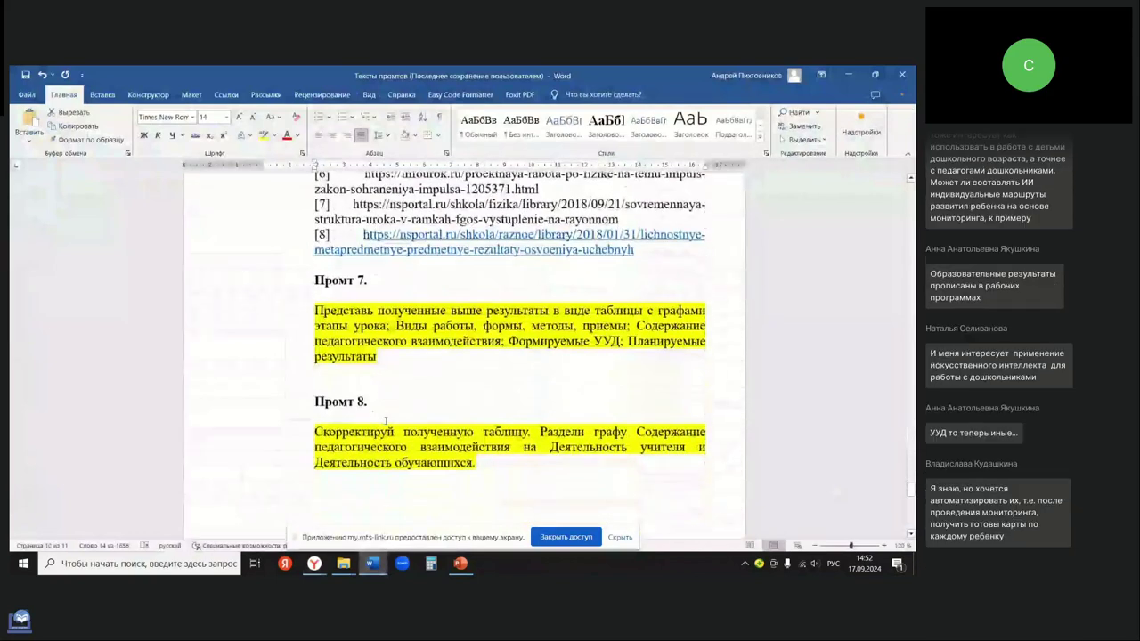
scroll(386, 419, "down", 1)
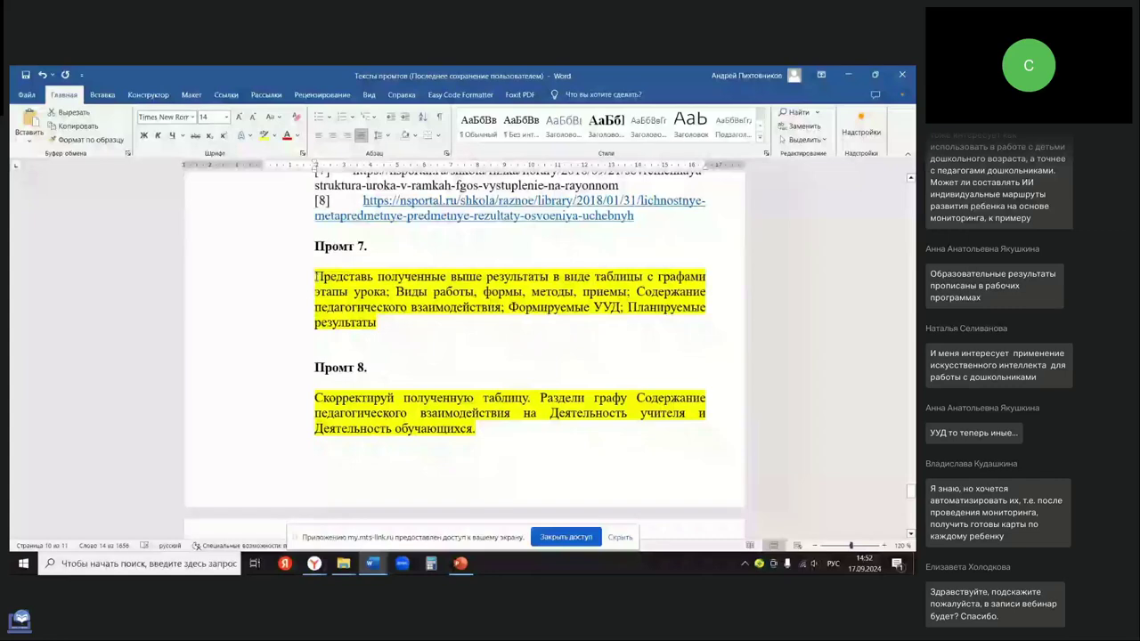
left_click_drag(314, 276, 381, 324)
key("ctrl+c")
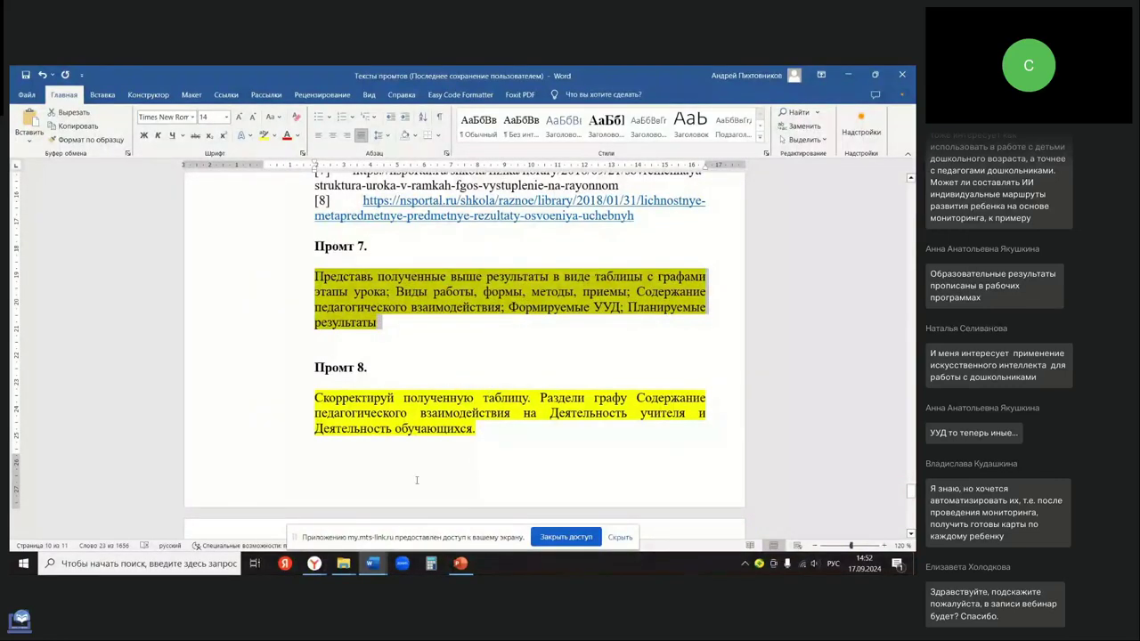
- Send in the YandexGPT chat «Представь полученные выше результаты в виде таблицы с графами этапы урока; Виды работы, формы, методы, приемы; Содержание педагогического взаимодействия; Формируемые УУД; Планируемые результаты»
left_click(314, 563)
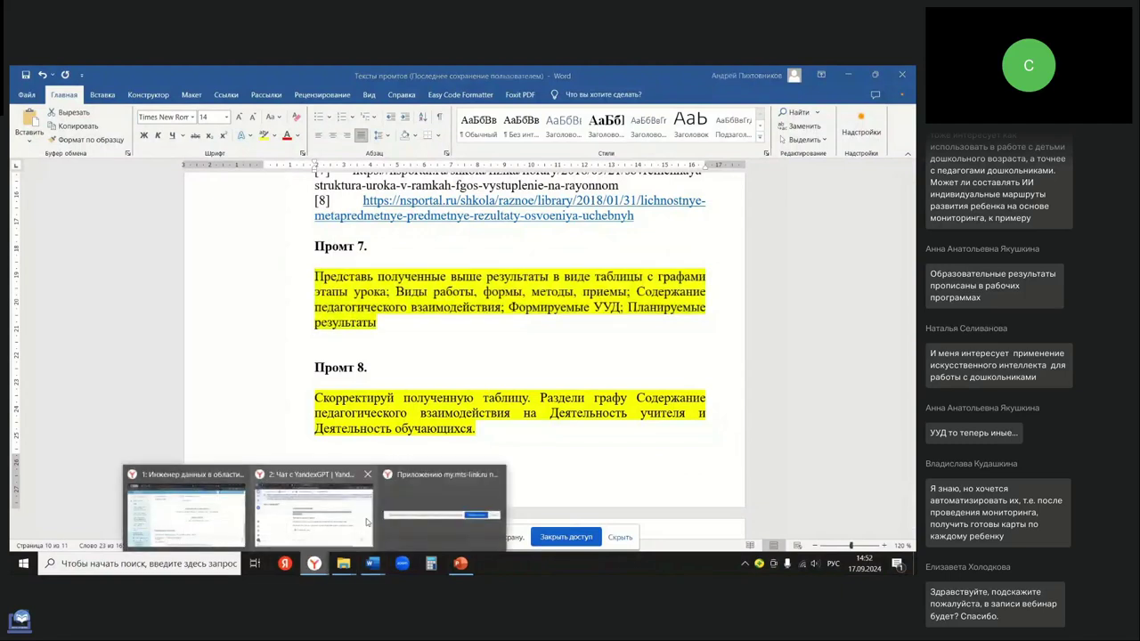
left_click(366, 518)
left_click(379, 496)
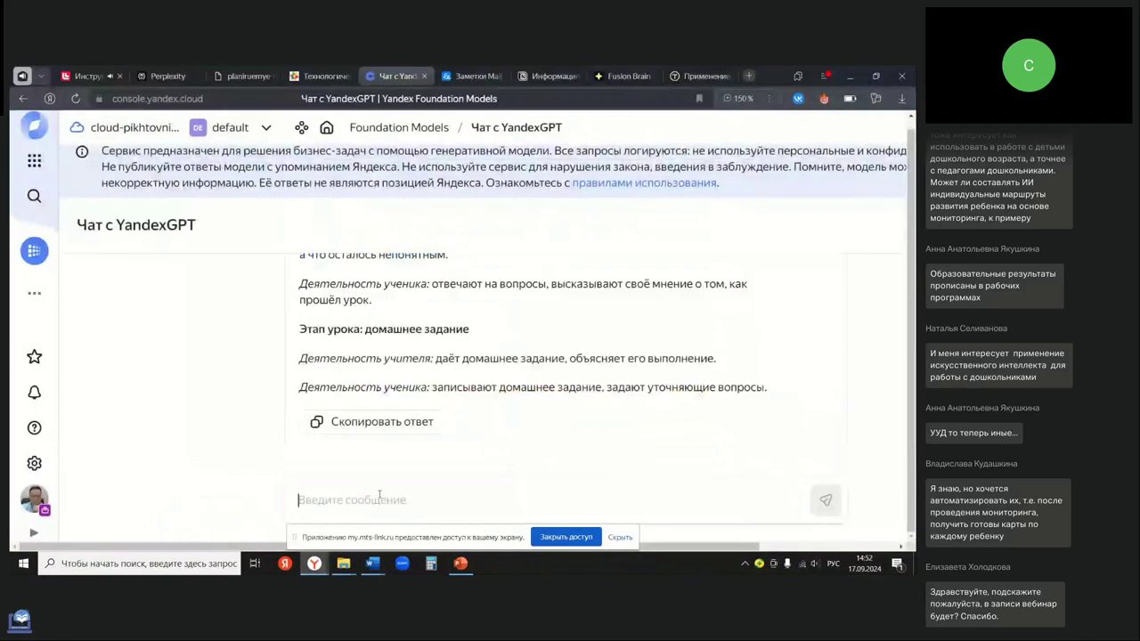
key("ctrl+v")
key("Return")
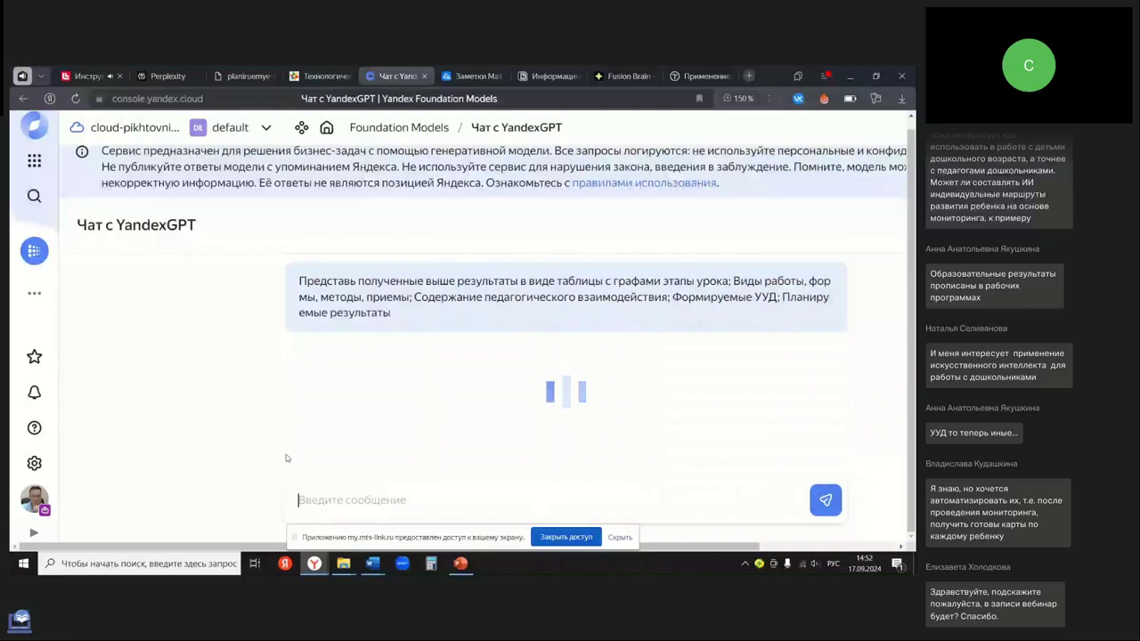
- In Perplexity, submit the copied prompt requesting a table with lesson stages, work types and methods, pedagogical interaction, УУД and planned results columns
left_click(168, 75)
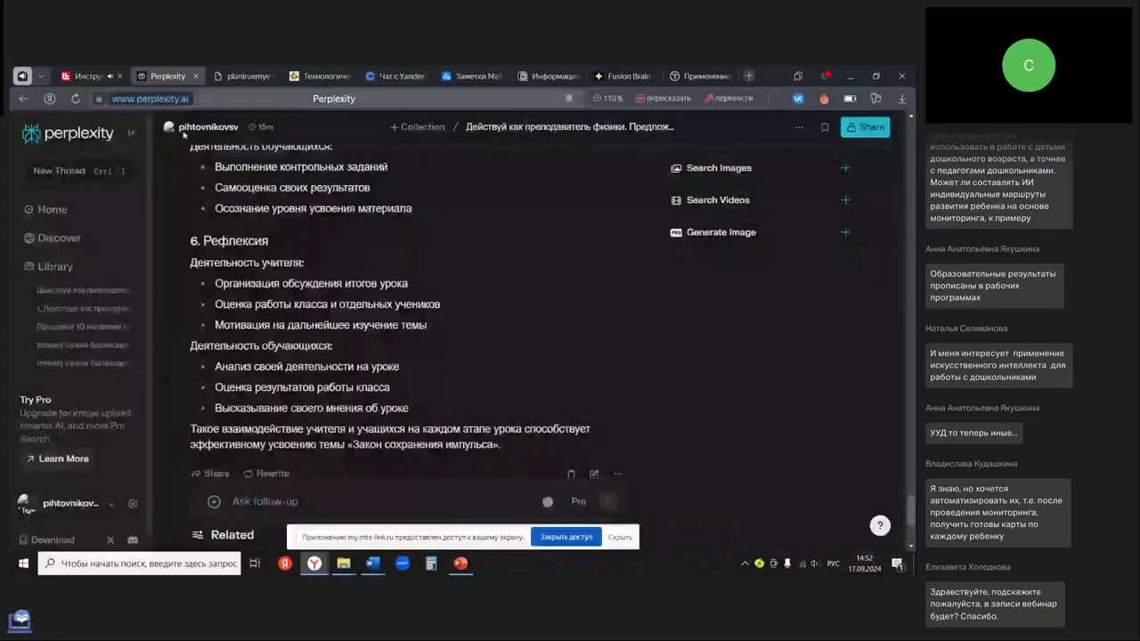
left_click(298, 502)
key("ctrl+v")
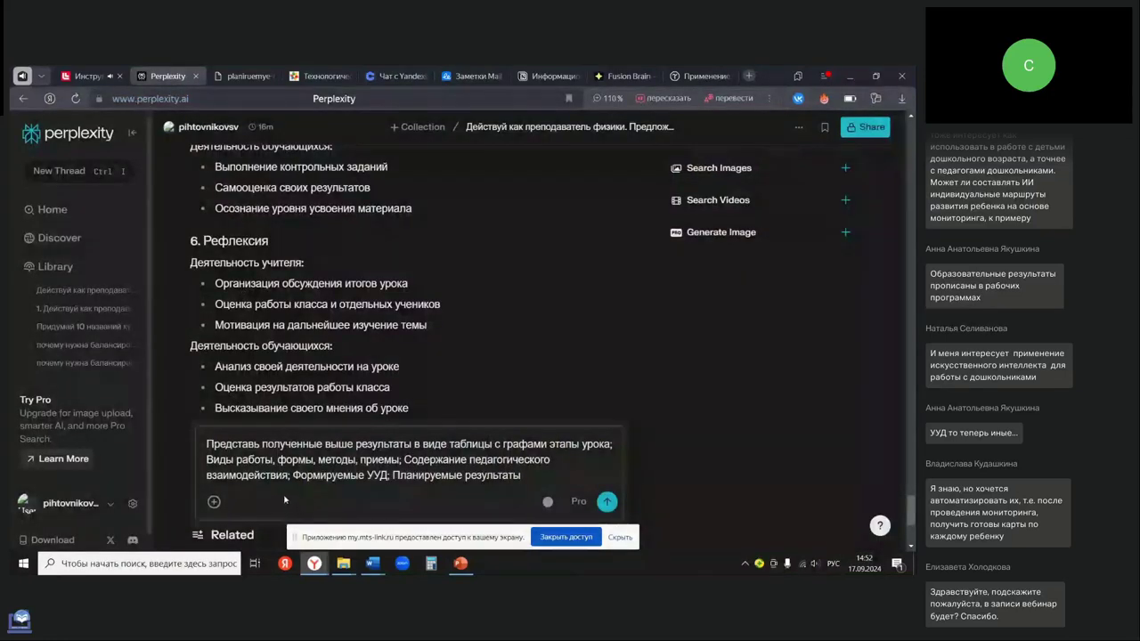
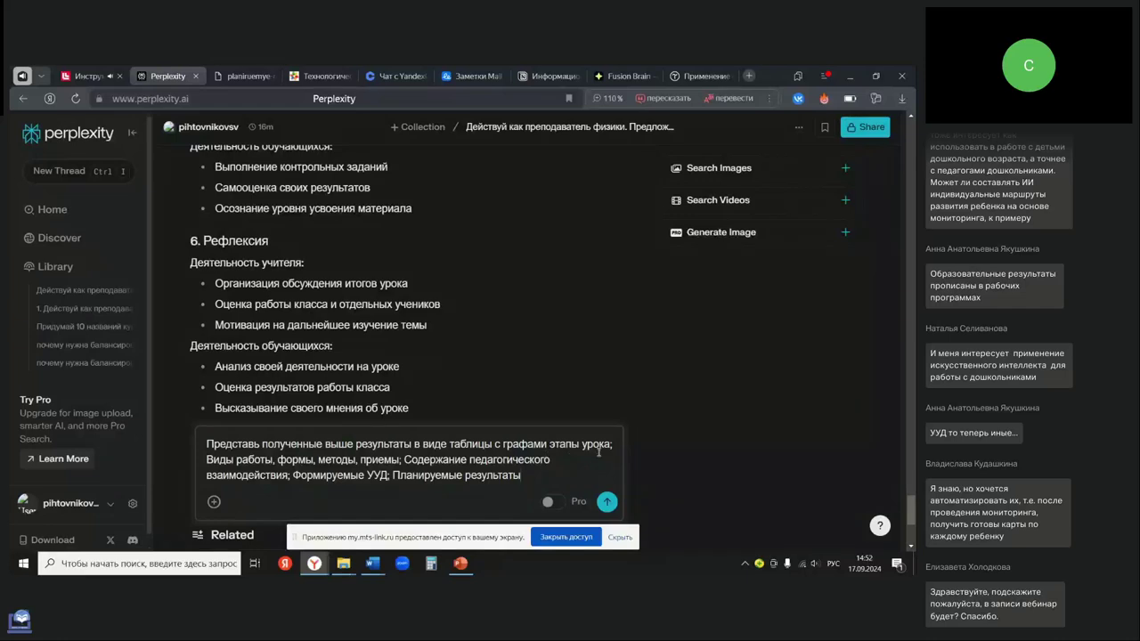
left_click(606, 504)
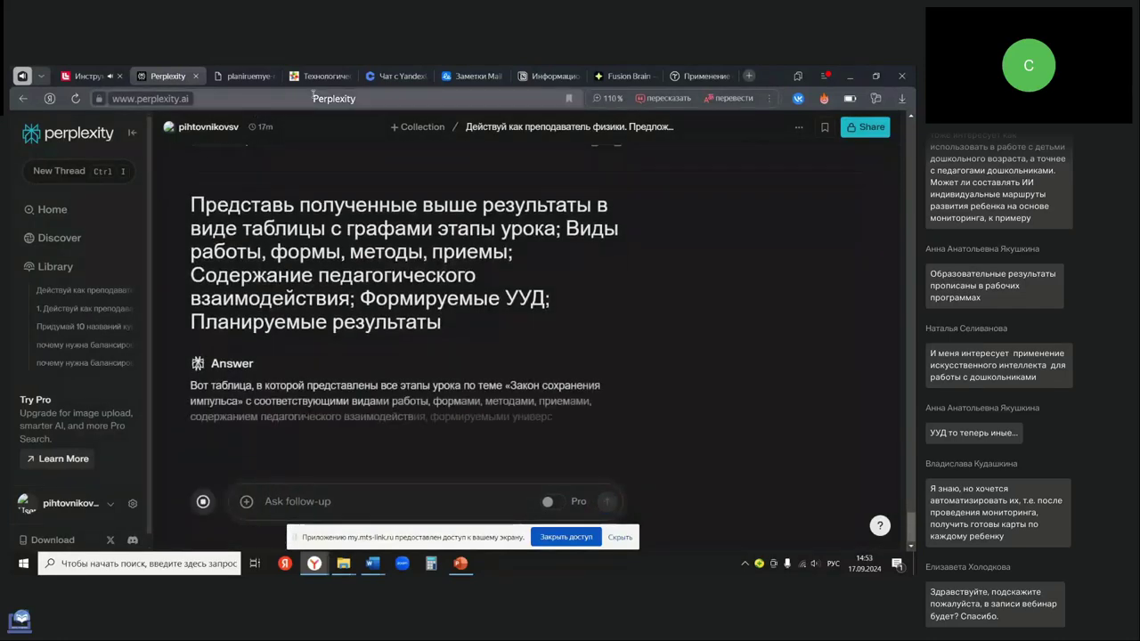
- Examine the generated lesson table in Perplexity across all its rows and columns, including Формируемые УУД and Планируемые результаты
scroll(583, 385, "down", 2)
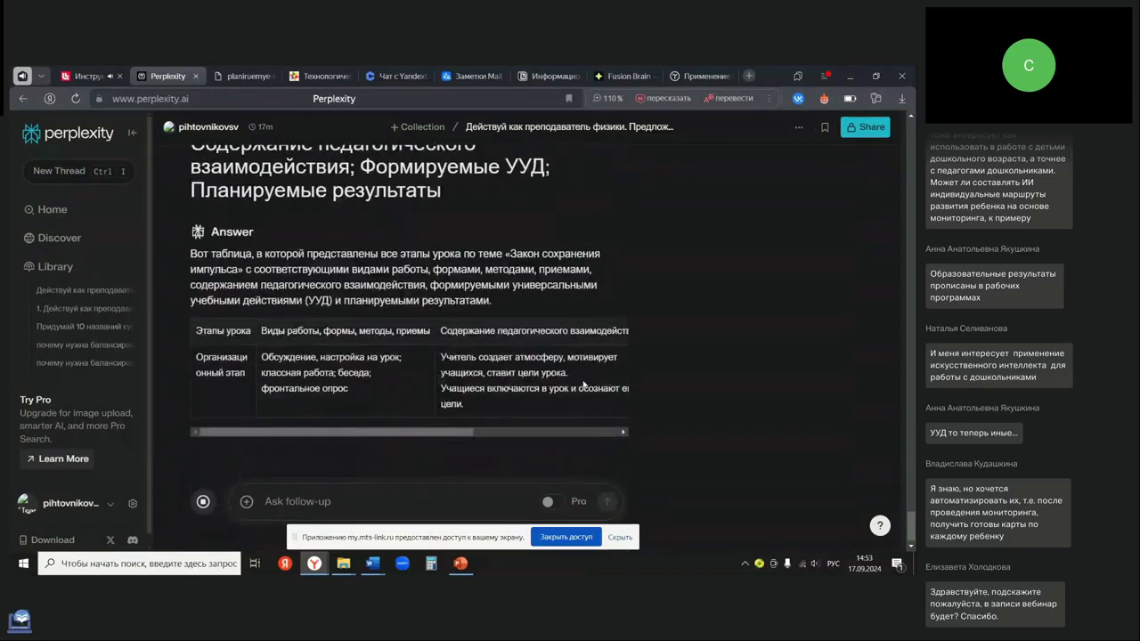
scroll(582, 389, "down", 1)
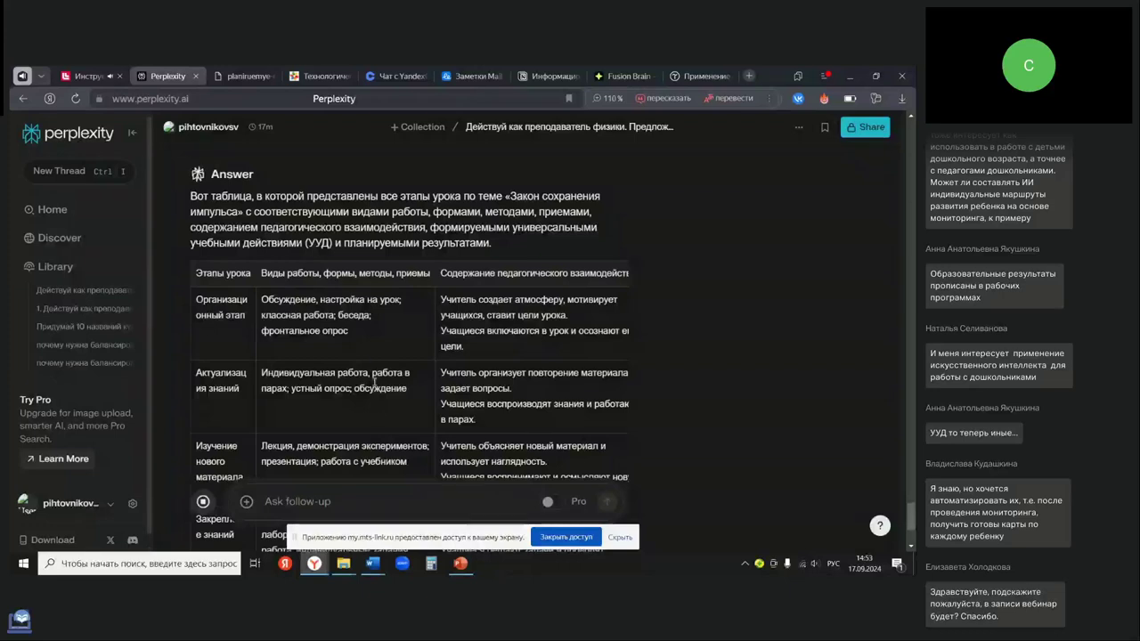
scroll(387, 447, "down", 4)
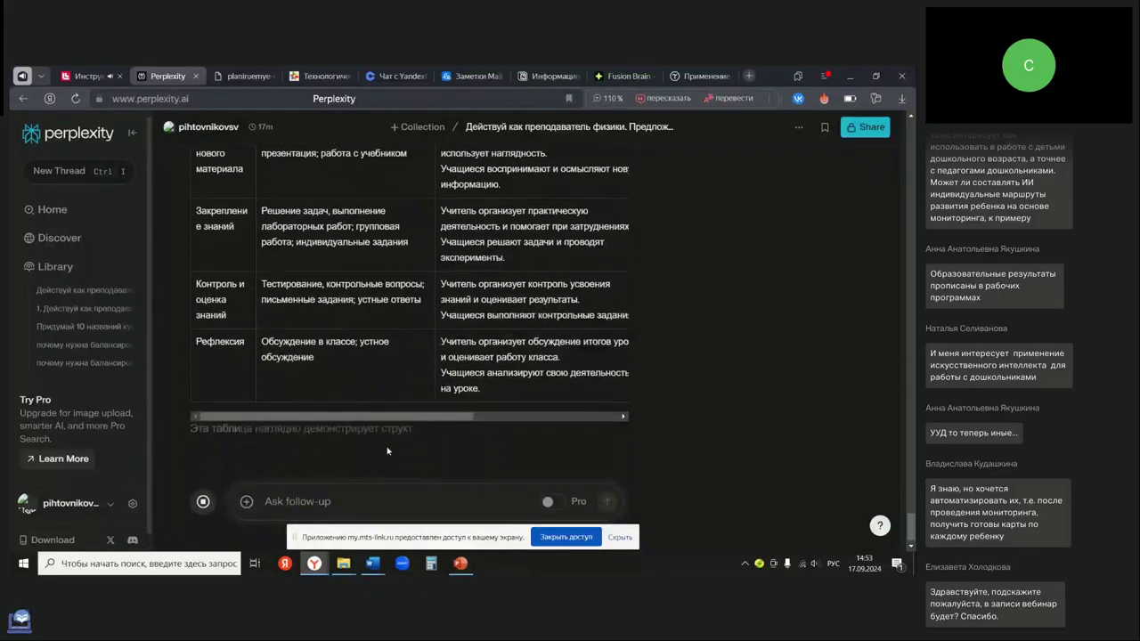
left_click_drag(389, 421, 489, 423)
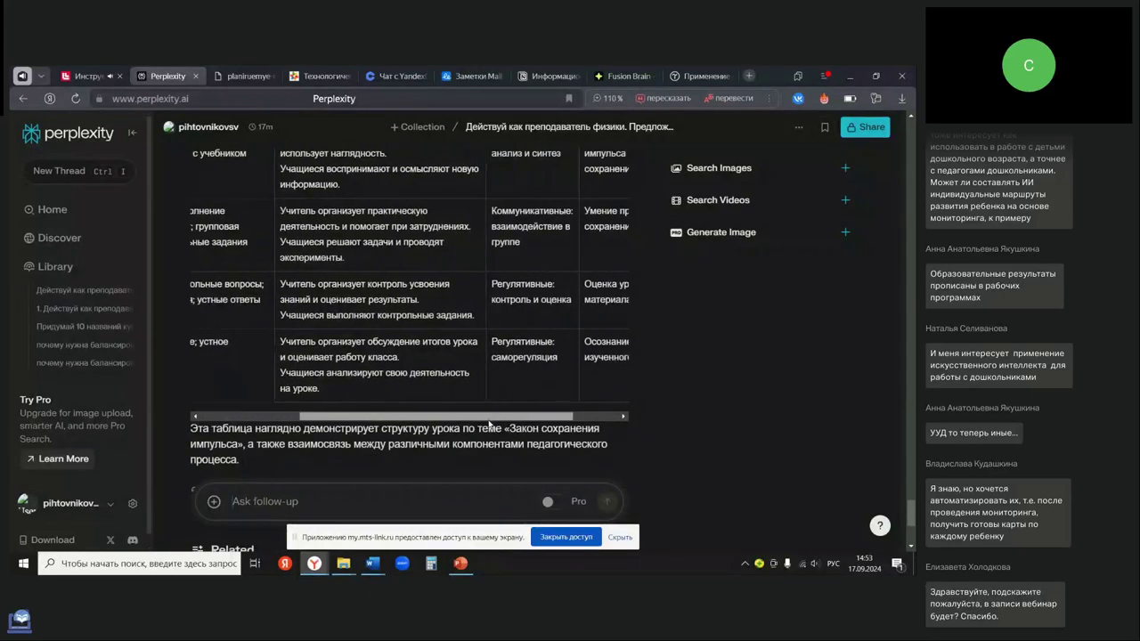
scroll(489, 423, "up", 6)
scroll(270, 236, "down", 3)
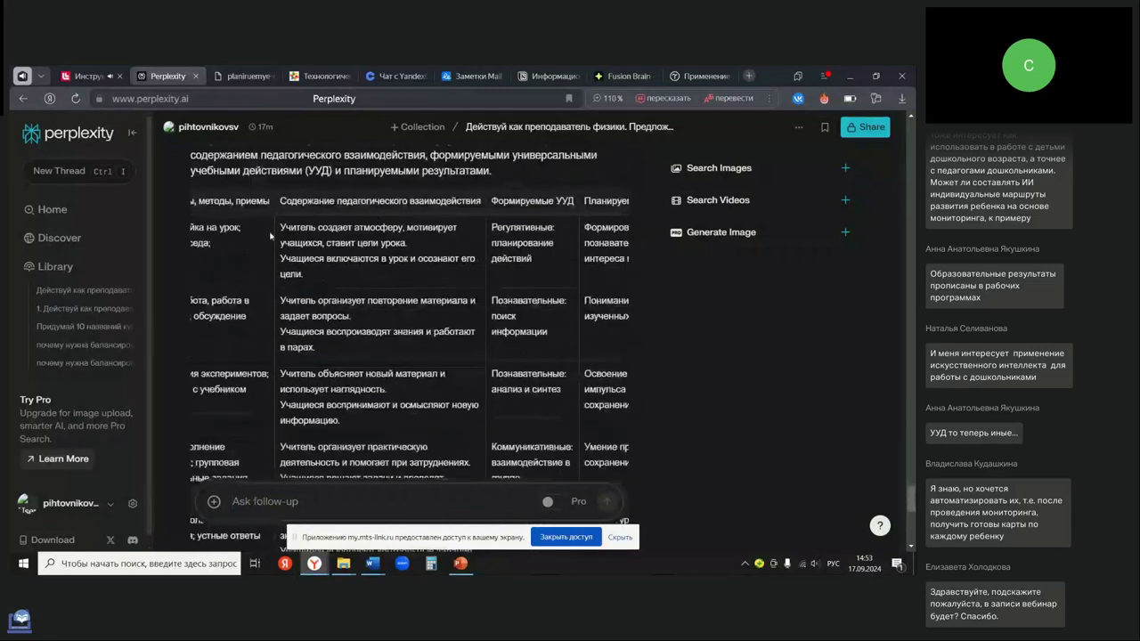
scroll(539, 207, "down", 4)
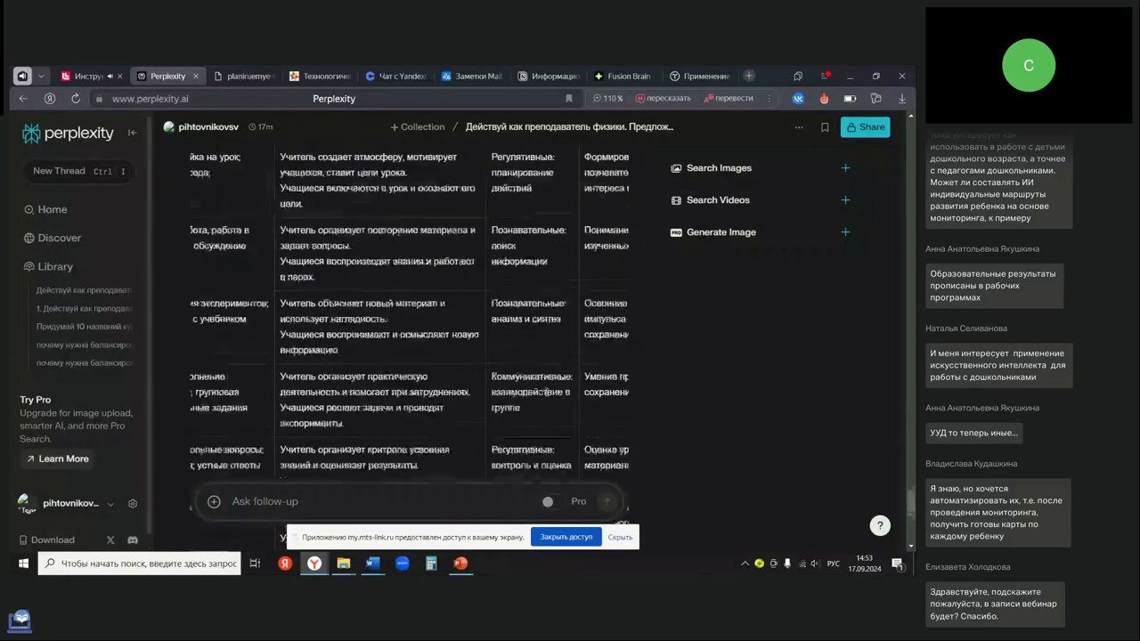
scroll(505, 365, "up", 7)
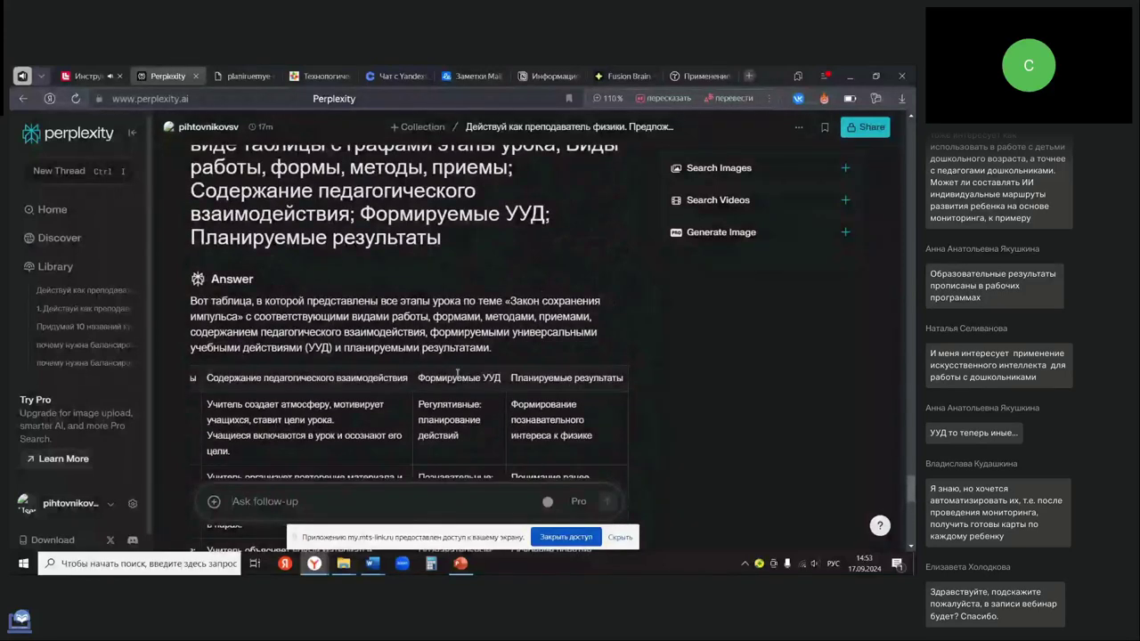
- Switch to the YandexGPT chat and read its lesson table from the organizational stage down to the homework row
key("ctrl+5")
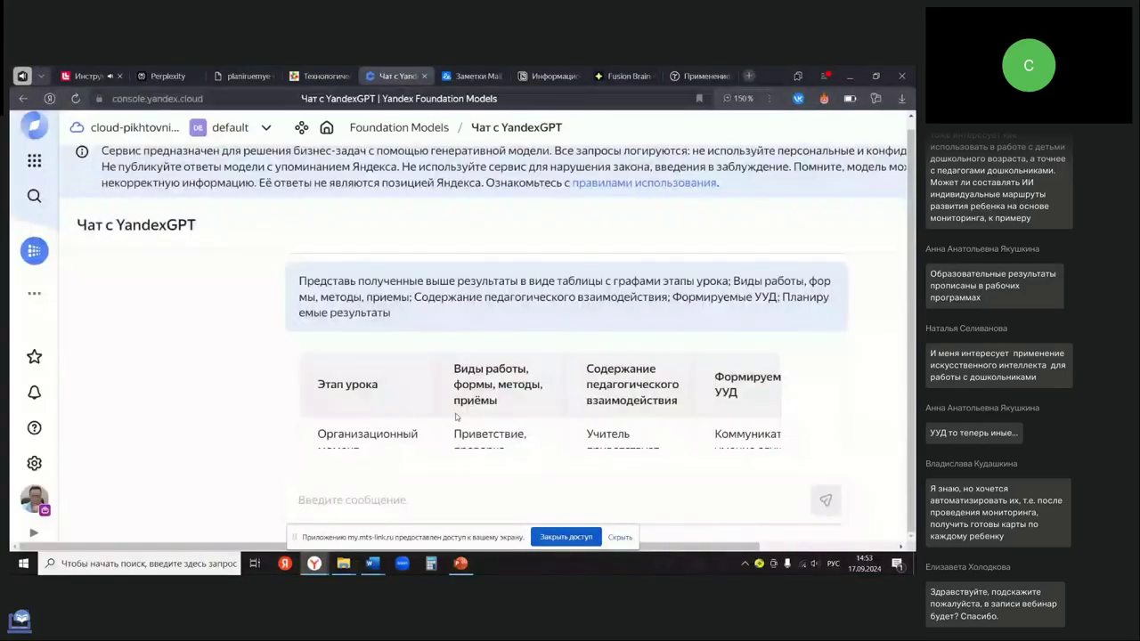
scroll(456, 415, "down", 2)
scroll(458, 414, "up", 2)
scroll(456, 407, "down", 1)
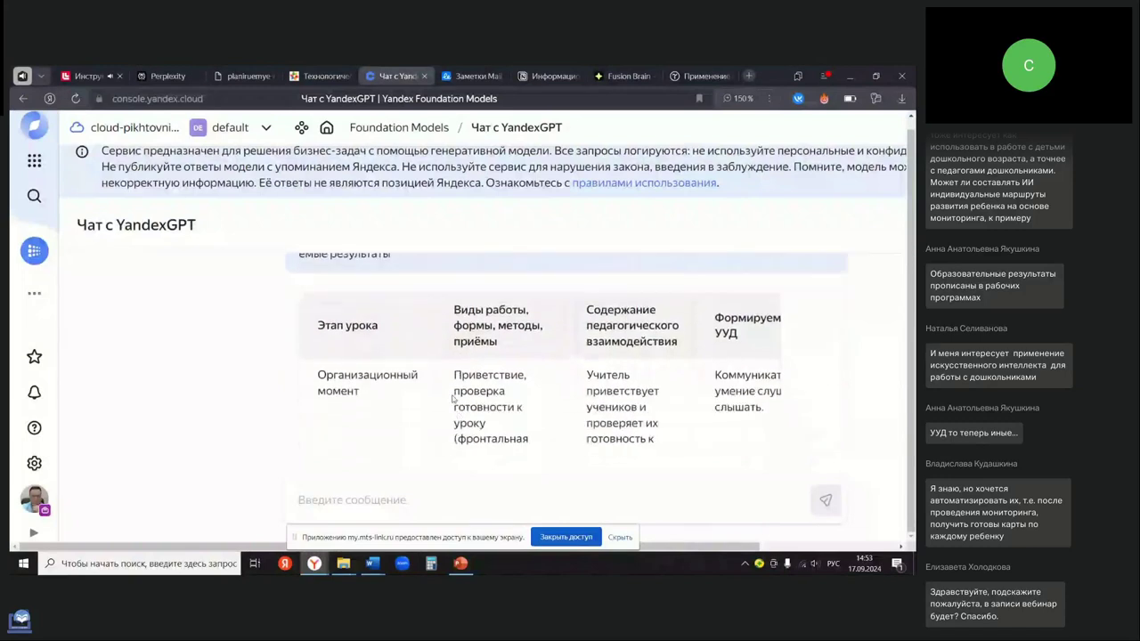
scroll(663, 362, "down", 6)
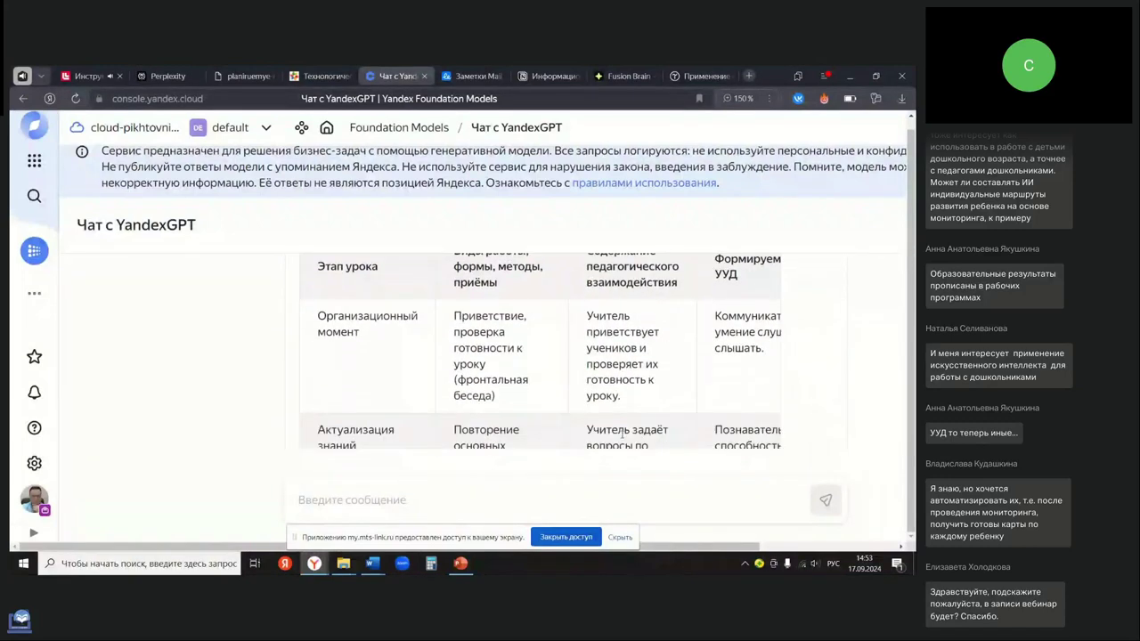
scroll(619, 435, "down", 10)
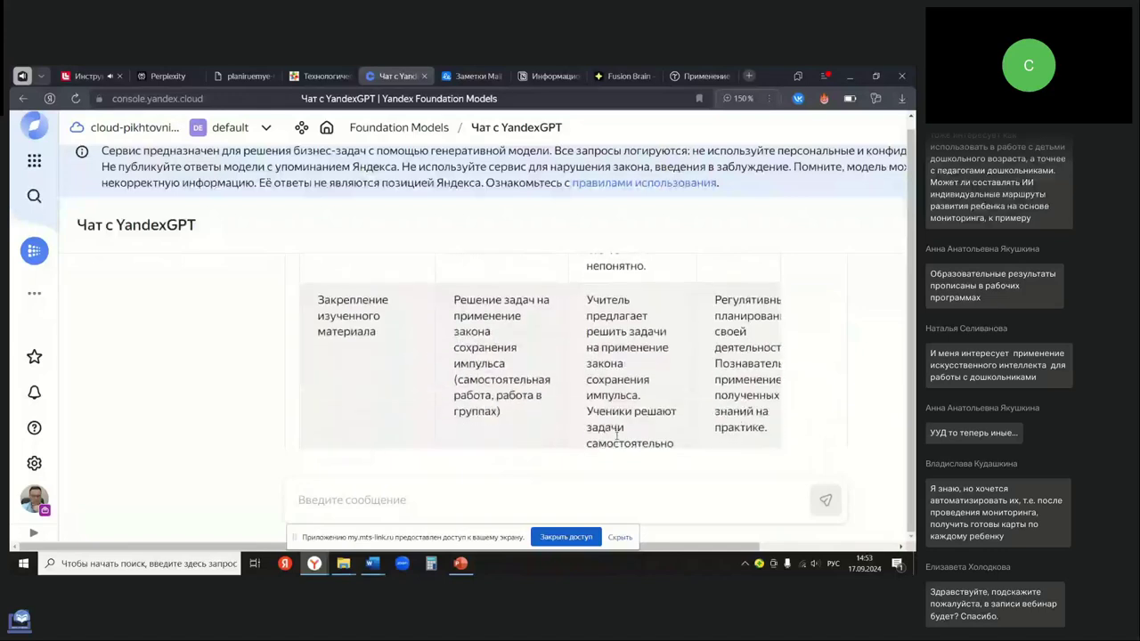
scroll(609, 439, "down", 3)
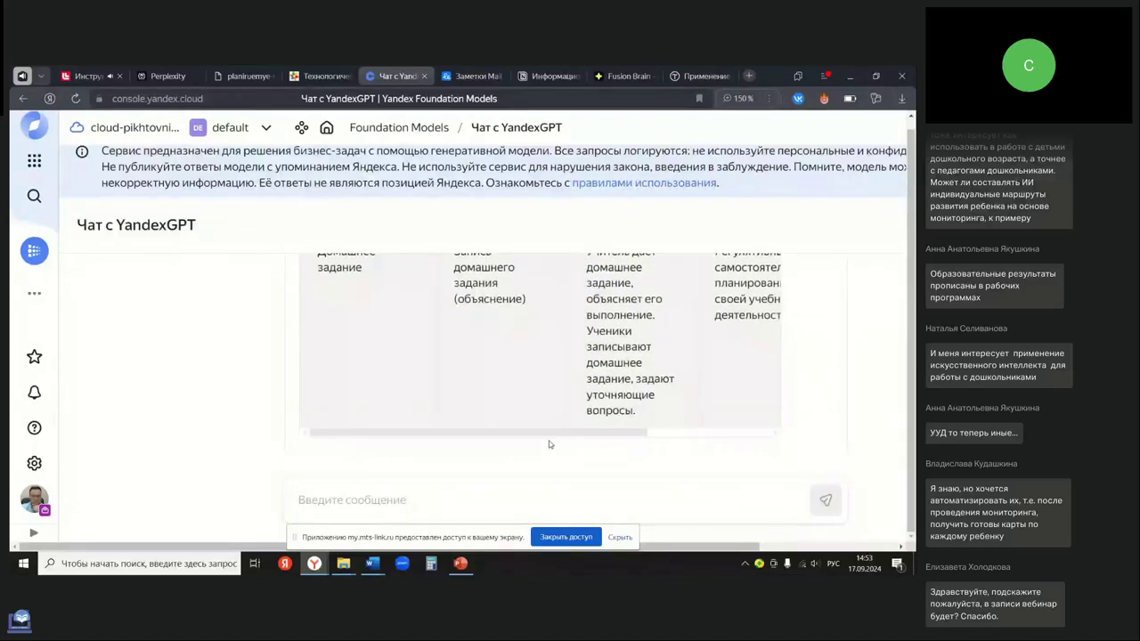
- Examine the remaining columns of the YandexGPT table for each lesson stage, including Формируемые УУД and the planned results
scroll(623, 434, "right", 2)
scroll(702, 426, "up", 4)
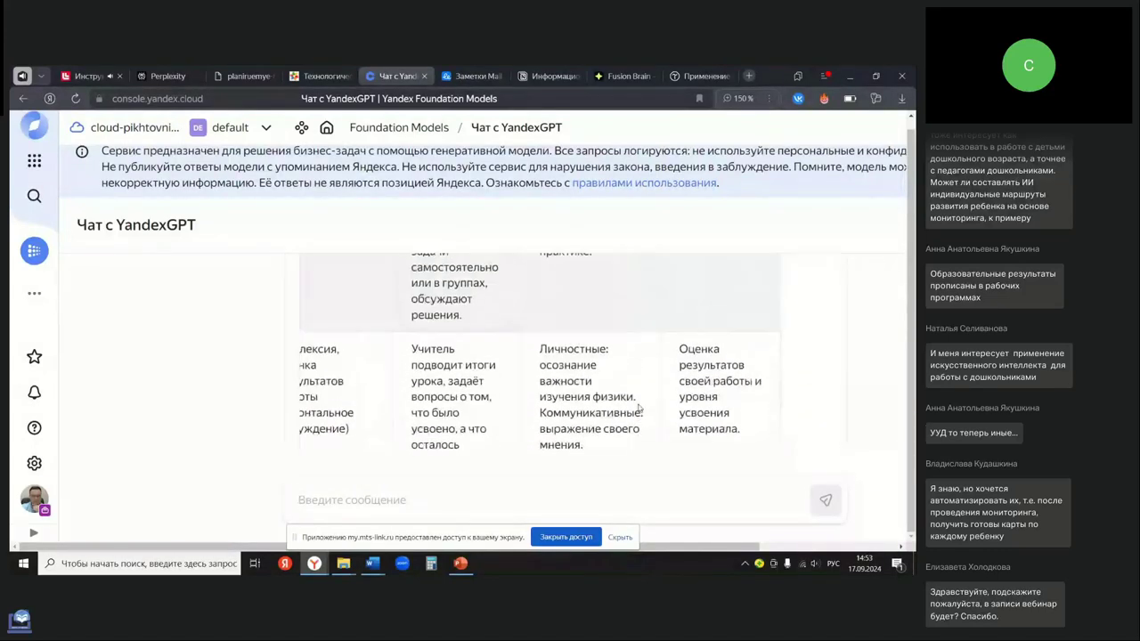
scroll(639, 407, "up", 4)
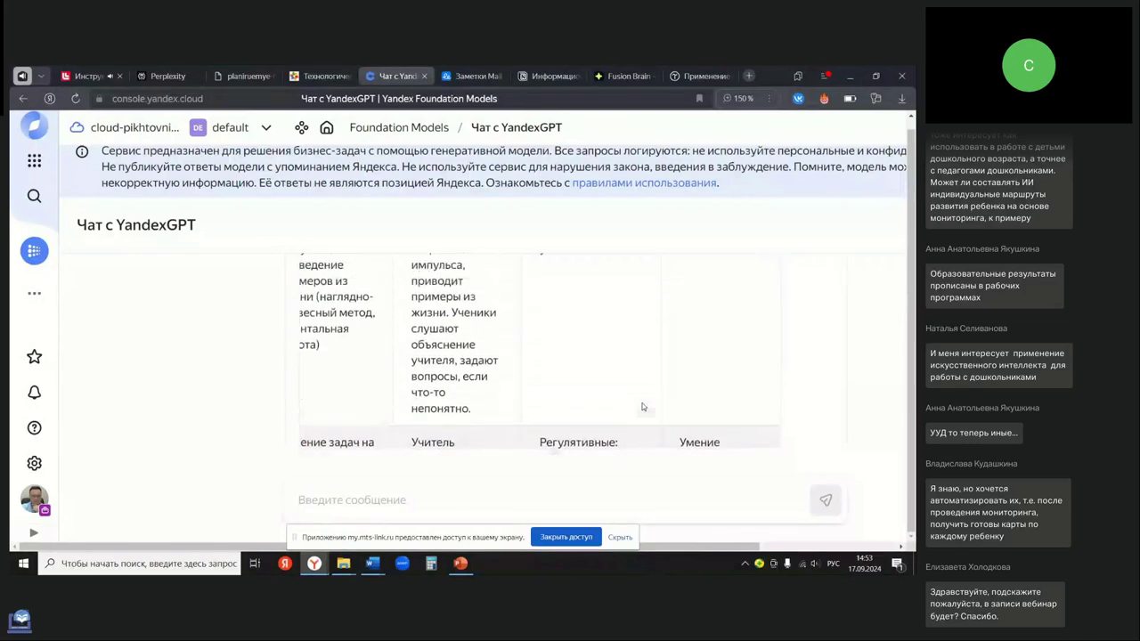
scroll(643, 409, "up", 5)
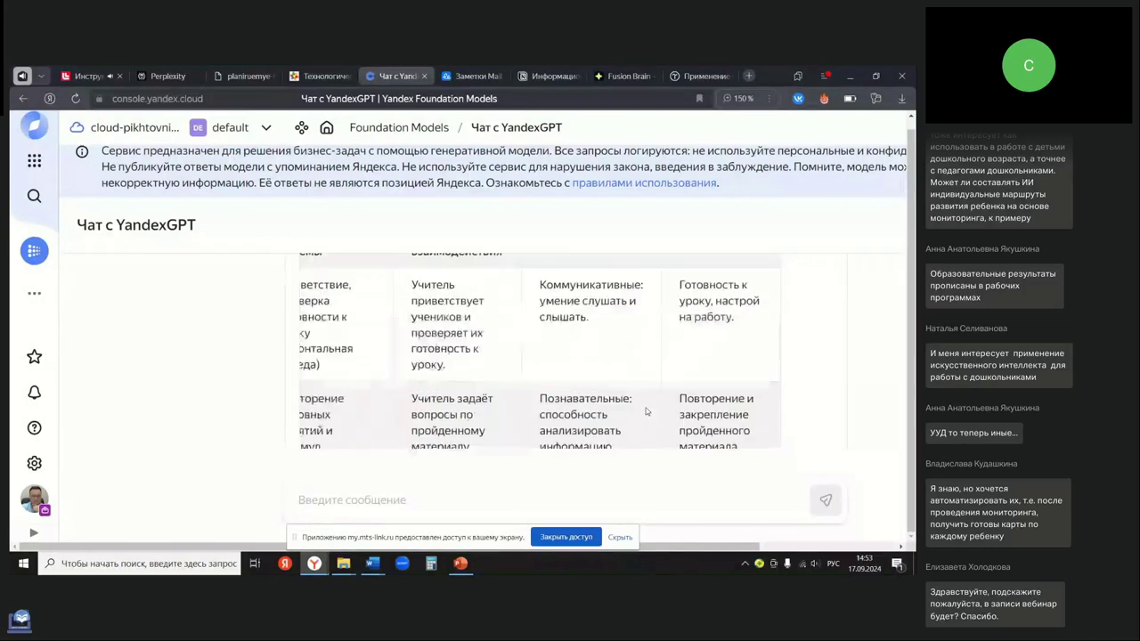
scroll(647, 411, "up", 2)
scroll(655, 476, "down", 10)
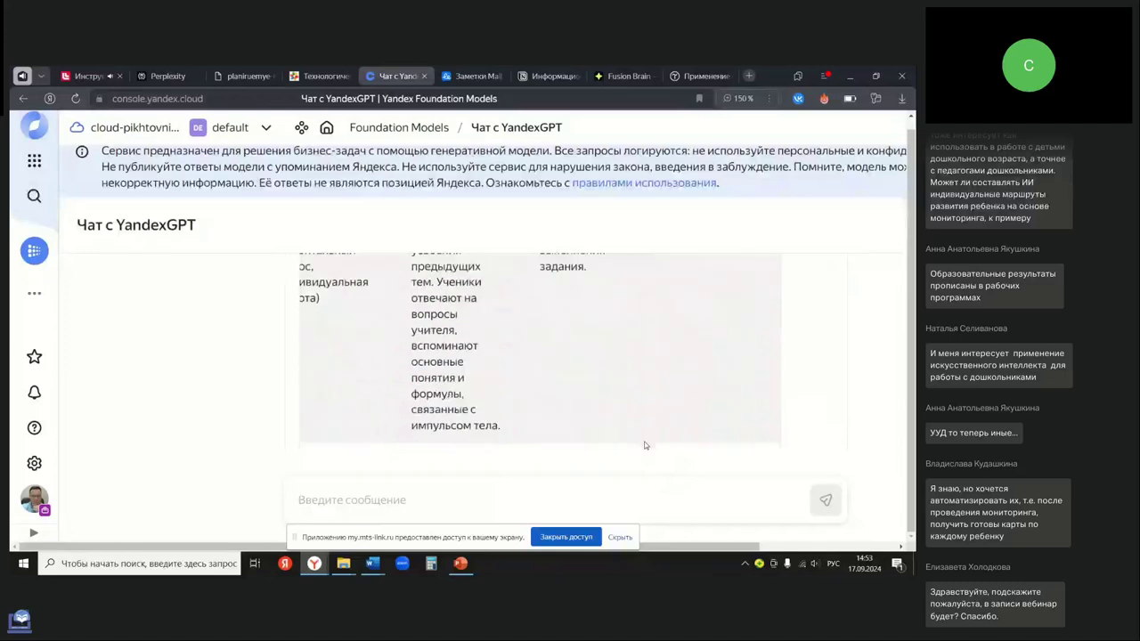
scroll(636, 438, "down", 4)
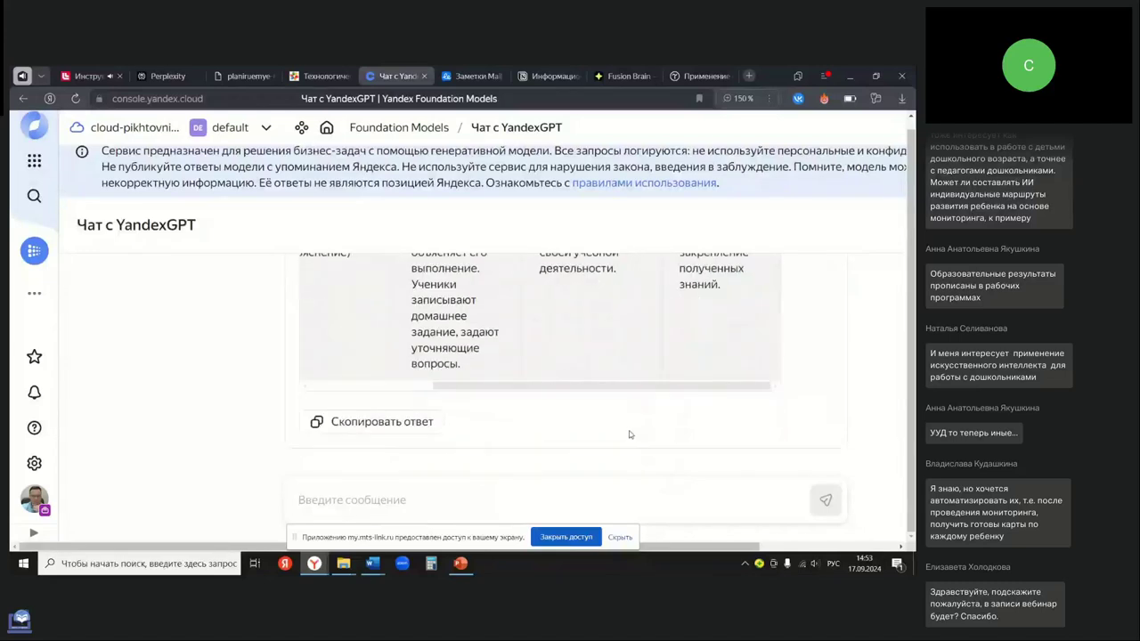
scroll(503, 391, "up", 5)
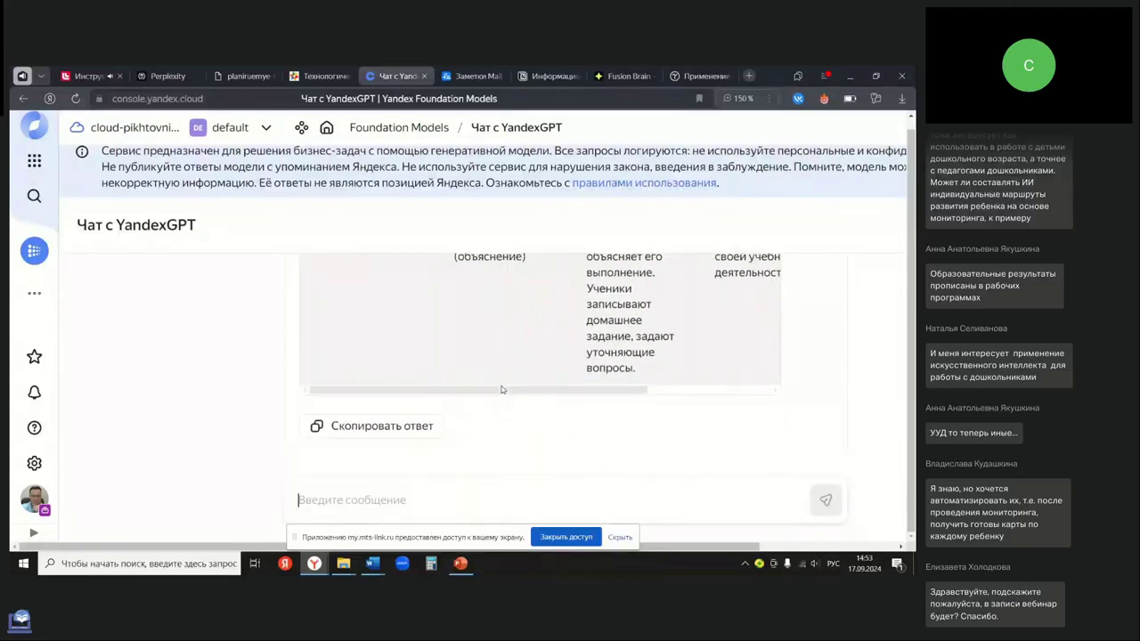
scroll(502, 391, "up", 6)
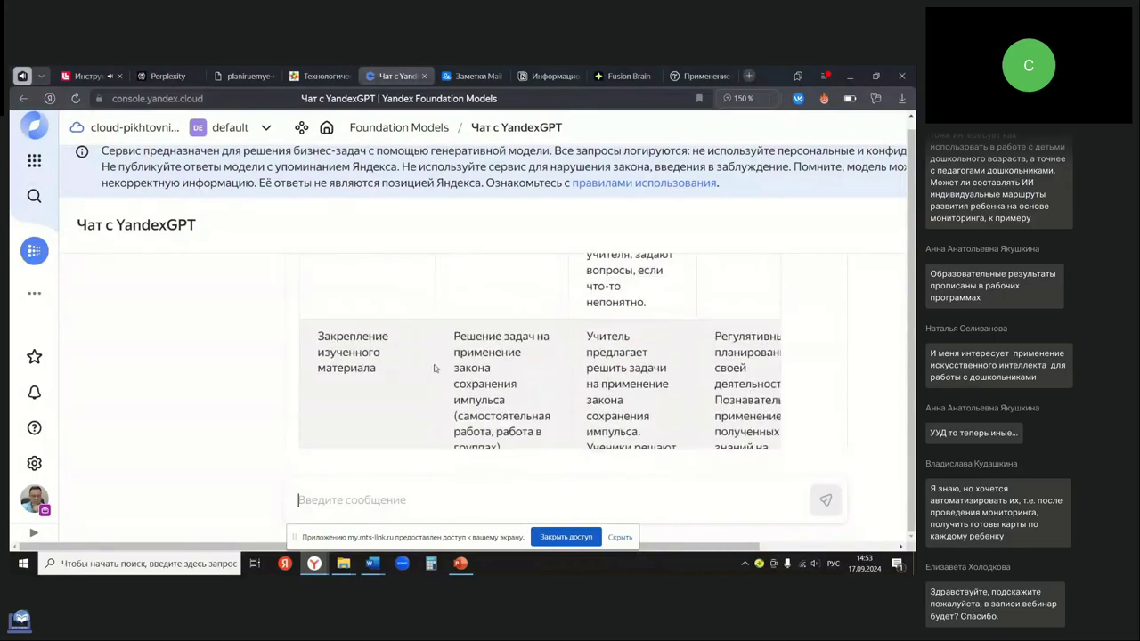
scroll(381, 491, "up", 8)
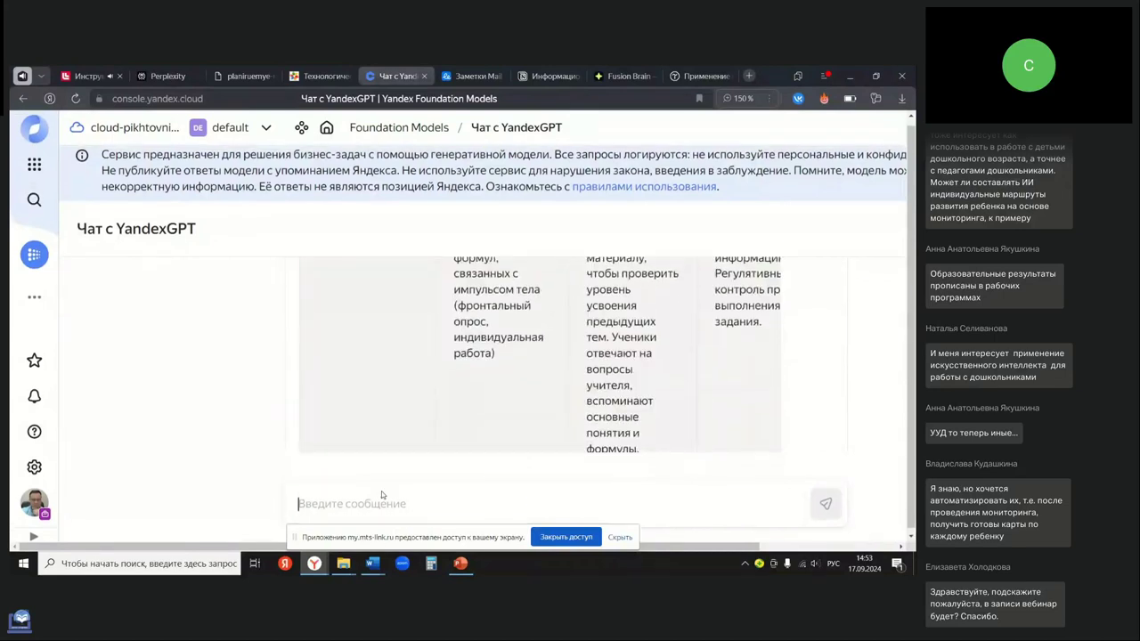
- Switch to the Word document «Тексты промтов» and copy the text of Промт 8
left_click(372, 563)
left_click(330, 512)
scroll(346, 423, "down", 2)
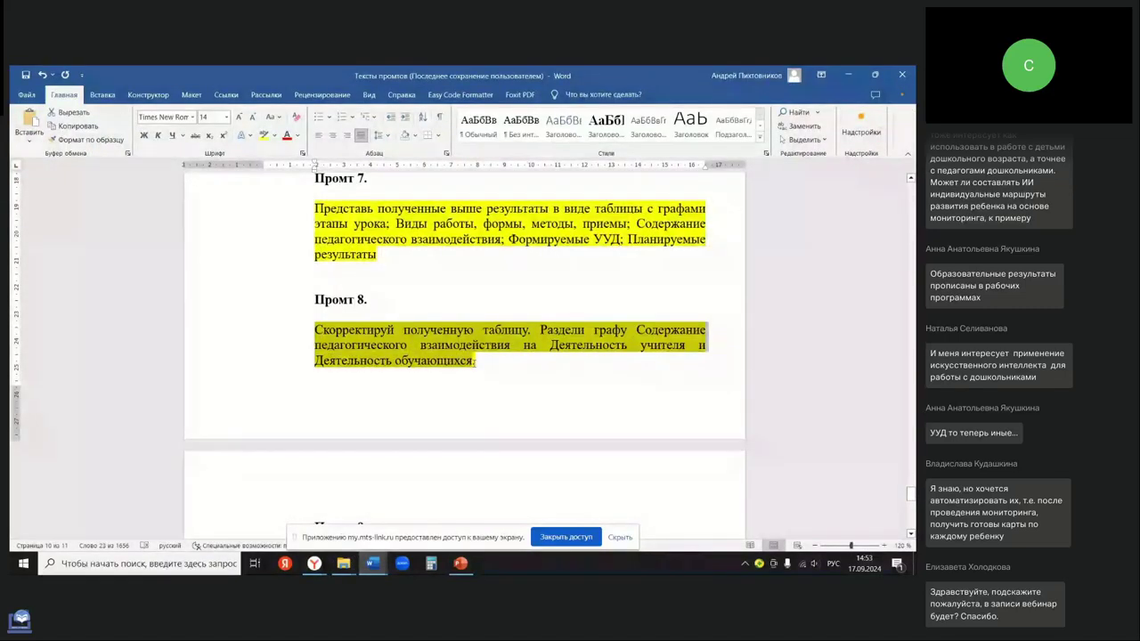
left_click_drag(474, 360, 475, 360)
key("ctrl+c")
- Return to the browser and check the Деятельность учителя and Деятельность обучающихся columns in the sample lesson table on pedsovet.su
left_click(315, 563)
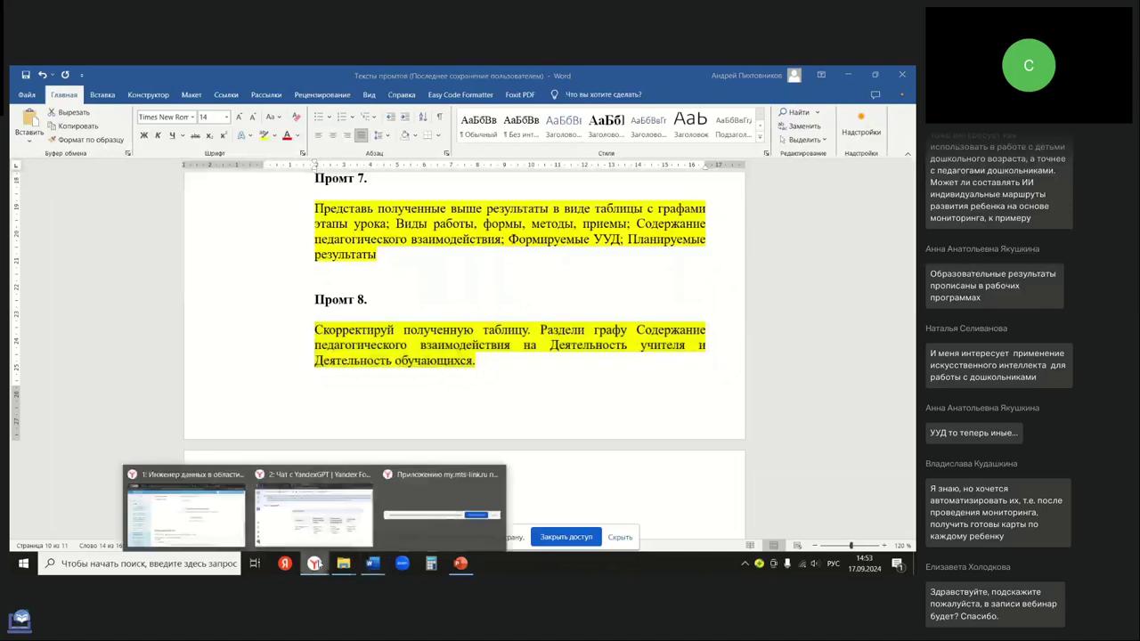
left_click(318, 570)
left_click(331, 76)
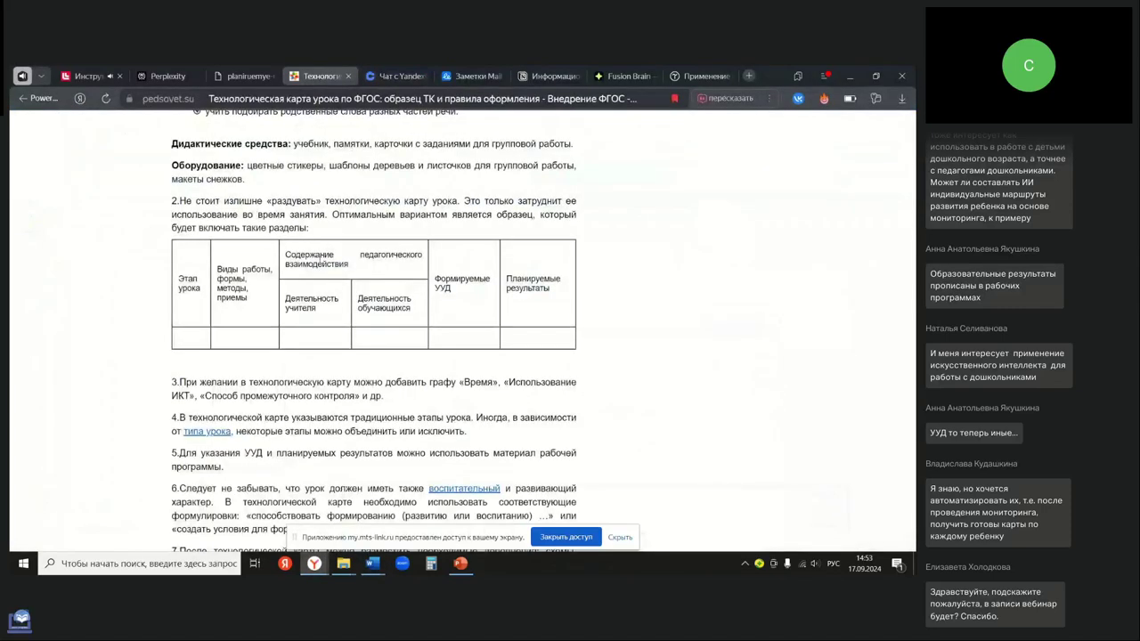
left_click_drag(296, 304, 409, 309)
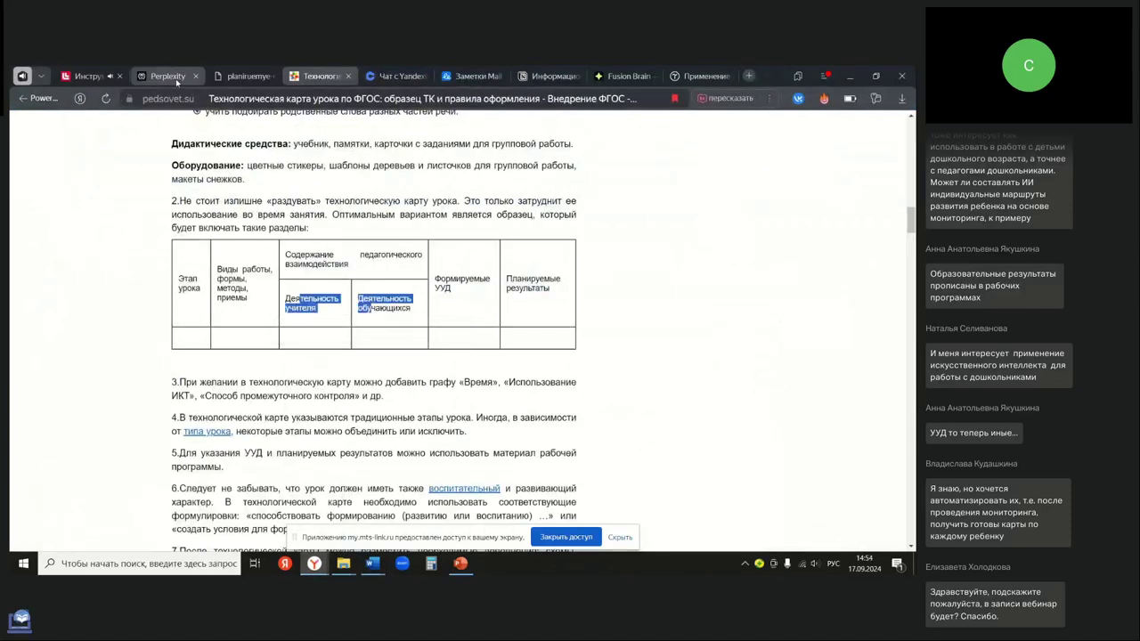
- In Perplexity, submit the copied prompt «Скорректируй полученную таблицу. Раздели графу Содержание педагогического взаимодействия на Деятельность учителя и Деятельность обучающихся.»
left_click(175, 77)
left_click(436, 493)
type("Сохрани получившуюся таблицу. Раздели графу: Содержание педагогического взаимодействия на Деятельность учителя и Деятельность обучающихся")
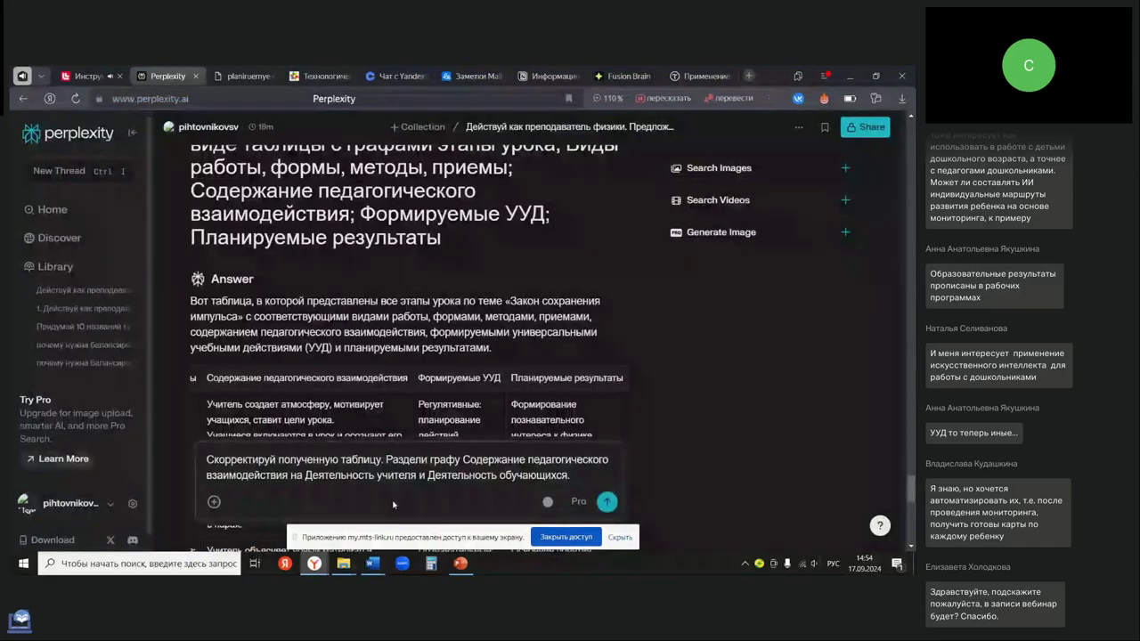
key("Return")
- Submit the same request to split the Содержание педагогического взаимодействия column in the YandexGPT chat
left_click(392, 76)
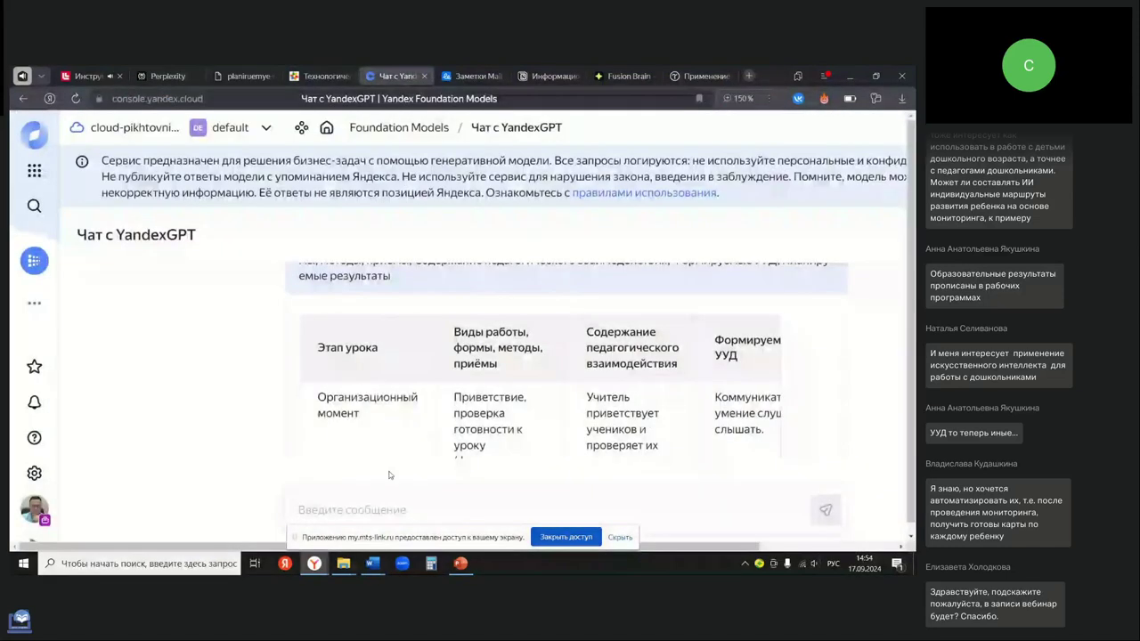
key("ctrl+v")
key("Return")
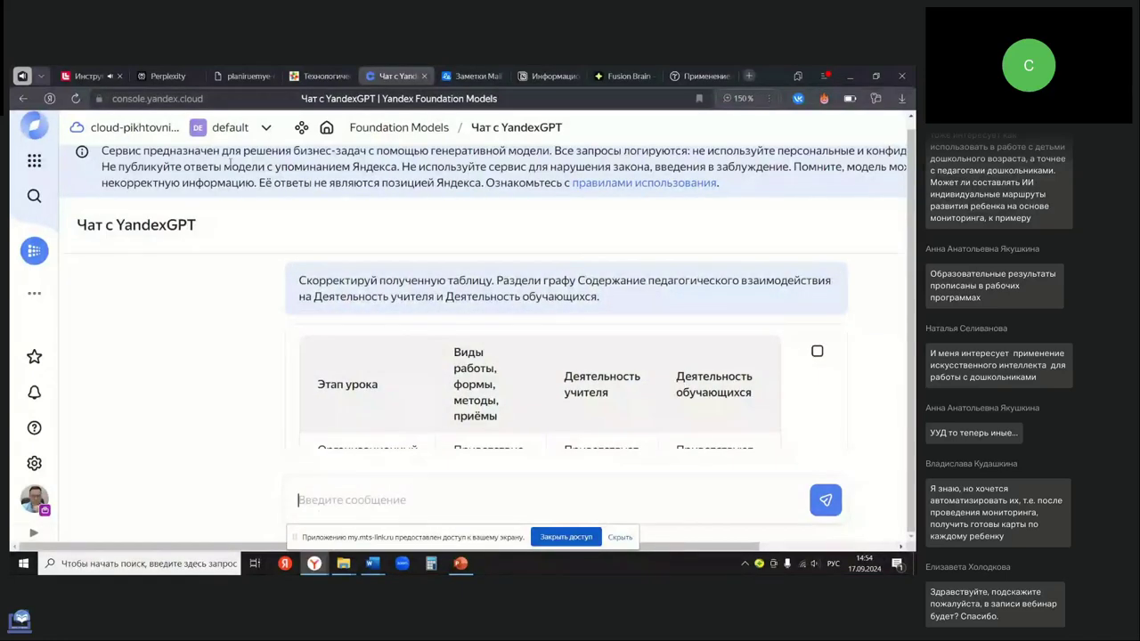
- Examine the corrected lesson table in Perplexity, including the teacher and student activity columns and the planned results
key("ctrl+2")
scroll(453, 335, "down", 3)
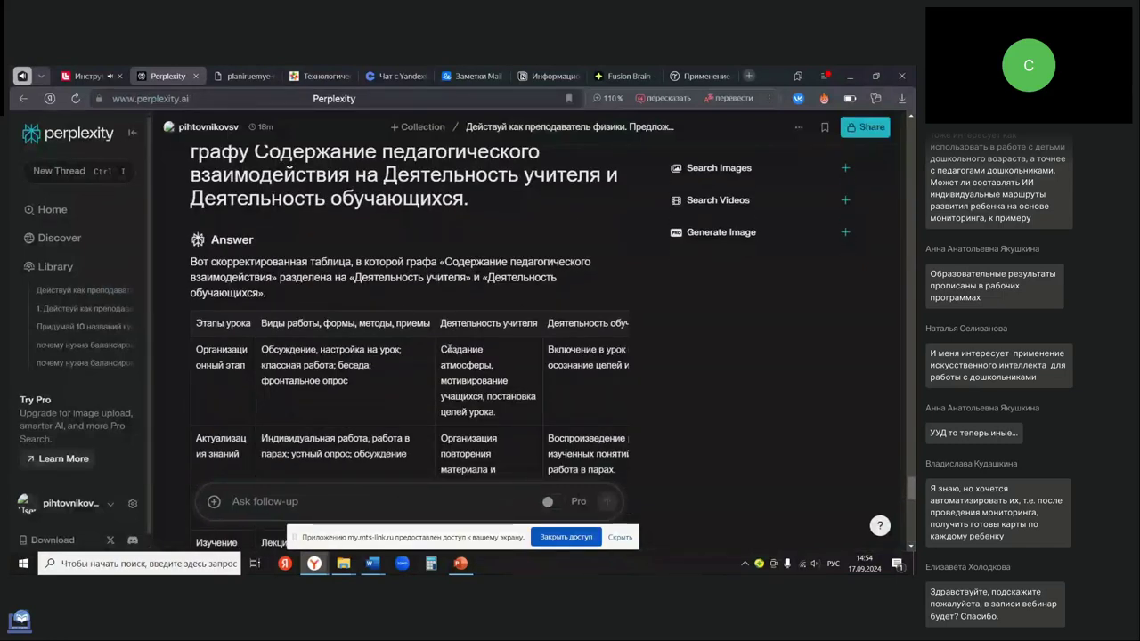
scroll(450, 349, "down", 4)
scroll(442, 412, "down", 10)
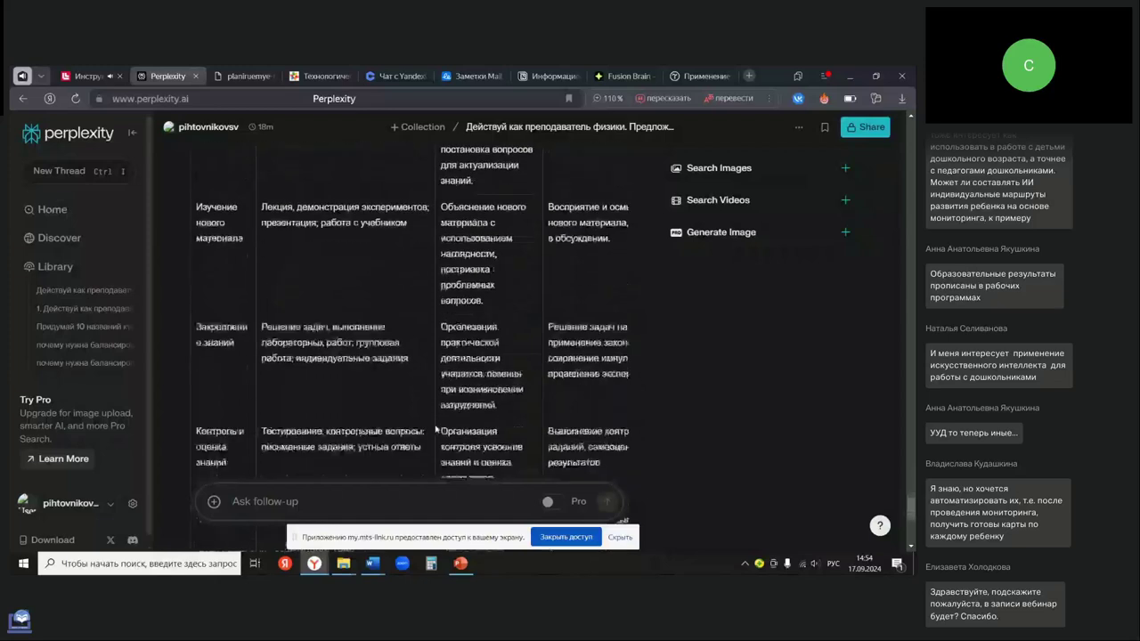
scroll(388, 281, "right", 3)
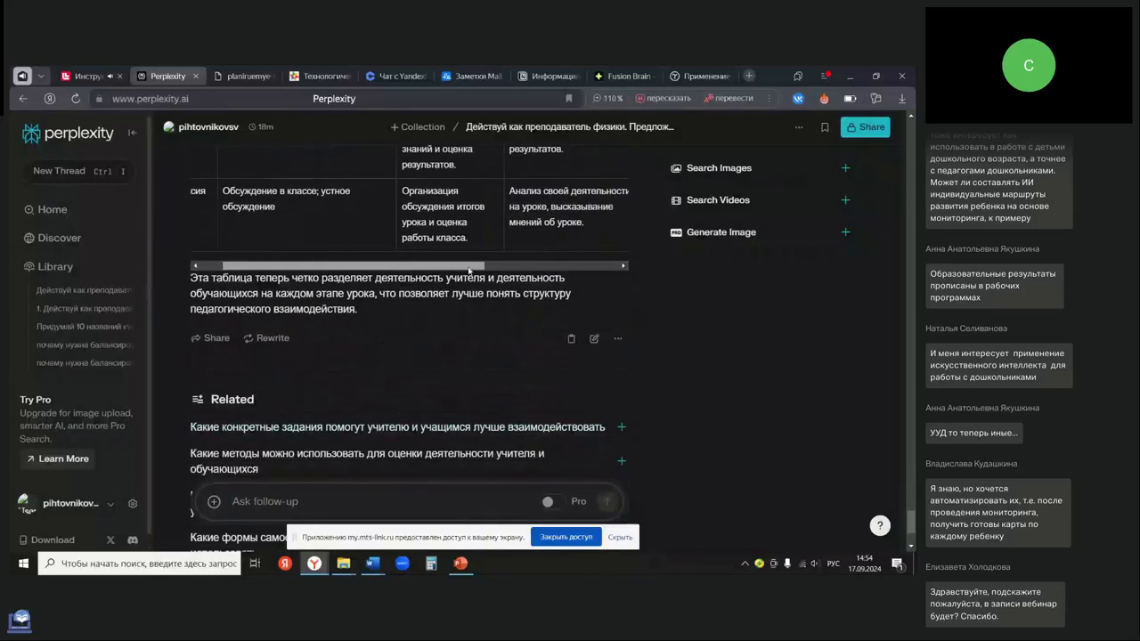
scroll(495, 283, "up", 5)
scroll(495, 283, "up", 5)
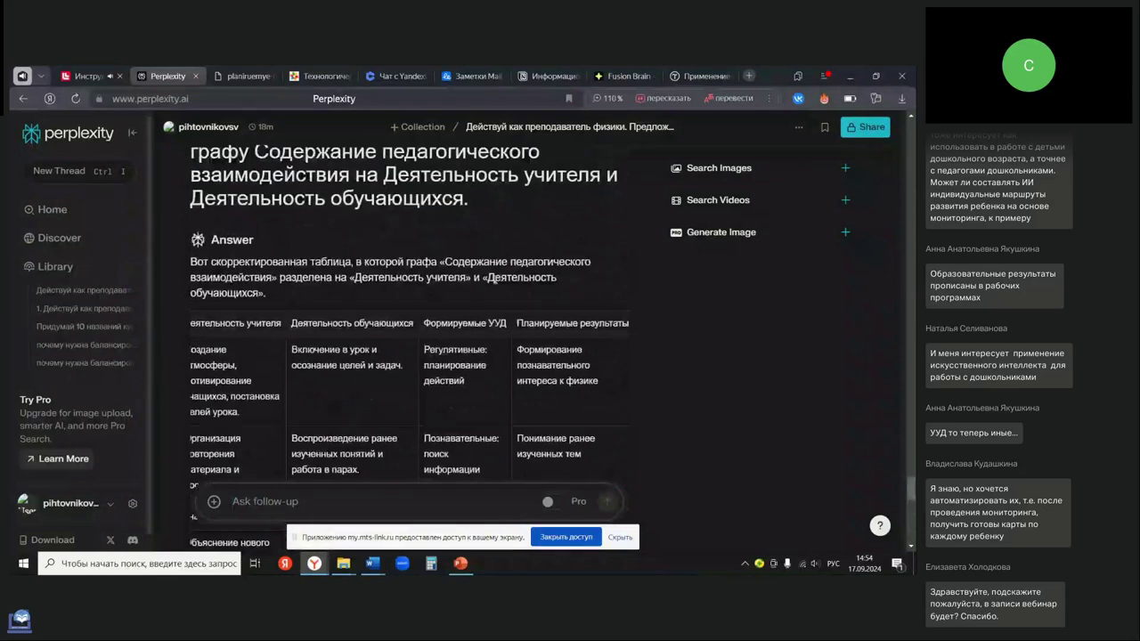
- Check the remaining rows of the corrected Perplexity table down to its end, then its Деятельность учителя and Деятельность обучающихся column headings
scroll(507, 413, "down", 6)
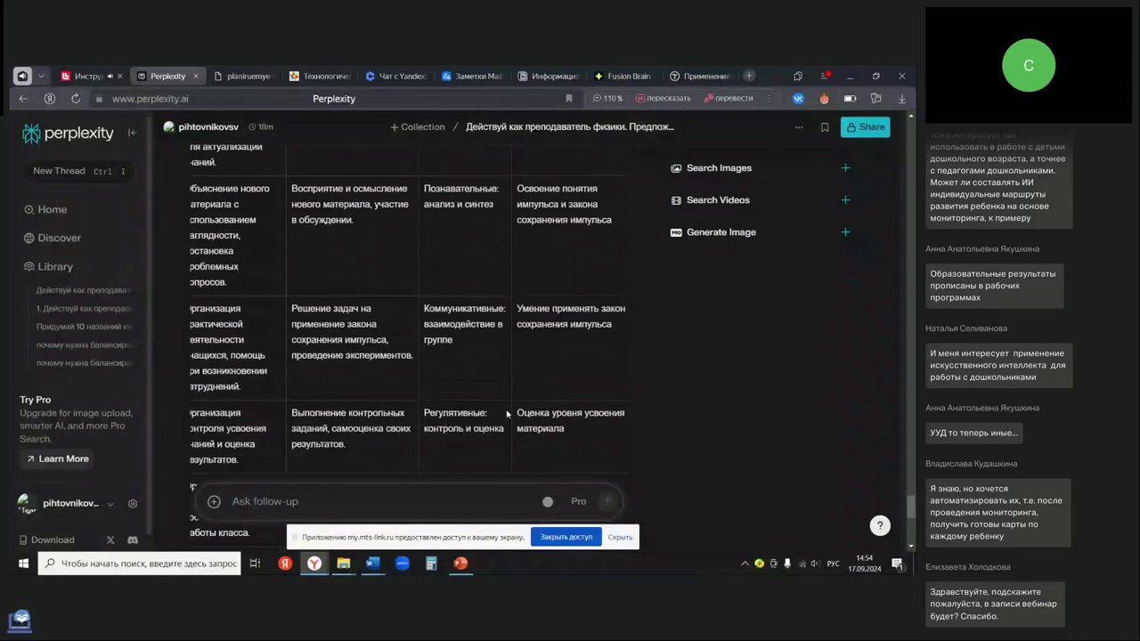
scroll(507, 413, "down", 5)
scroll(442, 333, "left", 2)
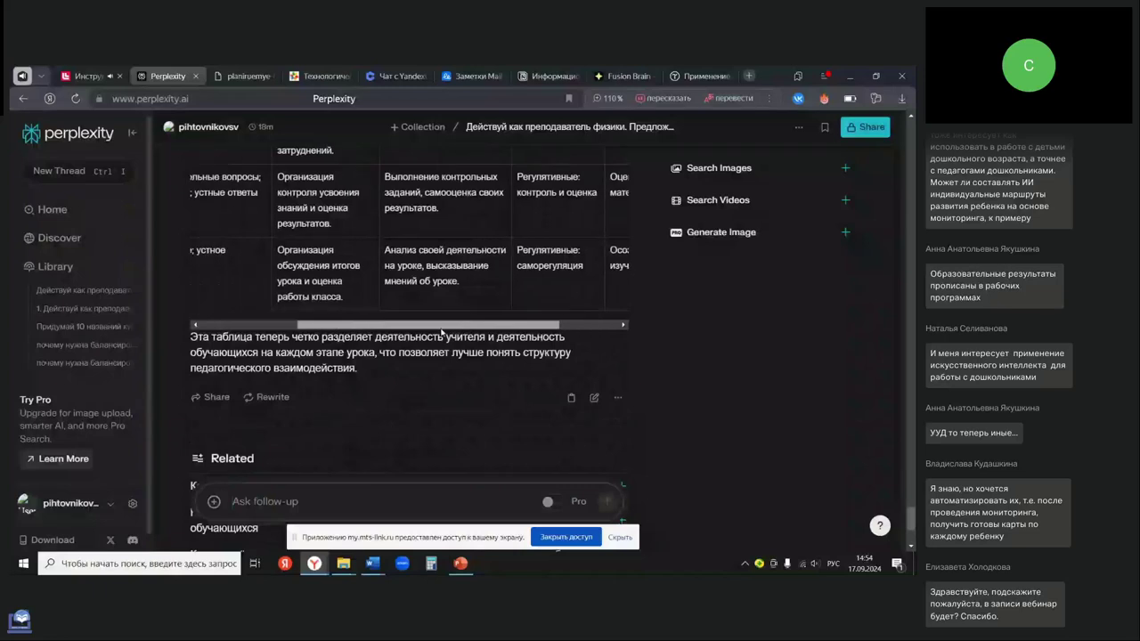
scroll(442, 333, "up", 10)
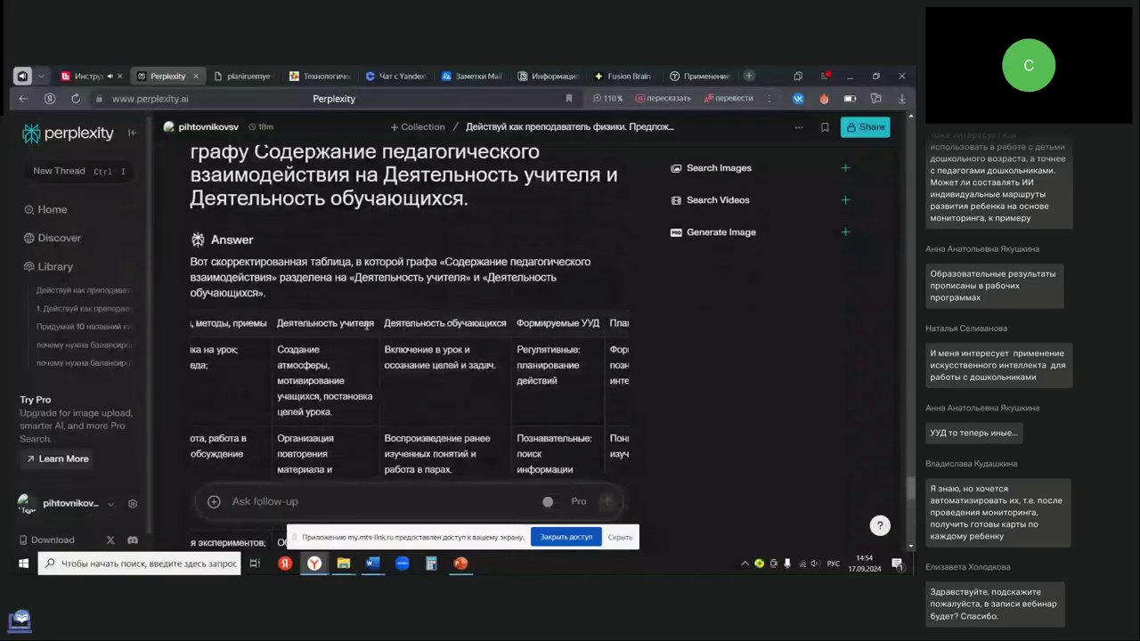
left_click_drag(367, 326, 434, 417)
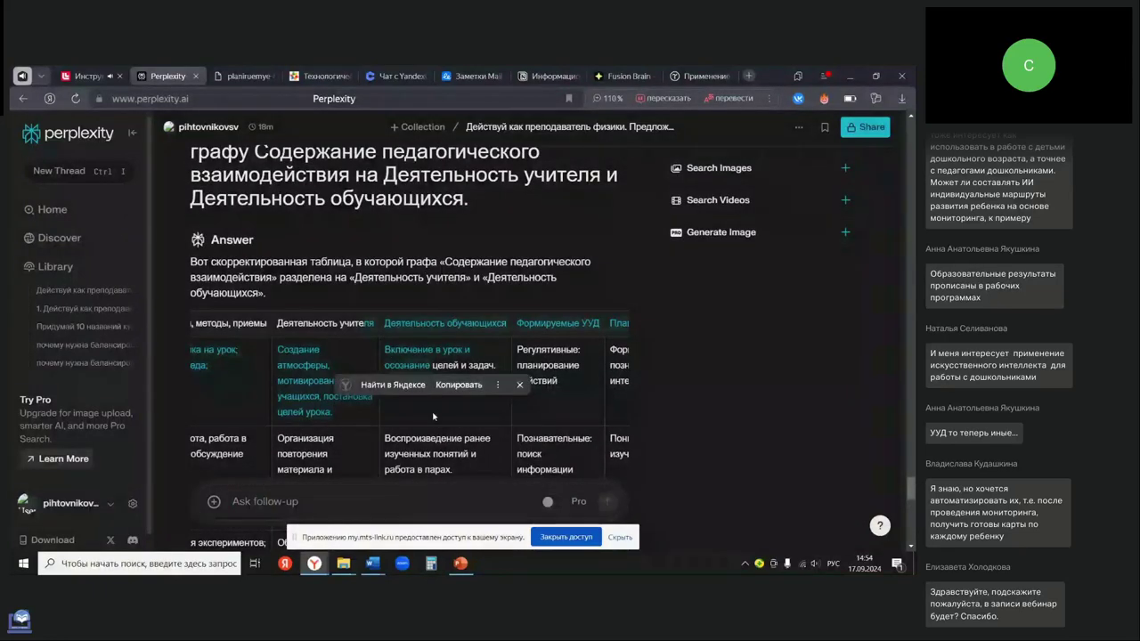
key("ctrl+c")
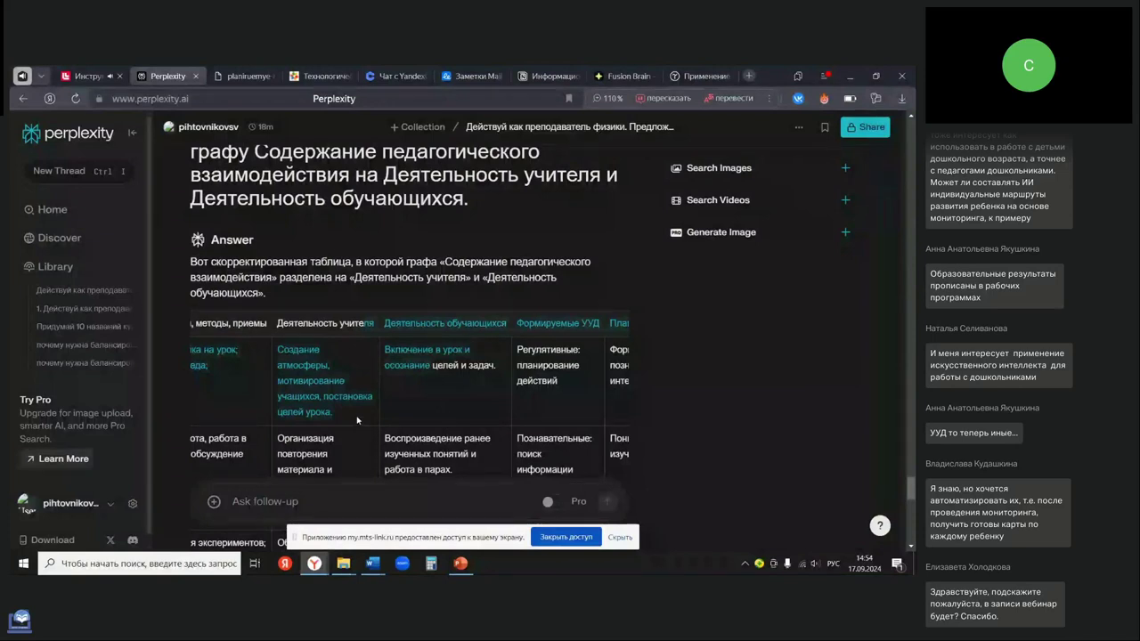
- Switch to the YandexGPT chat and examine how its corrected lesson table divides teacher and student activities by lesson stage
key("ctrl+5")
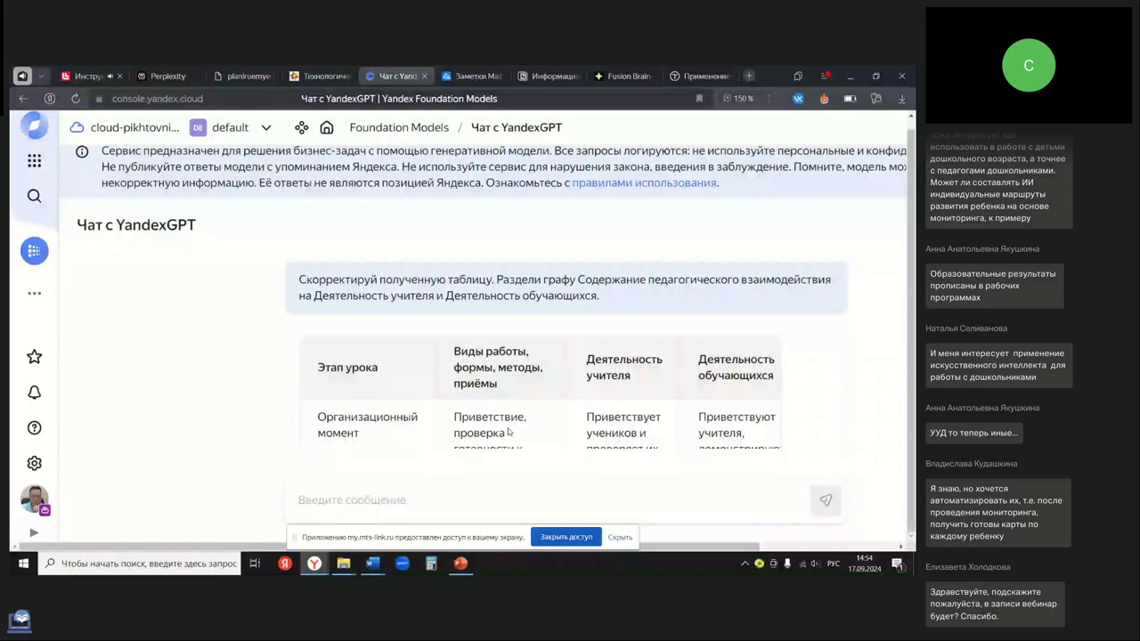
scroll(509, 432, "down", 3)
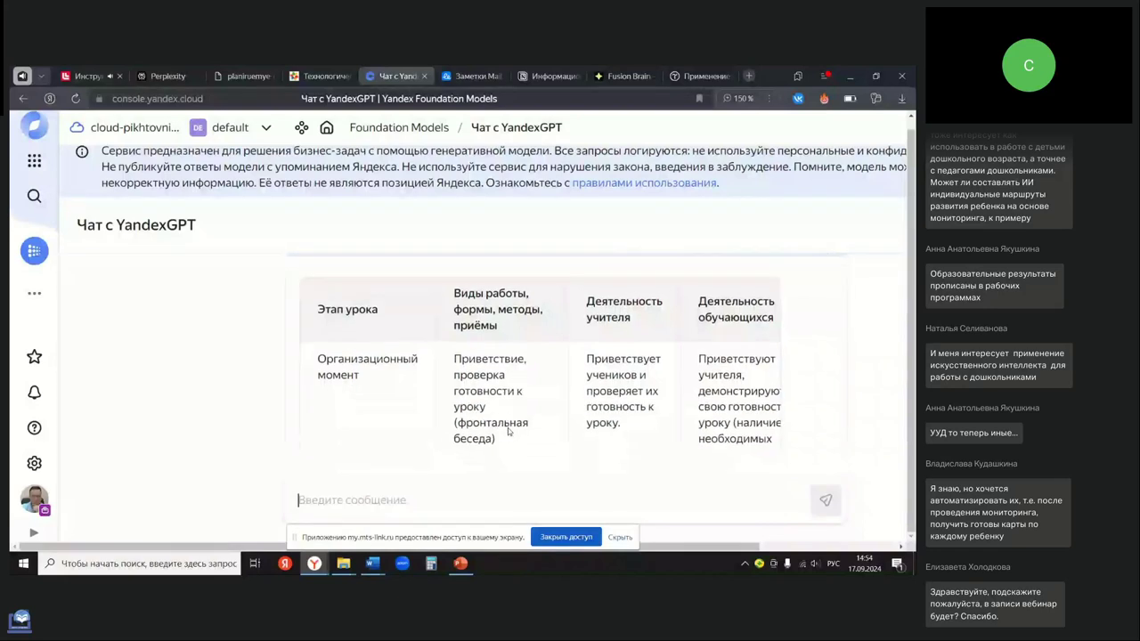
scroll(623, 346, "up", 2)
scroll(410, 464, "down", 3)
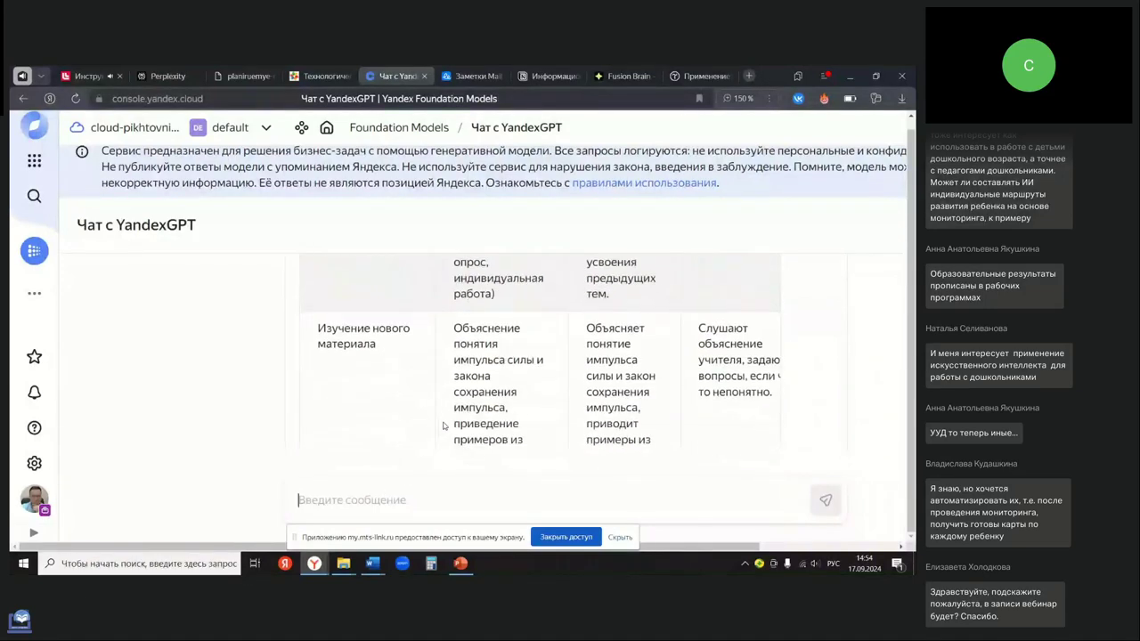
scroll(541, 399, "up", 4)
left_click_drag(627, 375, 739, 418)
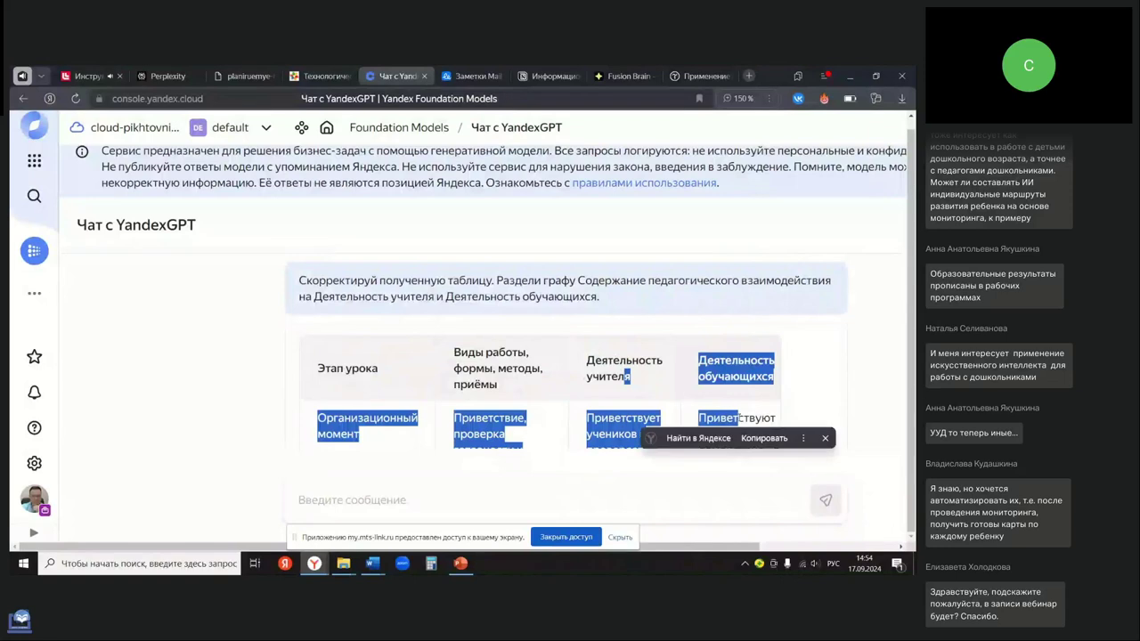
left_click(633, 384)
scroll(632, 396, "down", 3)
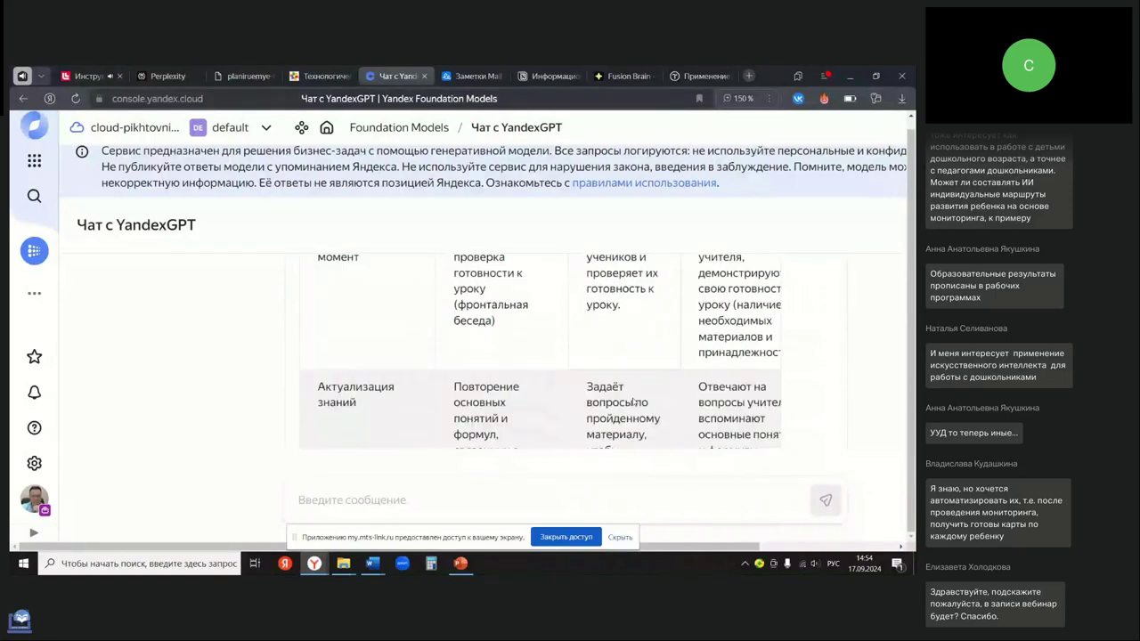
scroll(629, 400, "down", 3)
scroll(629, 400, "up", 3)
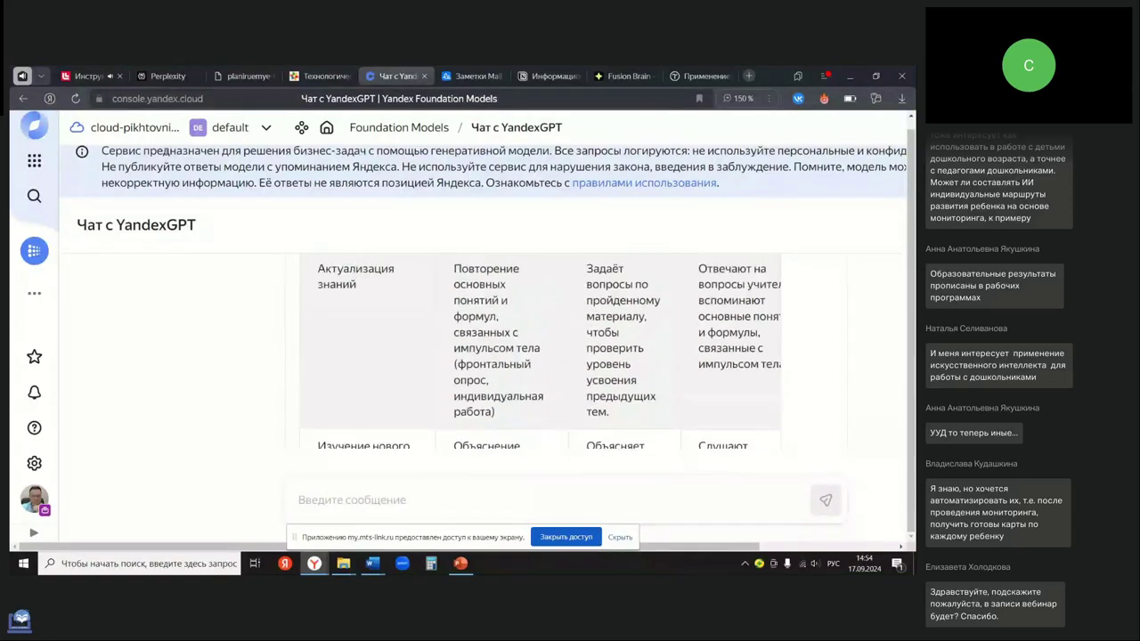
- Switch to the Word document Тексты промтов and copy the text of Промт 9, «Придумай 10 тестовых заданий по теме урока.»
left_click(153, 79)
mouse_move(373, 563)
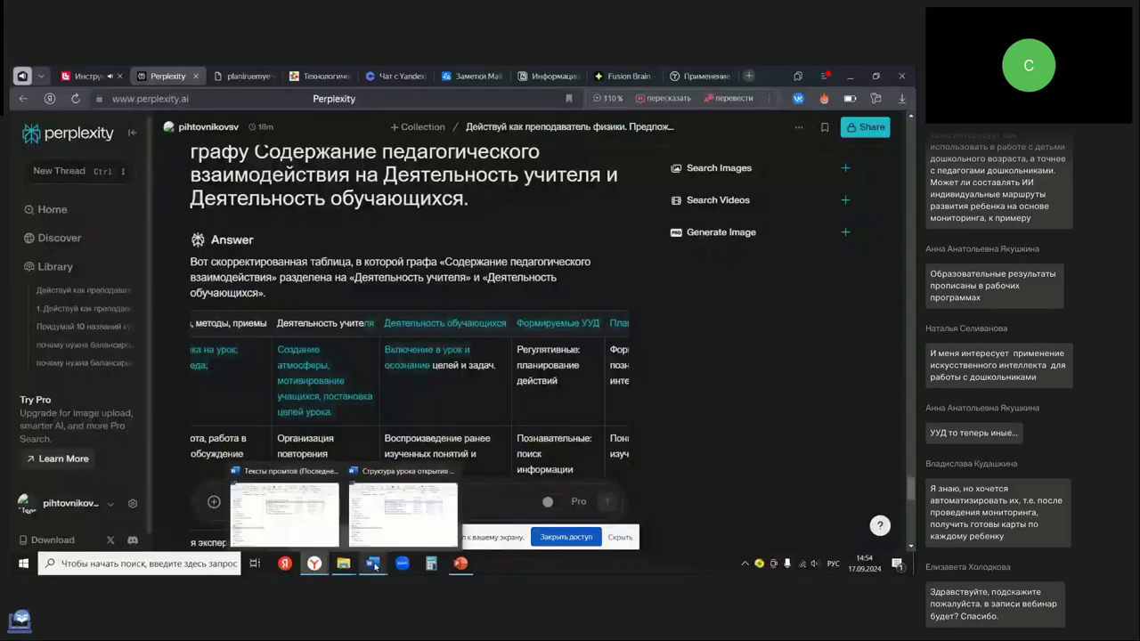
left_click(328, 530)
scroll(301, 367, "down", 5)
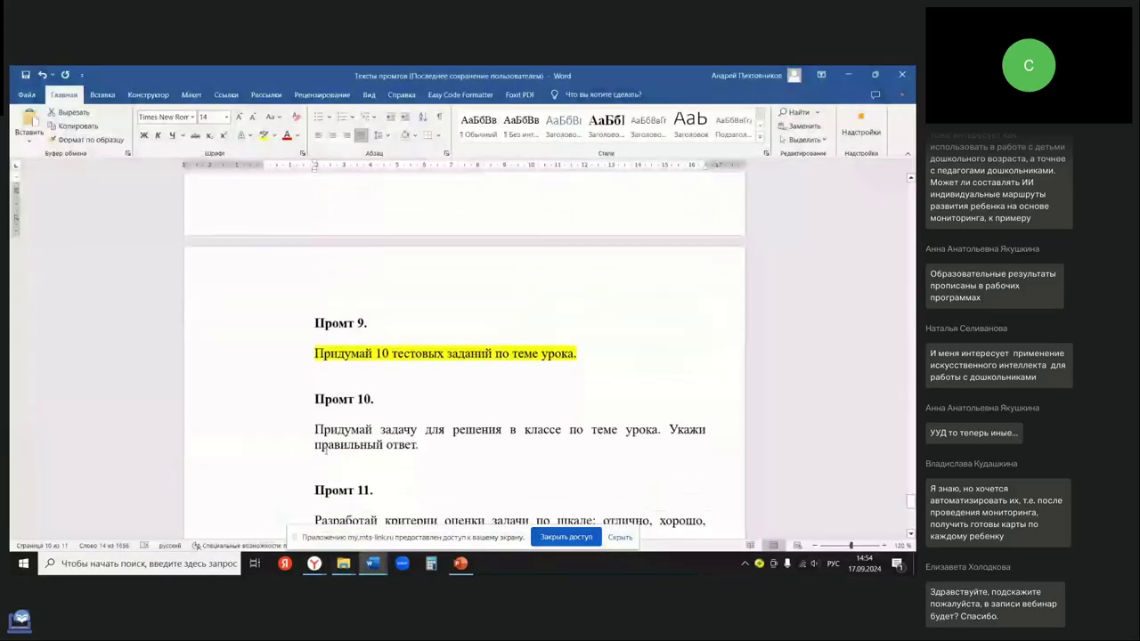
triple_click(415, 356)
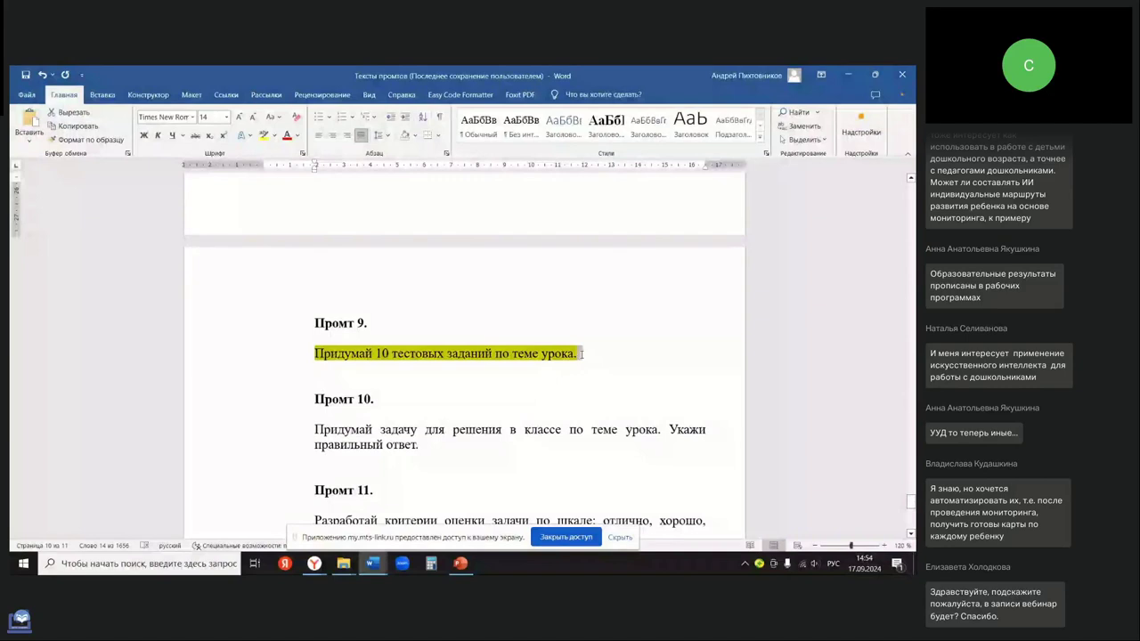
- Return to the Perplexity thread in the browser and submit the follow-up «Придумай 10 тестовых заданий по теме урока.»
mouse_move(314, 563)
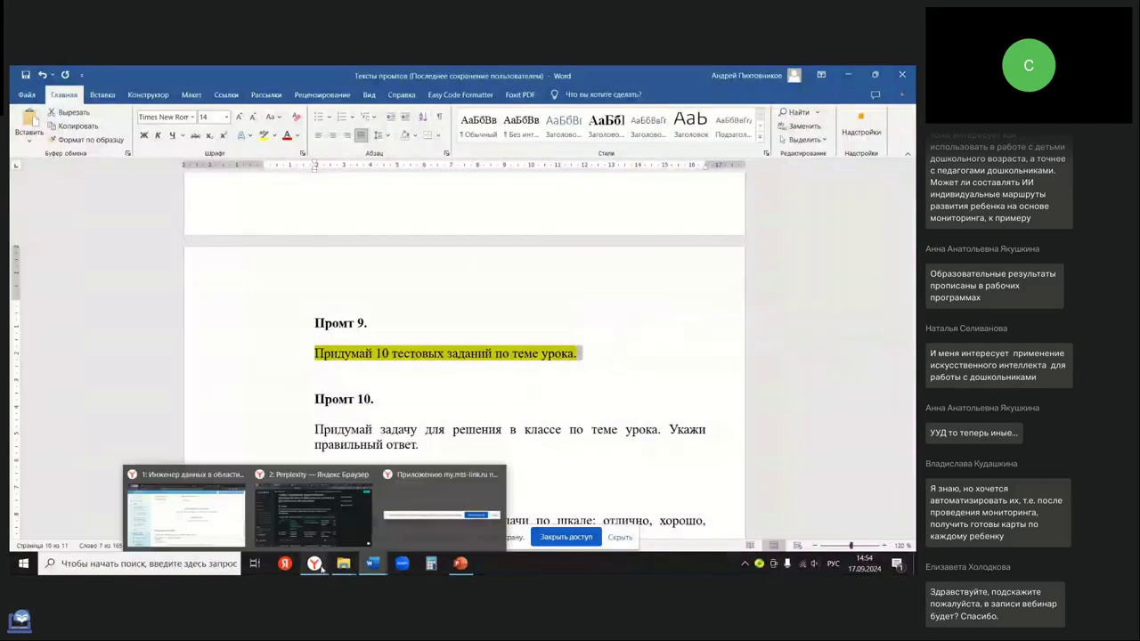
left_click(233, 522)
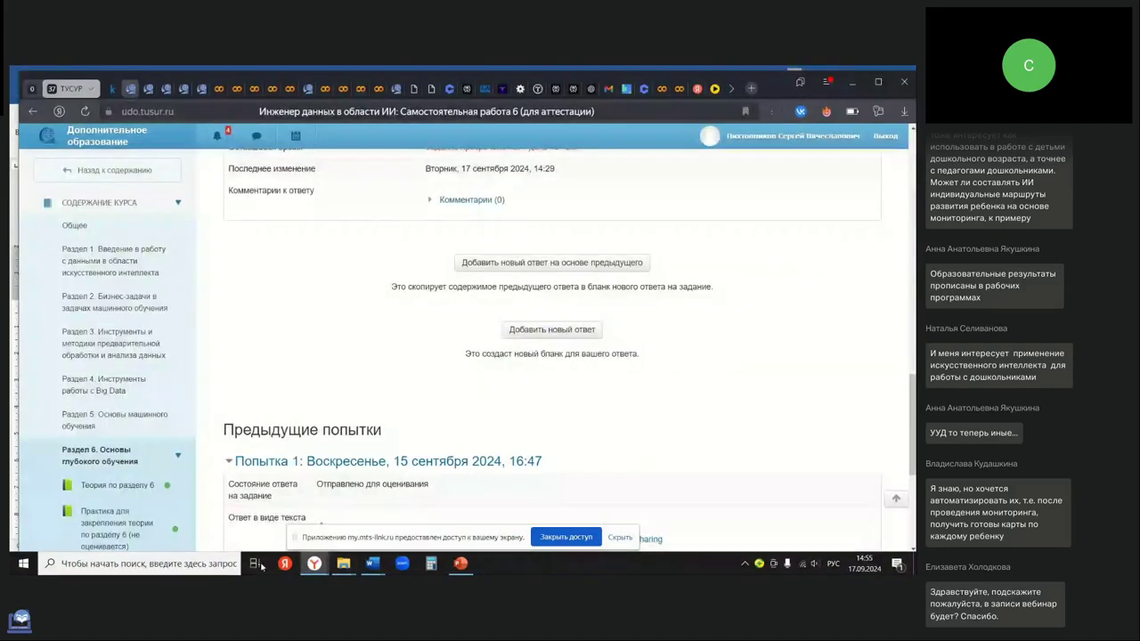
mouse_move(313, 563)
left_click(340, 523)
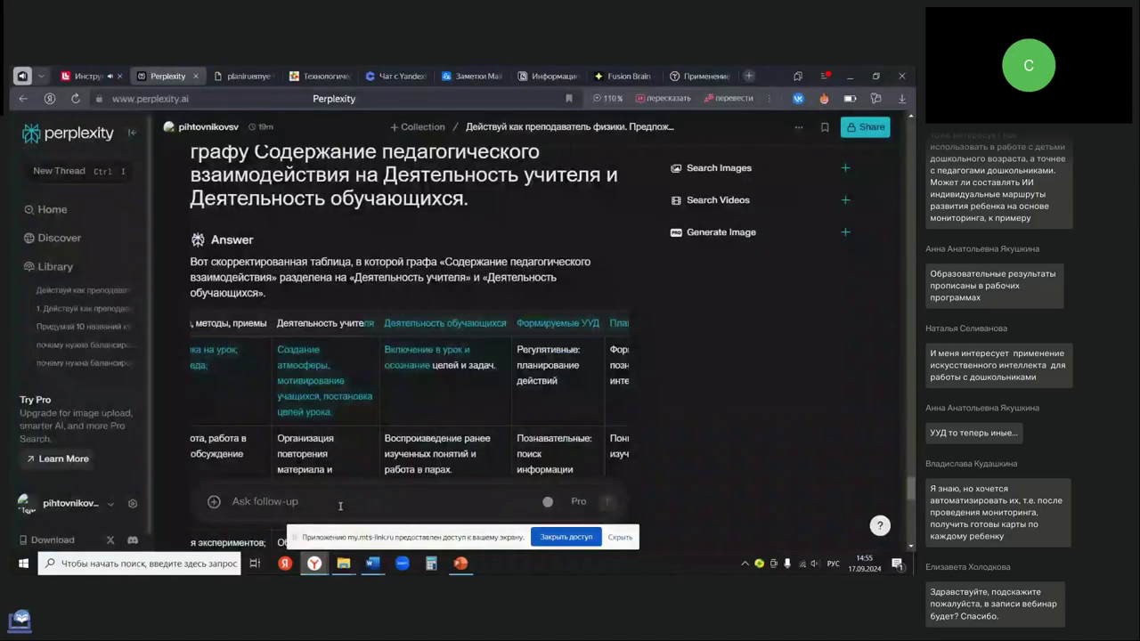
scroll(330, 408, "down", 10)
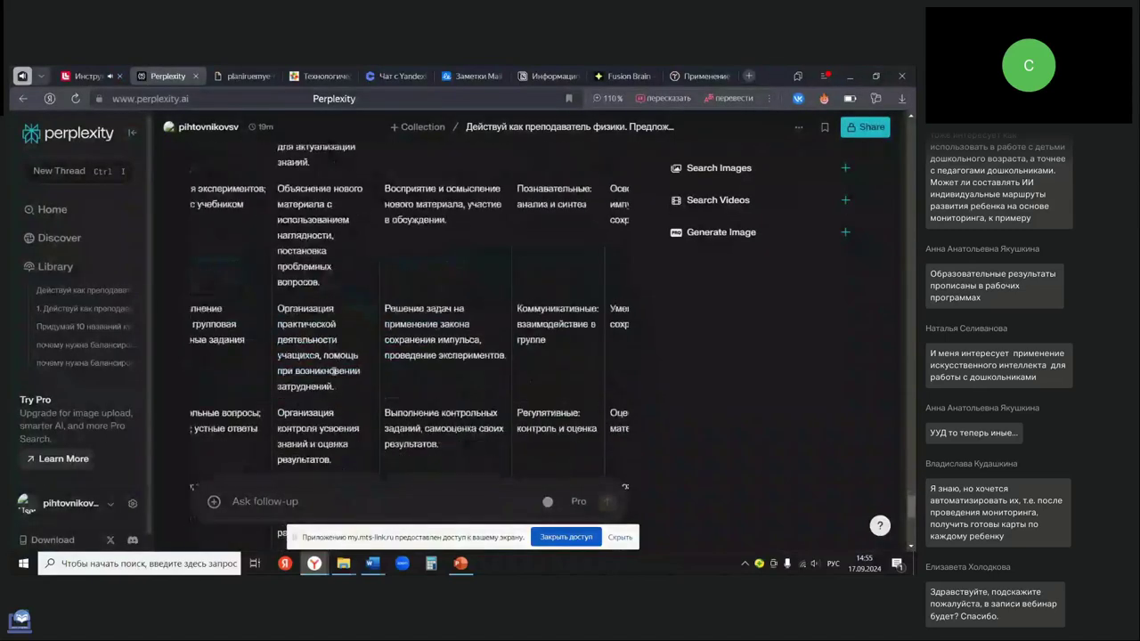
left_click(317, 498)
type("Придумай 10 тестовых заданий по теме урока.")
key("Return")
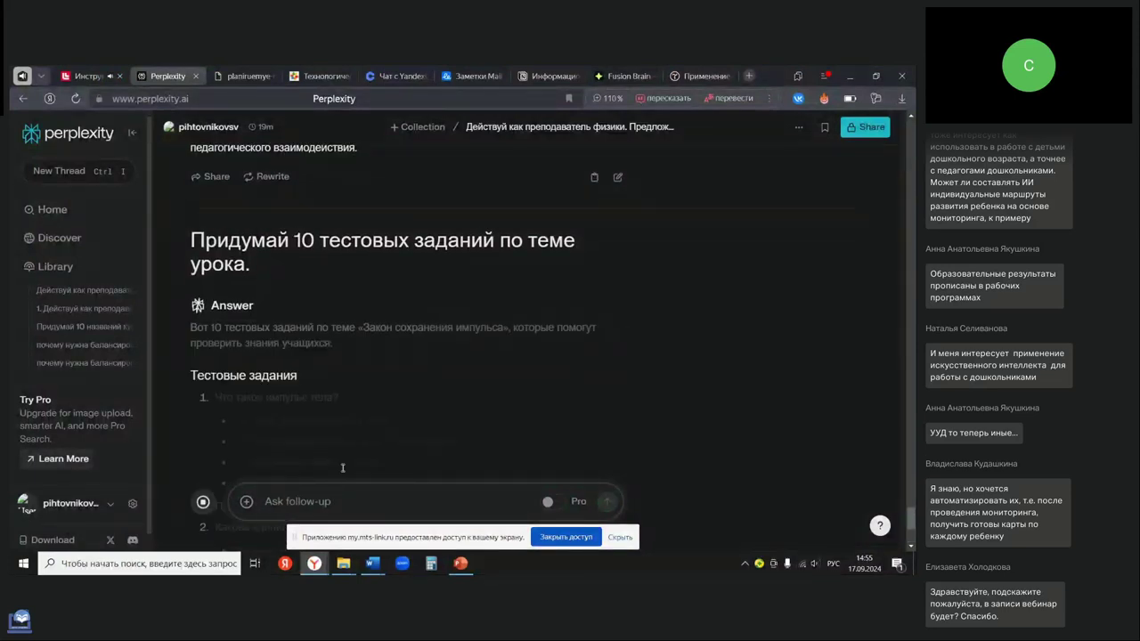
- Submit the same request for 10 test tasks on the lesson topic in the YandexGPT chat
left_click(395, 77)
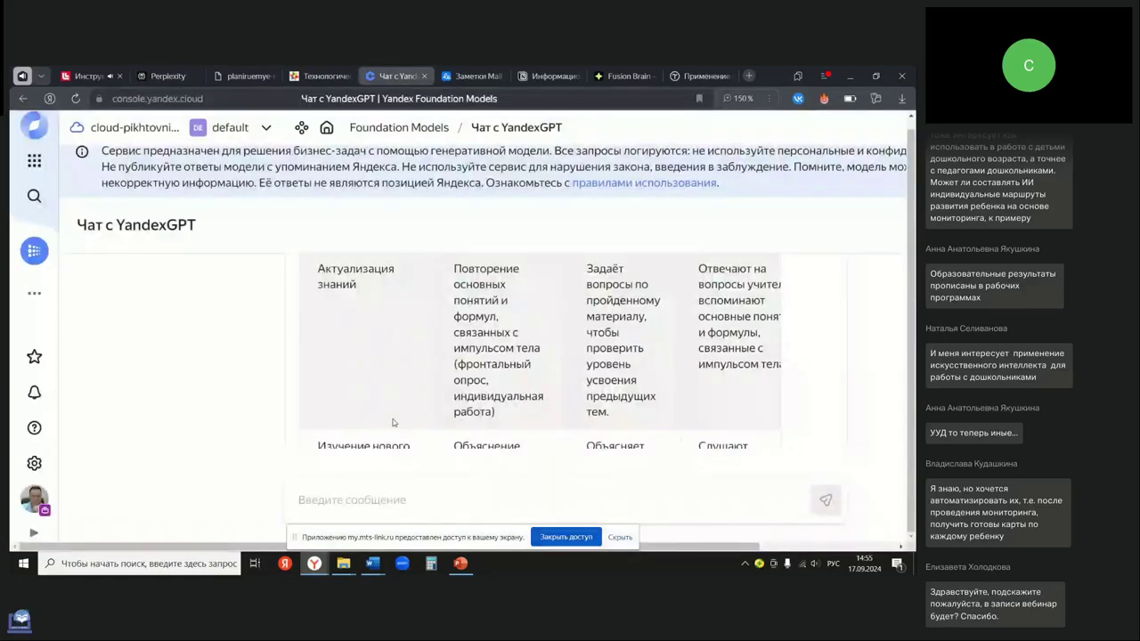
type("Придумай 10 тестовых заданий по теме урока.")
key("Return")
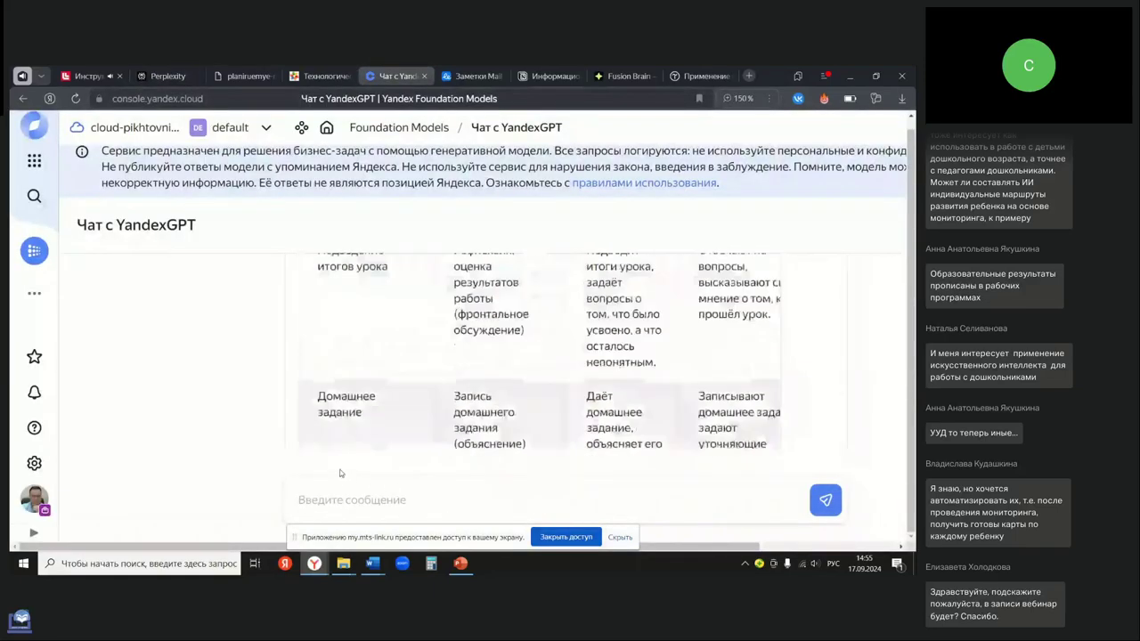
- Return to Perplexity and read through the generated test tasks, checking the answer options and the correct answer given for each question
left_click(165, 76)
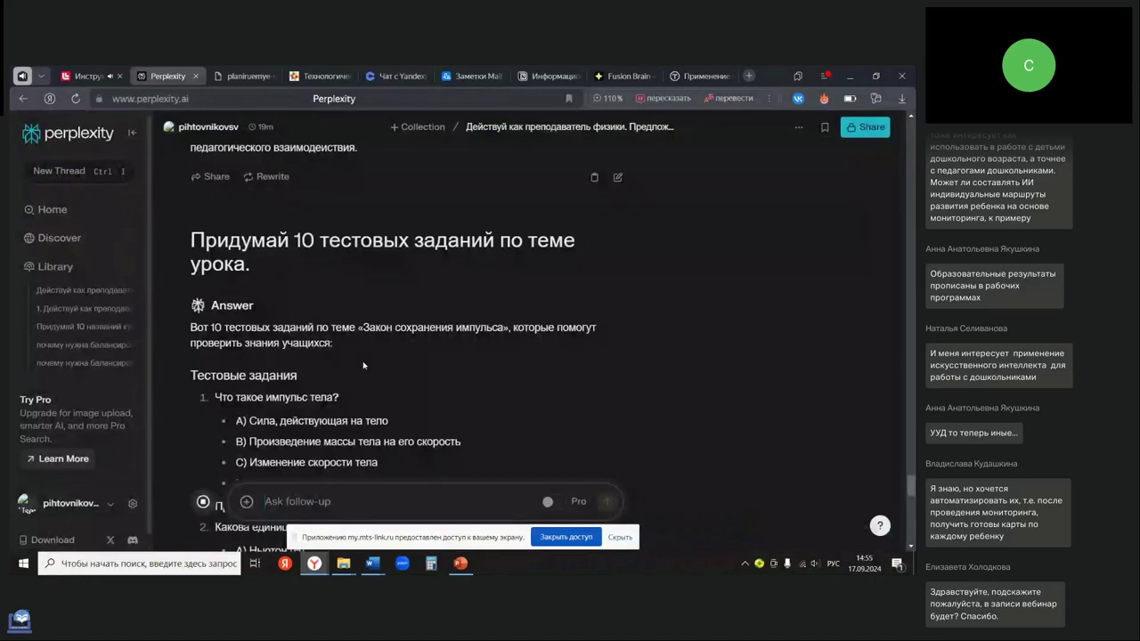
scroll(365, 364, "down", 1)
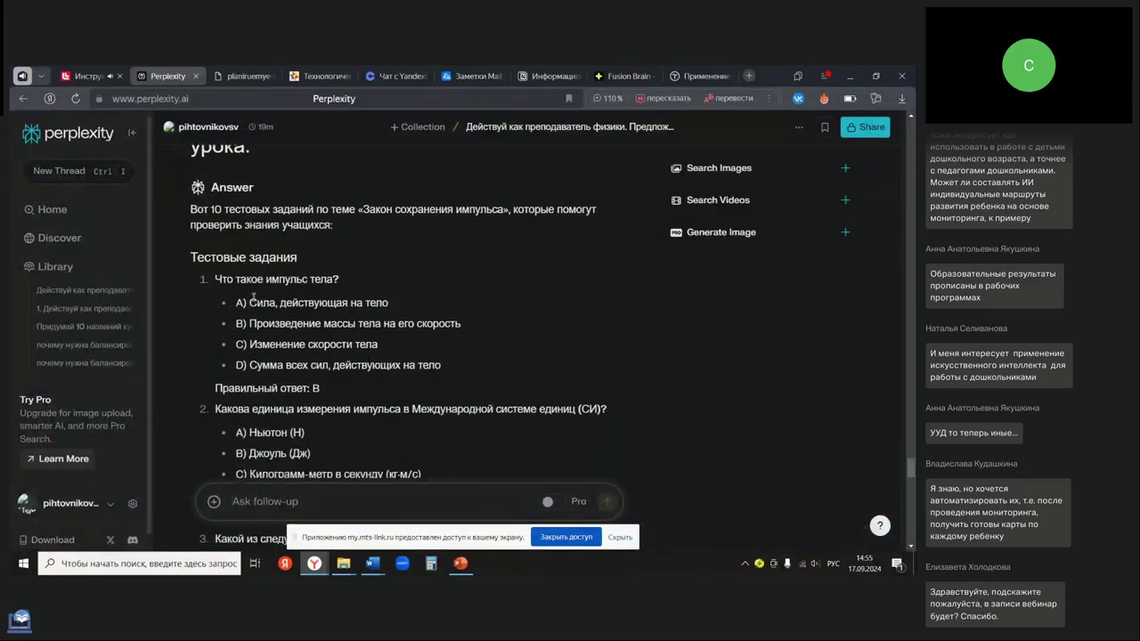
left_click_drag(217, 390, 379, 385)
left_click(434, 382)
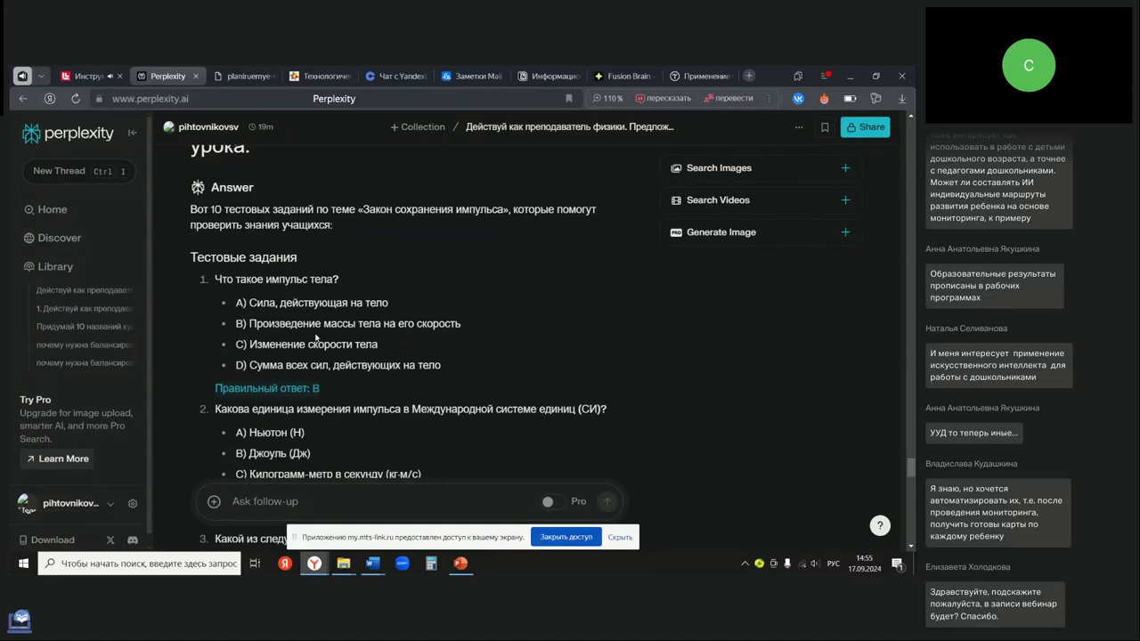
left_click_drag(294, 324, 429, 325)
scroll(427, 366, "down", 2)
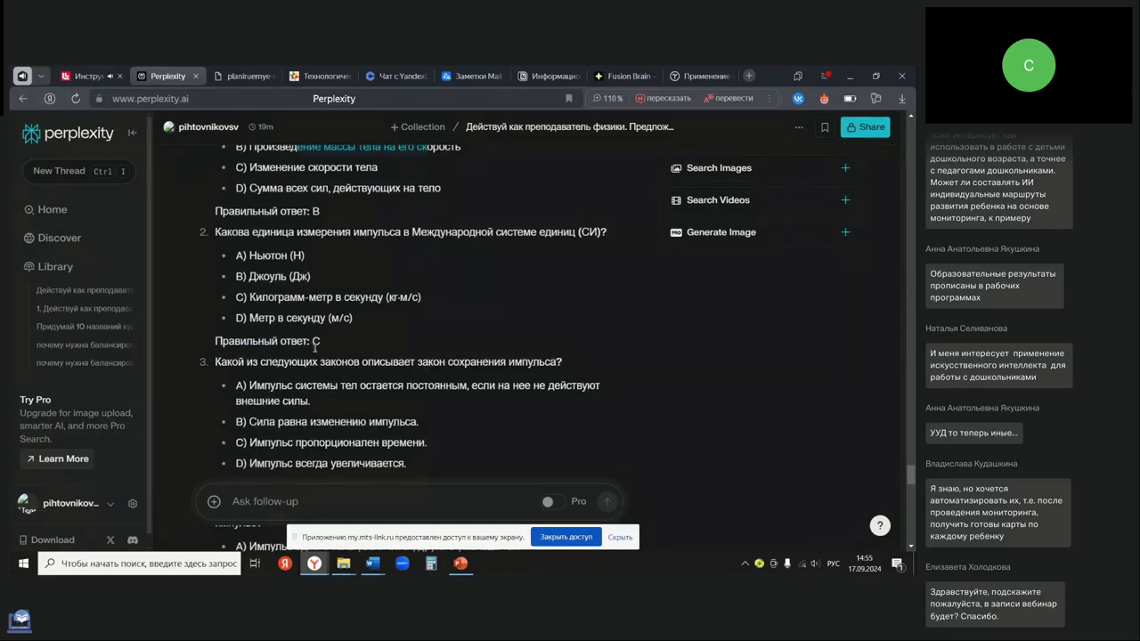
scroll(318, 352, "down", 3)
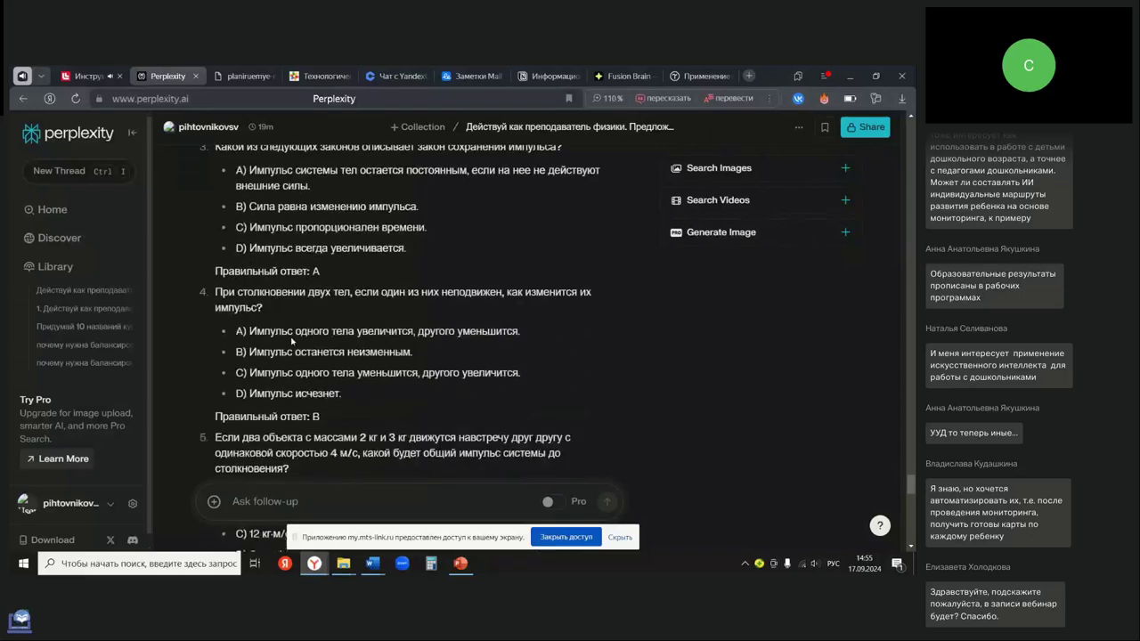
scroll(258, 321, "down", 1)
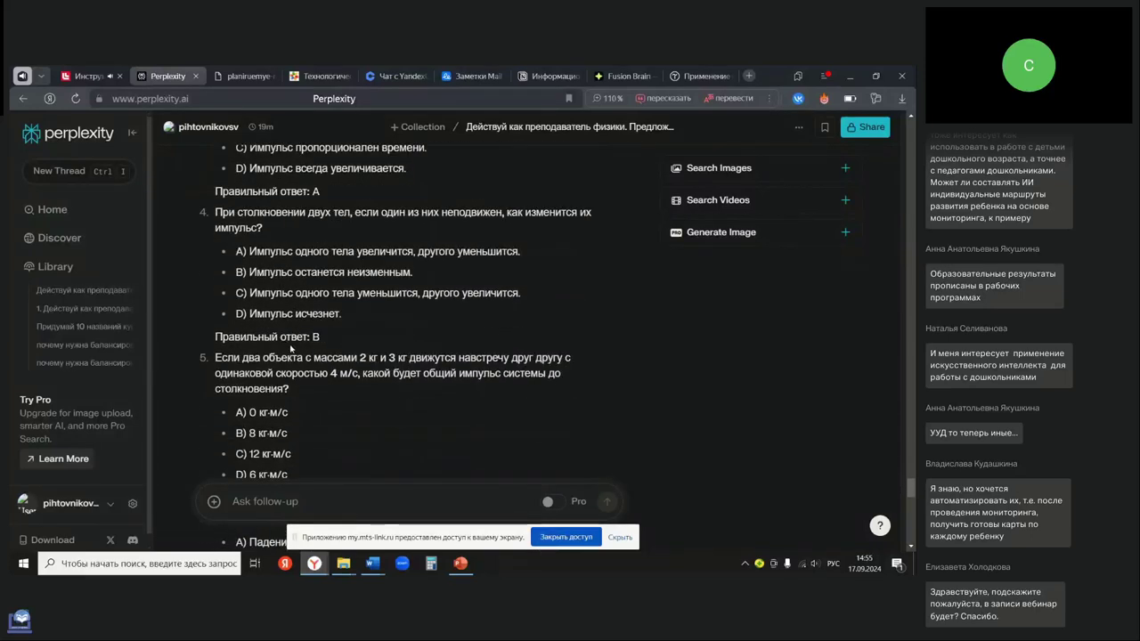
scroll(291, 349, "down", 6)
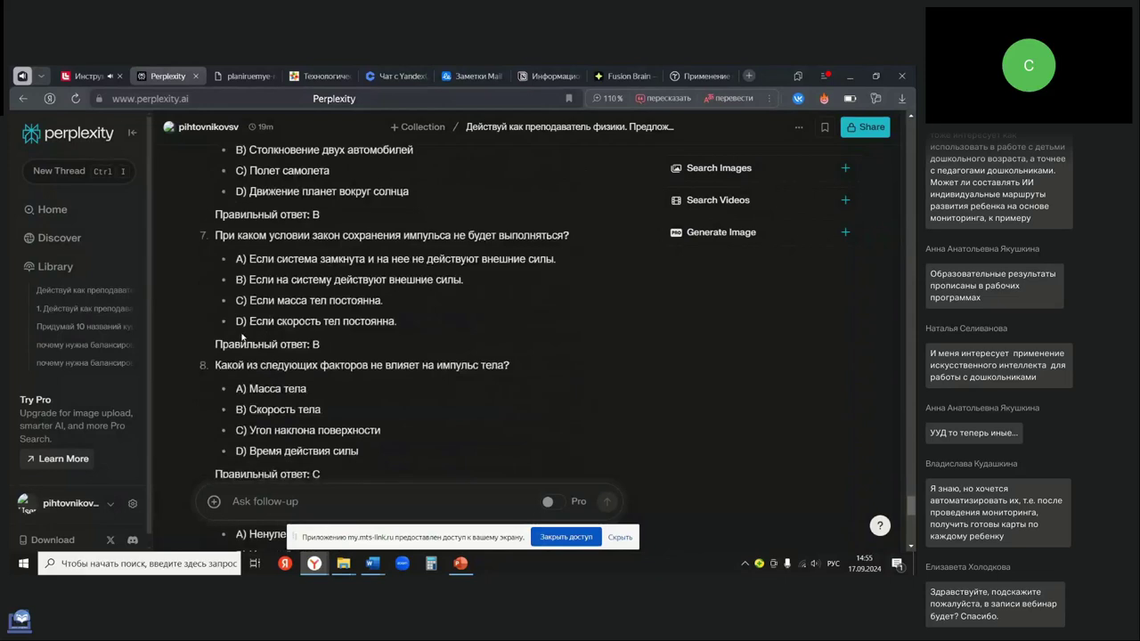
scroll(243, 336, "down", 3)
scroll(277, 353, "down", 3)
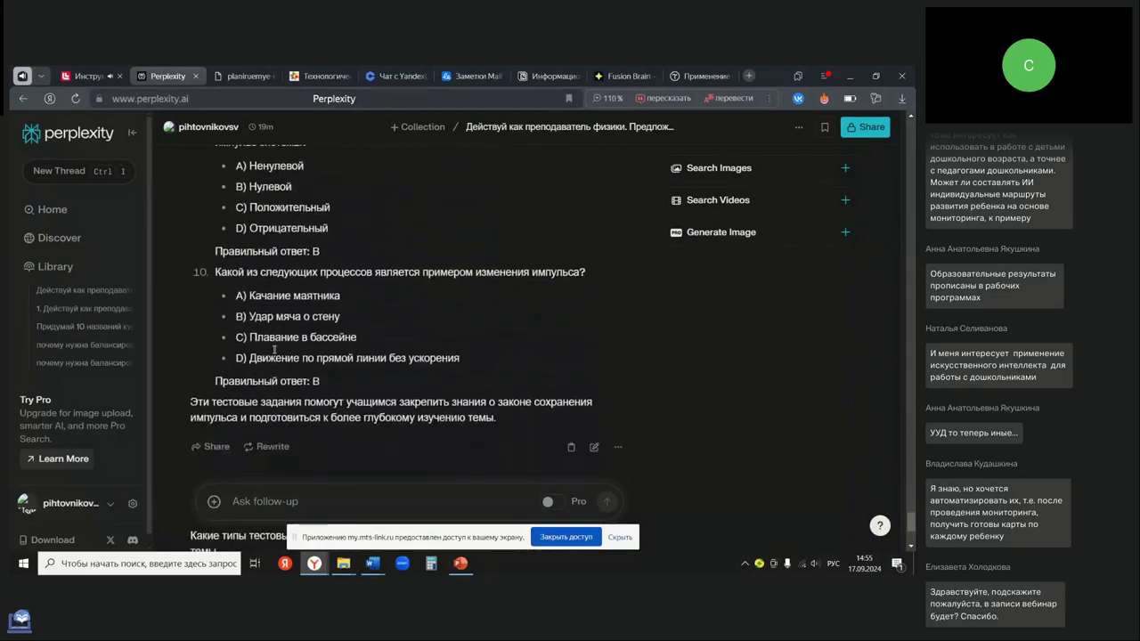
scroll(328, 306, "up", 3)
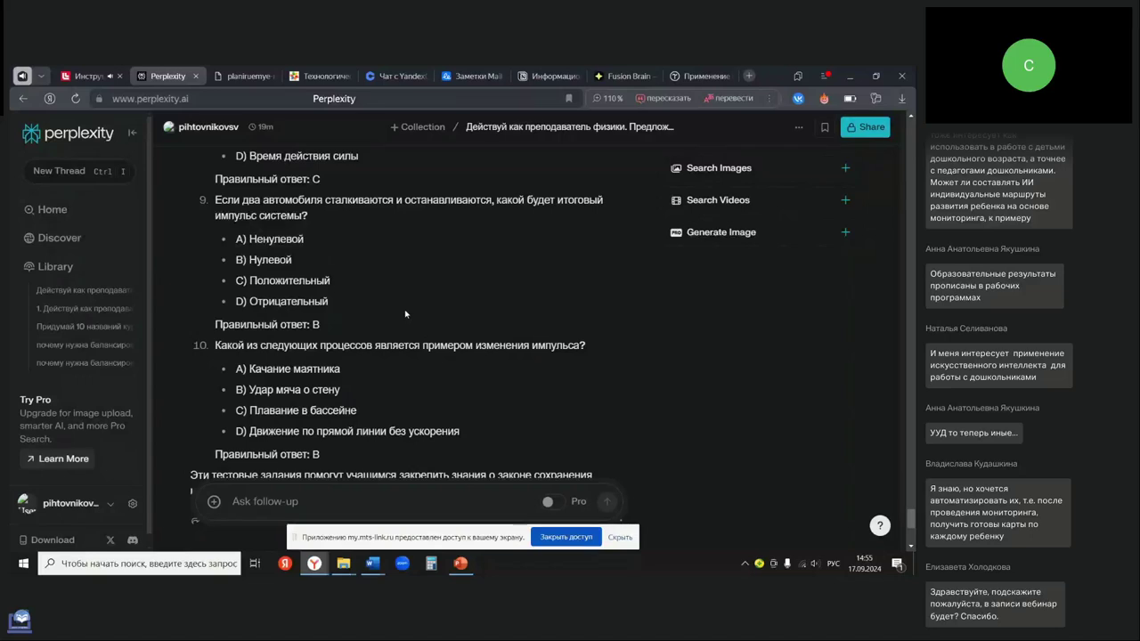
- In the YandexGPT chat, submit «укажи правильные ответы» for its test questions and compare the reply with the question list
left_click(397, 75)
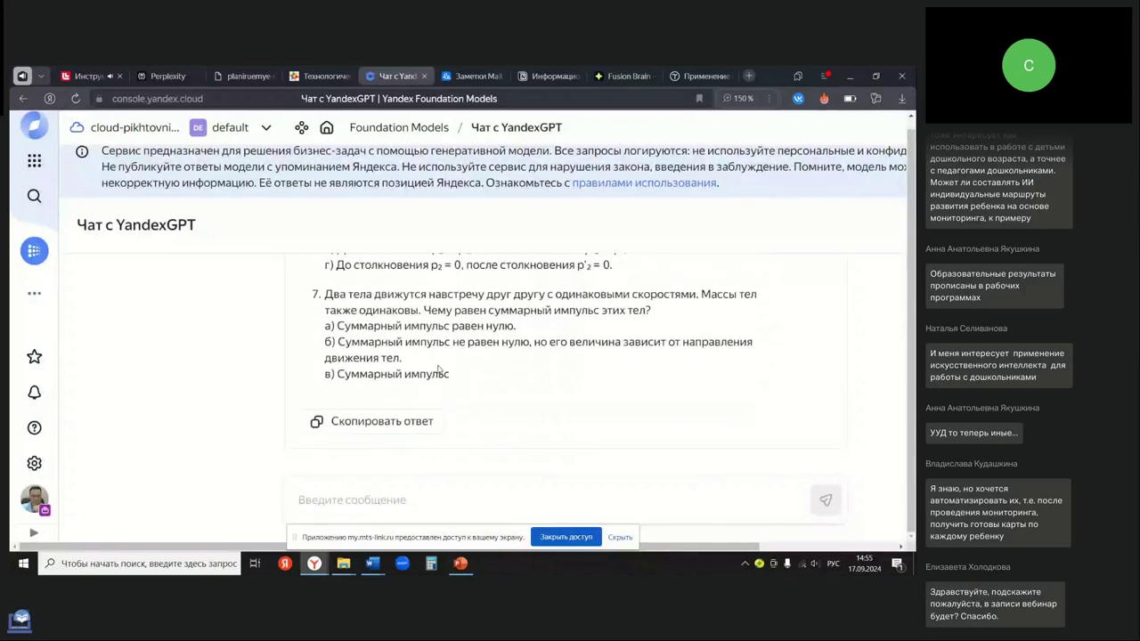
type("укажите")
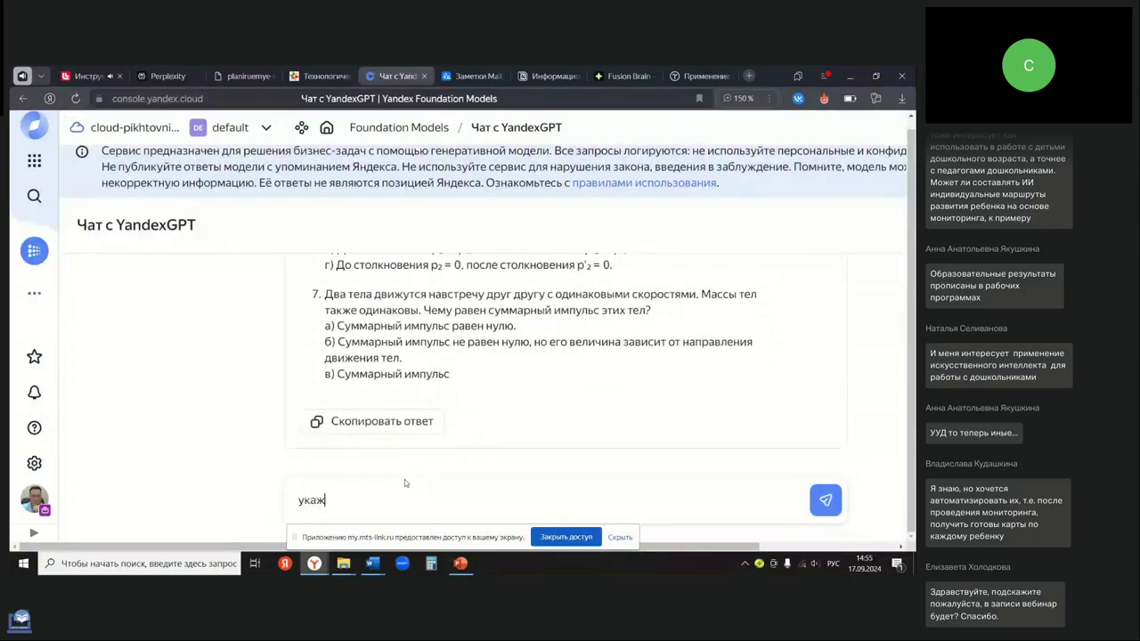
key("BackSpace")
key("BackSpace")
key("BackSpace")
type("правильные ответы")
key("Return")
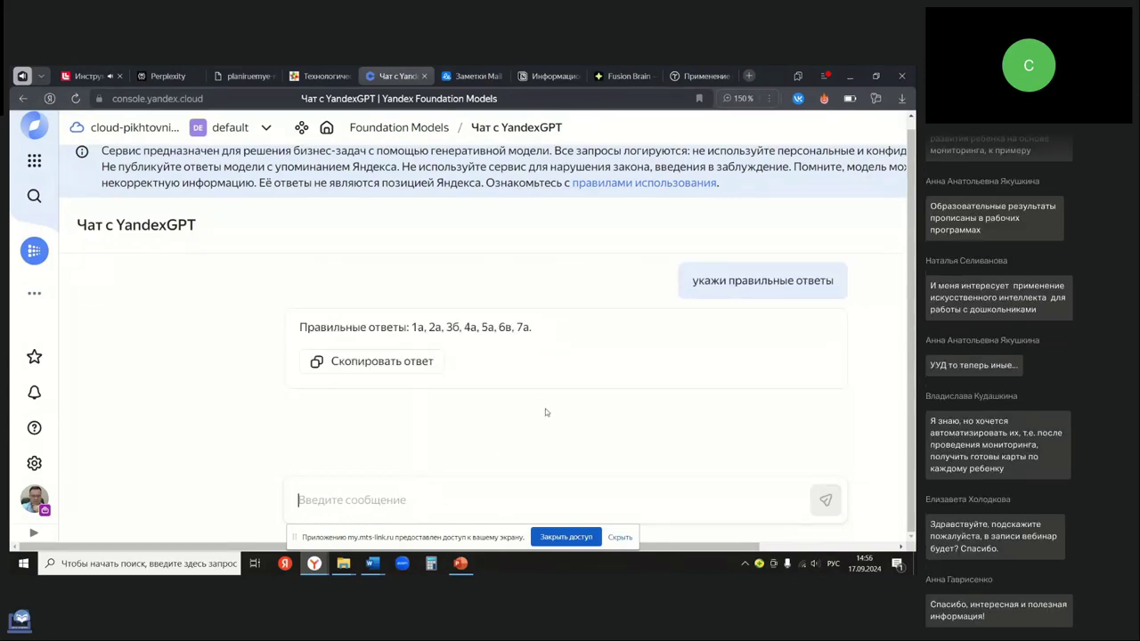
scroll(546, 411, "up", 2)
scroll(547, 401, "up", 2)
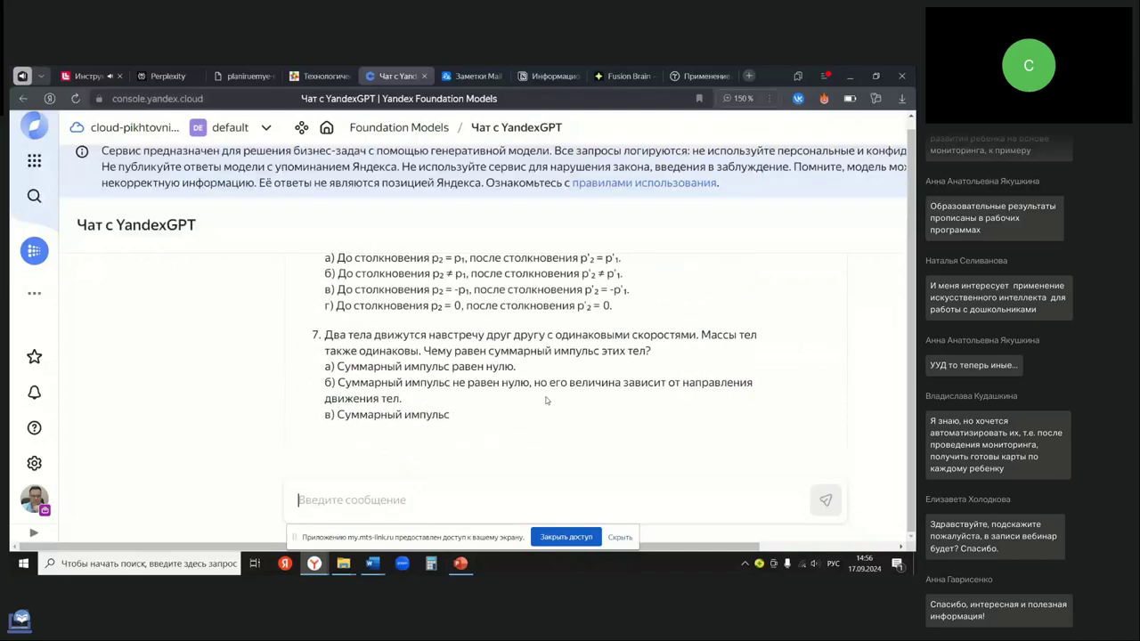
scroll(547, 400, "down", 4)
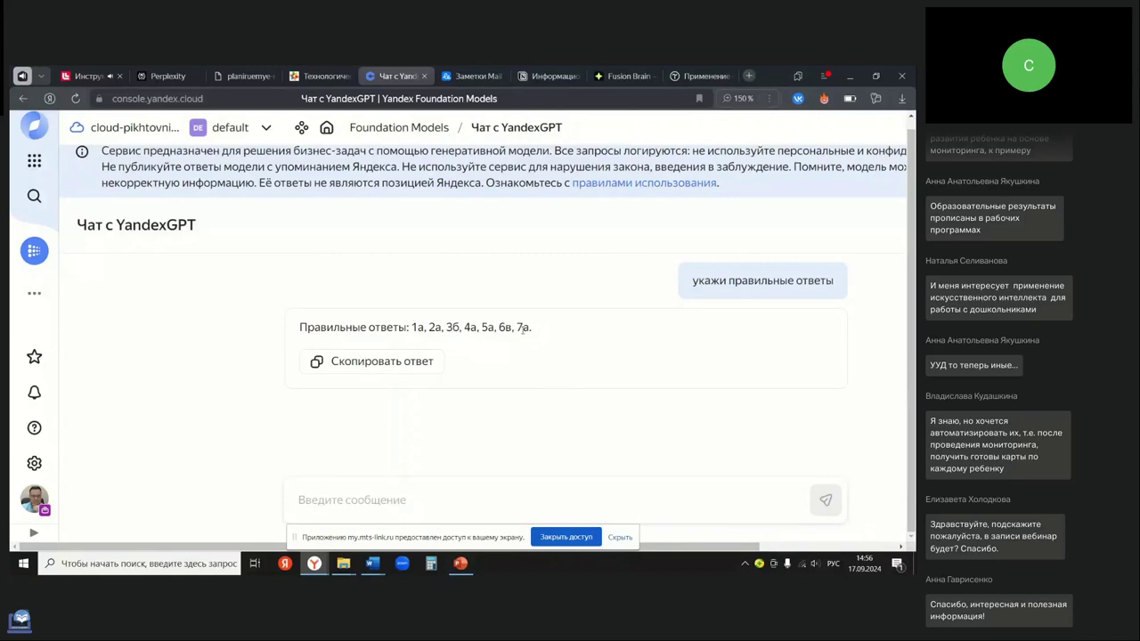
- Look back through the YandexGPT test questions from the answer key up to the start of the test
scroll(445, 360, "up", 5)
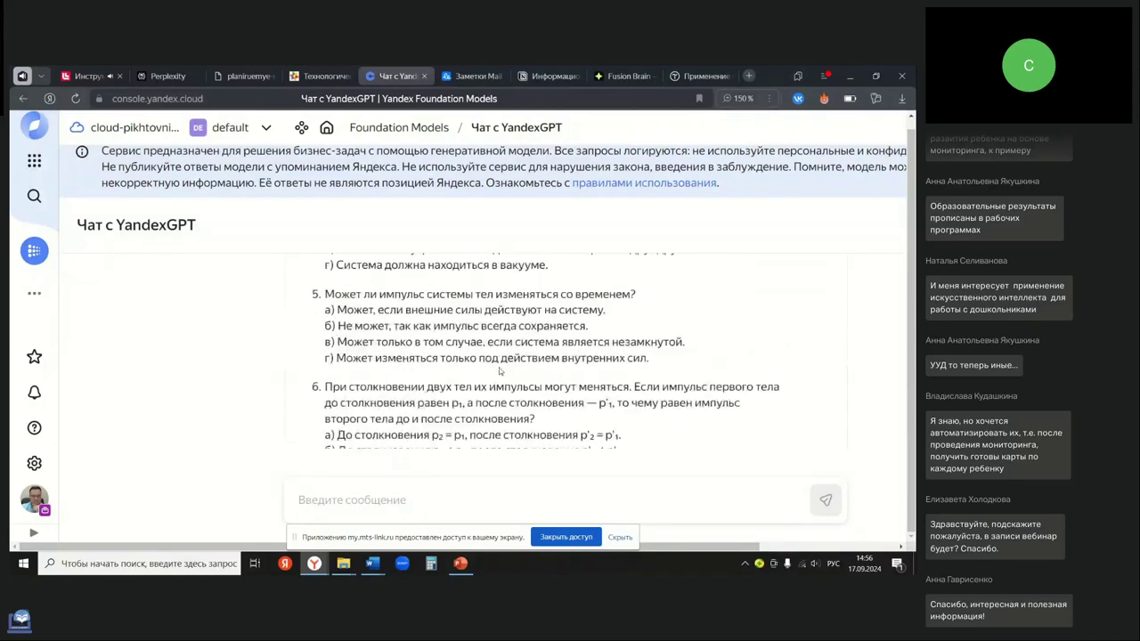
scroll(449, 329, "up", 10)
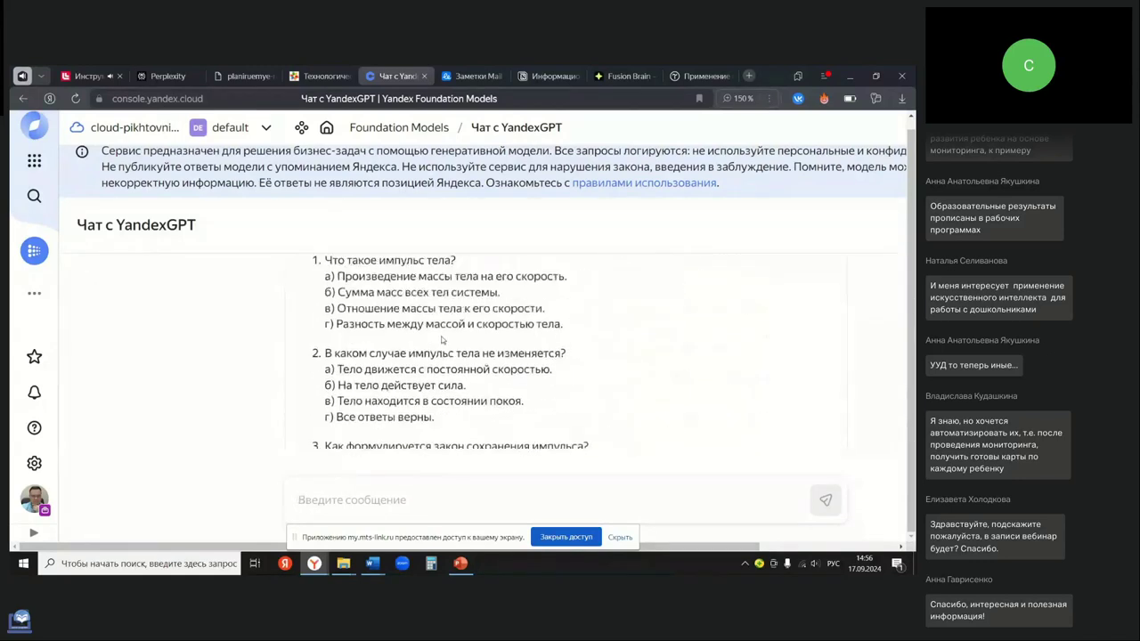
scroll(426, 345, "down", 1)
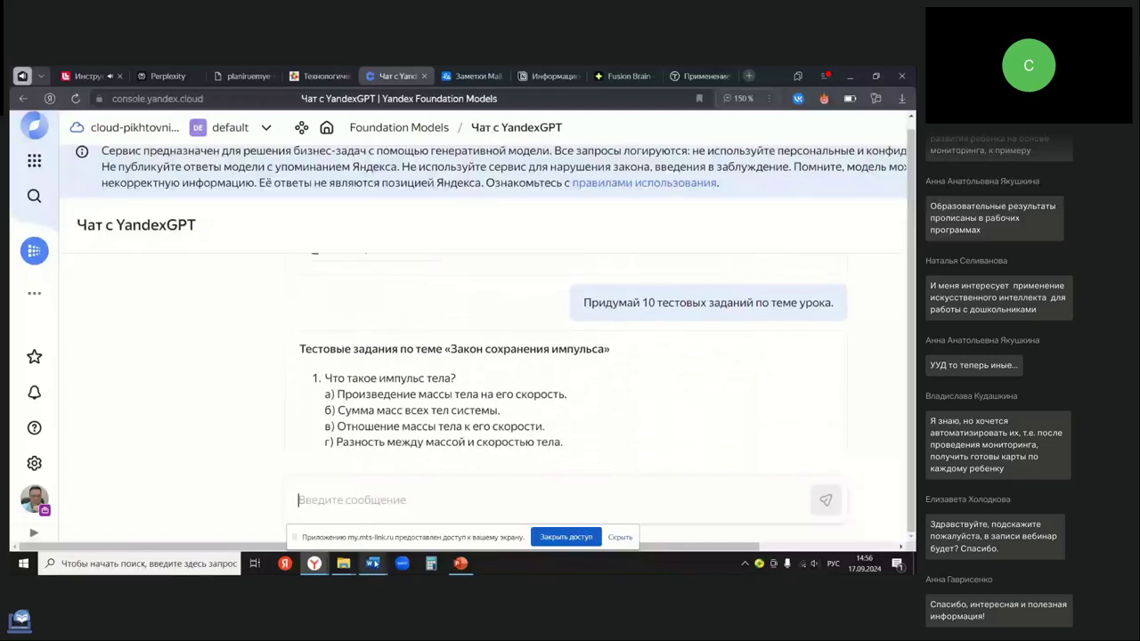
- Switch to the Word prompt document and copy the text of «Промт 10» asking for a classroom problem
mouse_move(372, 563)
left_click(333, 514)
scroll(365, 428, "down", 3)
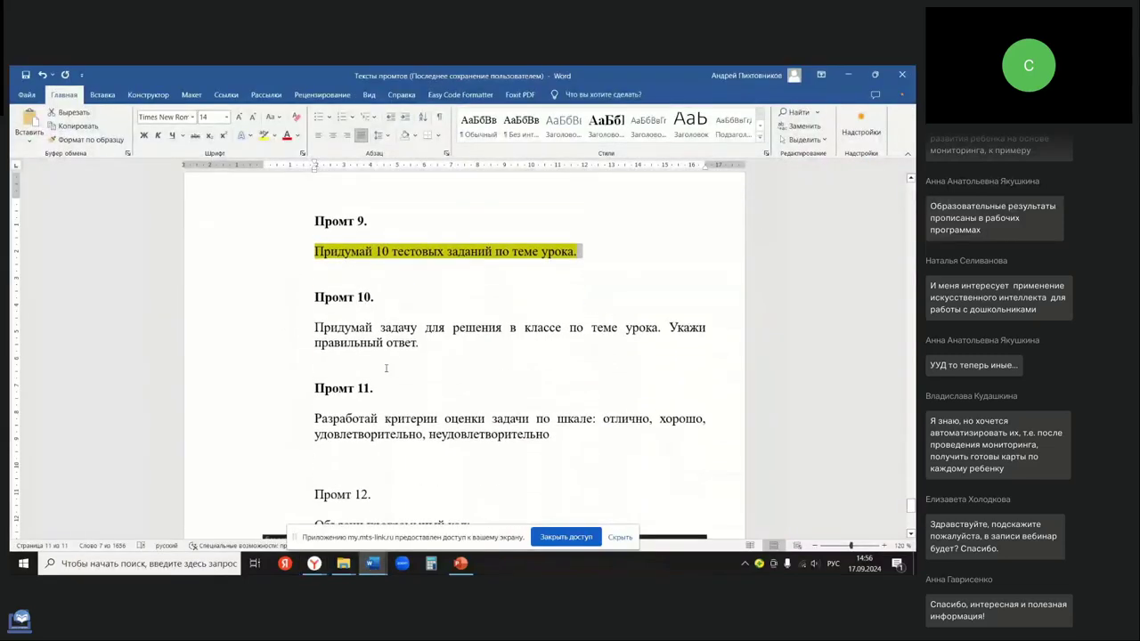
triple_click(339, 336)
key("ctrl+c")
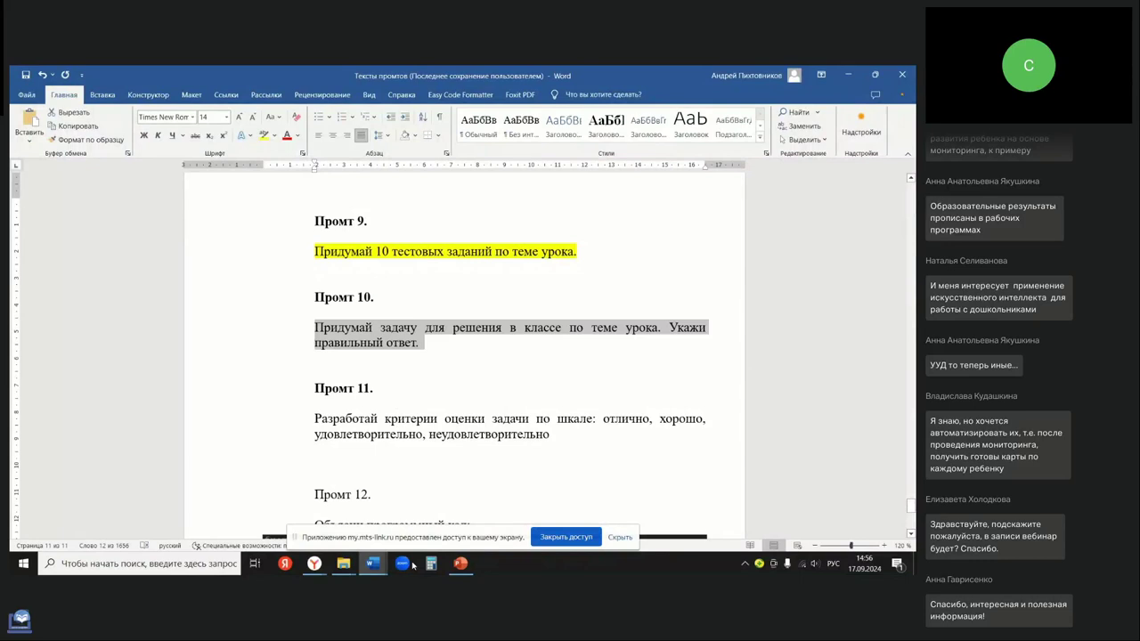
- Return to the YandexGPT chat in the browser and submit «Придумай задачу для решения в классе по теме урока. Укажи правильный ответ.»
left_click(315, 562)
left_click(314, 515)
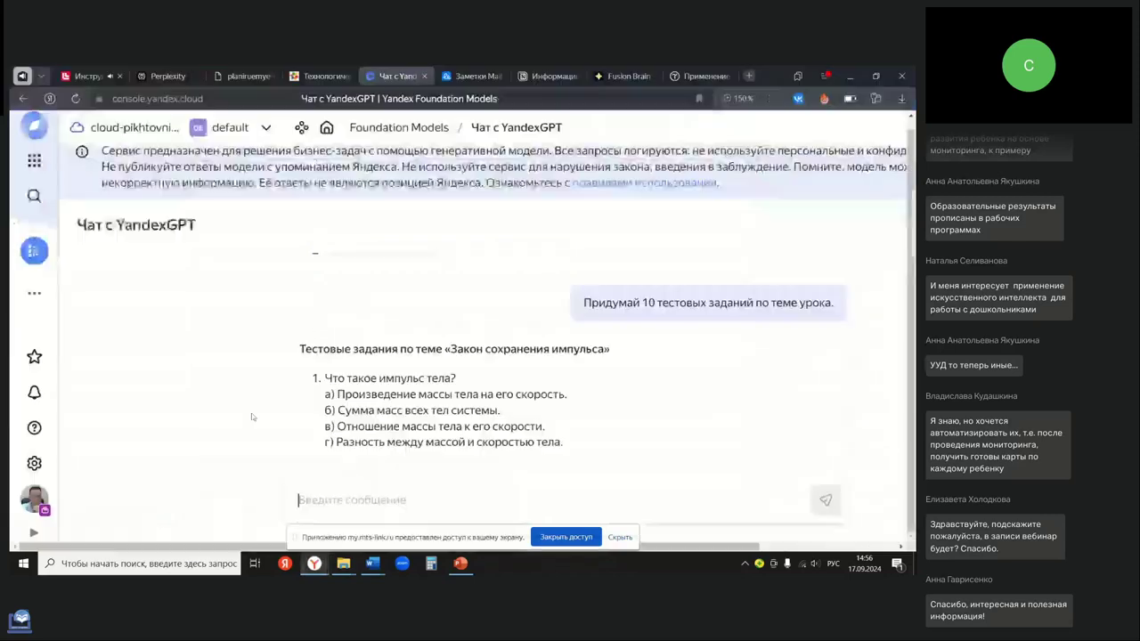
left_click(386, 499)
key("ctrl+v")
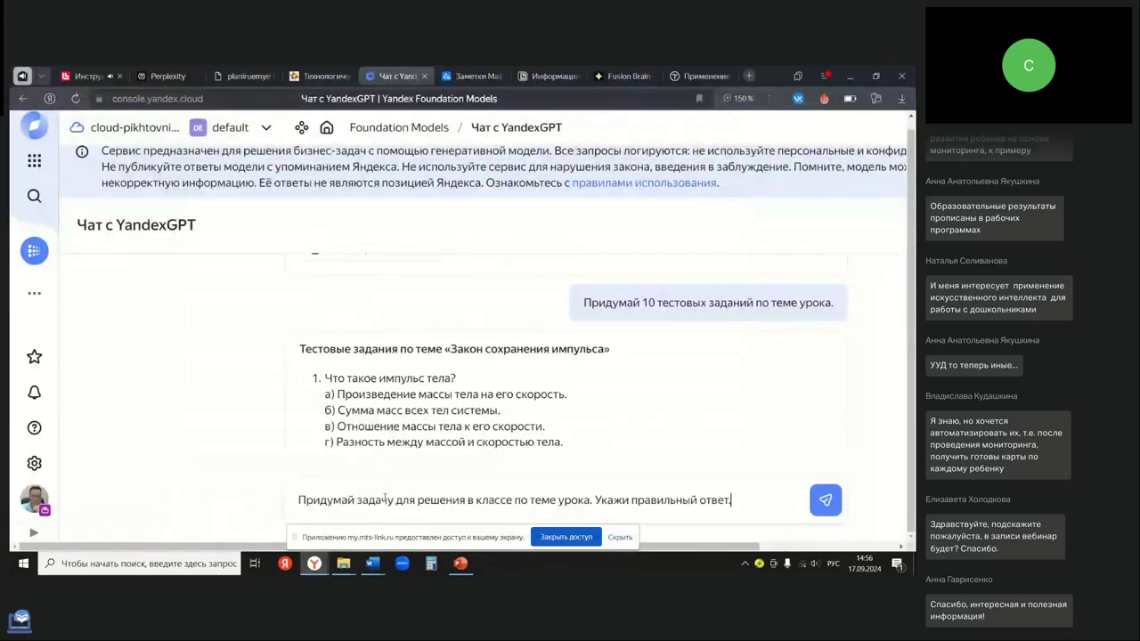
key("Return")
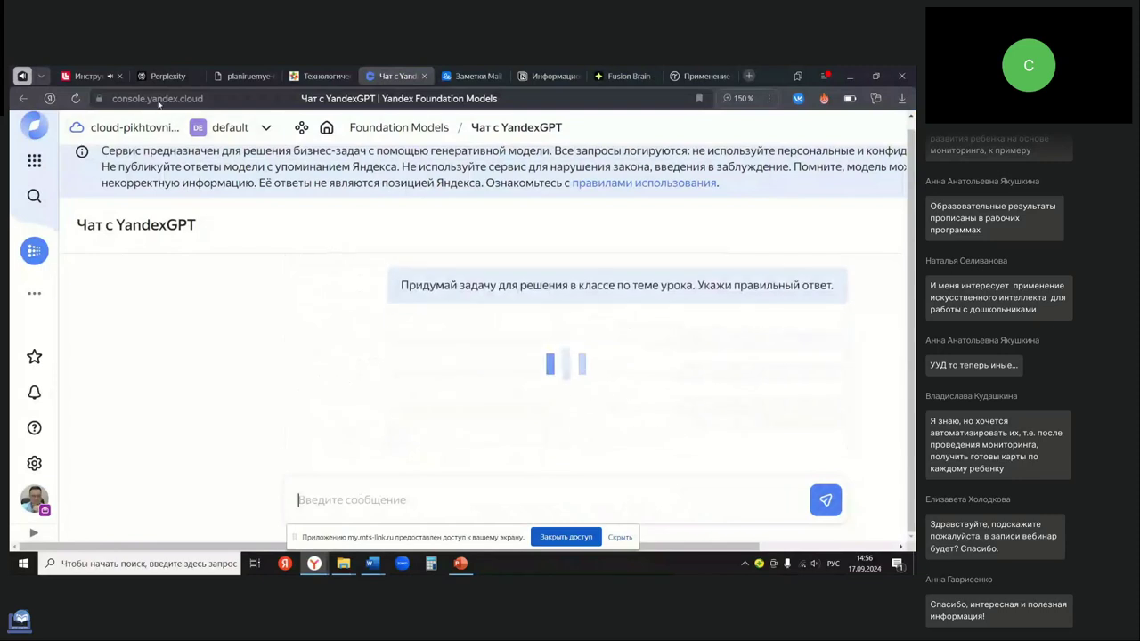
- Submit the same classroom problem request as a follow-up in the Perplexity thread
key("ctrl+2")
left_click(354, 499)
key("ctrl+v")
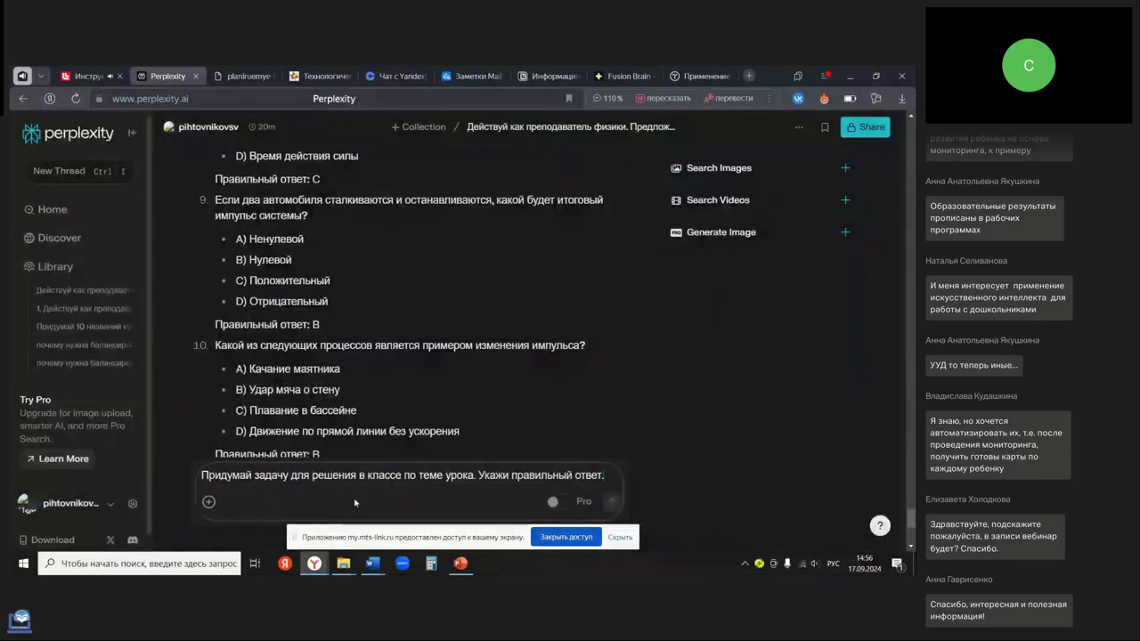
key("Return")
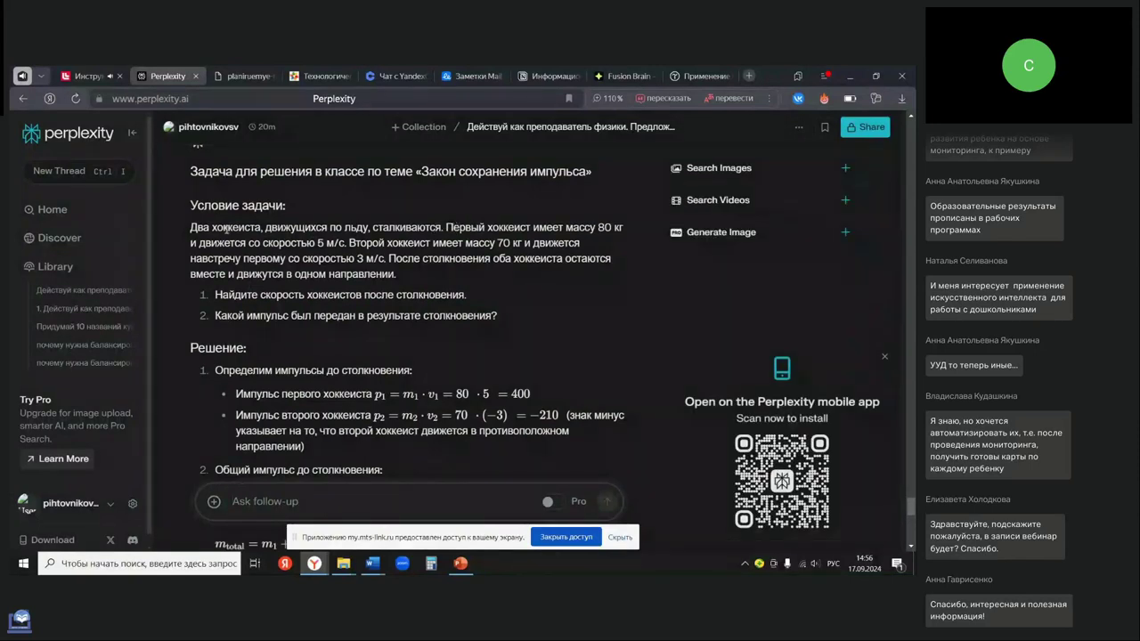
- Read through Perplexity's hockey player collision problem, highlighting the problem statement, the solution steps and the final answers
left_click_drag(198, 230, 497, 315)
scroll(400, 294, "down", 2)
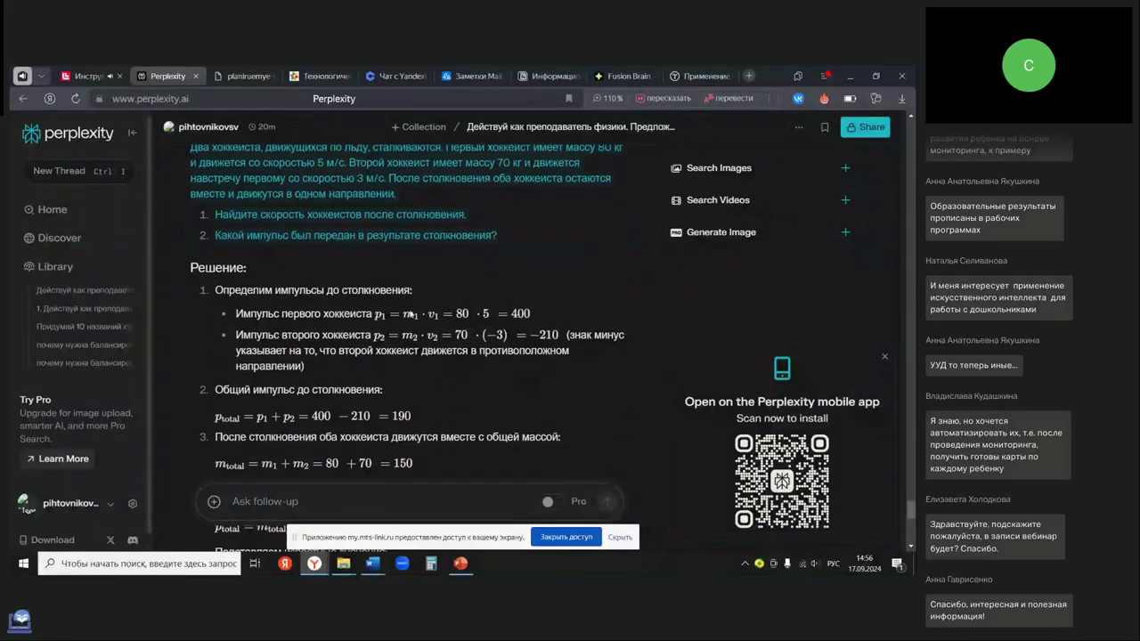
left_click_drag(218, 193, 463, 427)
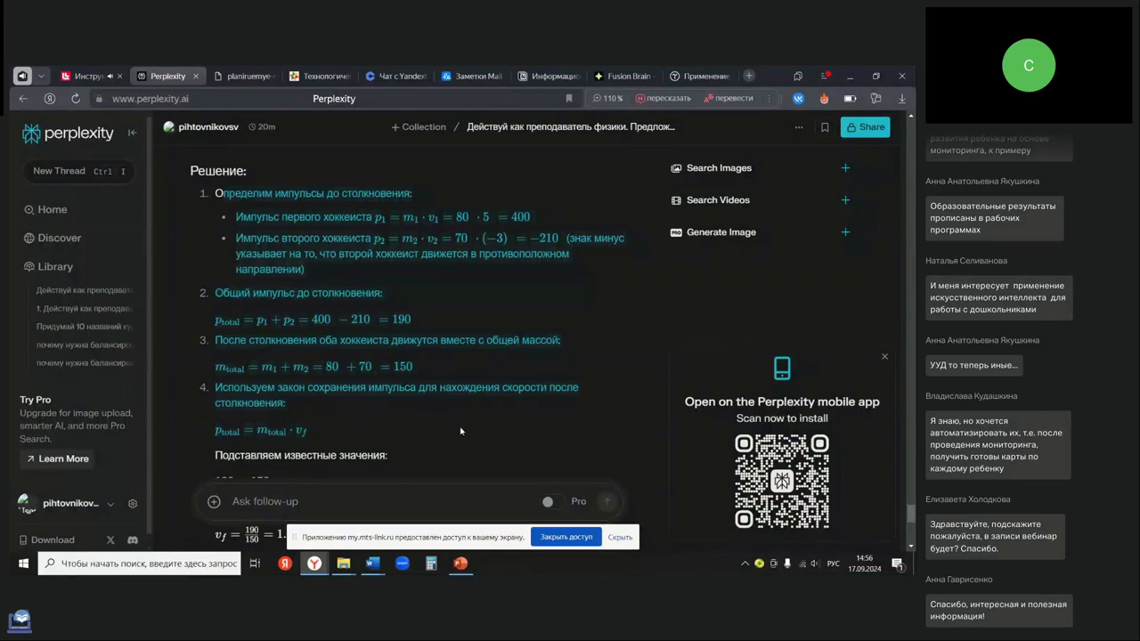
scroll(440, 420, "down", 2)
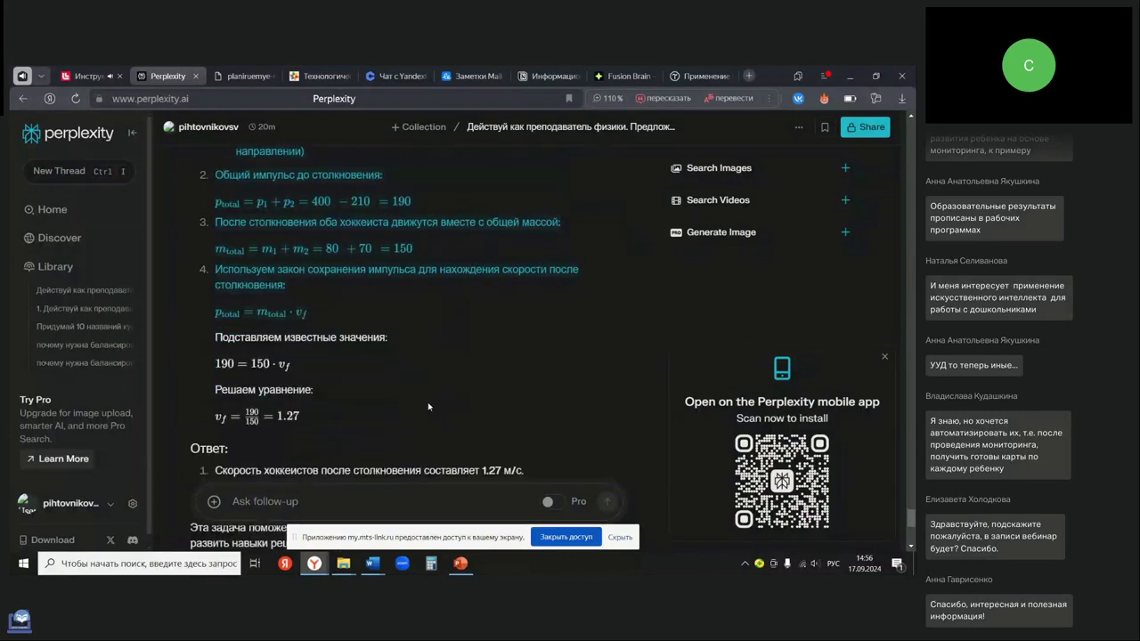
scroll(429, 407, "down", 3)
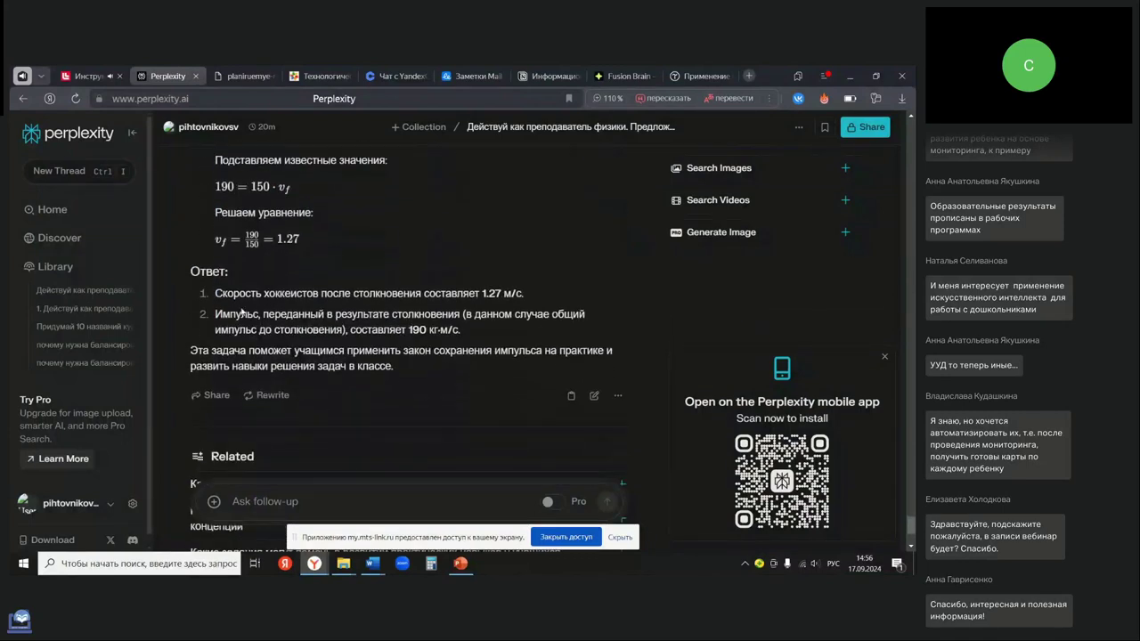
left_click_drag(213, 293, 461, 333)
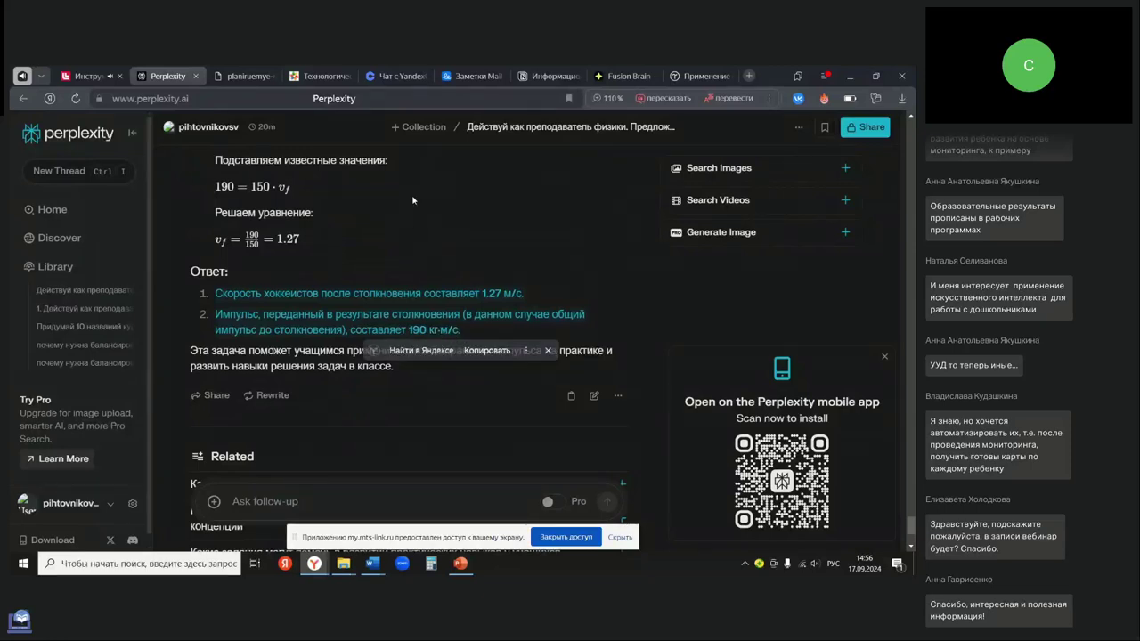
- Switch to the YandexGPT chat and dismiss the billing account creation form, confirming that its data is discarded
left_click(392, 78)
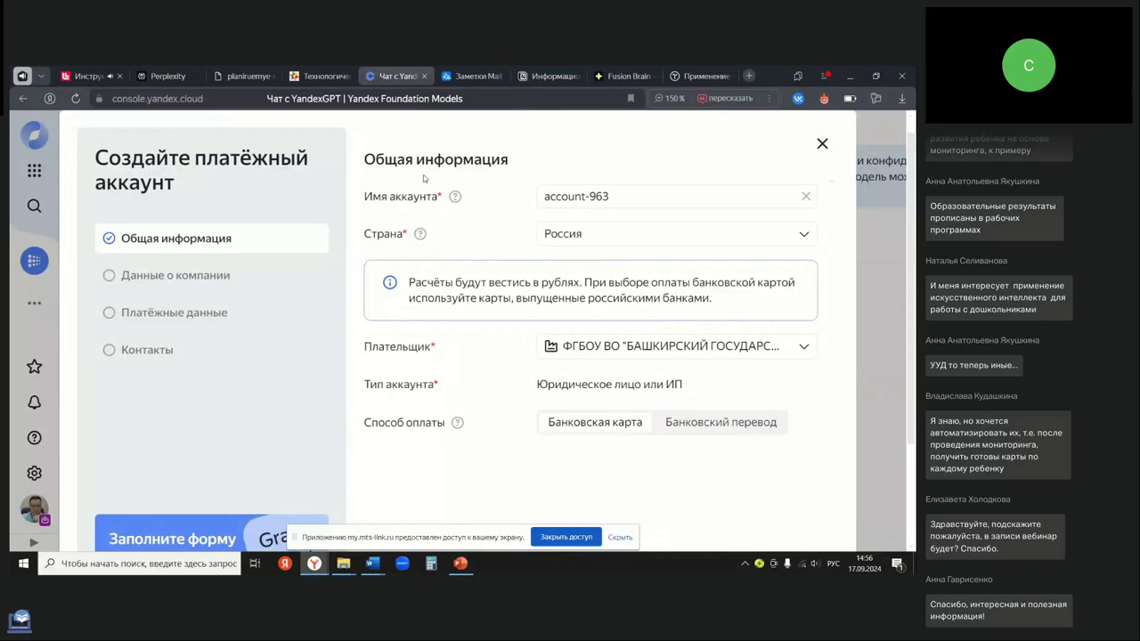
left_click(822, 144)
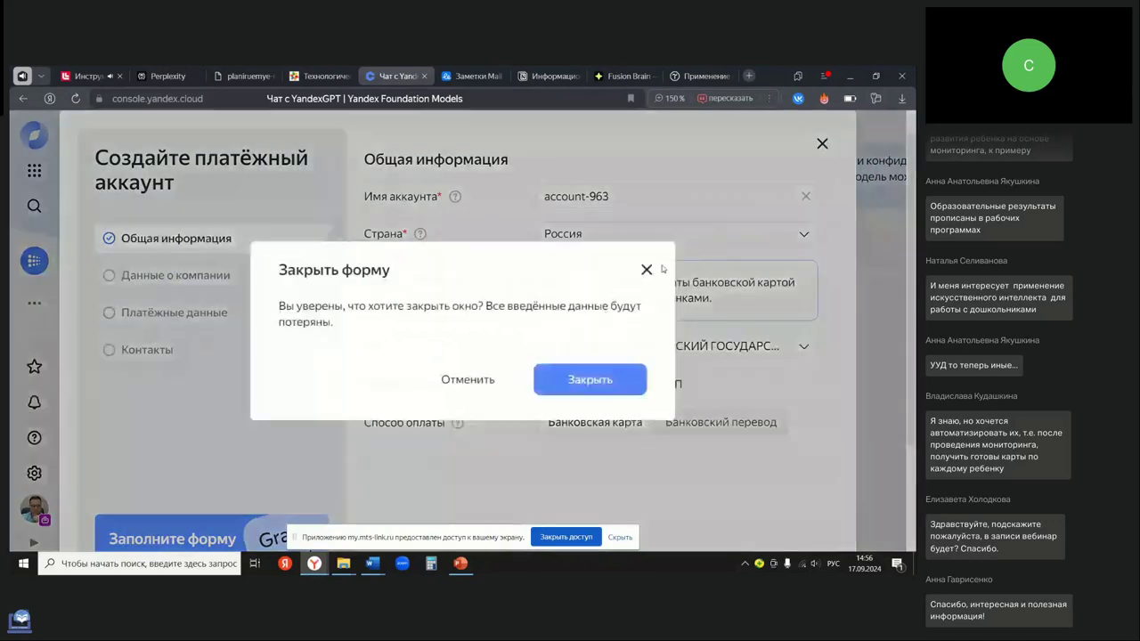
left_click(576, 381)
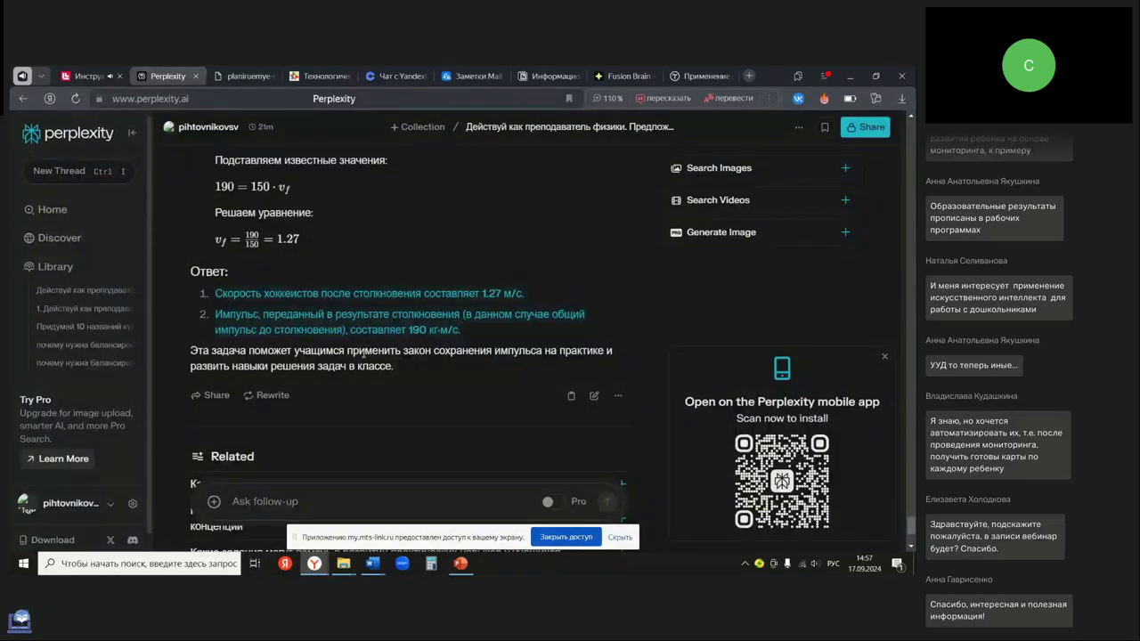
- Look over the Perplexity solution once more, switch to the Word prompt document and copy the text of «Промт 11»
scroll(348, 353, "up", 3)
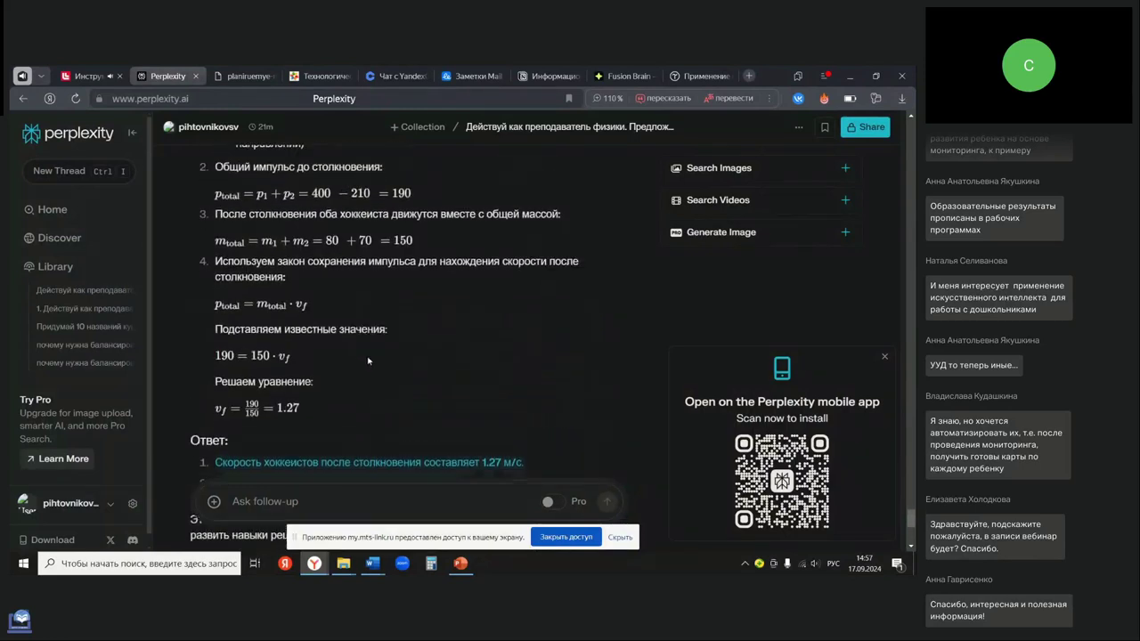
scroll(397, 407, "down", 3)
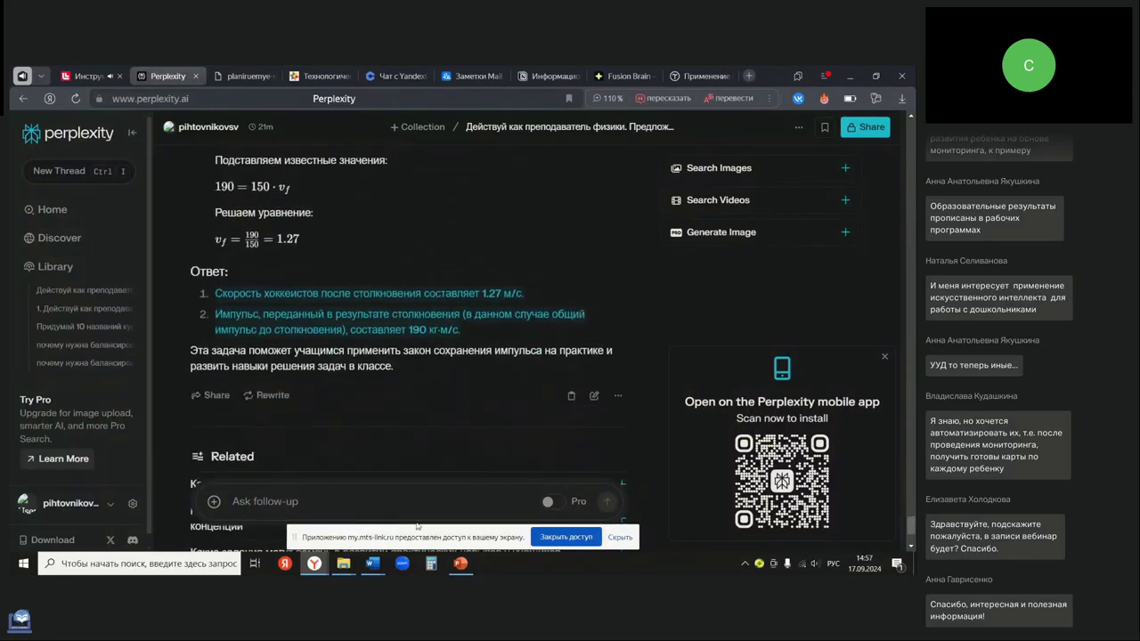
mouse_move(374, 563)
left_click(361, 537)
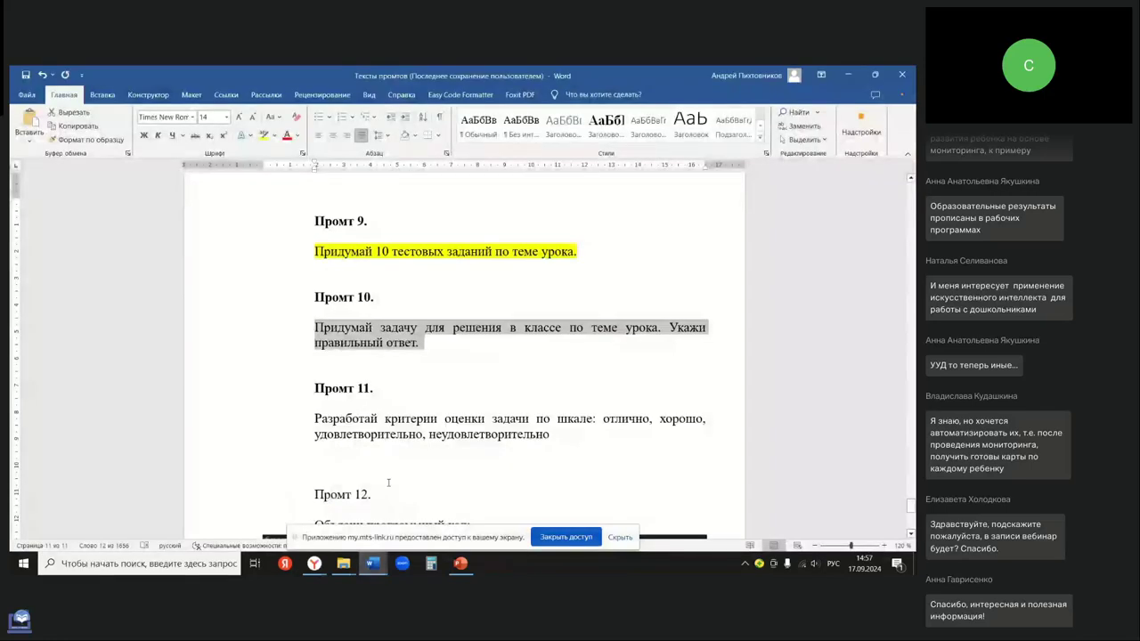
scroll(398, 428, "down", 2)
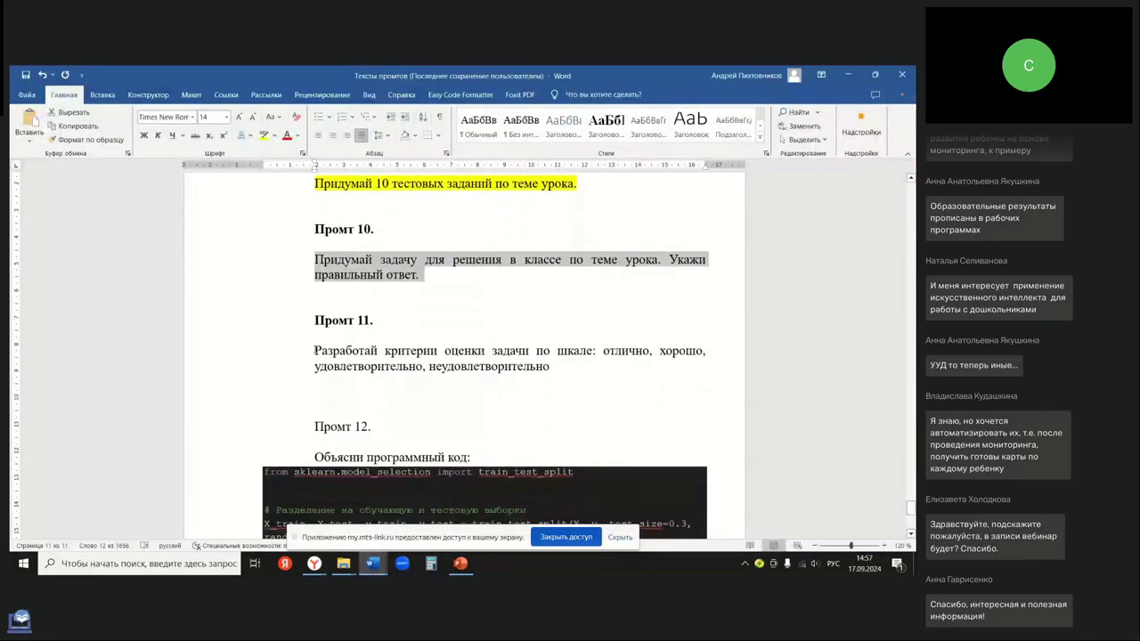
triple_click(314, 351)
key("ctrl+c")
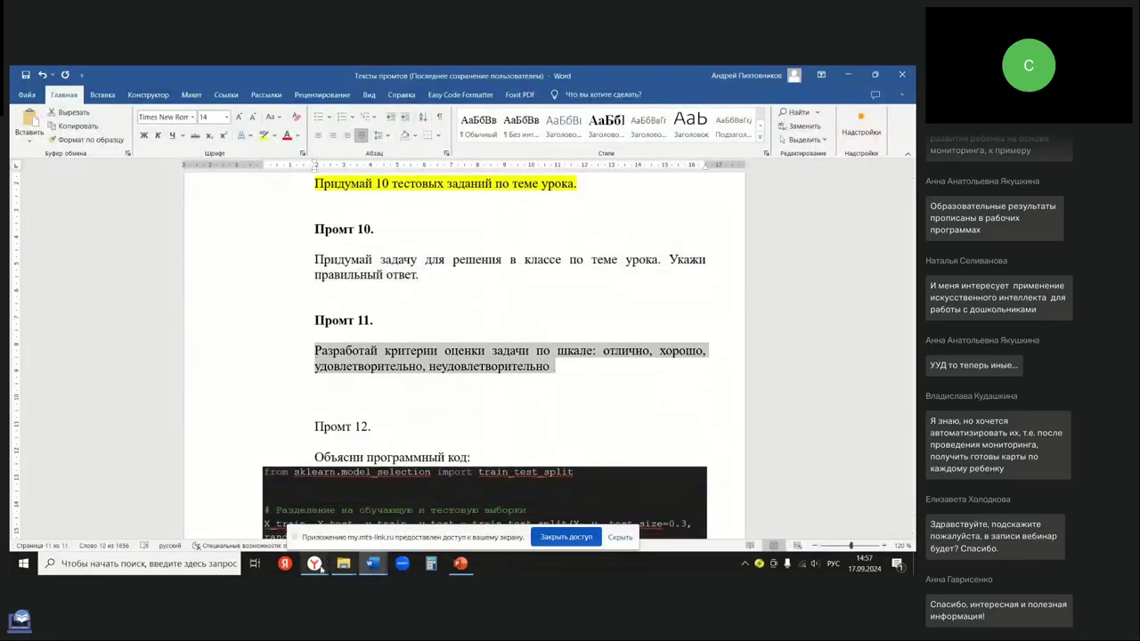
- Return to the Perplexity thread and submit «Разработай критерии оценки задачи по шкале: отлично, хорошо, удовлетворительно, неудовлетворительно»
mouse_move(316, 566)
left_click(348, 535)
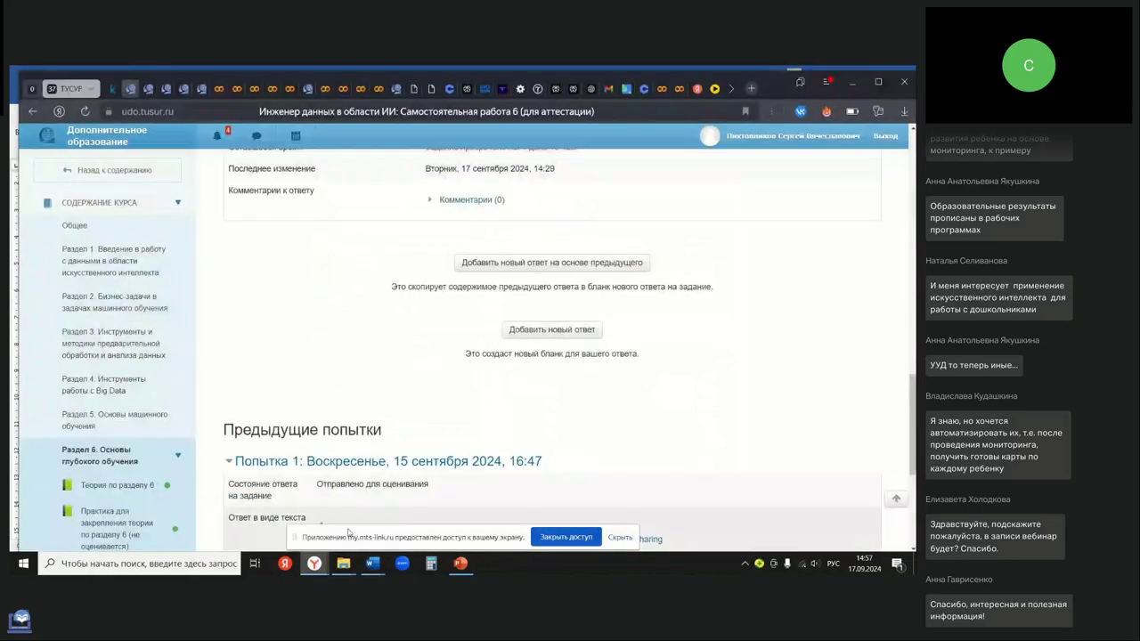
mouse_move(319, 568)
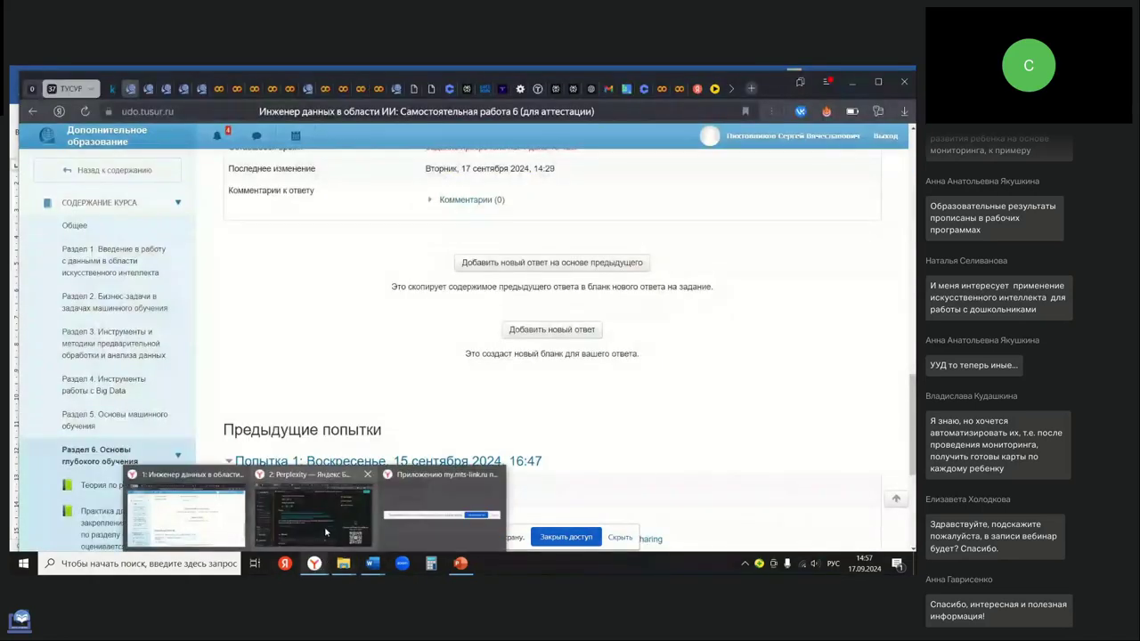
left_click(326, 532)
scroll(320, 499, "down", 5)
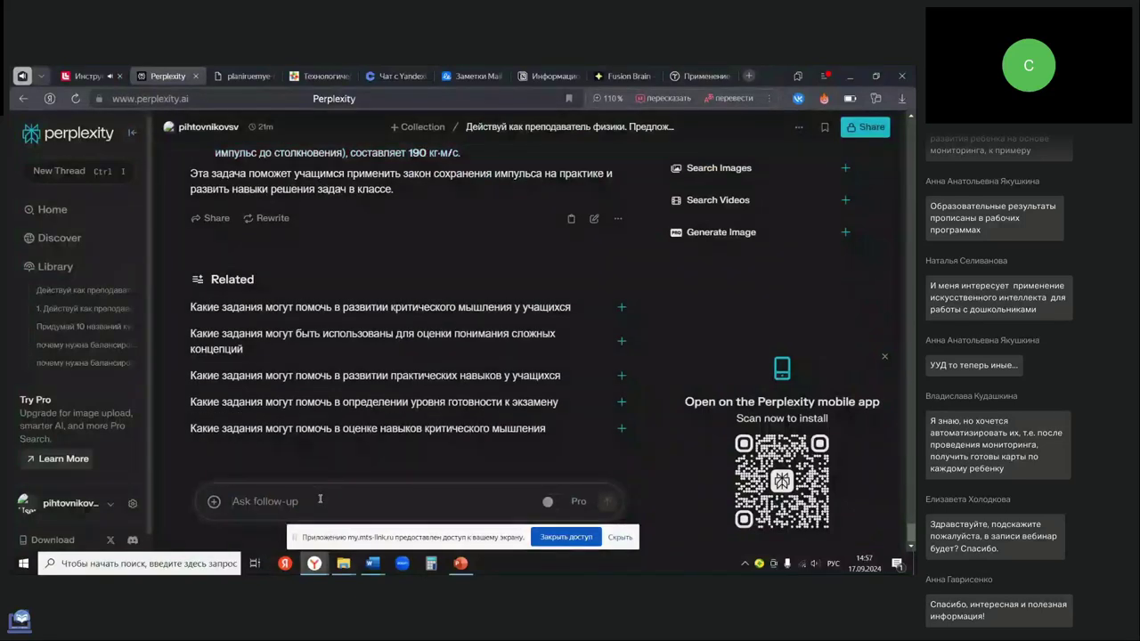
left_click(320, 500)
key("ctrl+v")
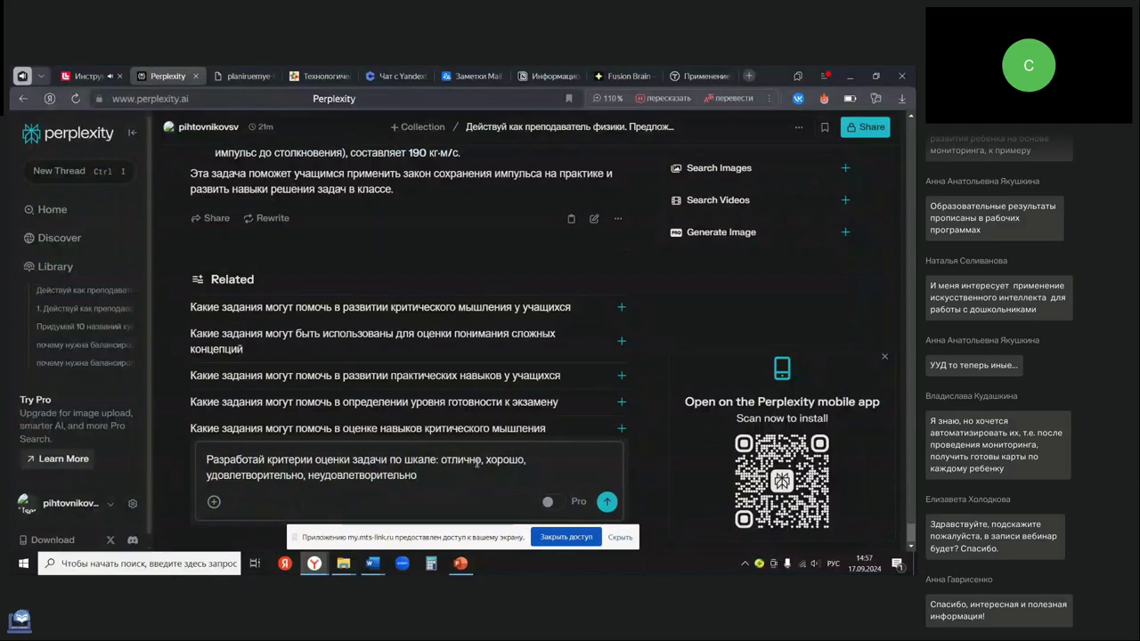
key("Return")
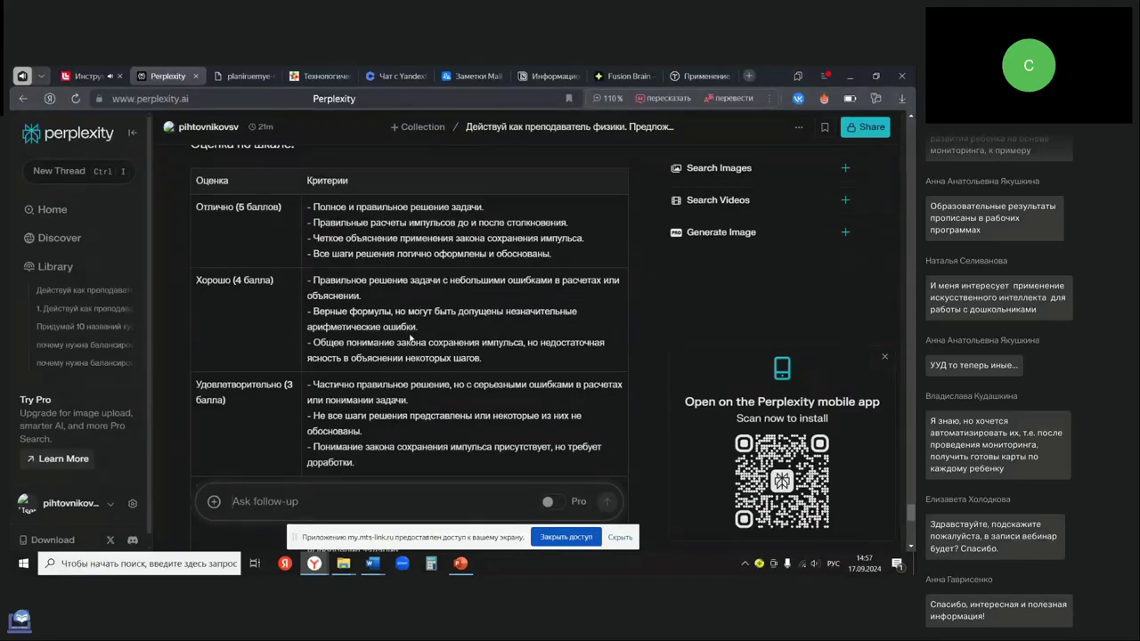
- Read through the grading criteria table from «Отлично» to «Неудовлетворительно» and the notes for the teacher below it
left_click_drag(433, 333, 375, 330)
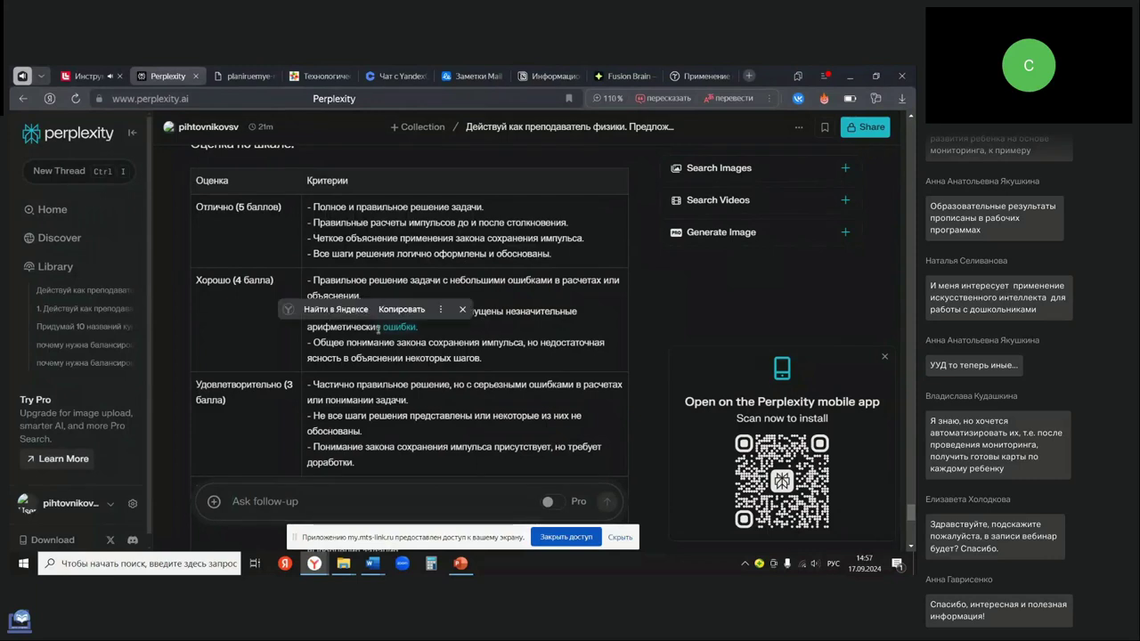
scroll(408, 385, "down", 2)
scroll(407, 384, "down", 1)
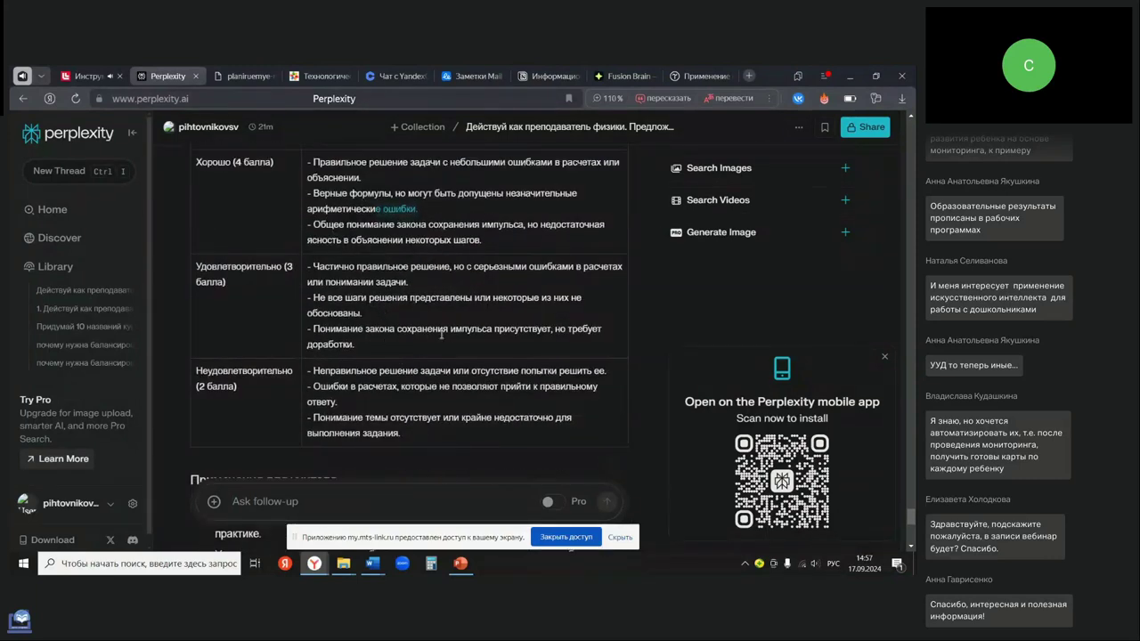
scroll(365, 356, "down", 1)
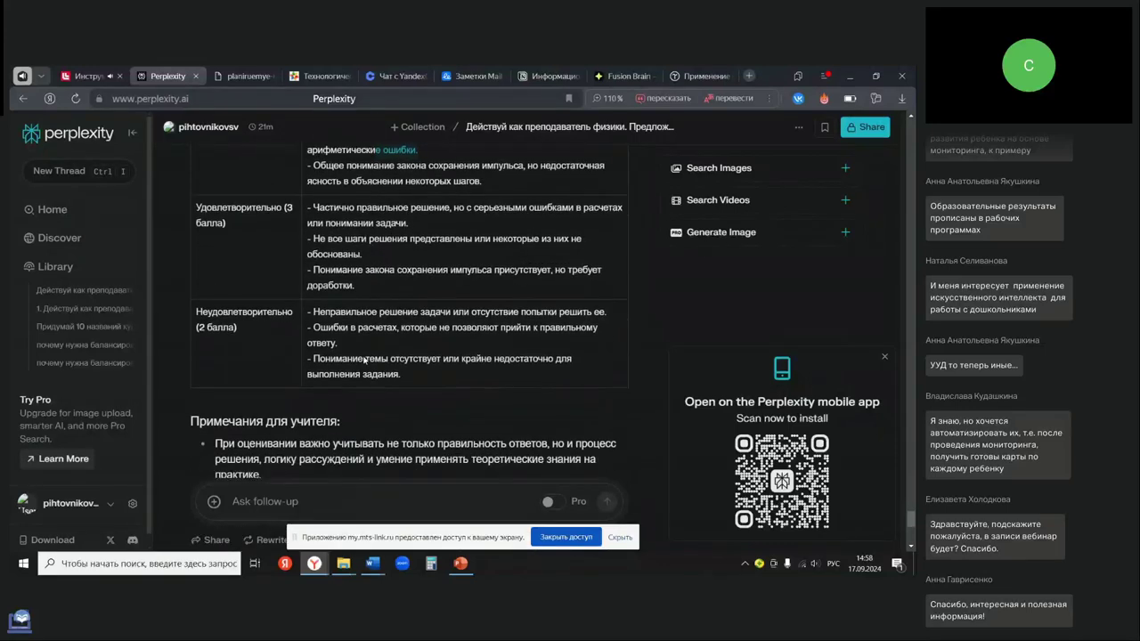
scroll(369, 358, "down", 3)
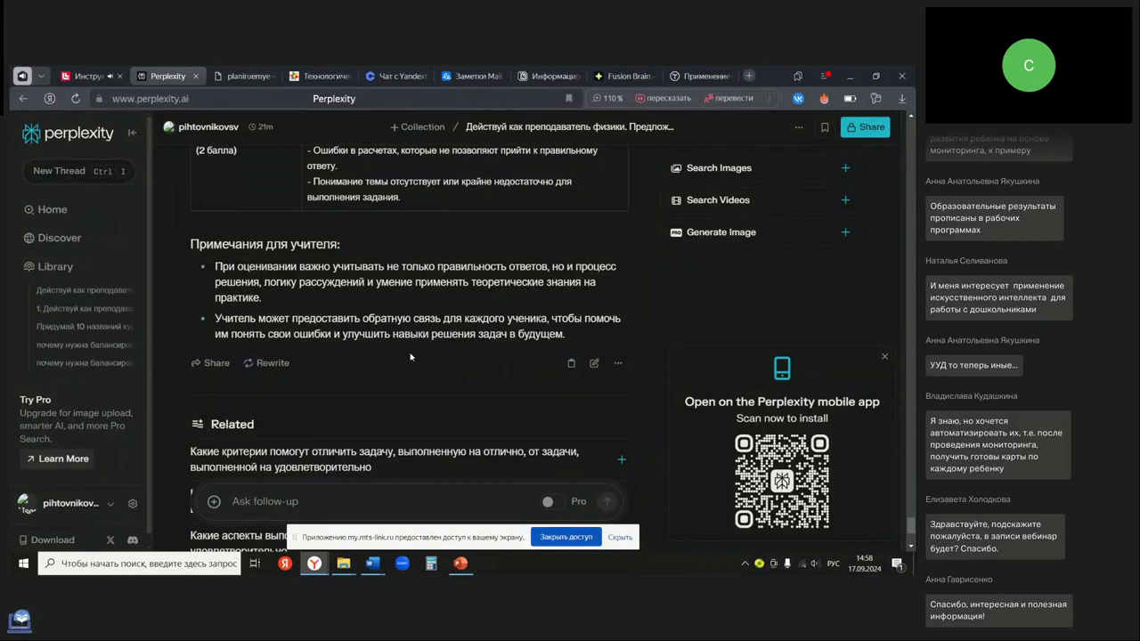
- Switch to the Word prompt document and view «Промт 12», which asks for an explanation of the train_test_split code
mouse_move(383, 568)
left_click(341, 529)
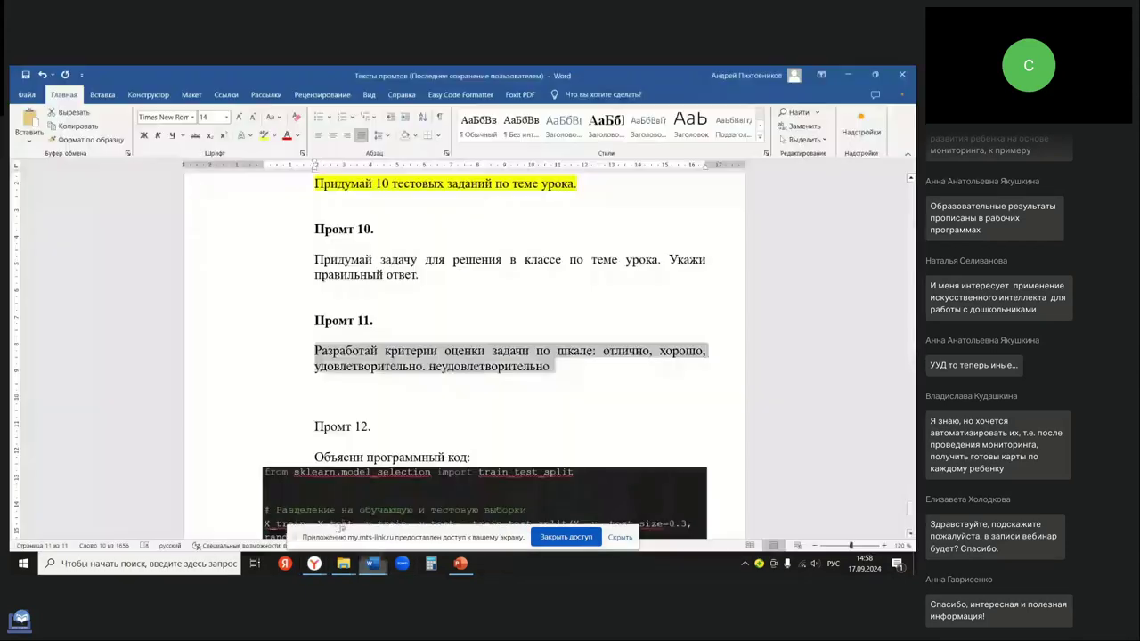
left_click(444, 408)
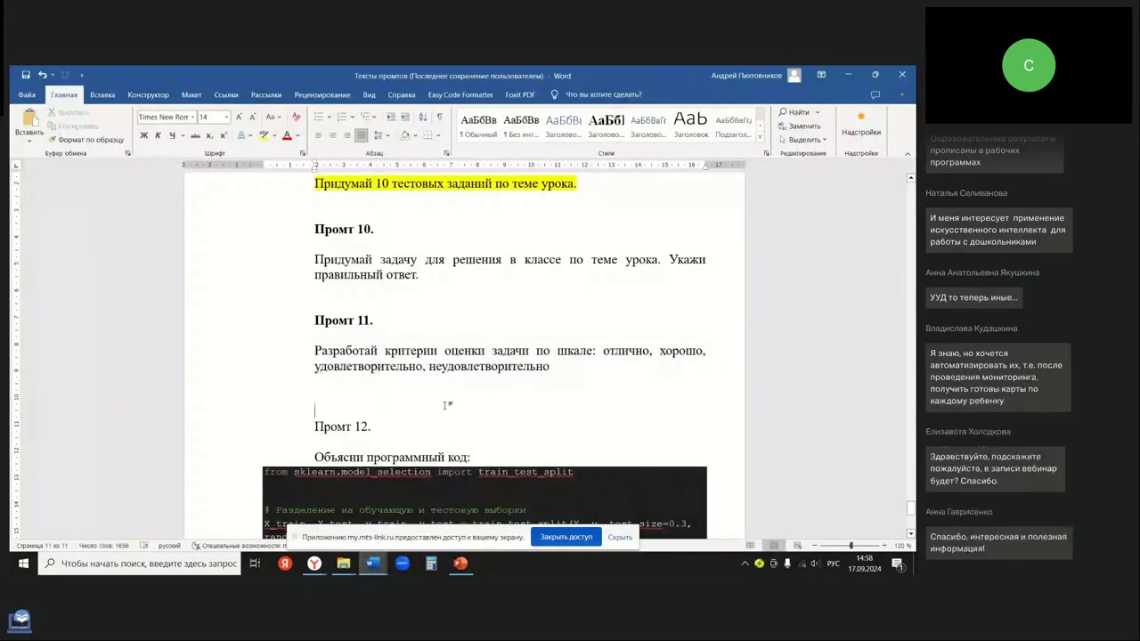
scroll(443, 408, "down", 3)
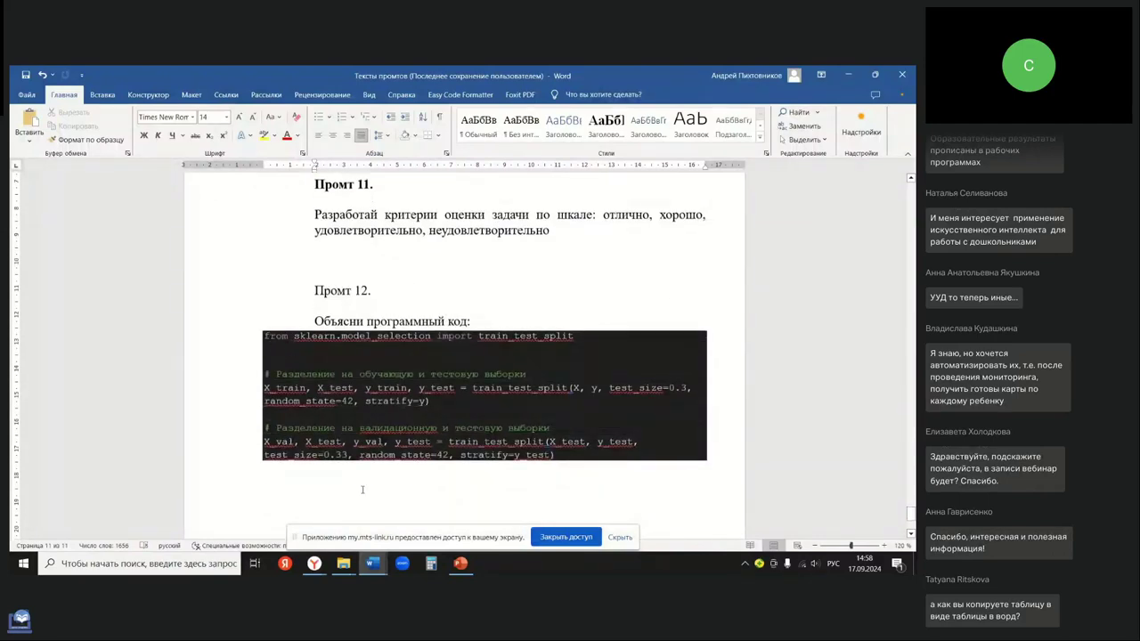
- Copy the train_test_split code of «Промт 12» from the Word document and switch back to Perplexity in the browser
mouse_move(315, 568)
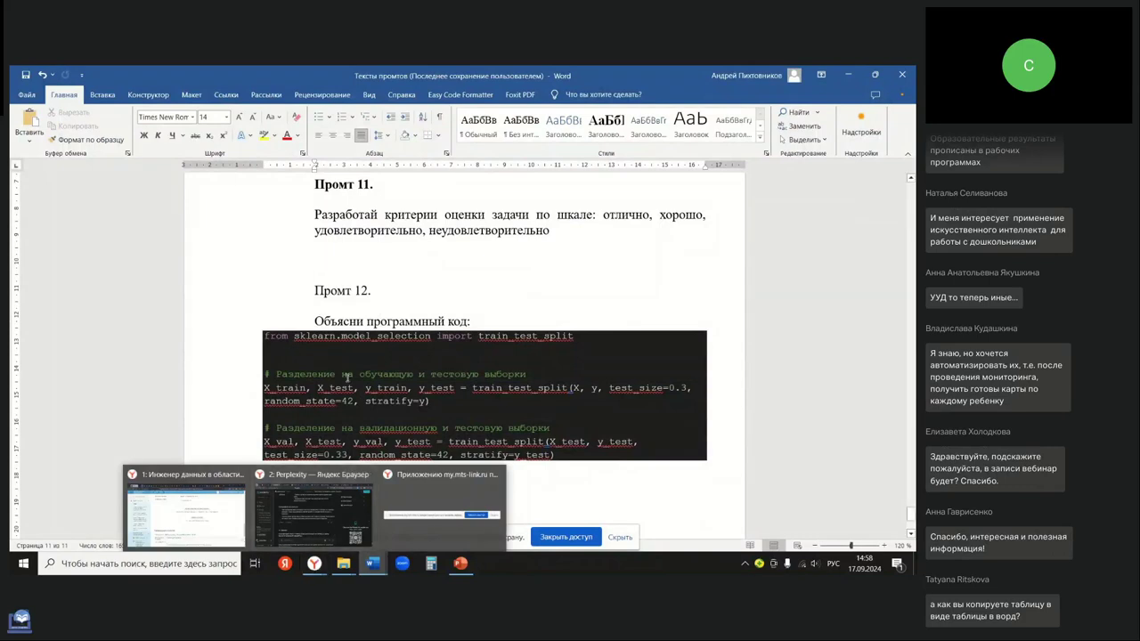
left_click_drag(265, 336, 570, 456)
right_click(533, 433)
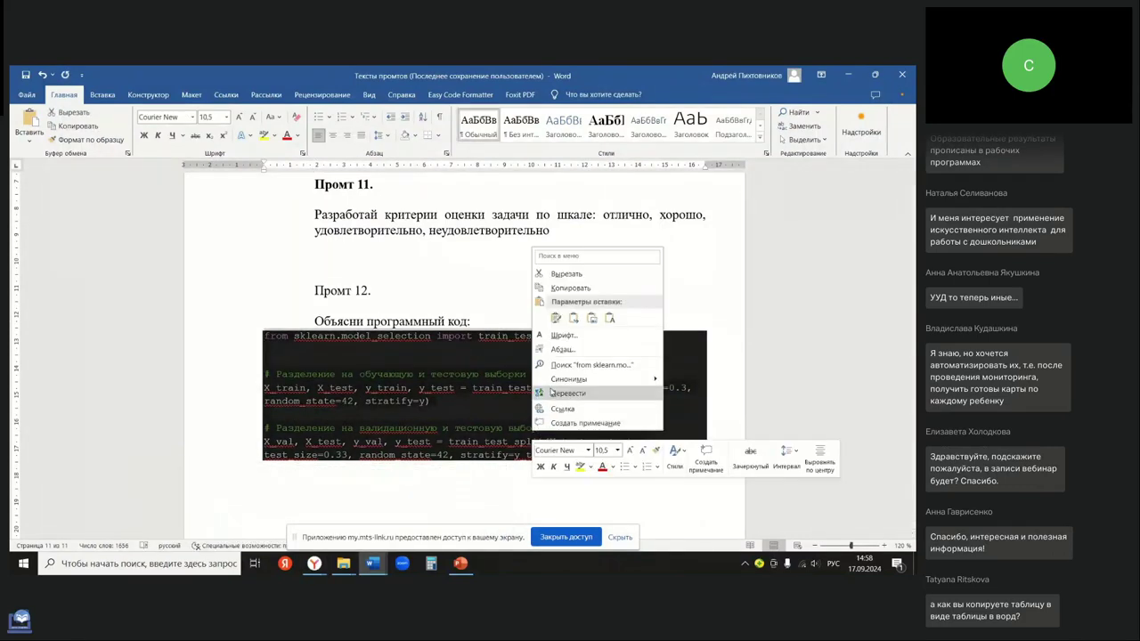
left_click(558, 292)
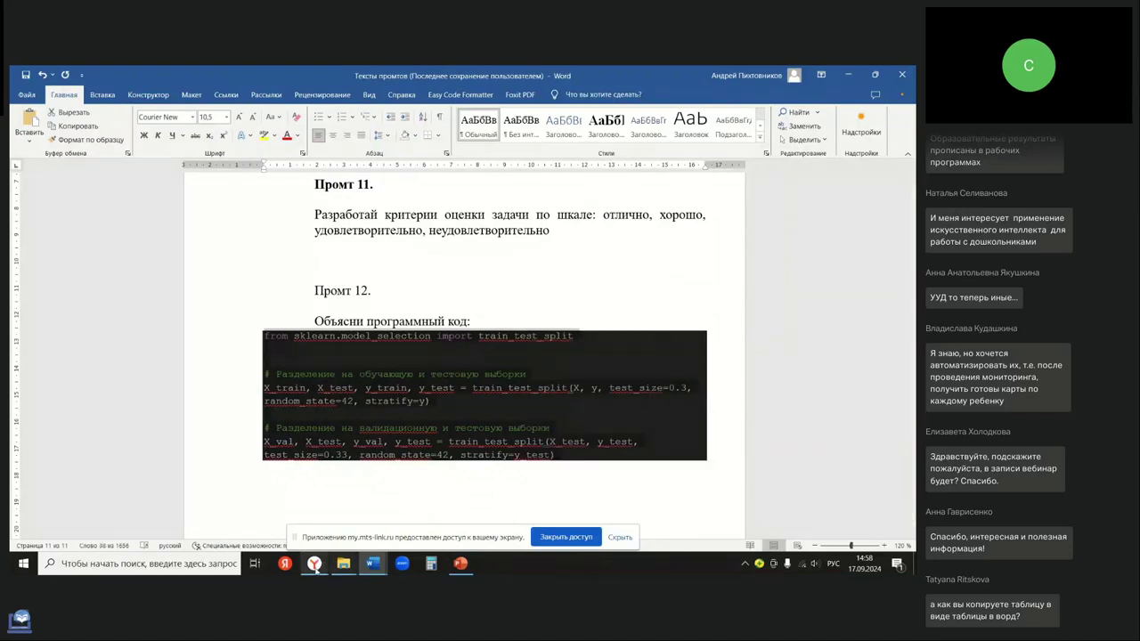
mouse_move(315, 563)
left_click(312, 523)
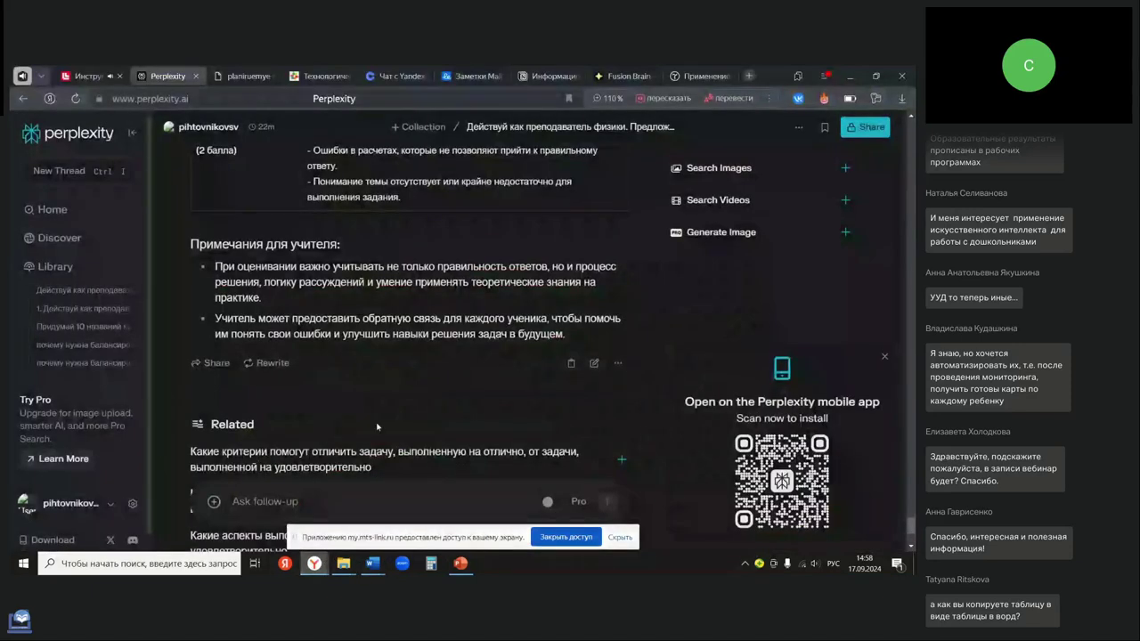
- Look over the related questions and the copy and share options below the grading criteria answer
scroll(316, 499, "down", 3)
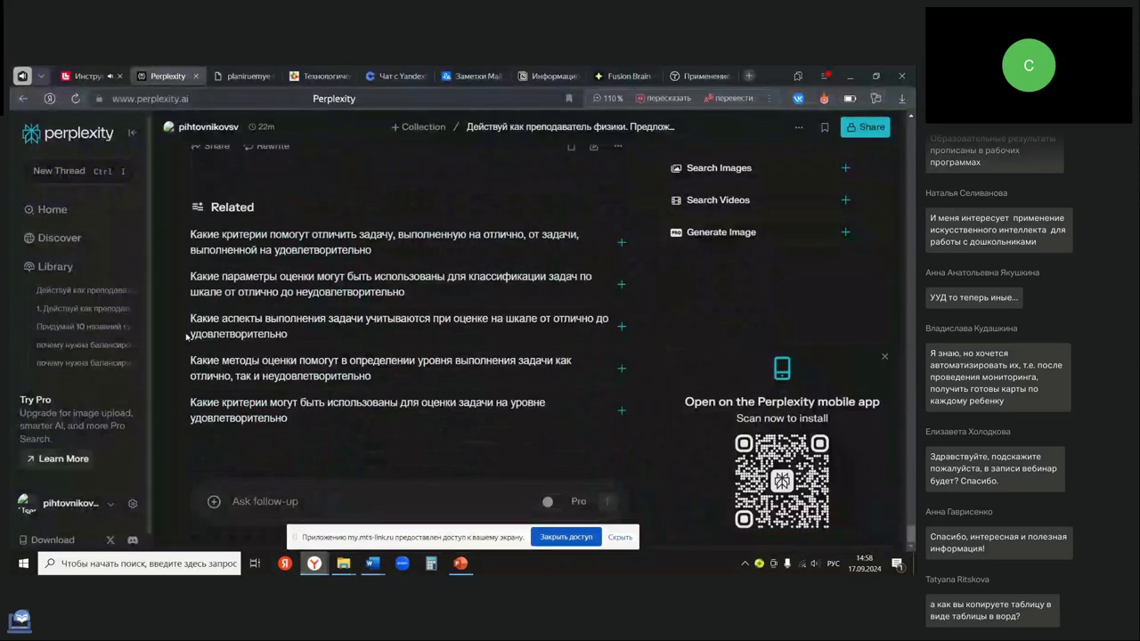
scroll(455, 422, "up", 3)
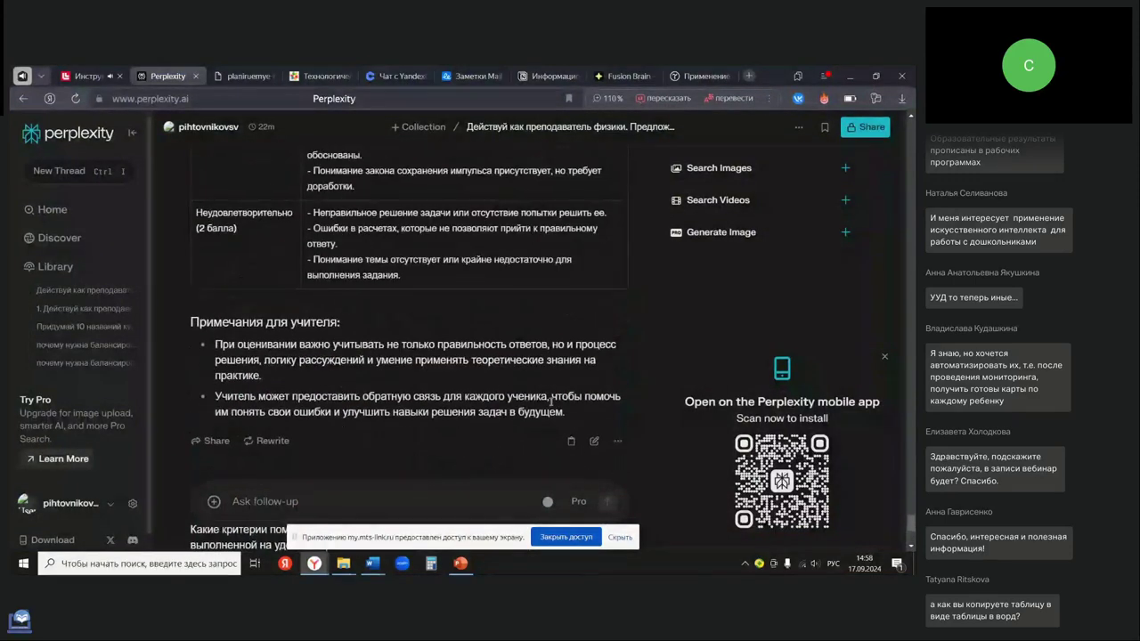
left_click(571, 442)
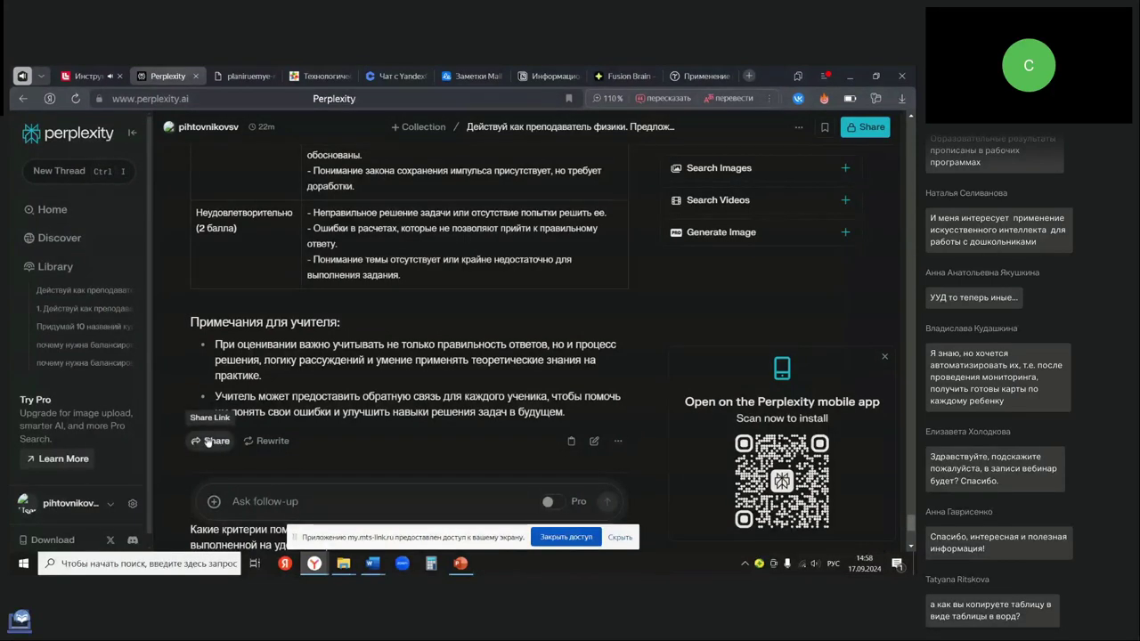
- Start a new thread with the copied train_test_split code, put «Объясни мне как работает данный код» in front of it and submit the request
left_click(55, 174)
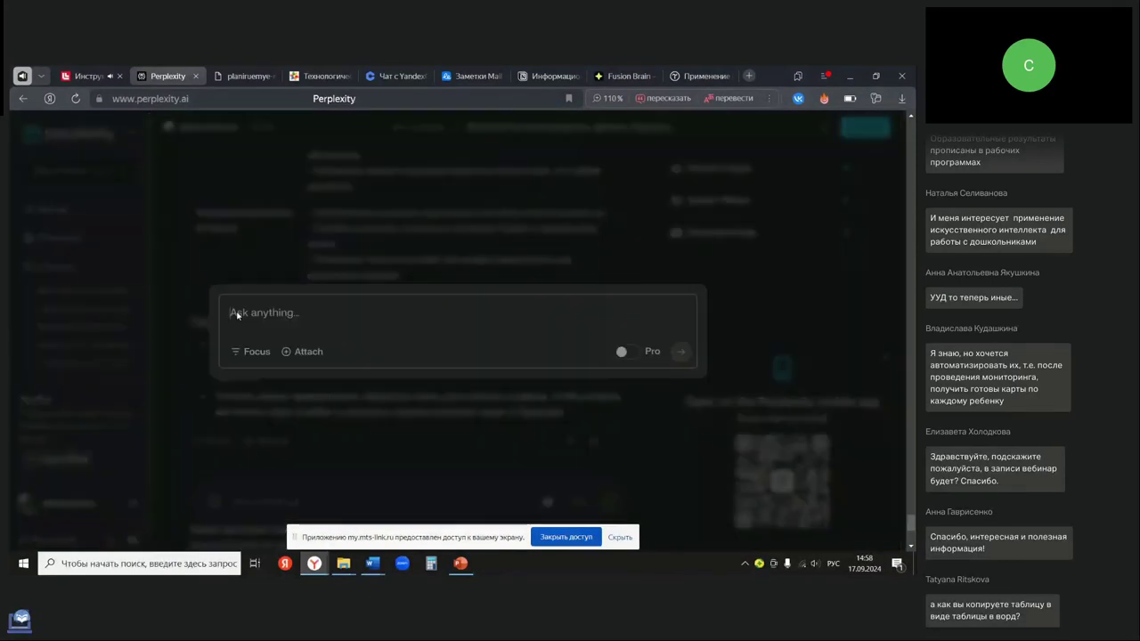
key("ctrl+v")
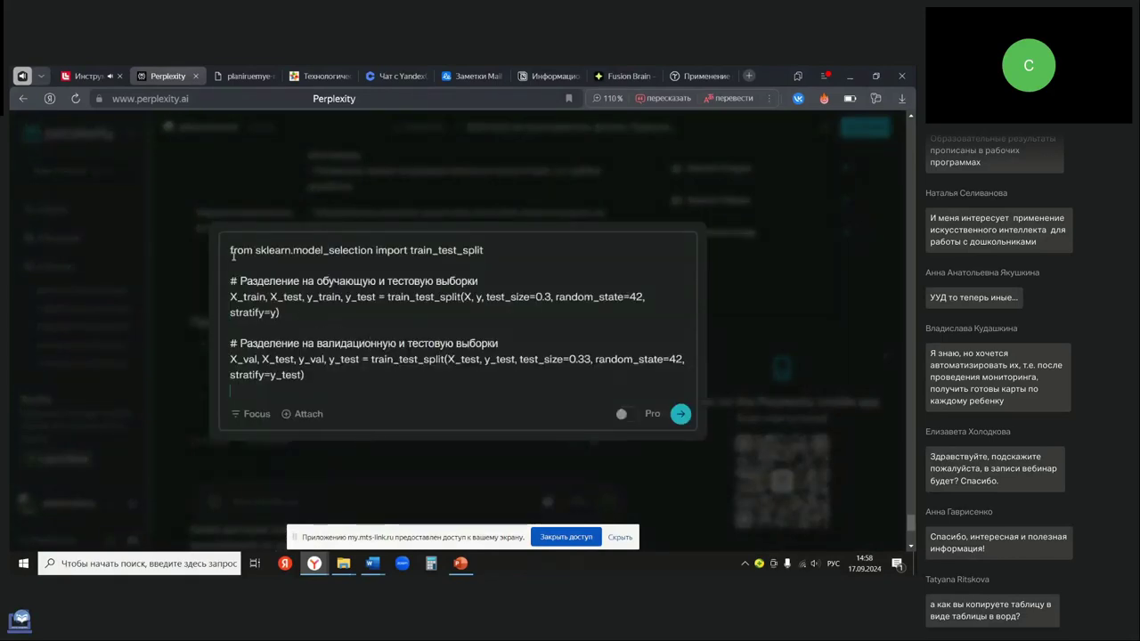
left_click(230, 253)
type("Объясни ")
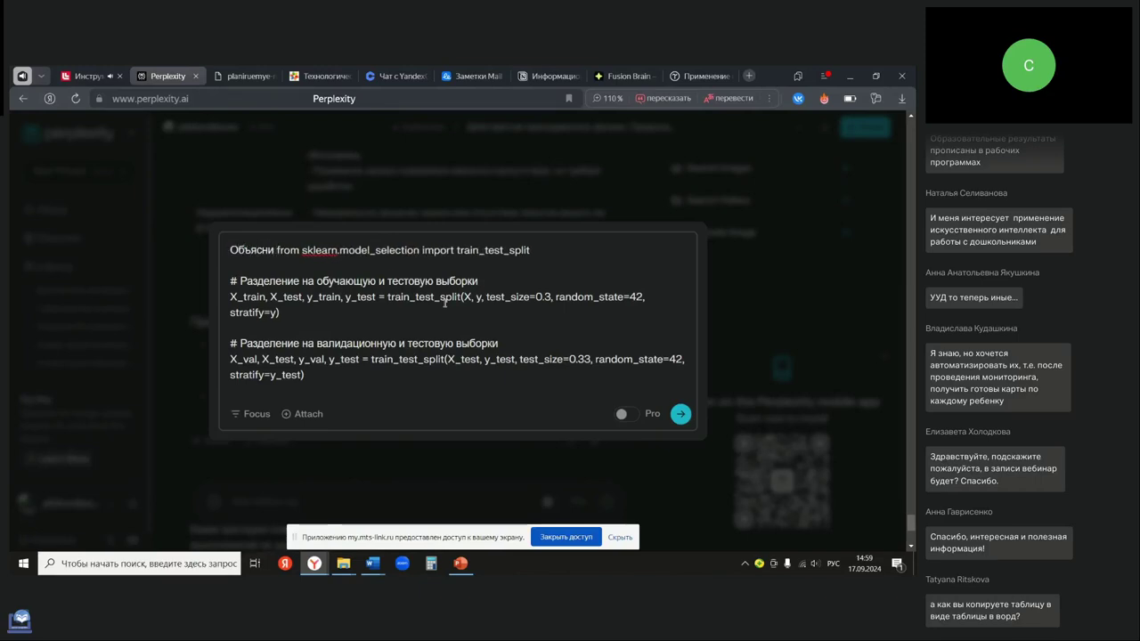
type("мне как работа")
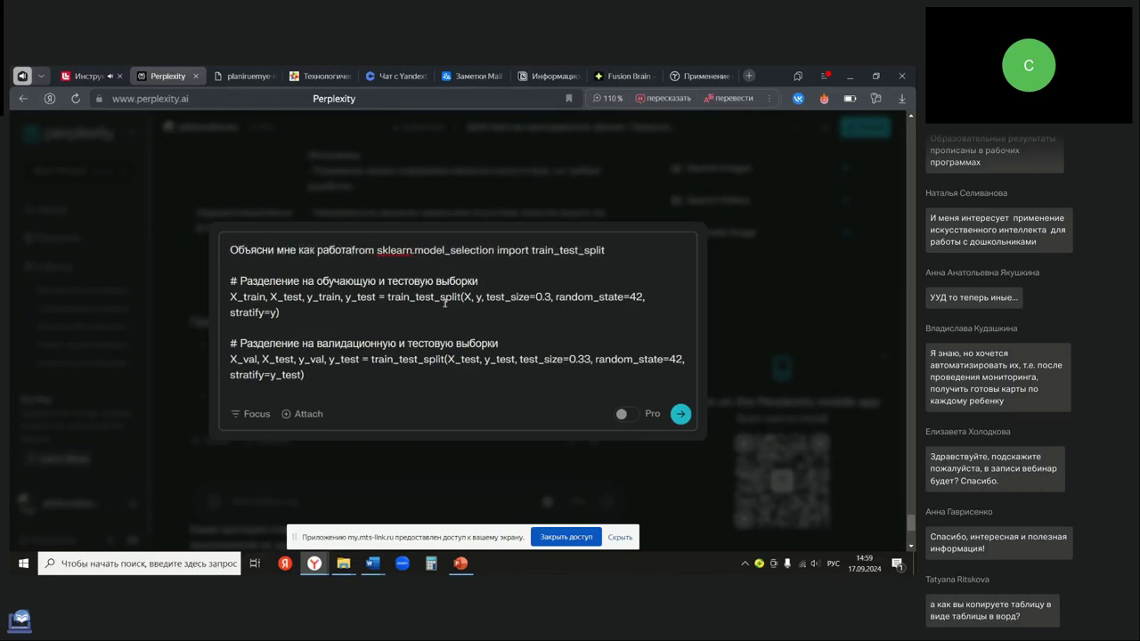
type("ет ")
type("даных ко")
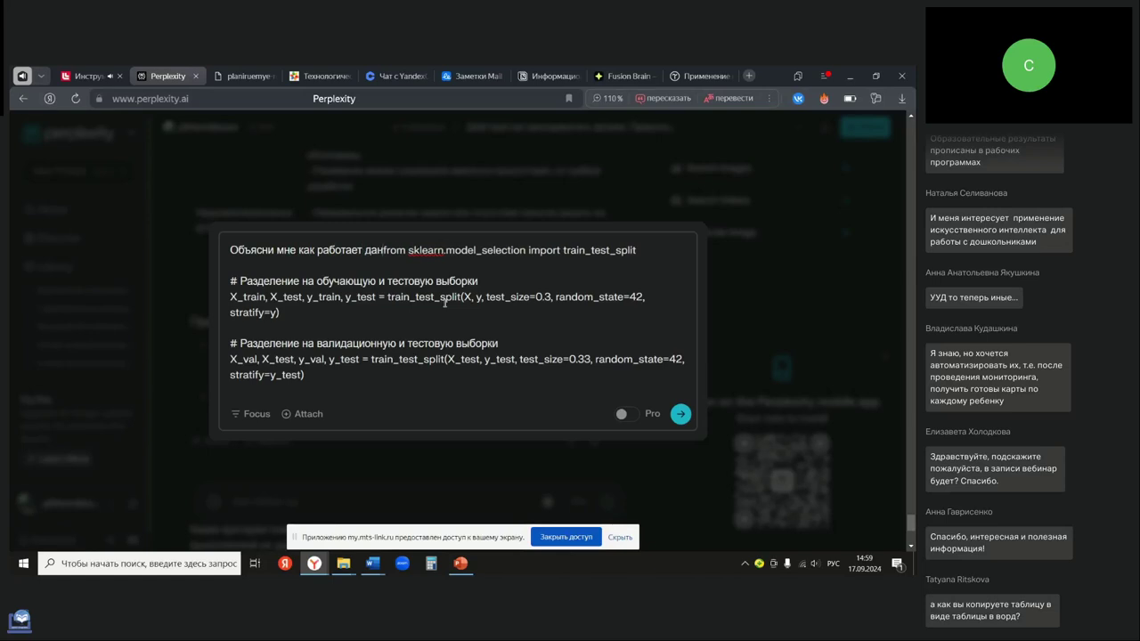
key("BackSpace")
key("BackSpace")
key("BackSpace")
key("BackSpace")
key("BackSpace")
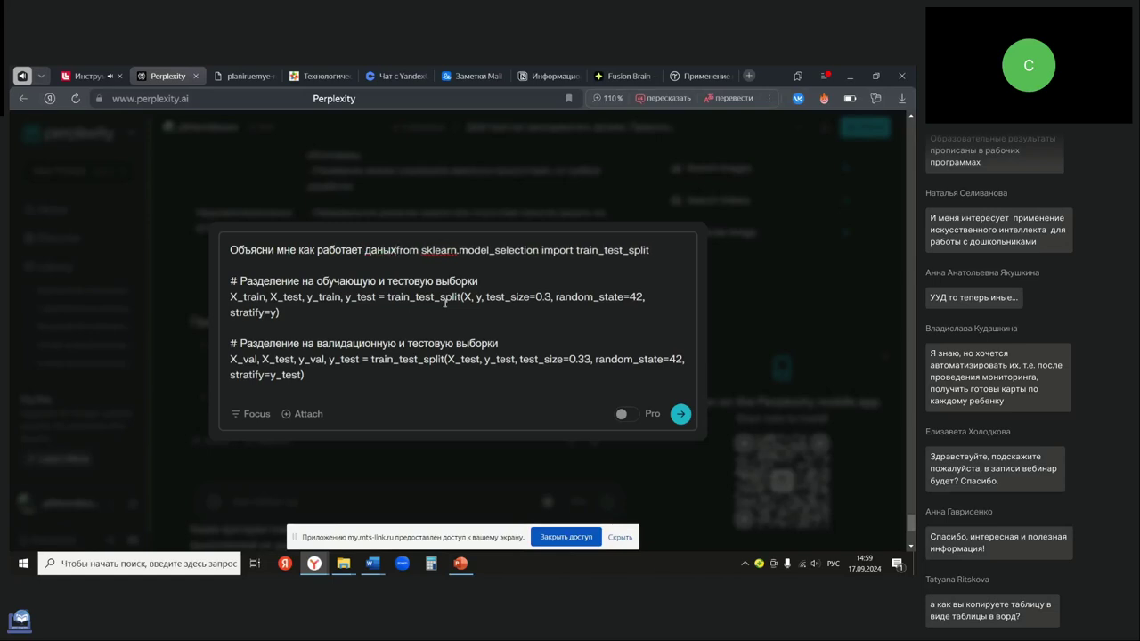
type("ный код")
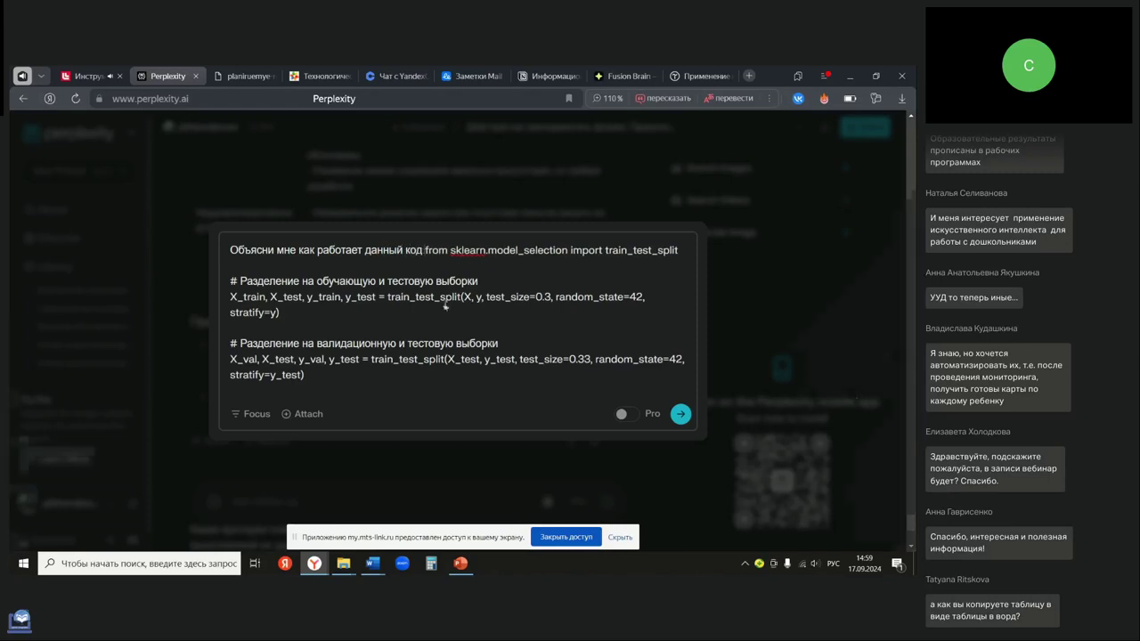
key("Return")
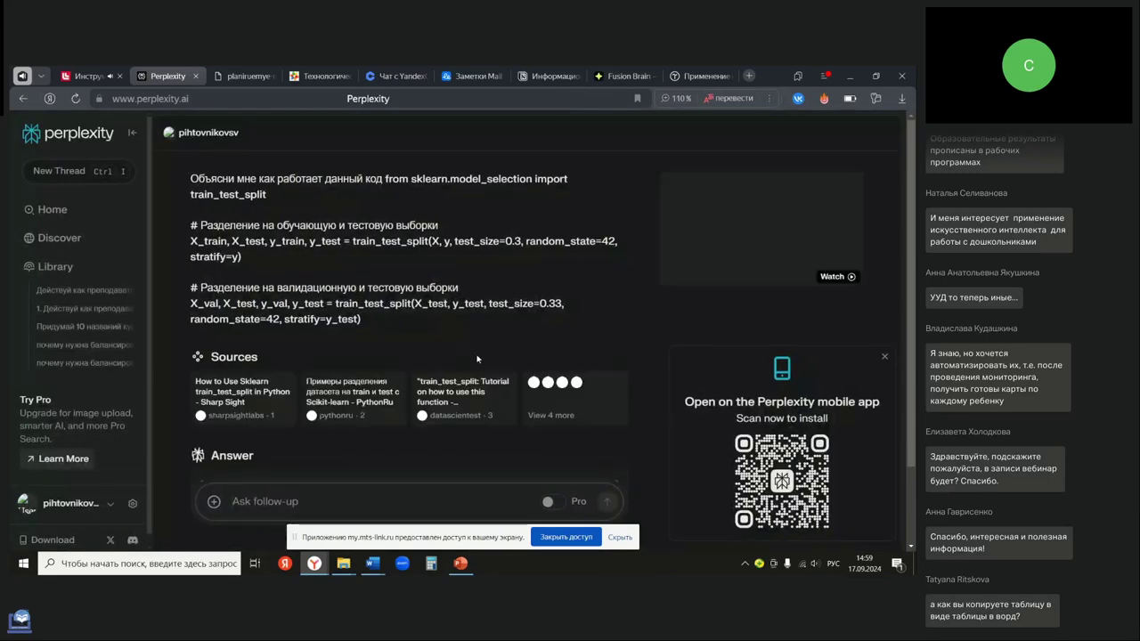
- Read through the code explanation from the train_test_split import to the summary of the training, validation and final test samples
scroll(441, 353, "down", 2)
scroll(439, 355, "down", 1)
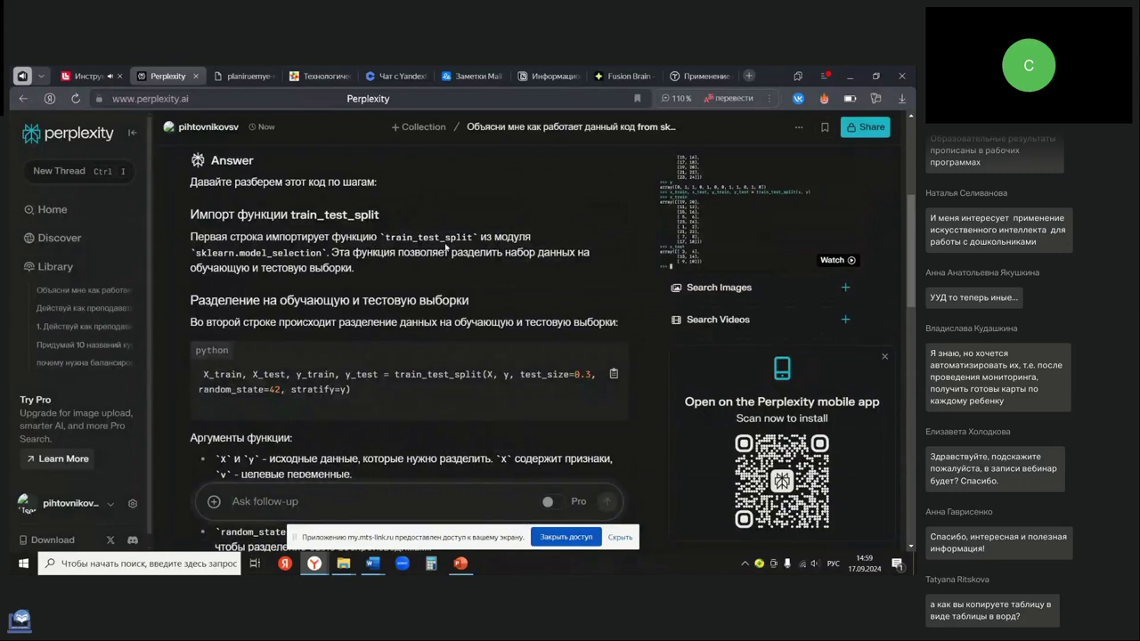
scroll(345, 258, "down", 1)
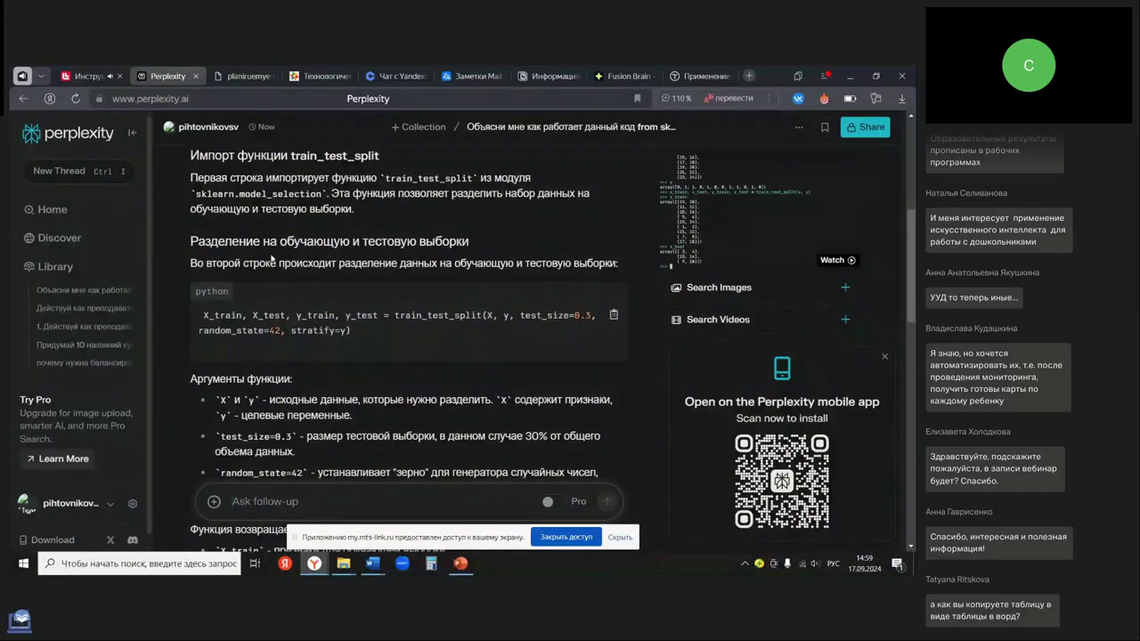
scroll(298, 286, "down", 1)
scroll(307, 294, "down", 1)
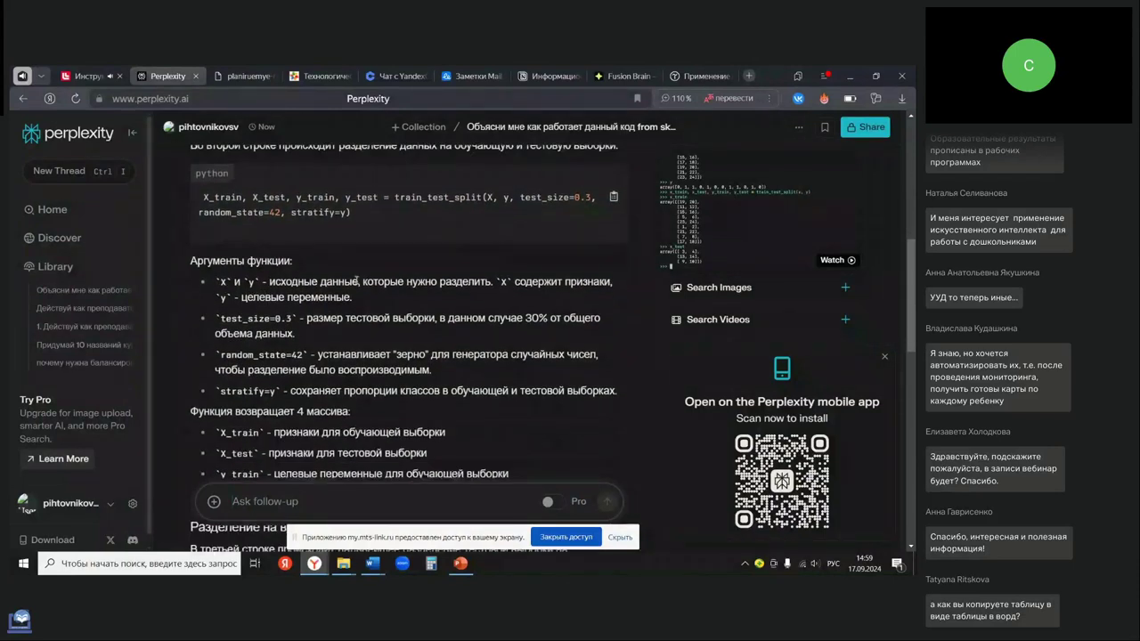
scroll(329, 354, "down", 2)
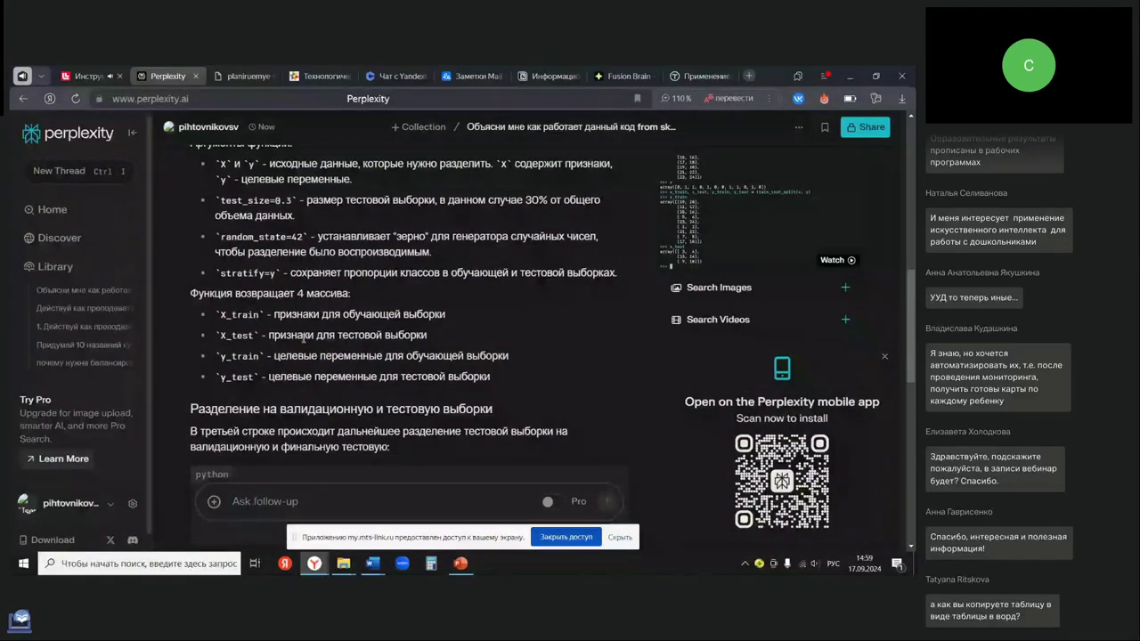
scroll(303, 338, "down", 2)
scroll(302, 341, "down", 1)
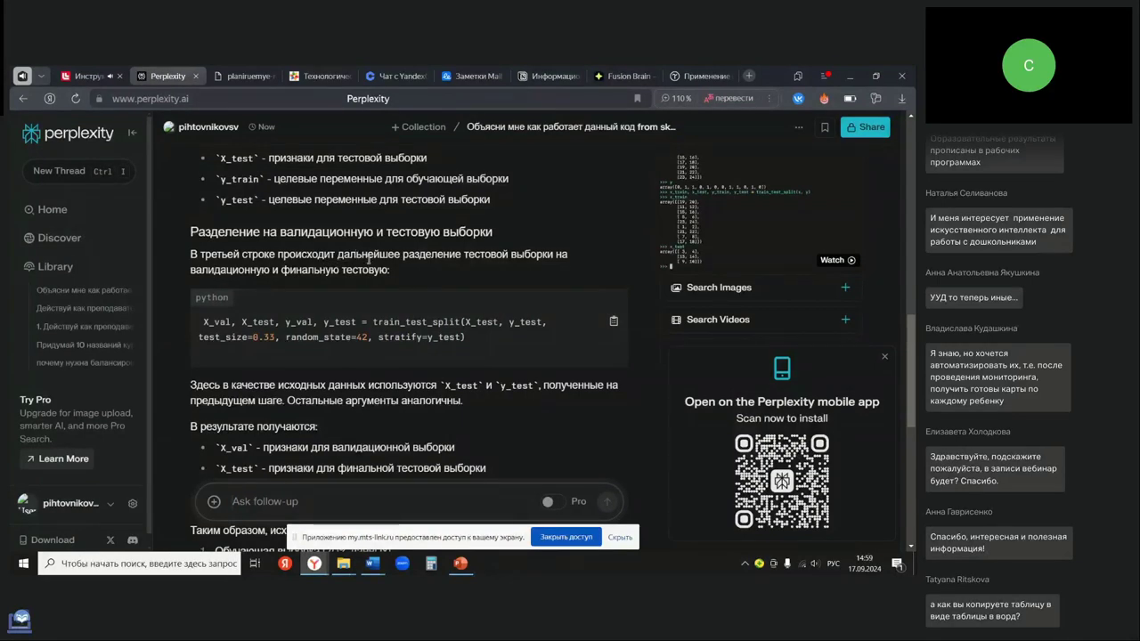
scroll(227, 260, "down", 3)
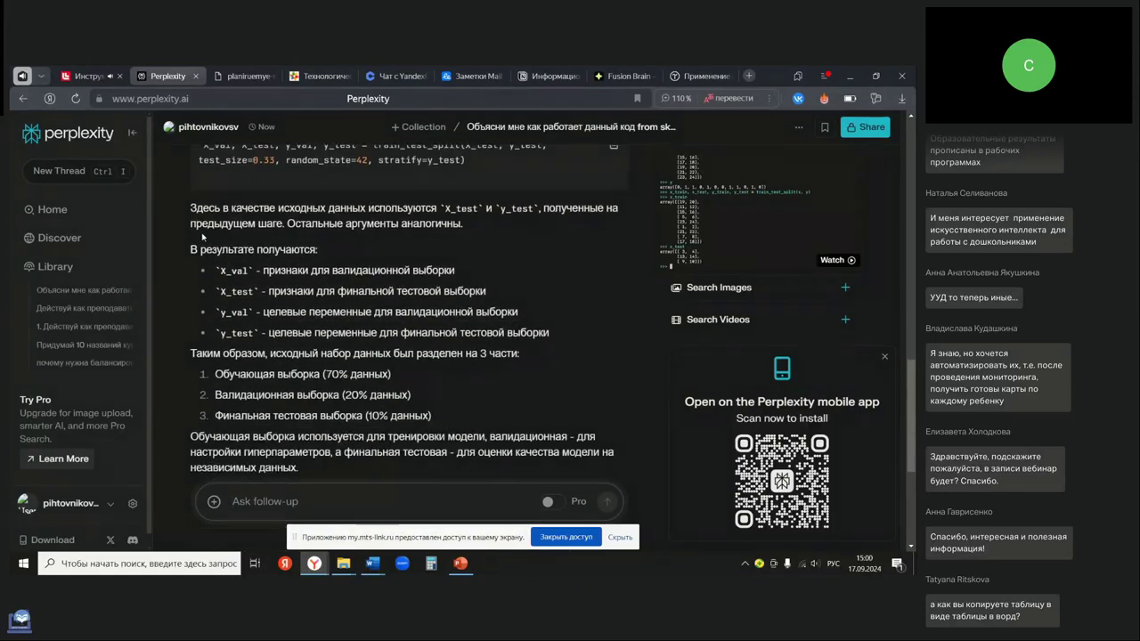
scroll(228, 264, "down", 1)
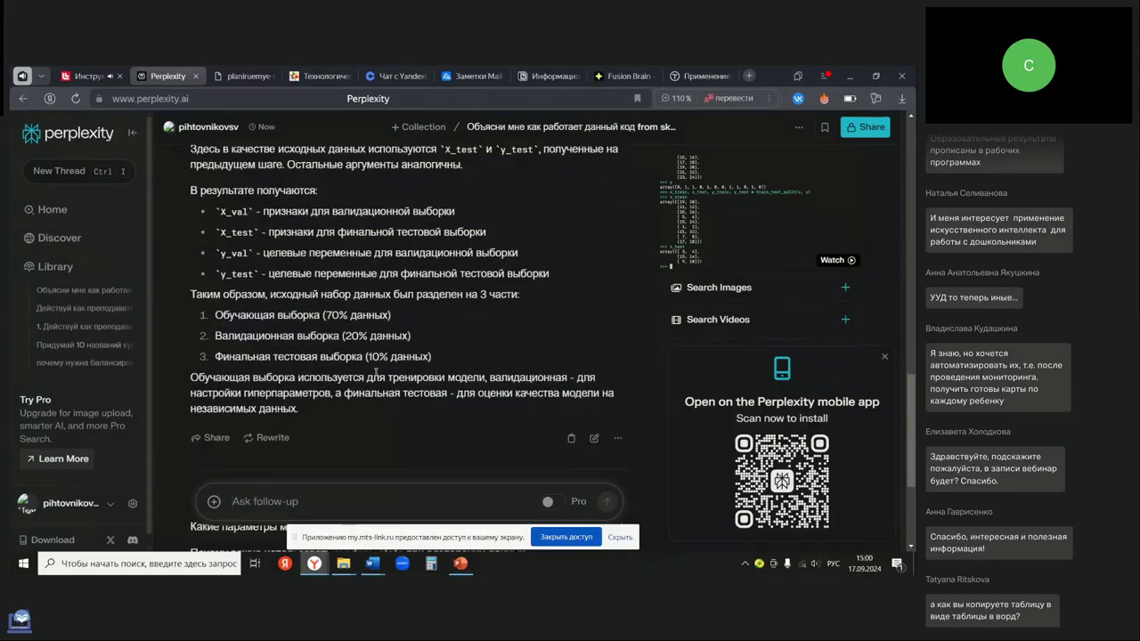
- Review the validation split section, go over the whole explanation again from the submitted code to its end, and switch to the webinar tab
scroll(376, 373, "up", 3)
scroll(378, 374, "up", 1)
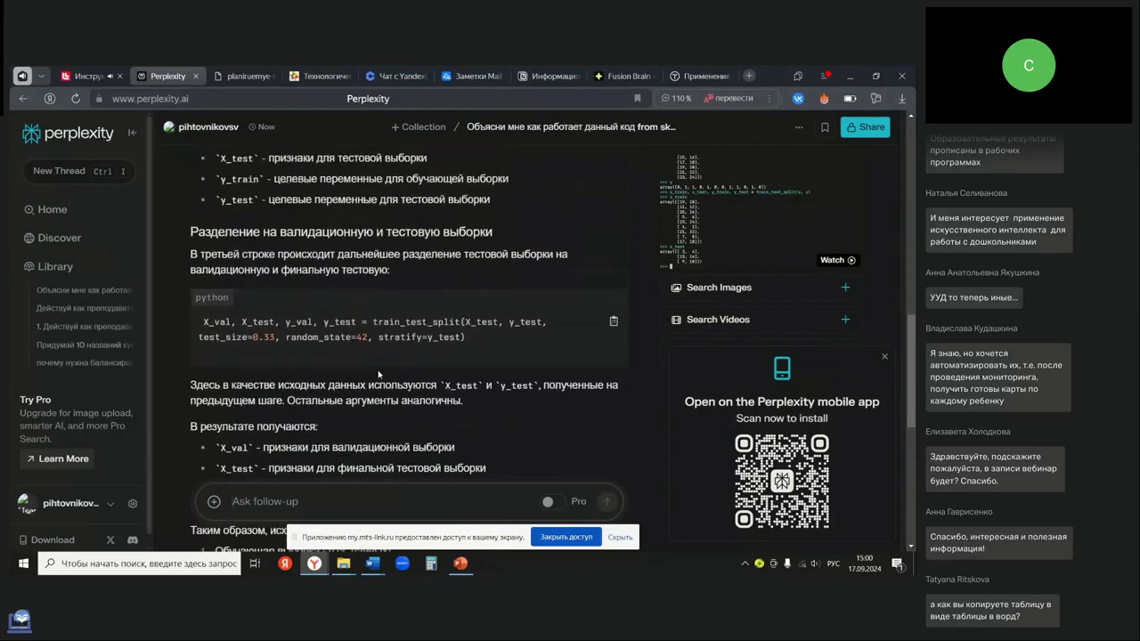
scroll(378, 374, "down", 4)
scroll(381, 363, "up", 5)
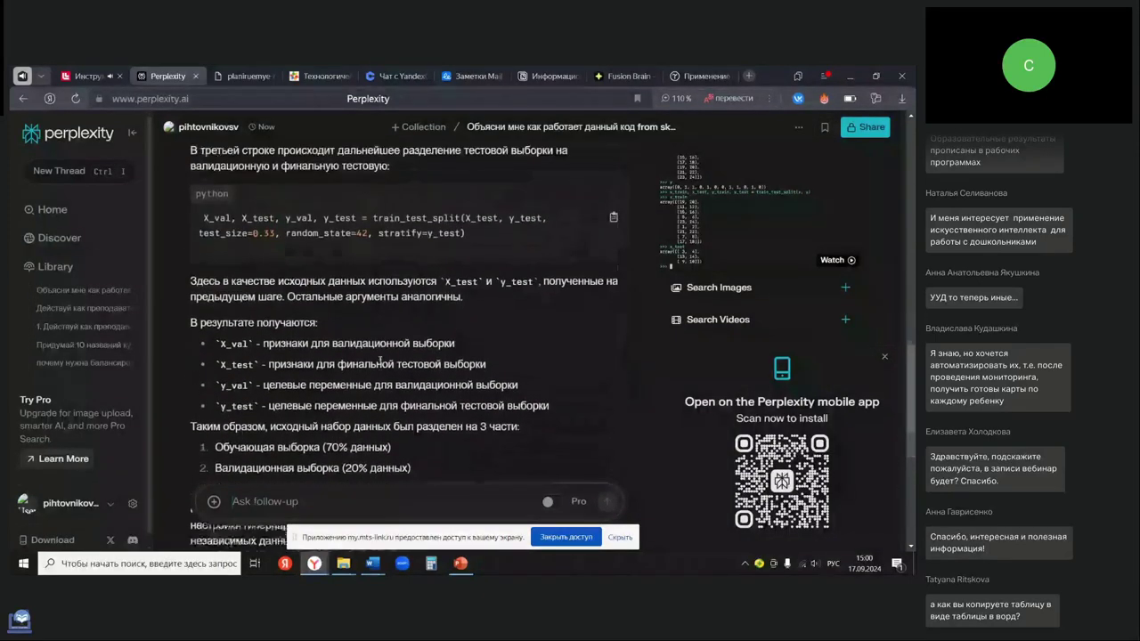
scroll(381, 362, "up", 1)
scroll(381, 363, "up", 10)
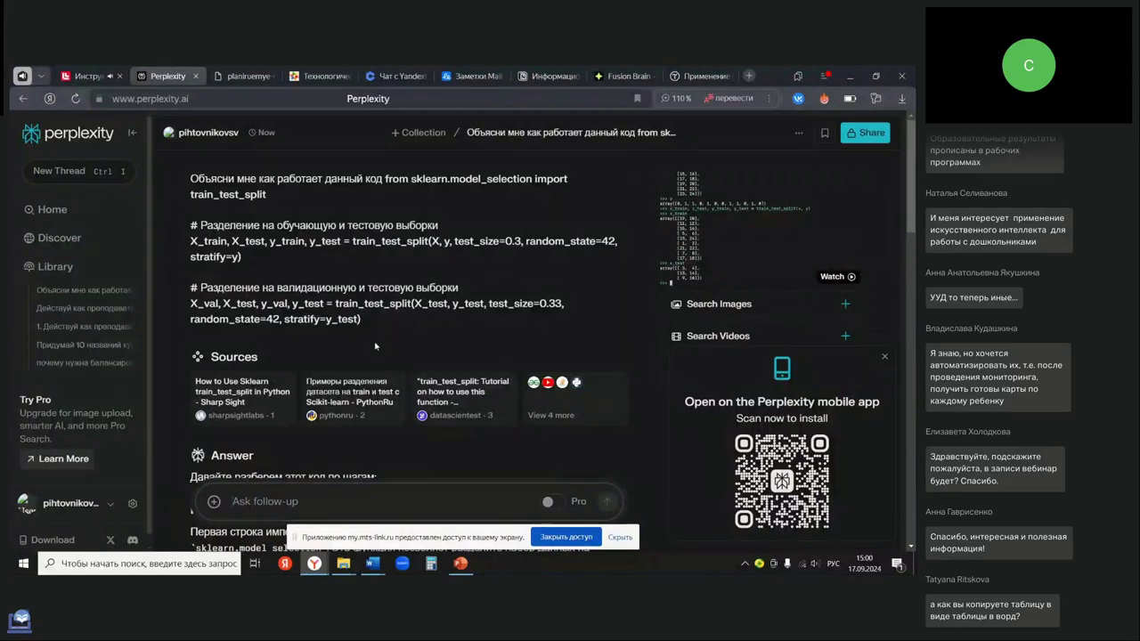
scroll(375, 345, "down", 5)
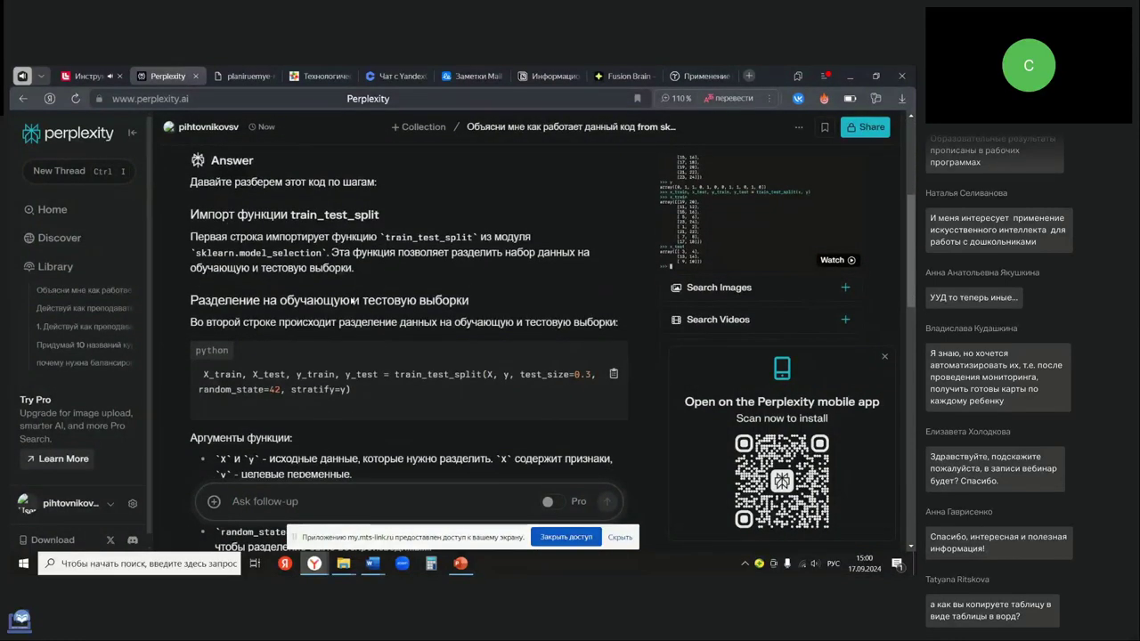
scroll(442, 354, "down", 2)
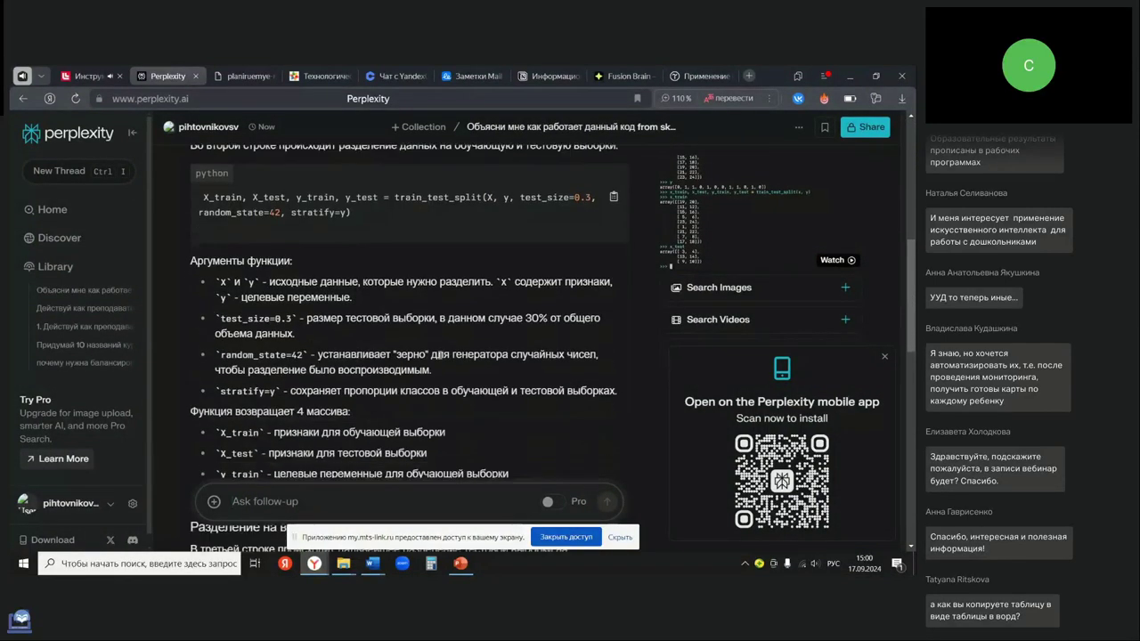
scroll(439, 355, "down", 2)
scroll(294, 351, "down", 4)
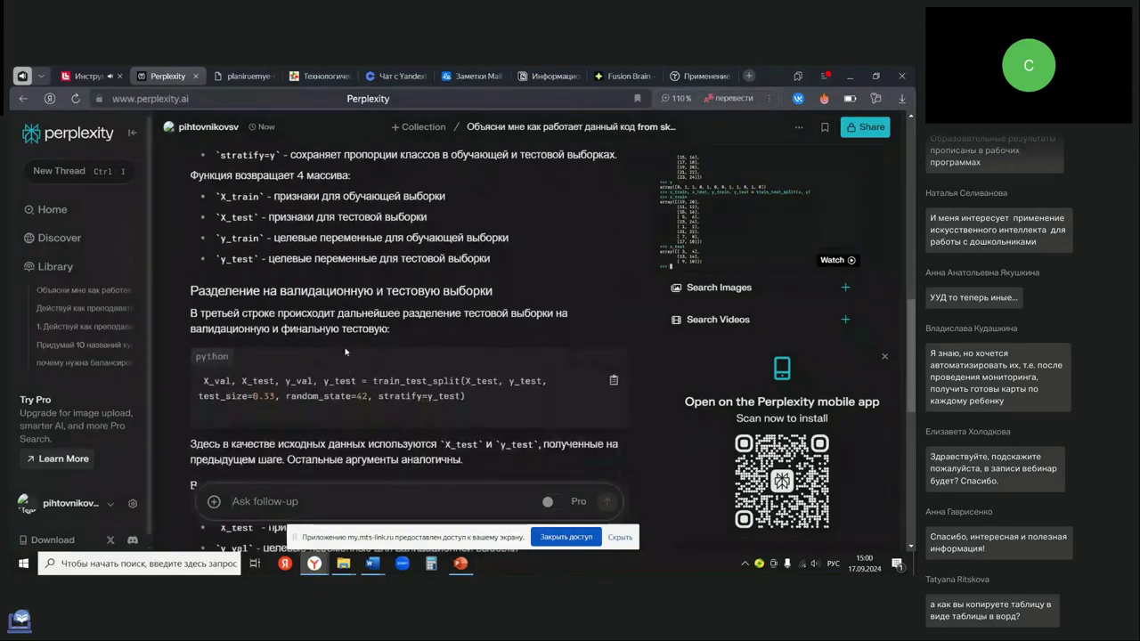
scroll(379, 385, "down", 3)
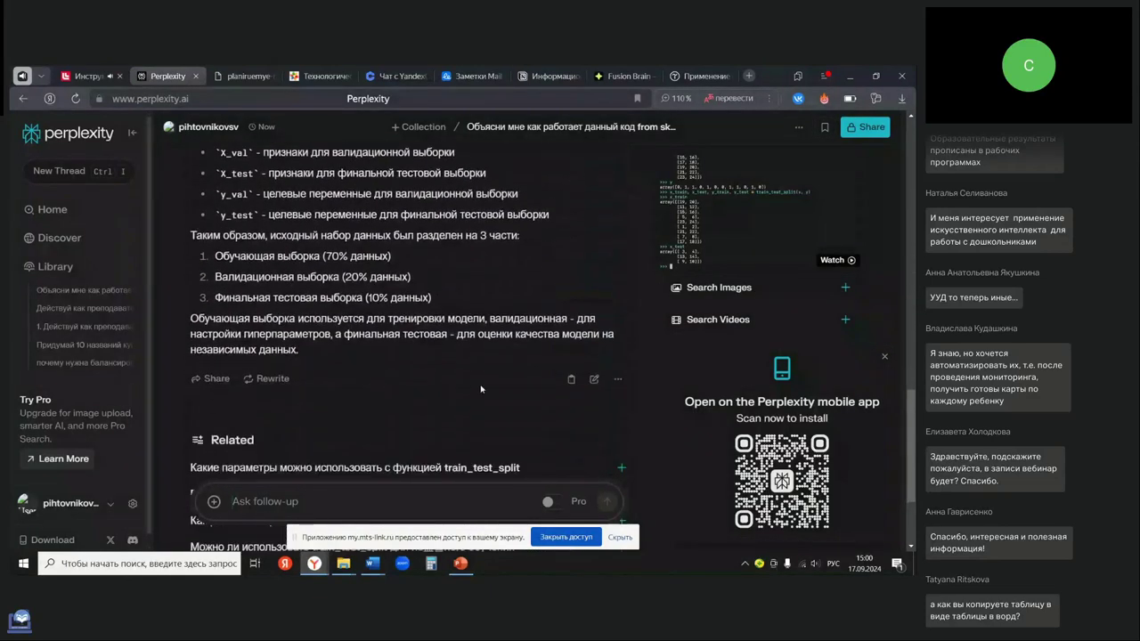
scroll(446, 329, "up", 2)
left_click(86, 75)
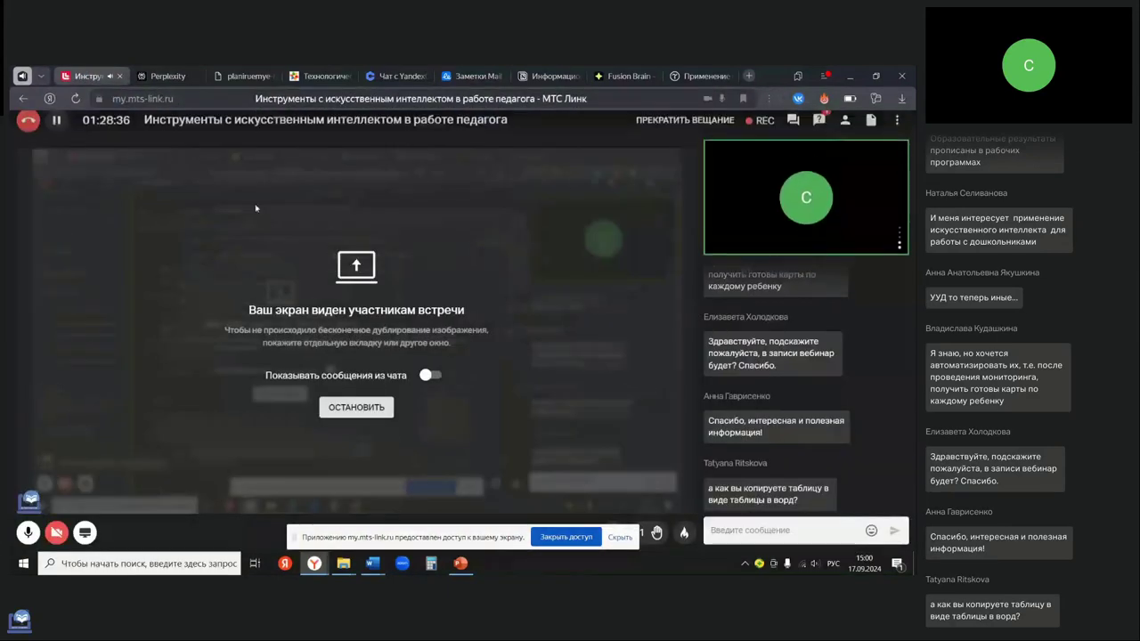
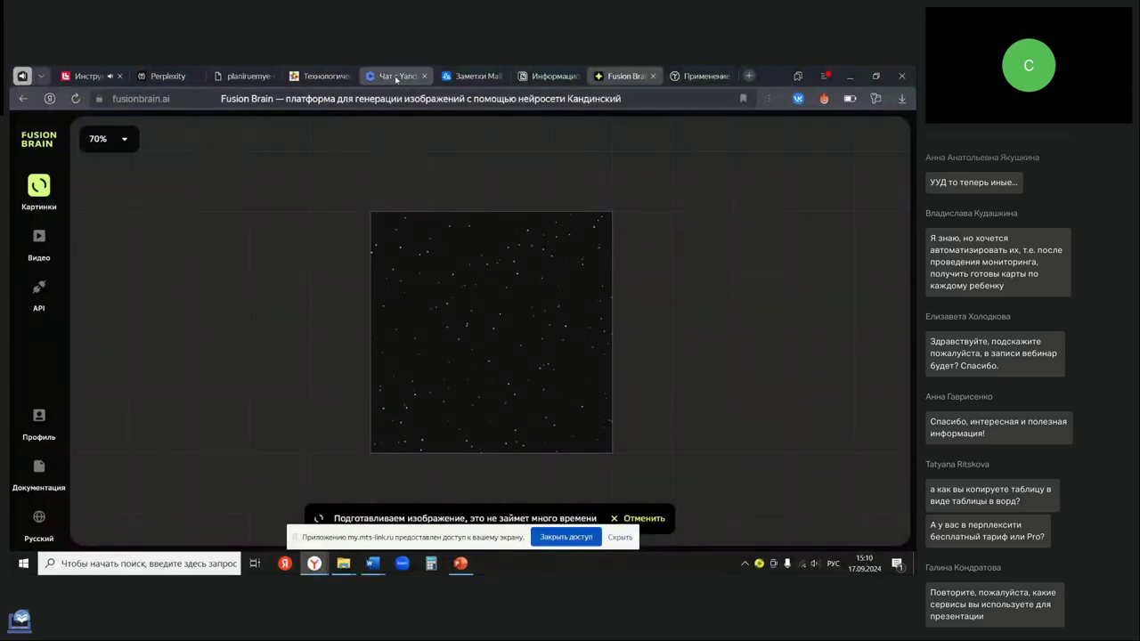
- Switch from Fusion Brain to the Notion workspace, open the «Вычислительные системы» page and view its lectures and laboratory work sections
mouse_move(394, 78)
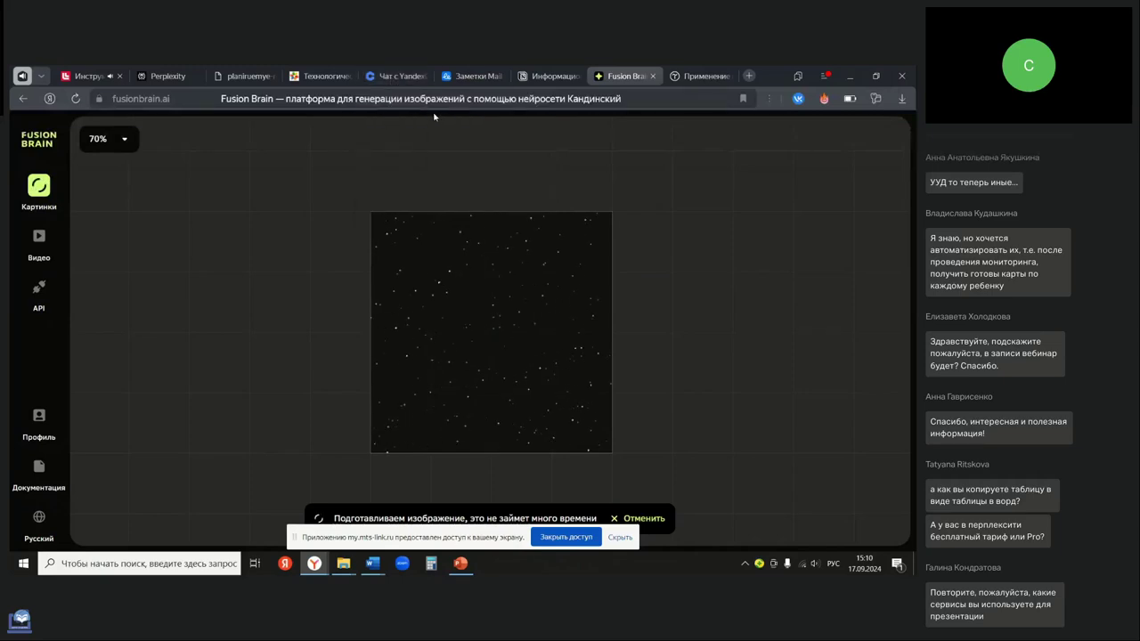
left_click(542, 79)
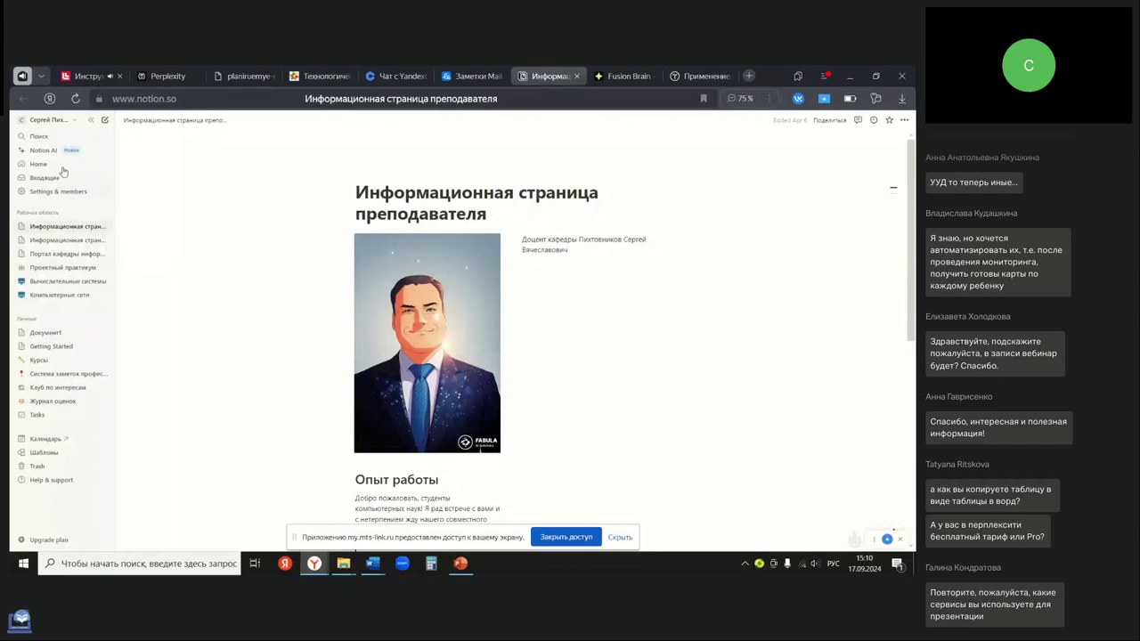
left_click(63, 285)
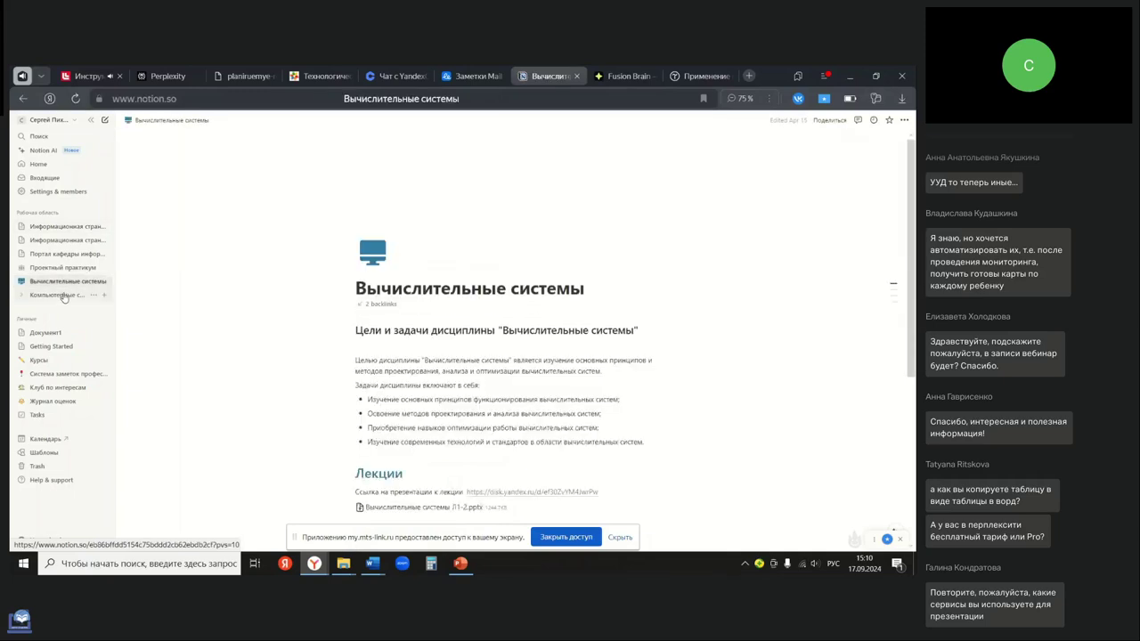
scroll(460, 356, "down", 5)
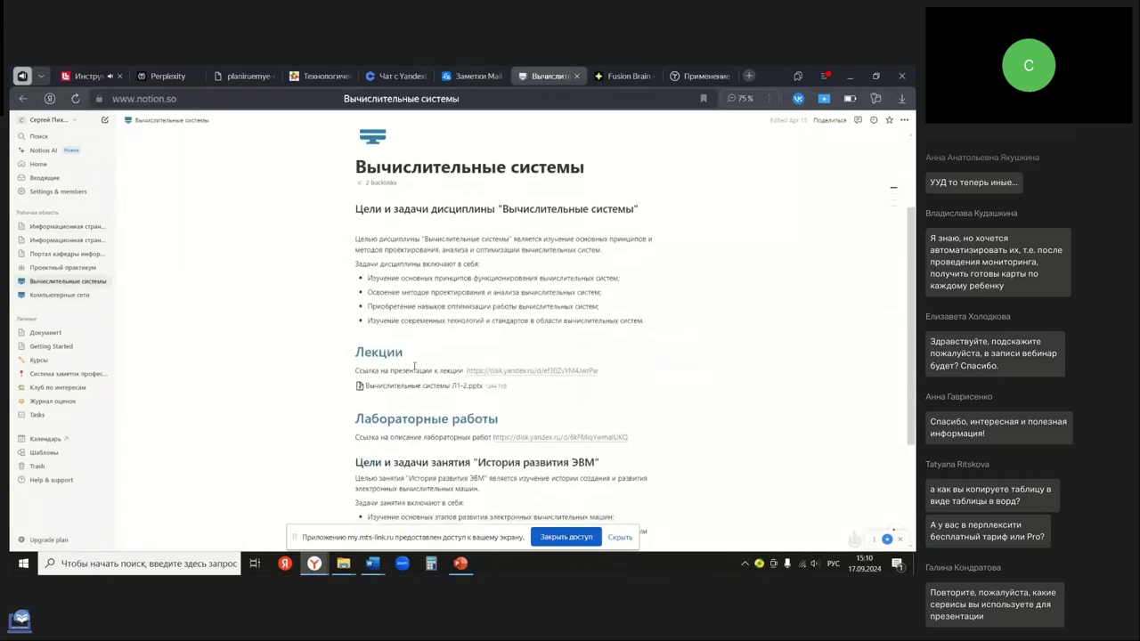
- View the «Компьютерные сети» course page and create a new workspace page titled «Страница с заданиями»
left_click(53, 295)
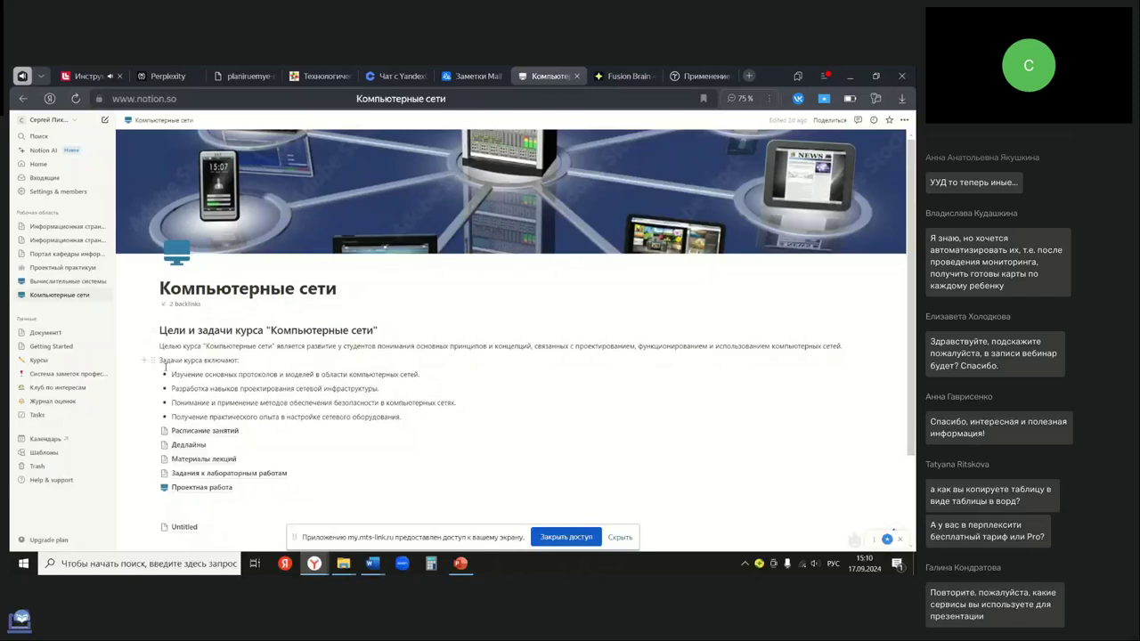
left_click(103, 213)
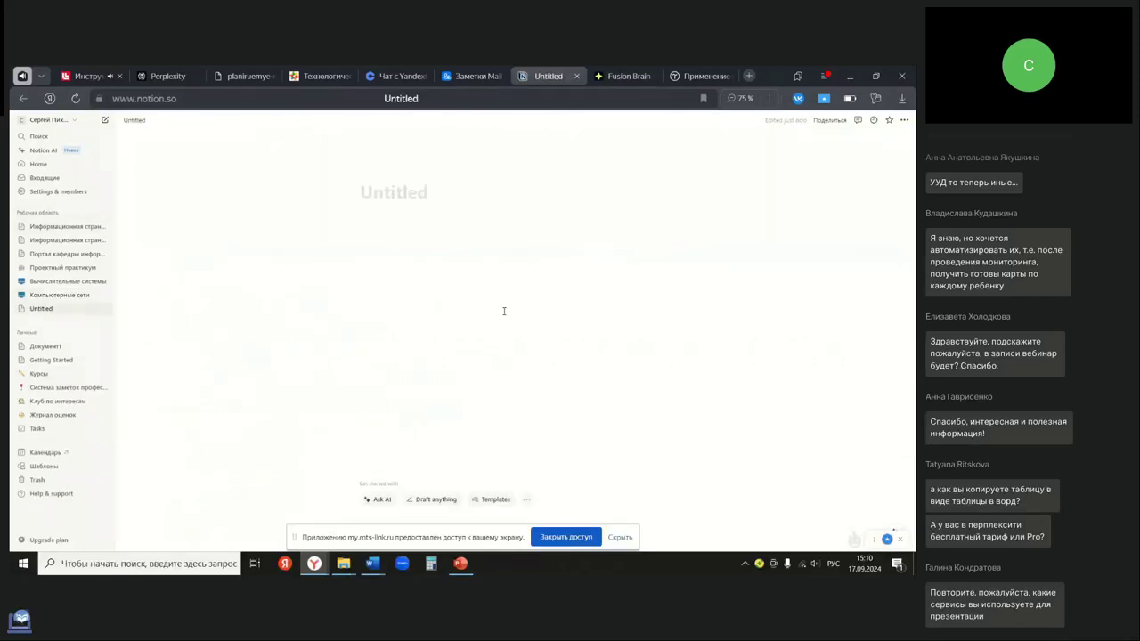
type("Стран")
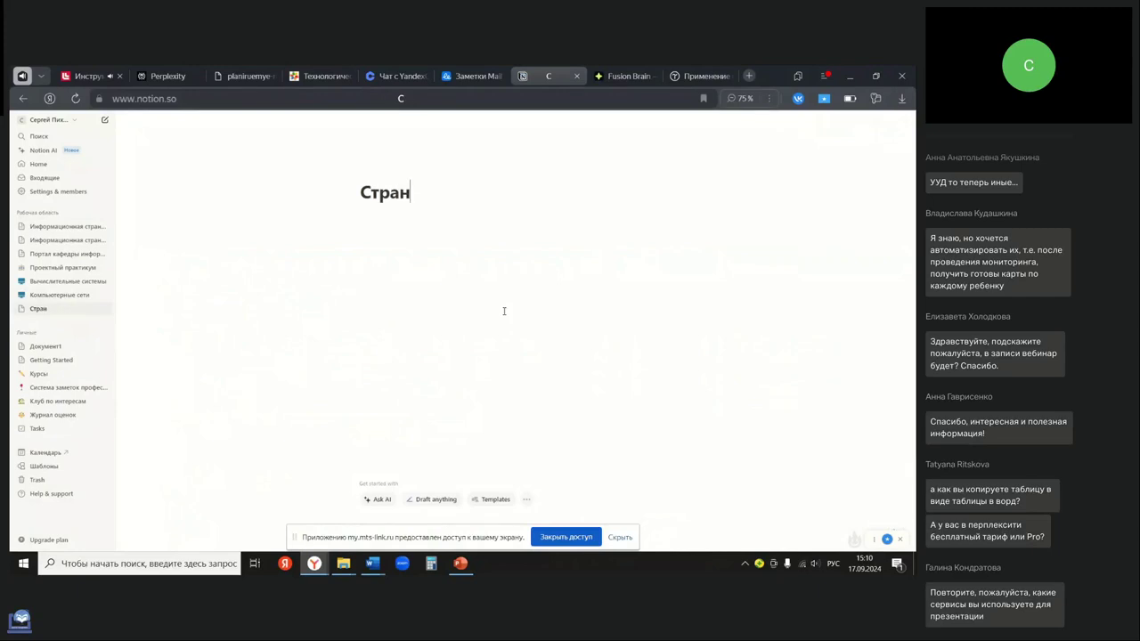
type("ица с даниями")
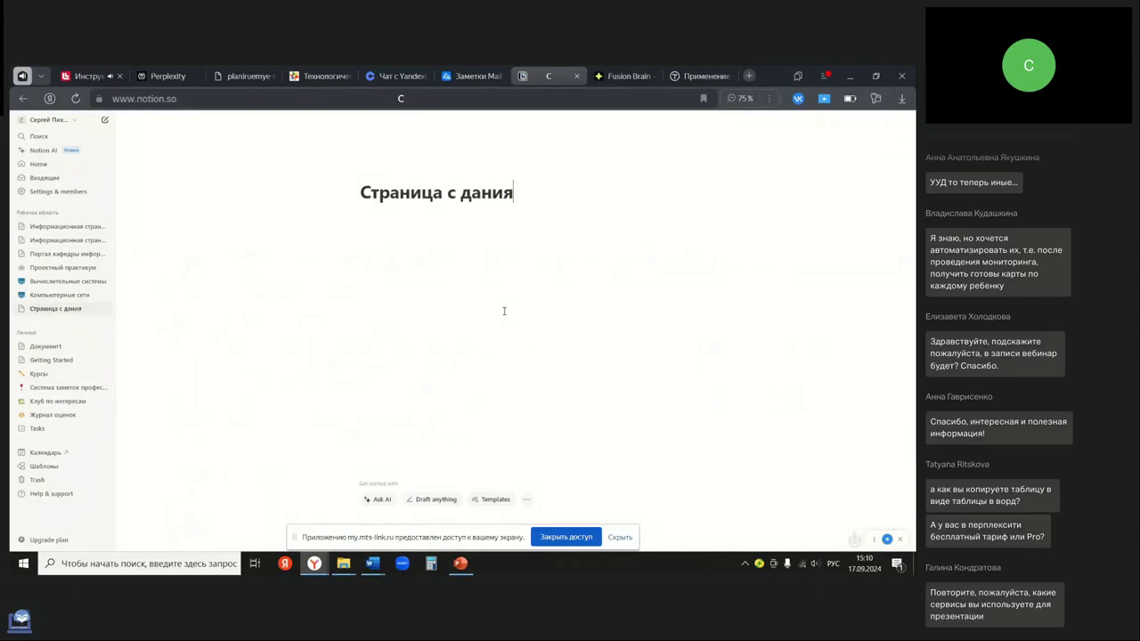
key("BackSpace")
key("BackSpace")
key("BackSpace")
key("BackSpace")
key("BackSpace")
key("BackSpace")
key("BackSpace")
type("заданиями")
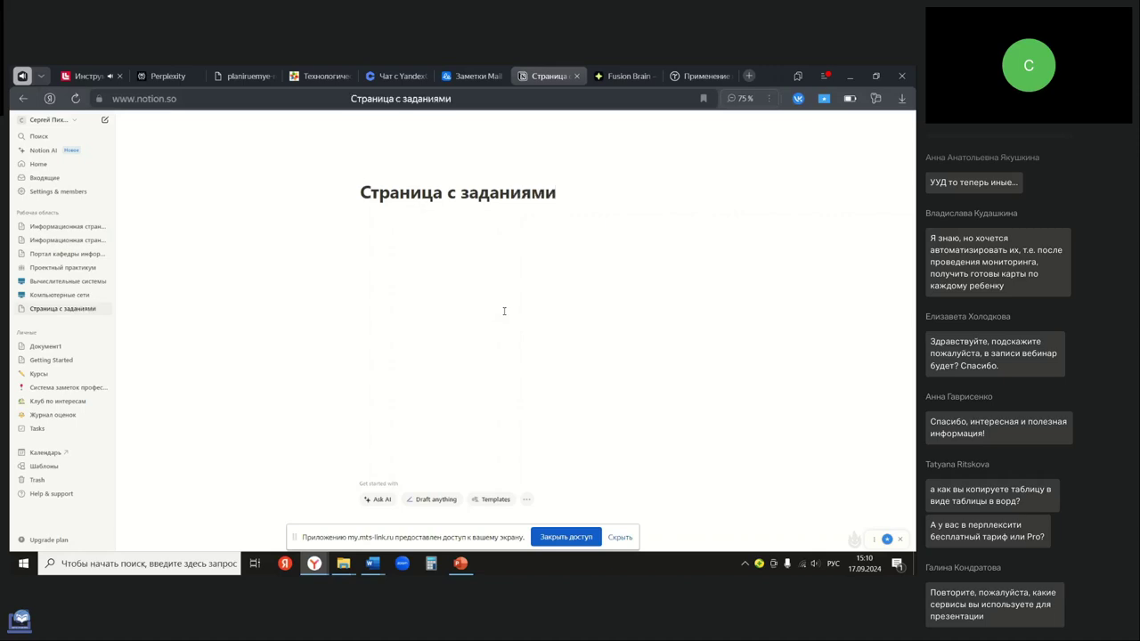
left_click(380, 500)
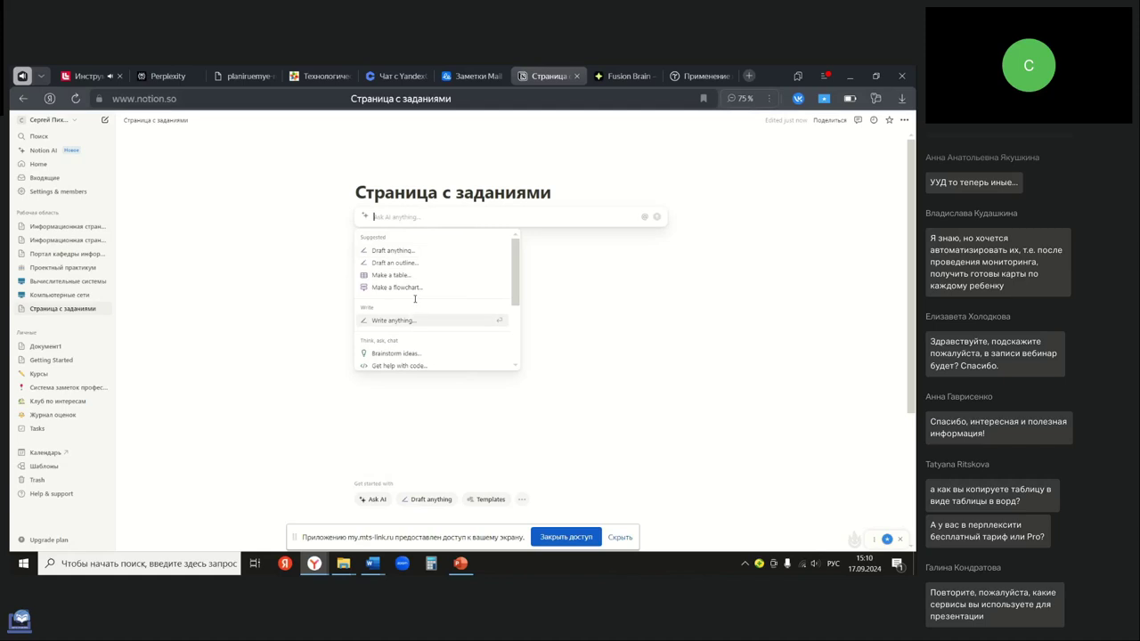
type("Составь")
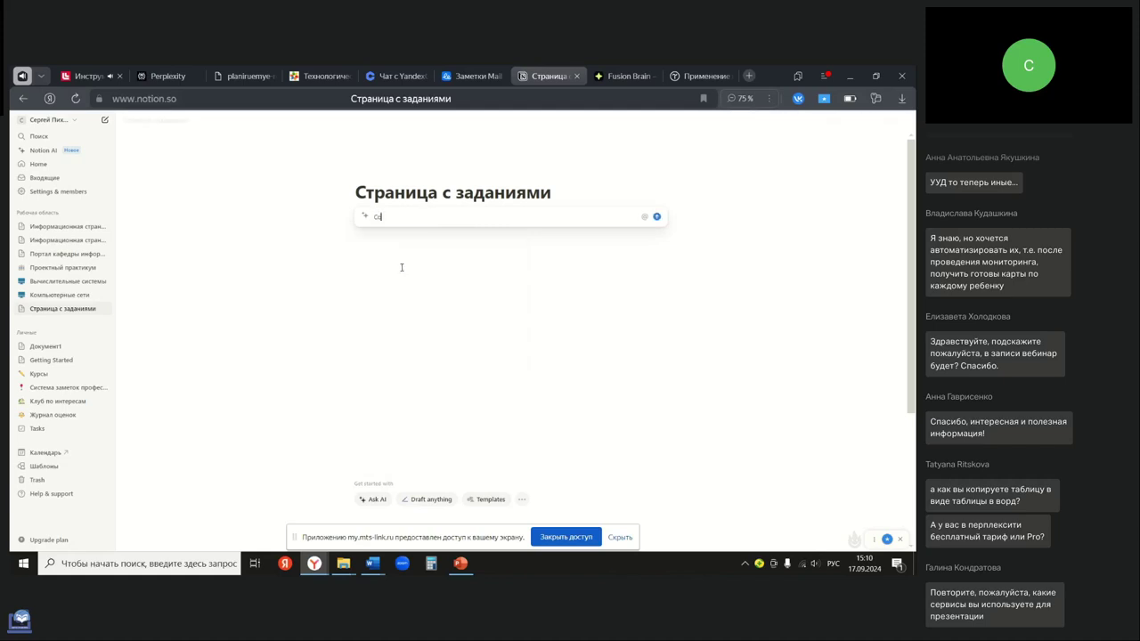
key("BackSpace")
key("BackSpace")
key("BackSpace")
key("BackSpace")
key("BackSpace")
key("BackSpace")
key("BackSpace")
type("Напиши ц")
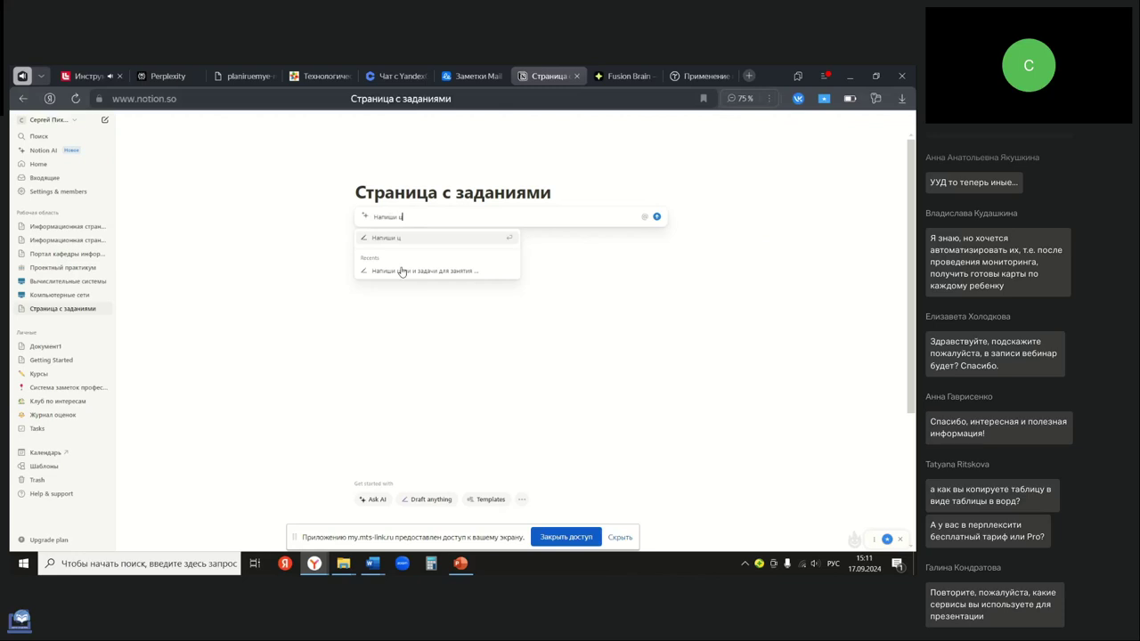
type("ели занятия по изучению")
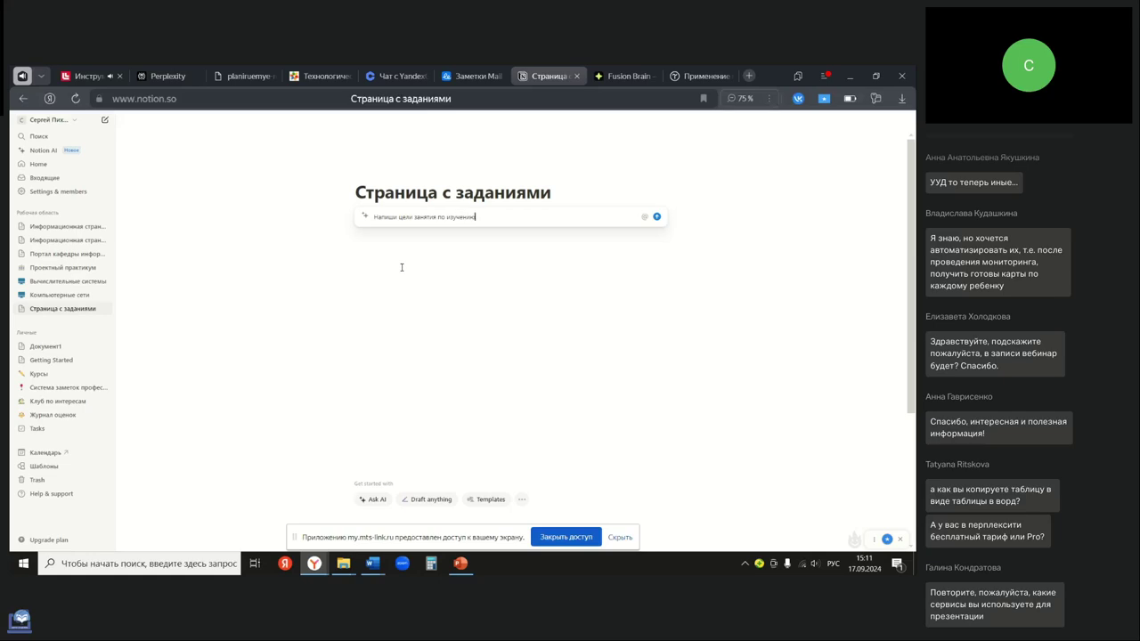
type(" тригеров в")
key("ctrl+0")
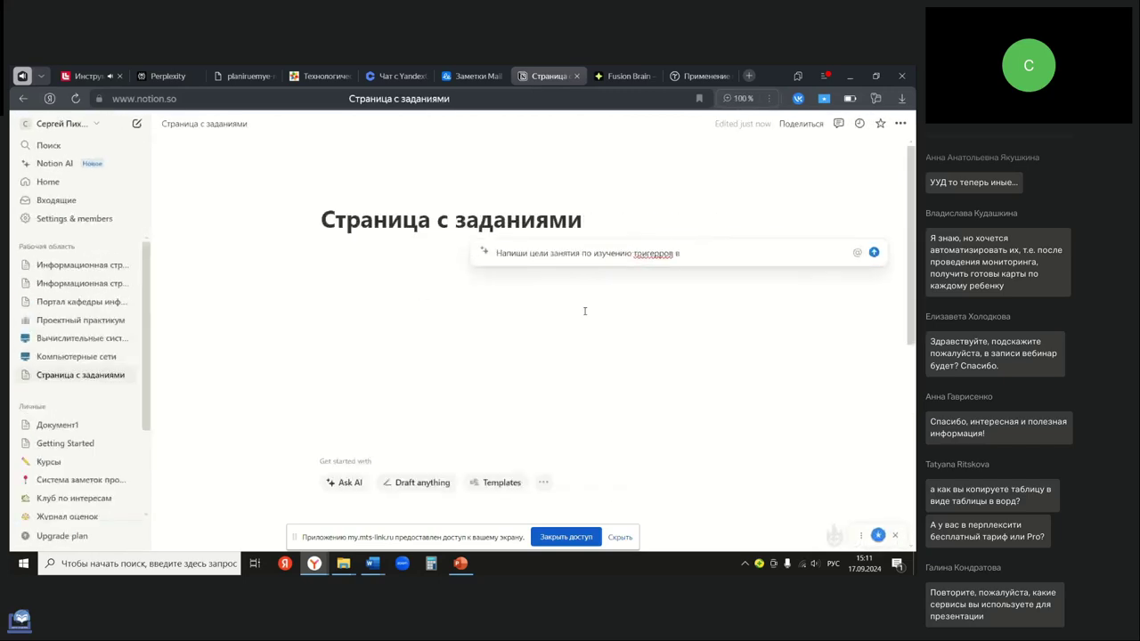
left_click(514, 253)
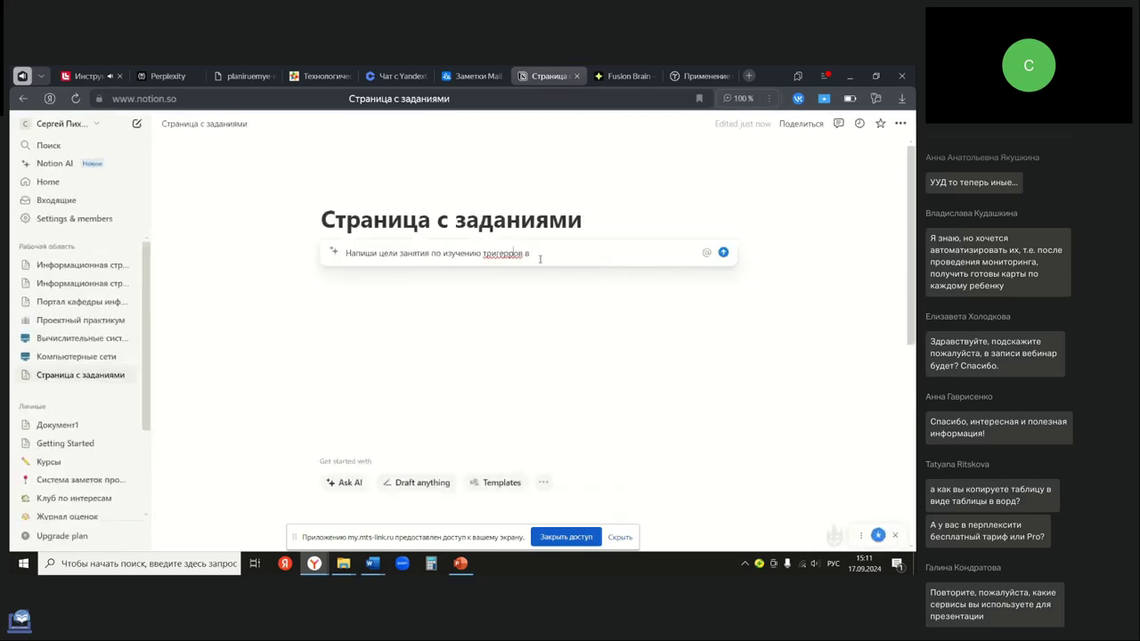
key("Escape")
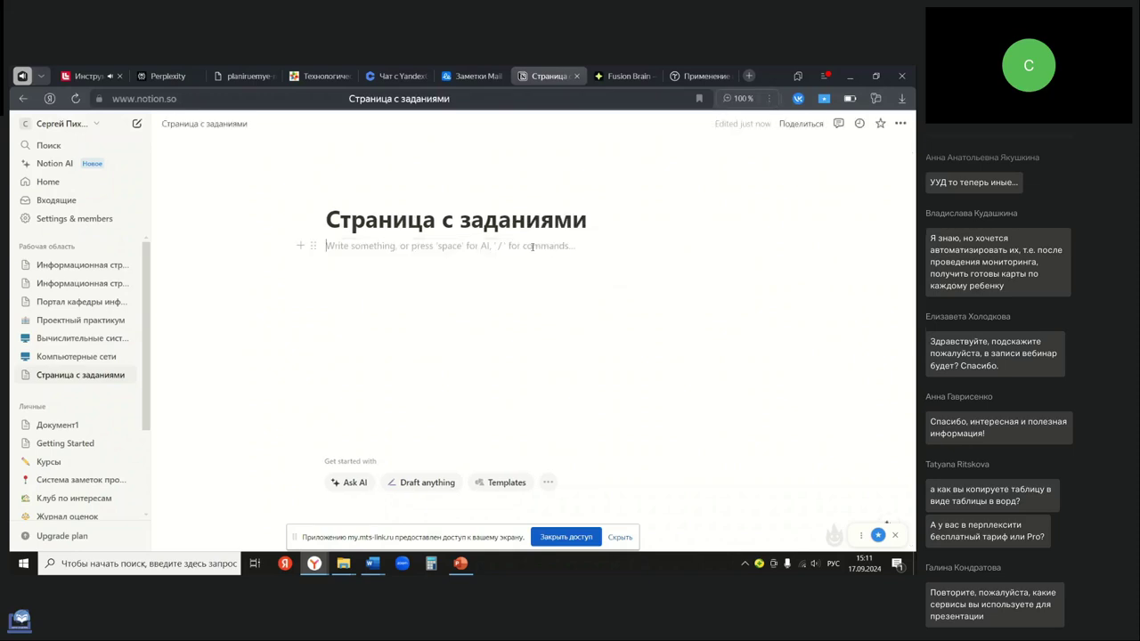
- Write the line «Напиши цели занятия по изучению триггеров ЭВМ» under the page title and copy it
type("Напиши ")
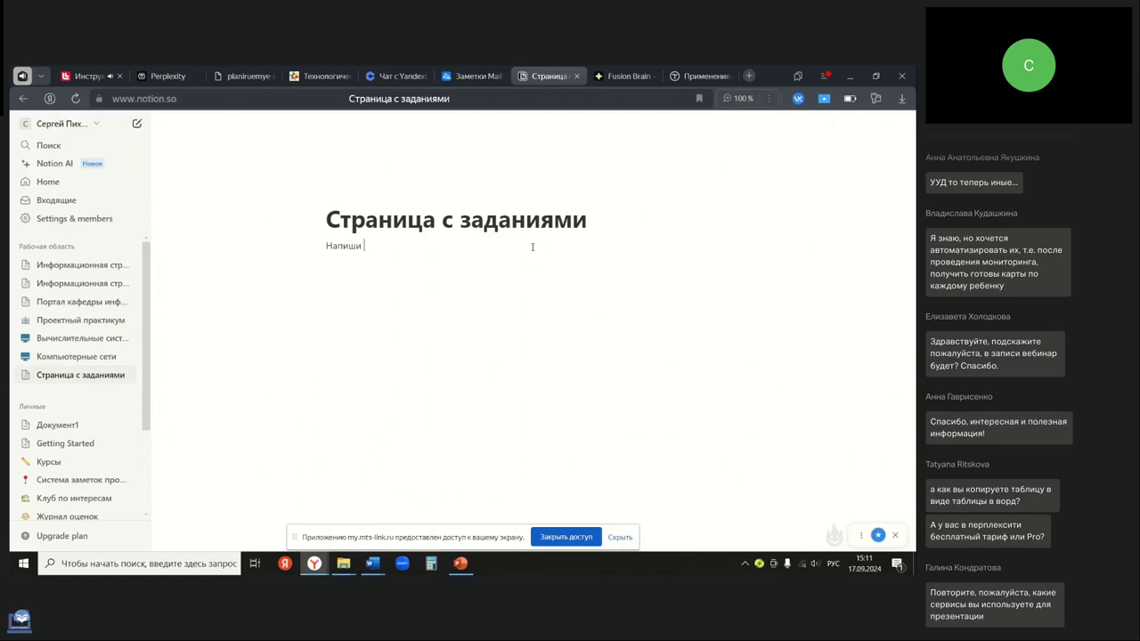
type("цели занятия")
type(" для")
key("BackSpace")
key("BackSpace")
key("BackSpace")
type("по изучению триггеров ")
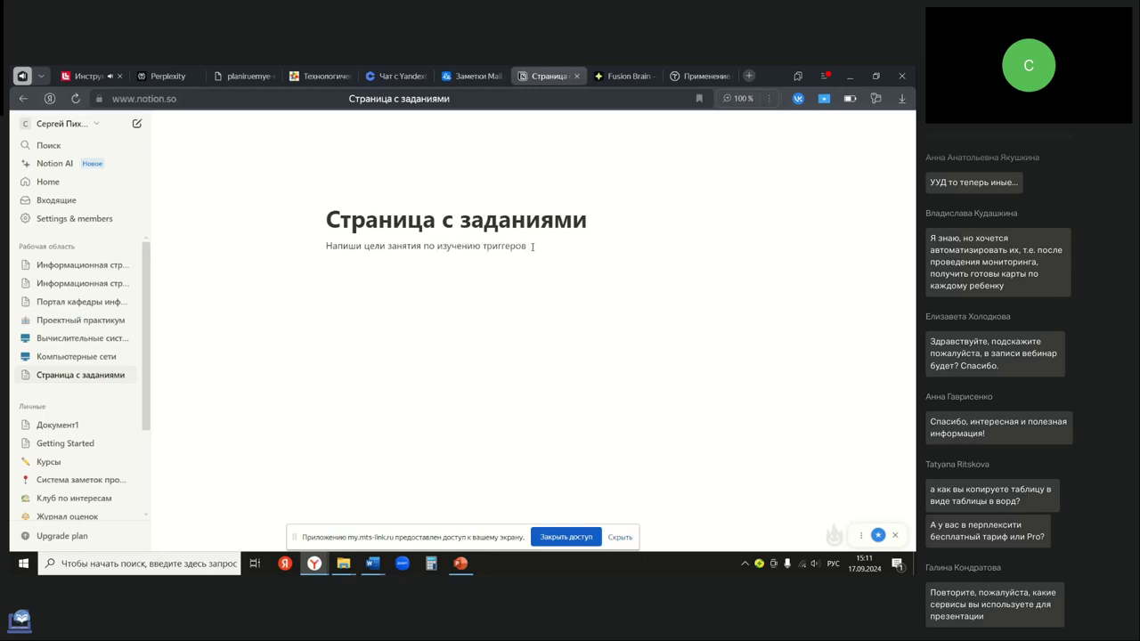
type("ЗВМ")
key("Return")
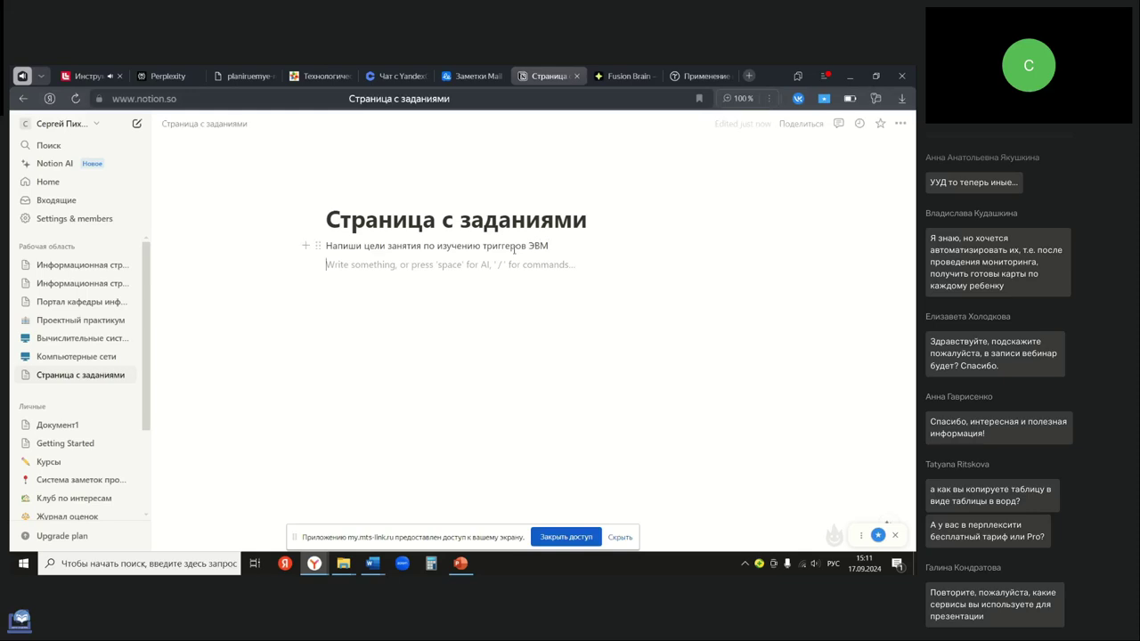
left_click_drag(326, 246, 561, 236)
key("ctrl+c")
left_click(351, 276)
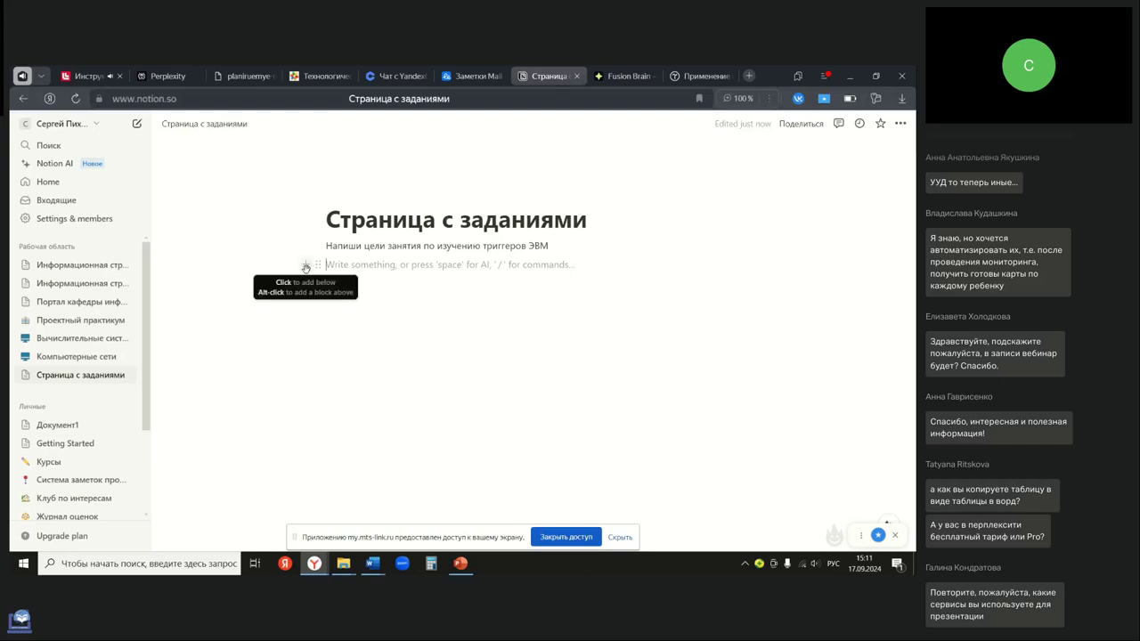
key("ctrl+minus")
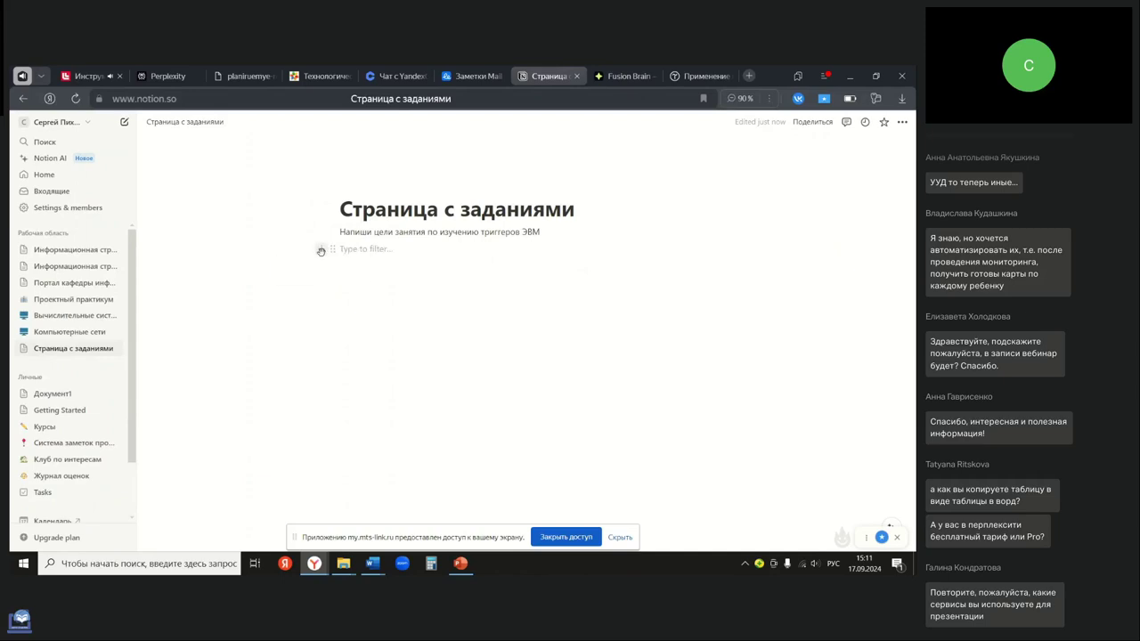
left_click(323, 252)
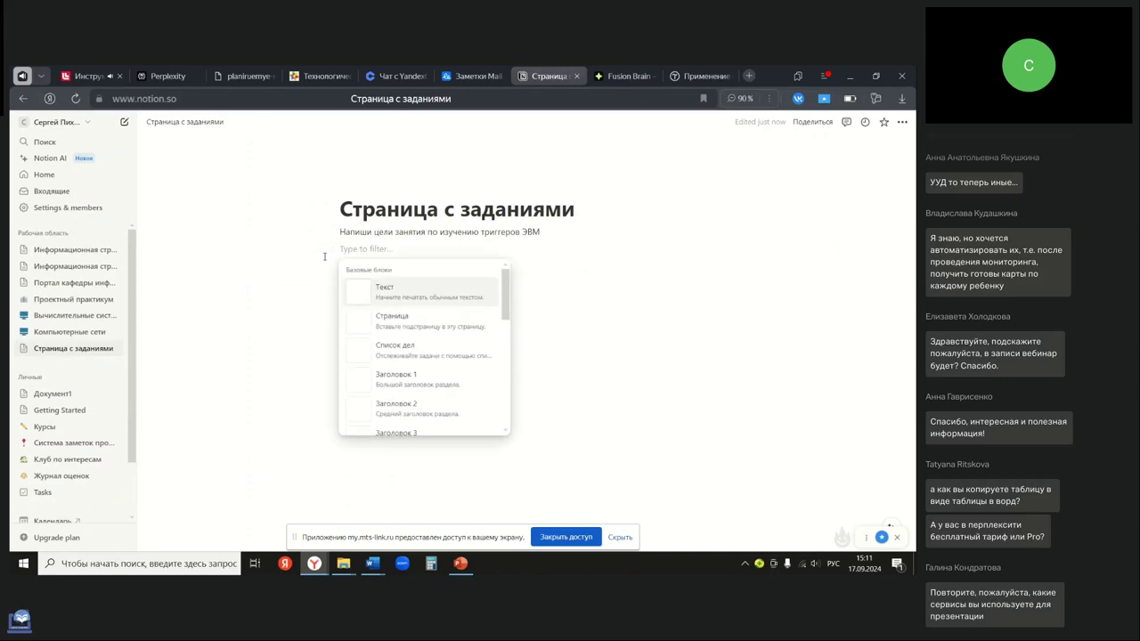
left_click(392, 289)
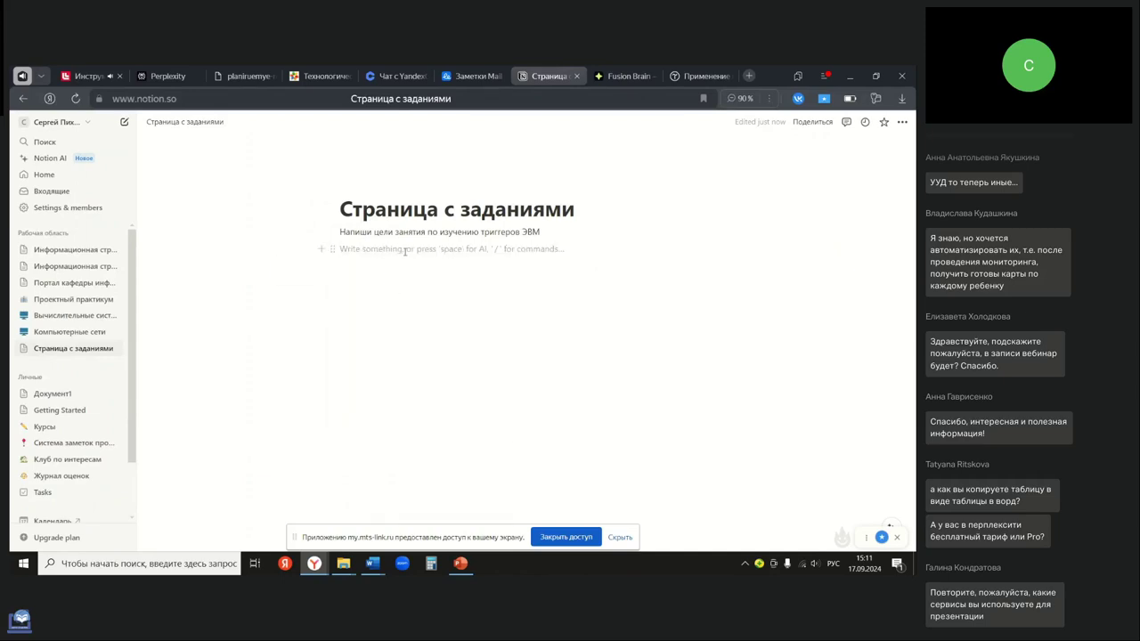
right_click(387, 254)
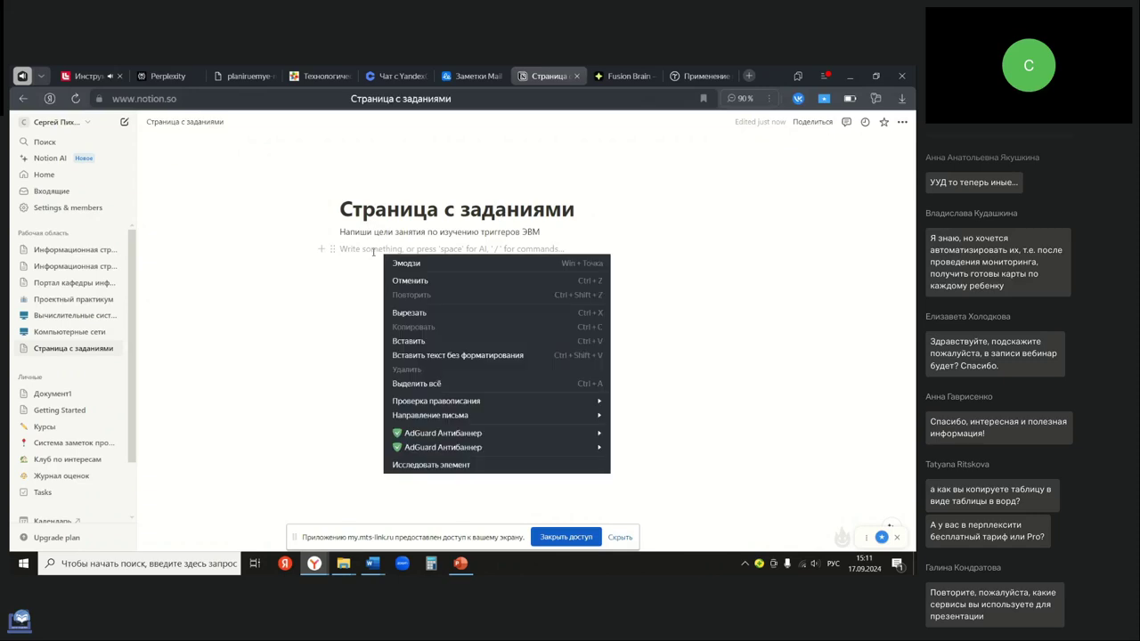
left_click(374, 252)
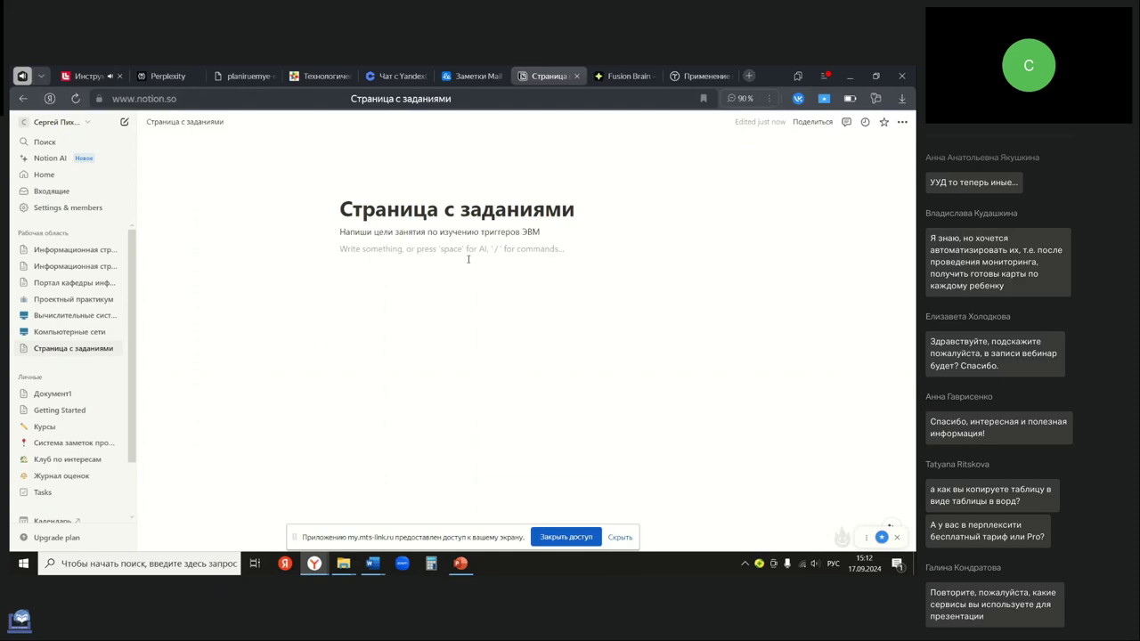
- Look through the insertable block types below the prompt line, from basic blocks to Notion AI, media, databases and AI blocks
type("/")
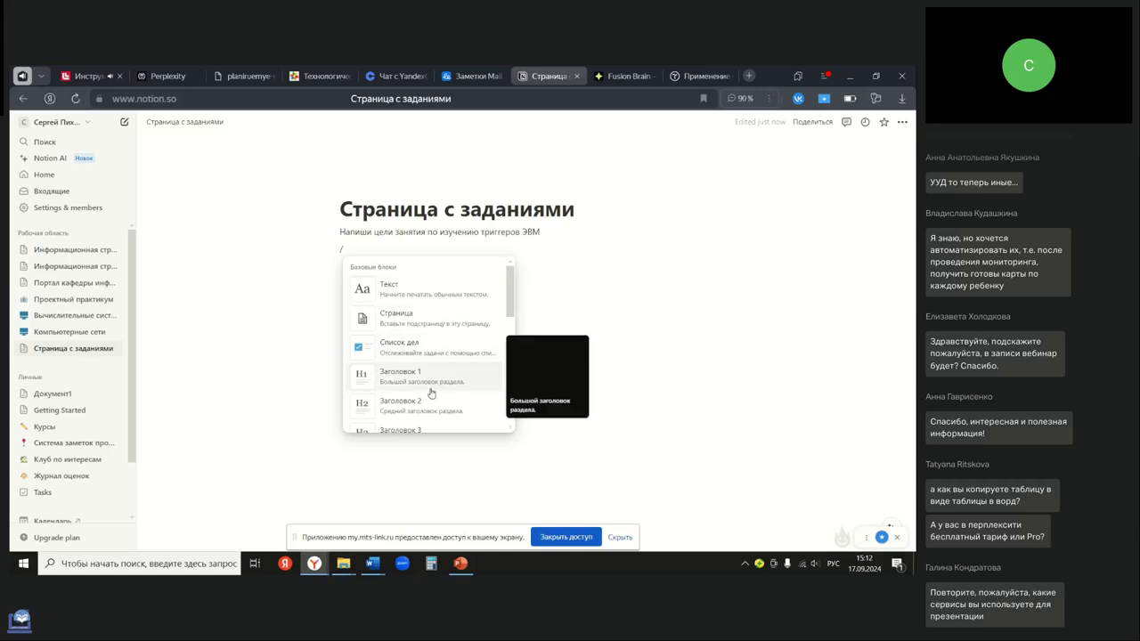
scroll(432, 387, "down", 5)
scroll(436, 383, "down", 3)
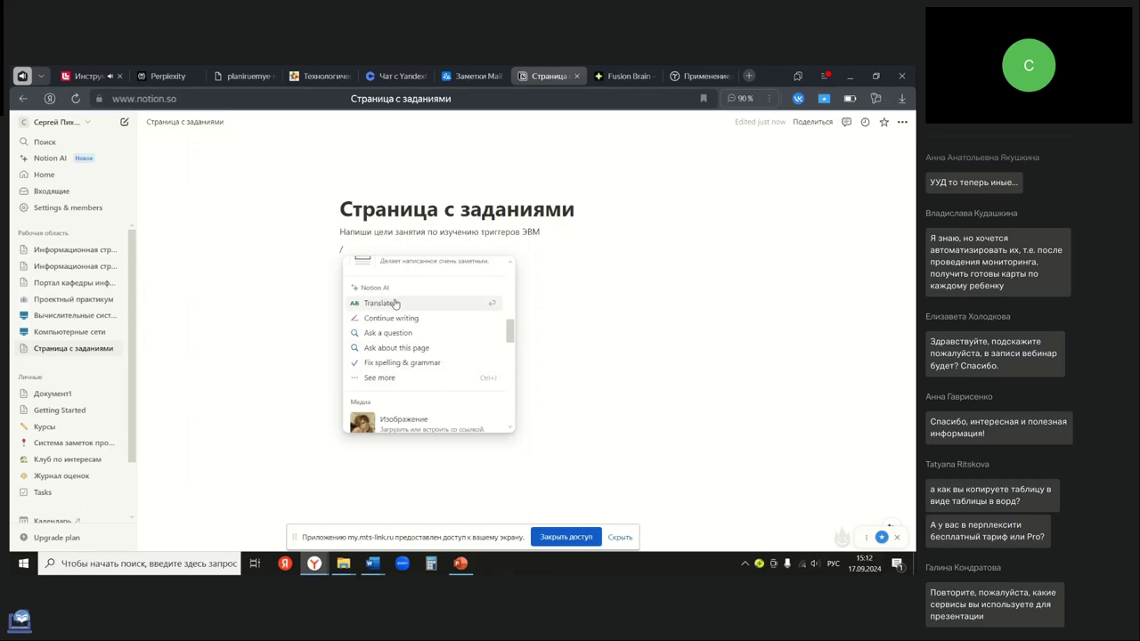
scroll(402, 342, "down", 2)
scroll(405, 352, "down", 5)
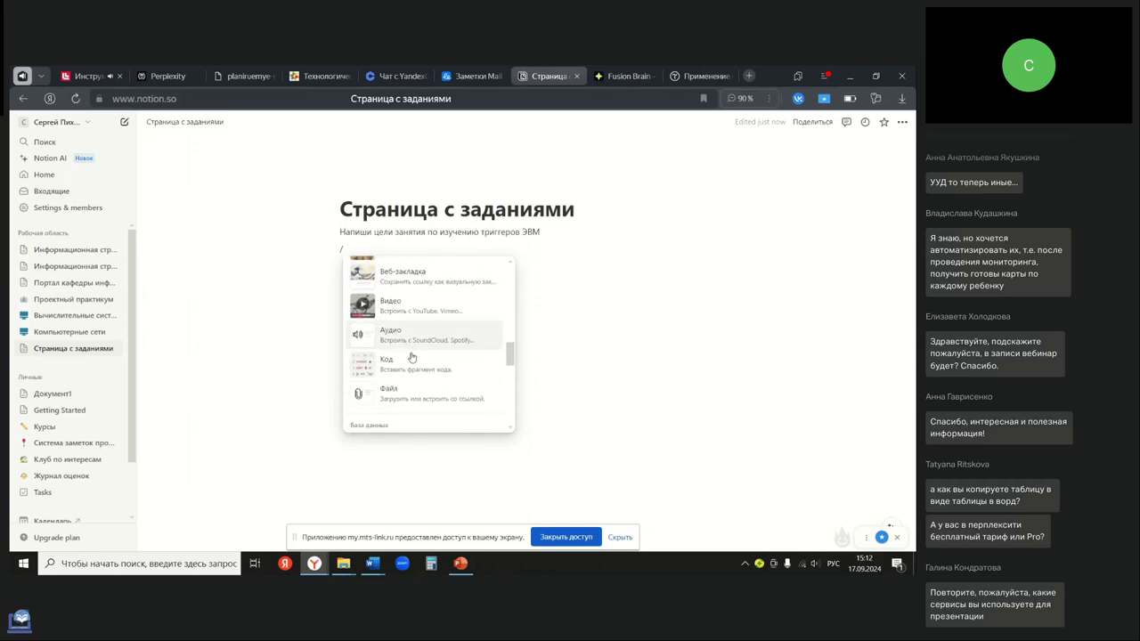
scroll(421, 368, "down", 8)
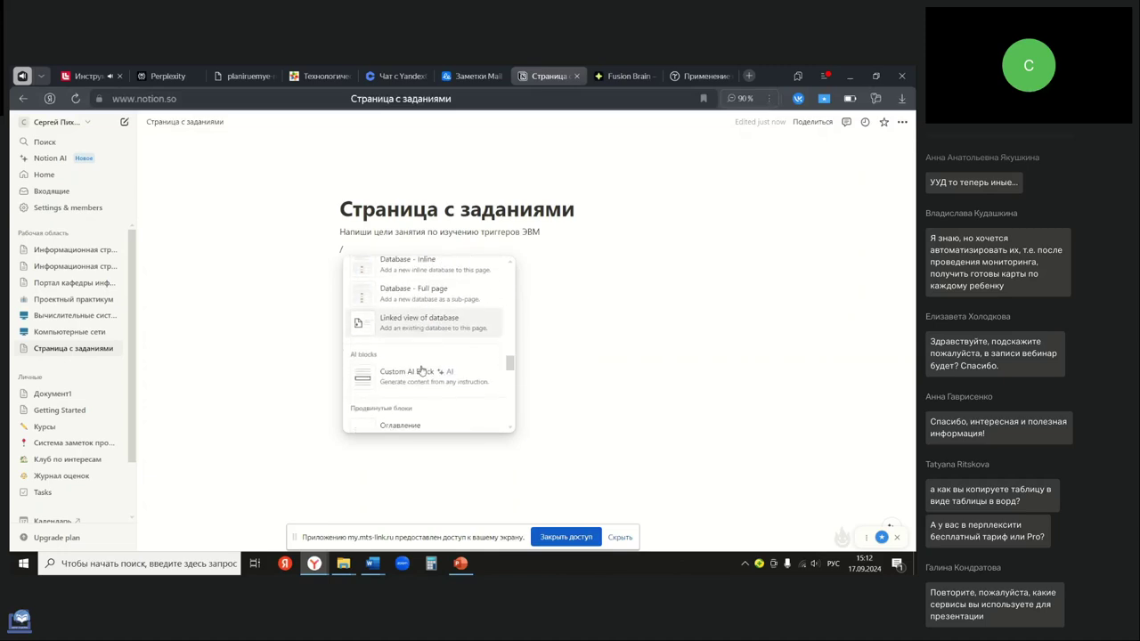
scroll(422, 369, "up", 4)
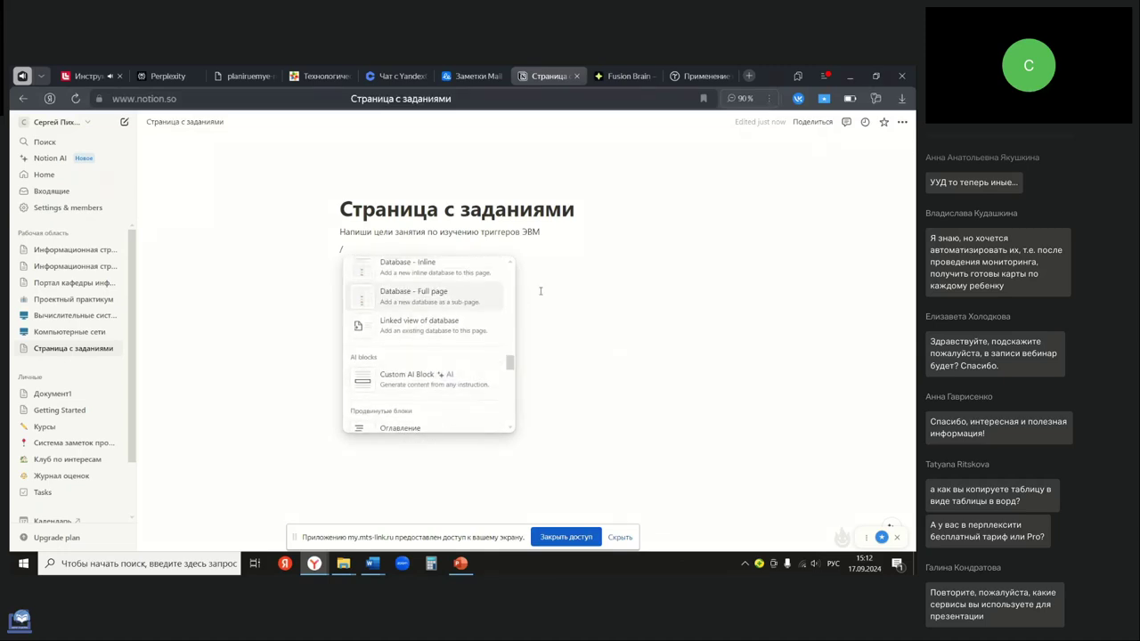
- Ask AI from an empty block below the slash, submitting the copied prompt «Напиши цели занятия по изучению триггеров ЭВМ»
left_click(457, 296)
left_click(334, 267)
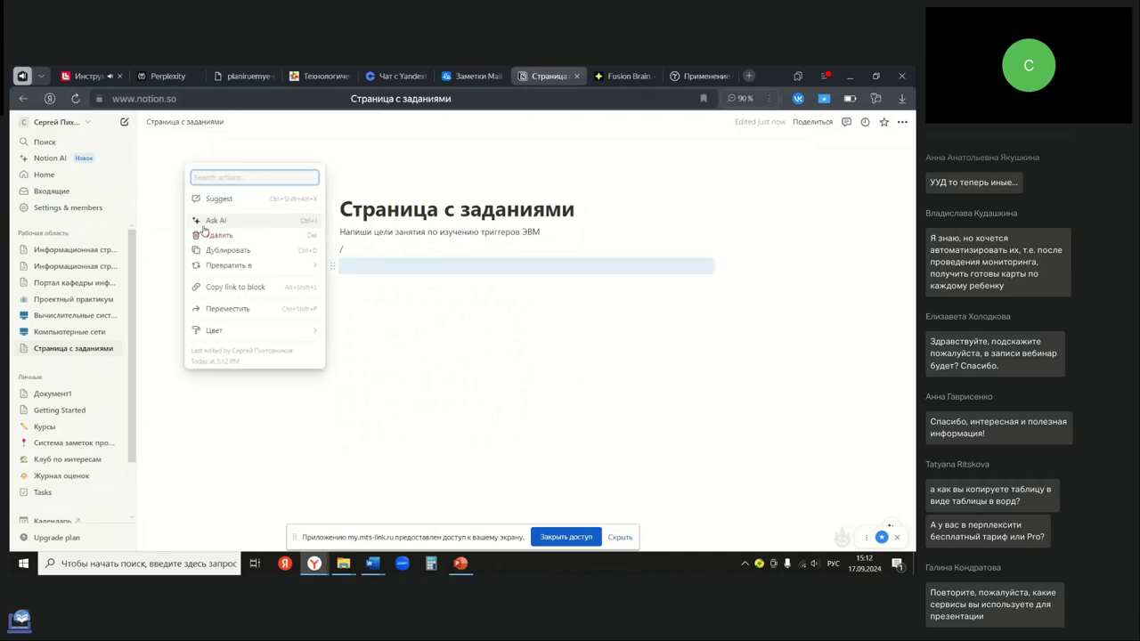
left_click(299, 221)
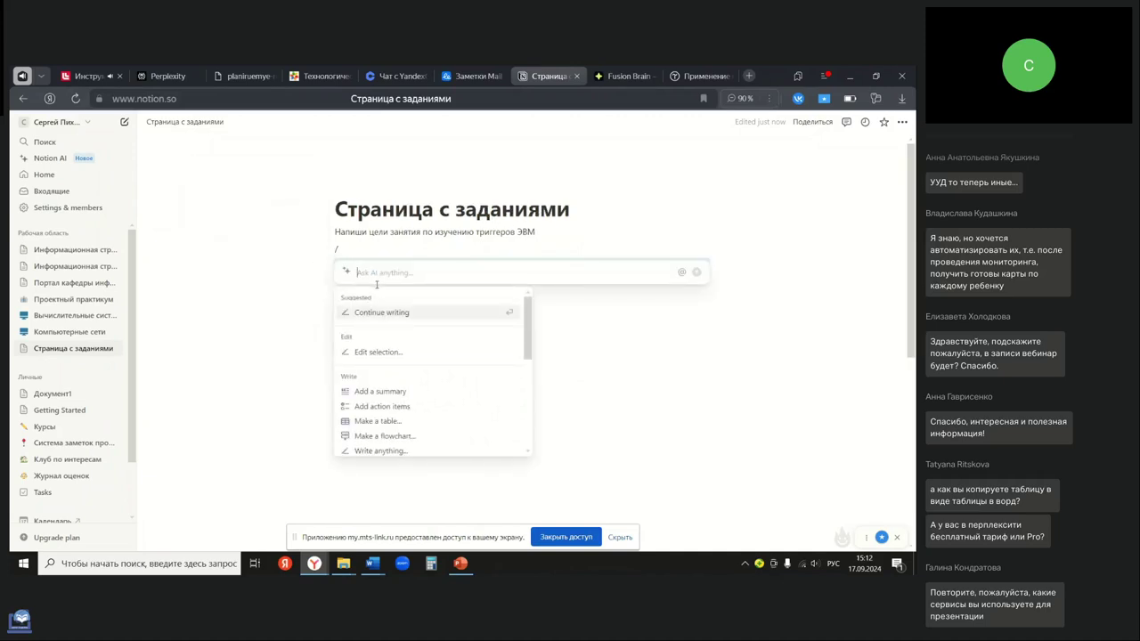
key("ctrl+v")
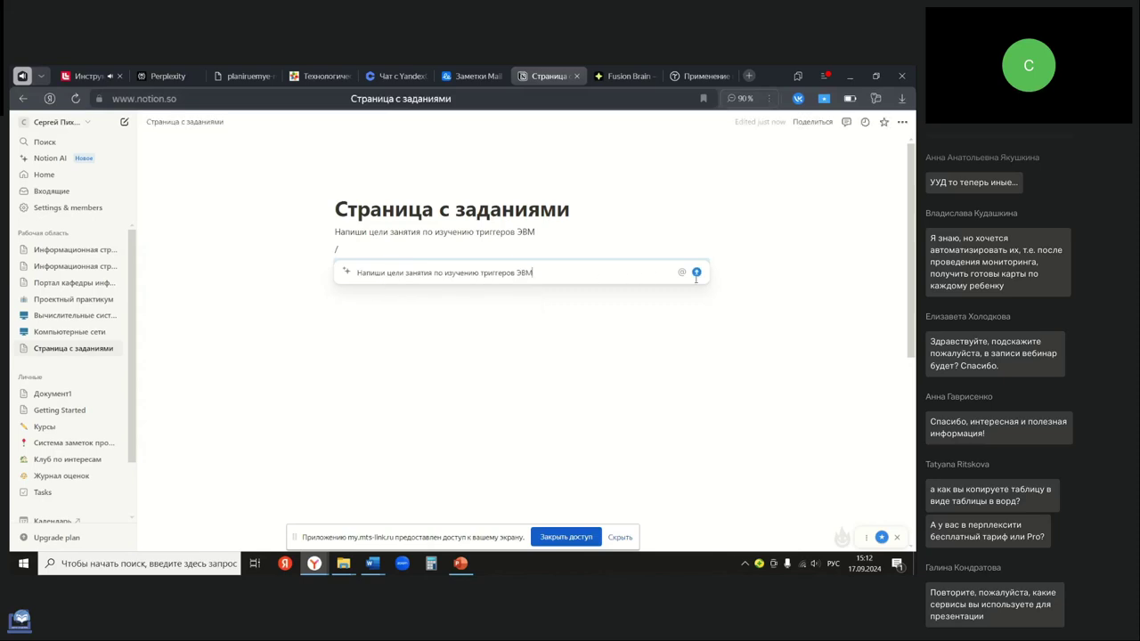
left_click(698, 272)
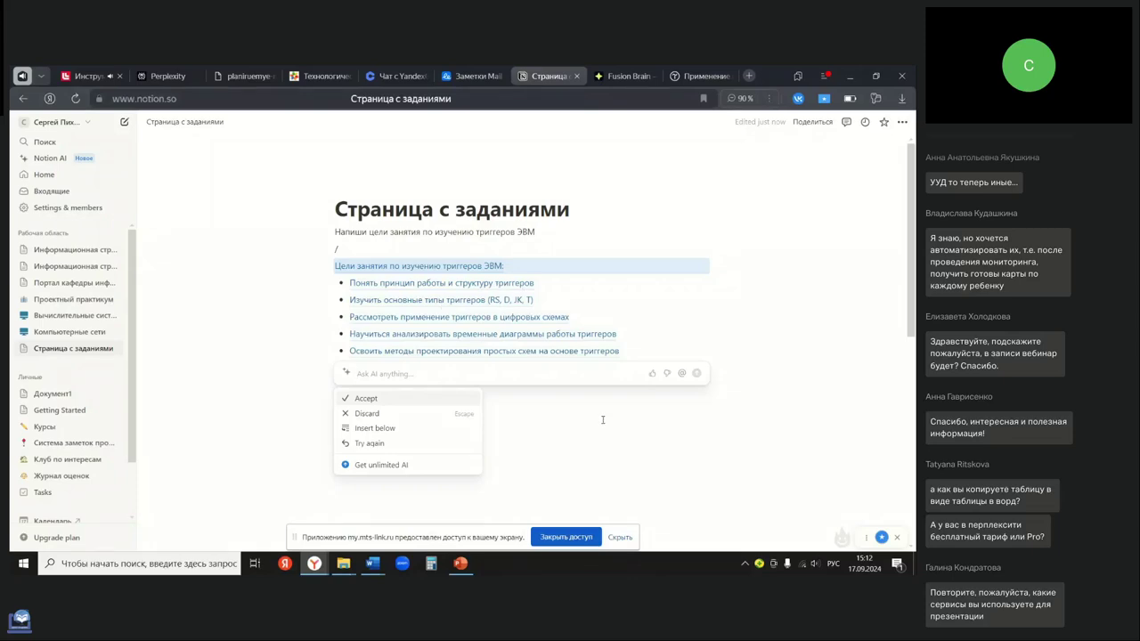
- Submit the follow-up AI request «придумай задачи по триггерам» for the generated lesson goals
type("придумай задачи по триегграм")
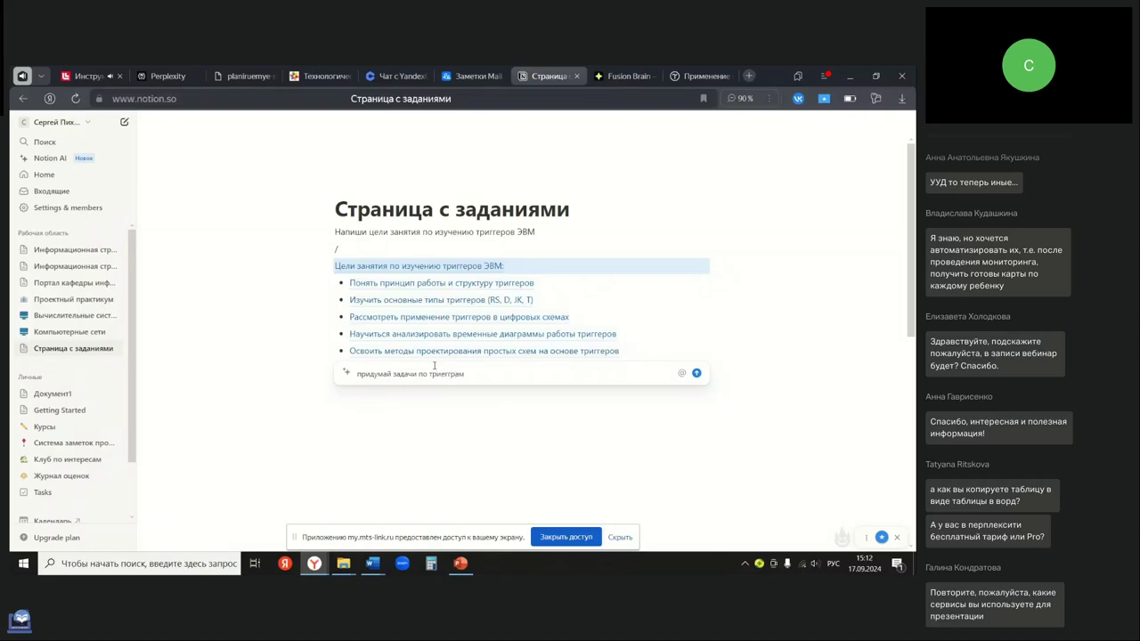
key("BackSpace")
key("BackSpace")
key("BackSpace")
key("BackSpace")
key("BackSpace")
type("герам")
left_click(696, 373)
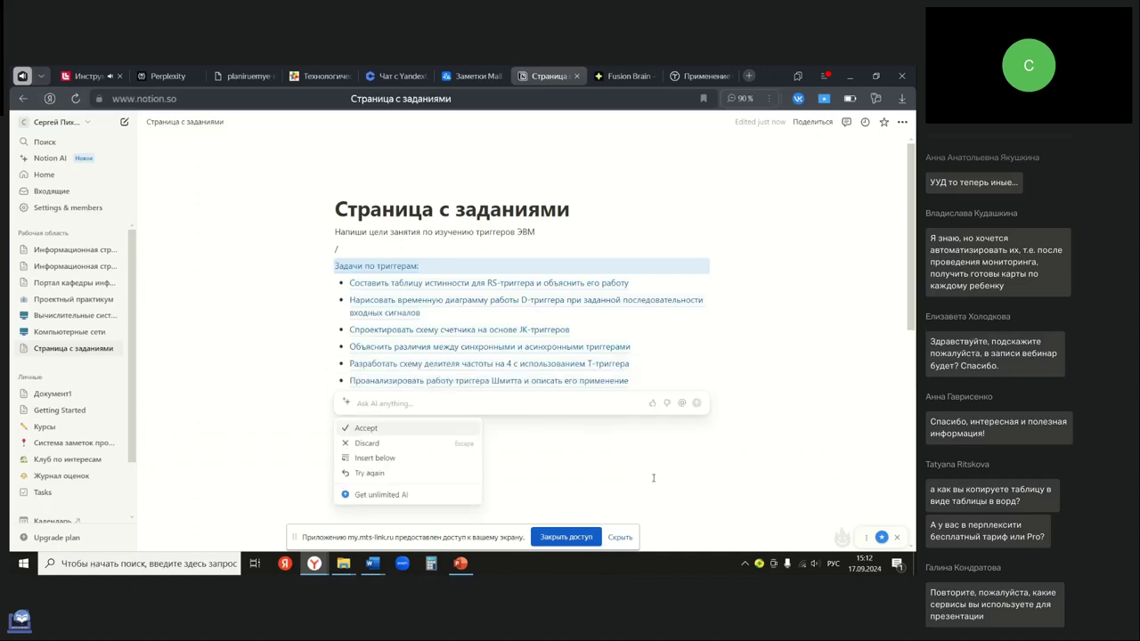
- Finish the AI request and keep the generated list of trigger tasks on the page
key("Escape")
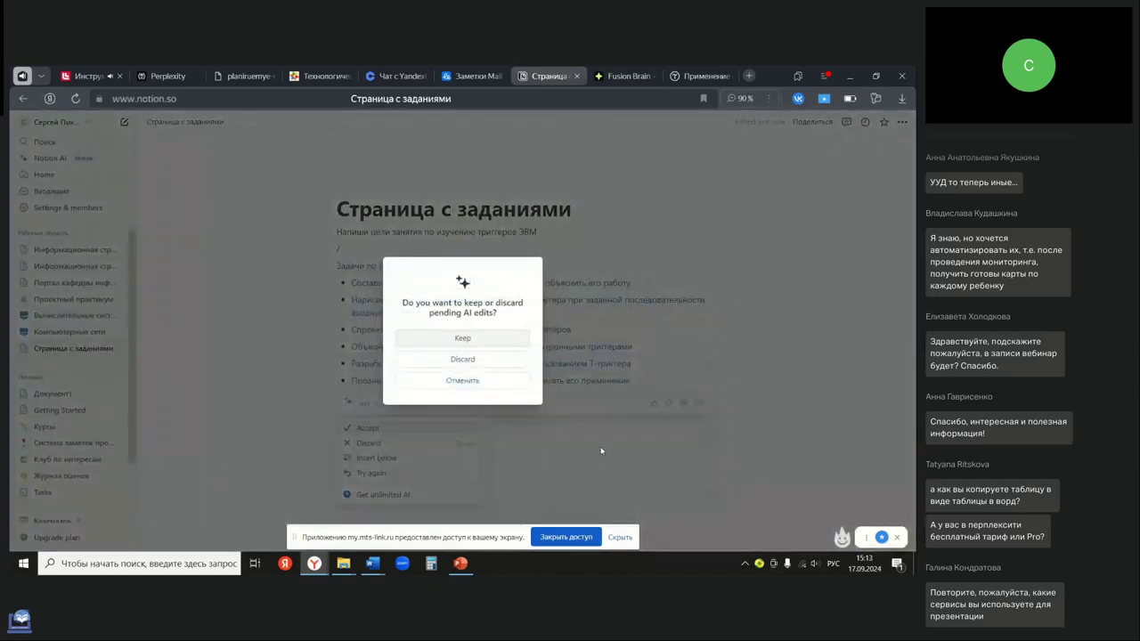
left_click(565, 442)
left_click(563, 436)
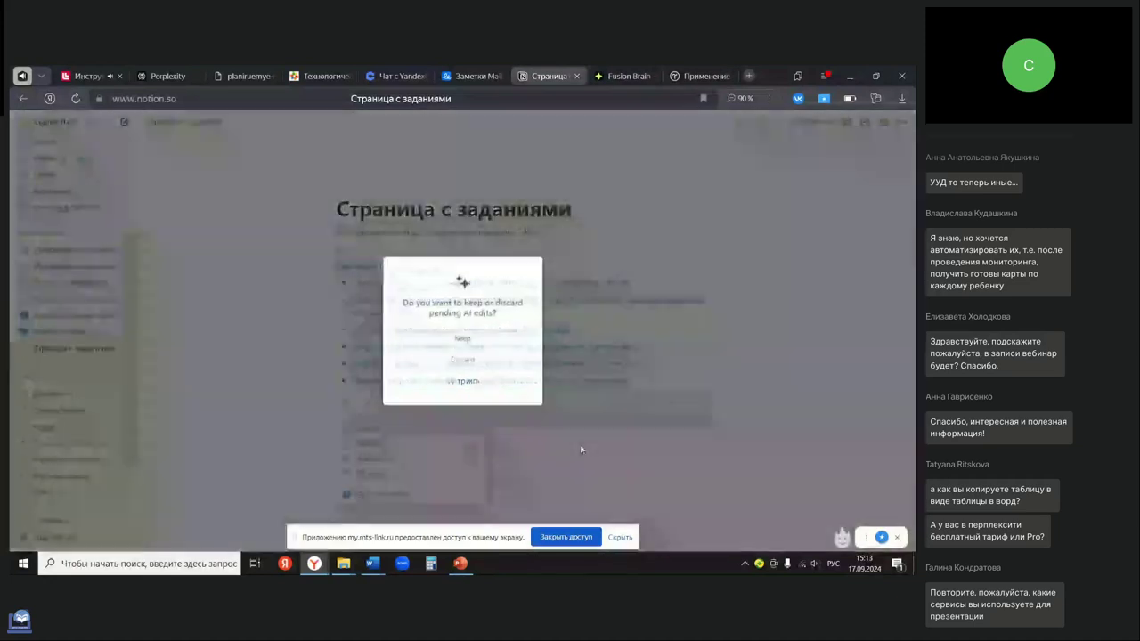
key("Return")
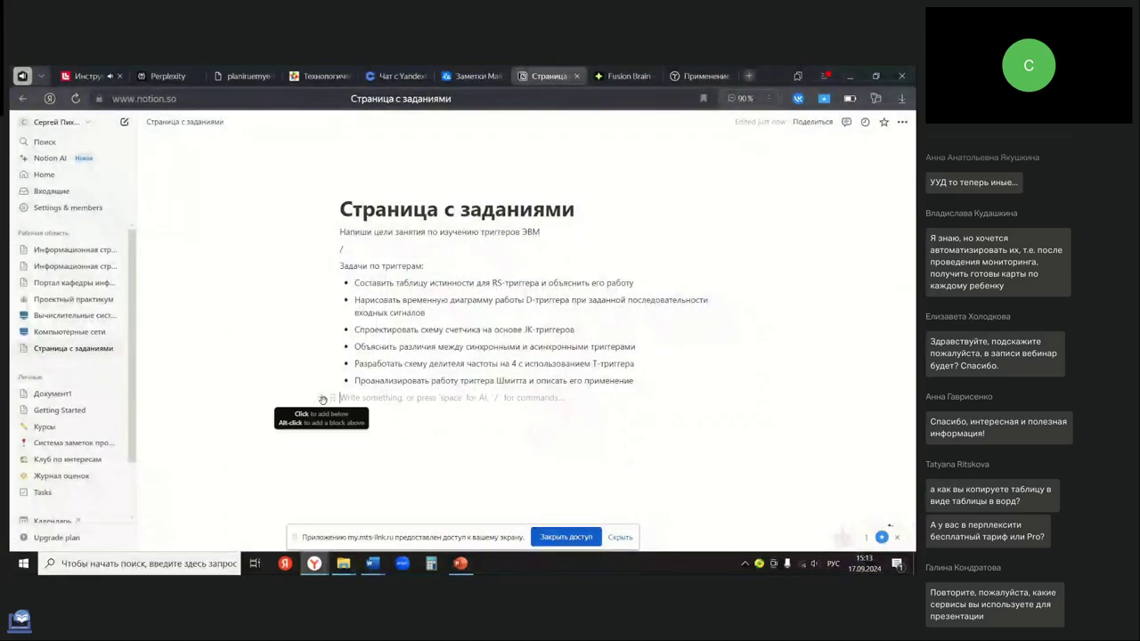
- Start an empty text block below the trigger tasks and submit the AI request «Напиши цели занятия по изучению тигеров» from it
left_click(413, 233)
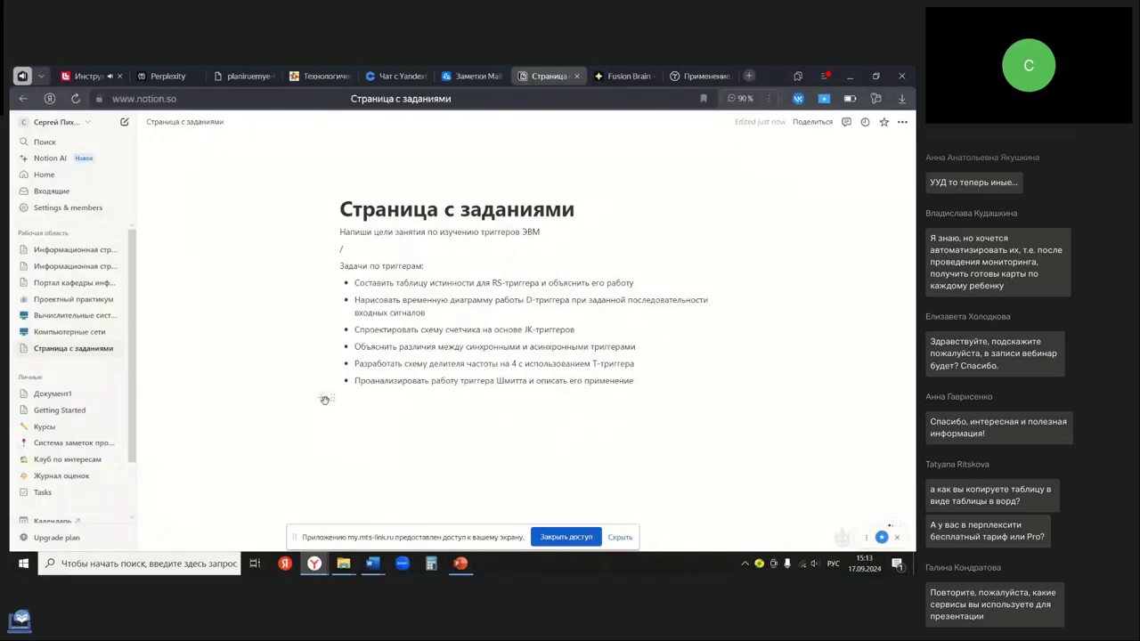
left_click(322, 398)
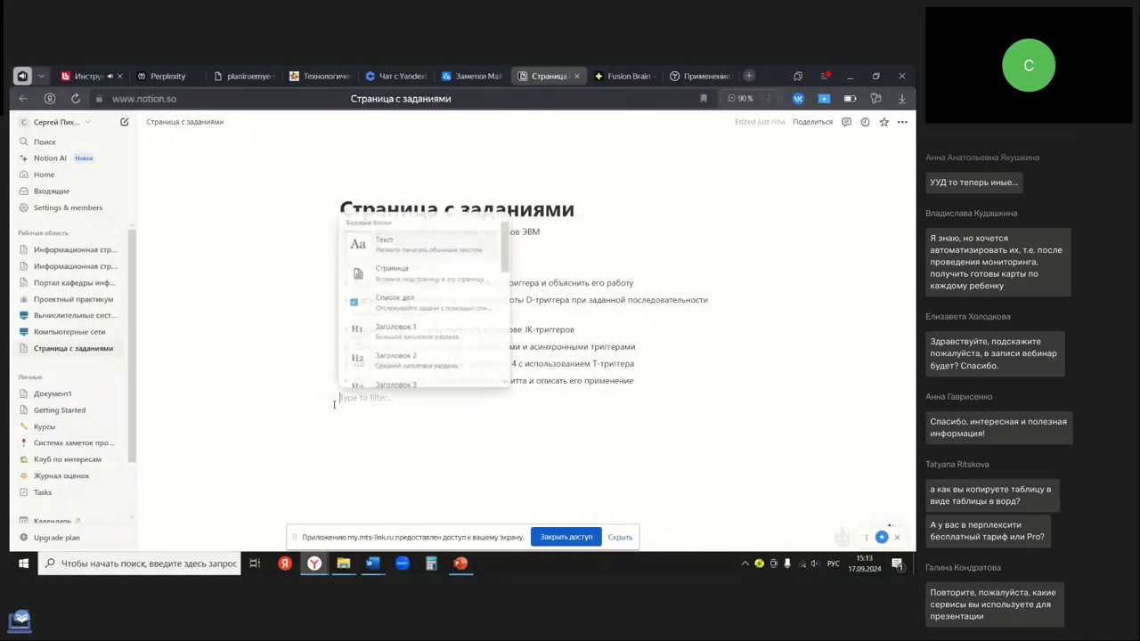
left_click(395, 256)
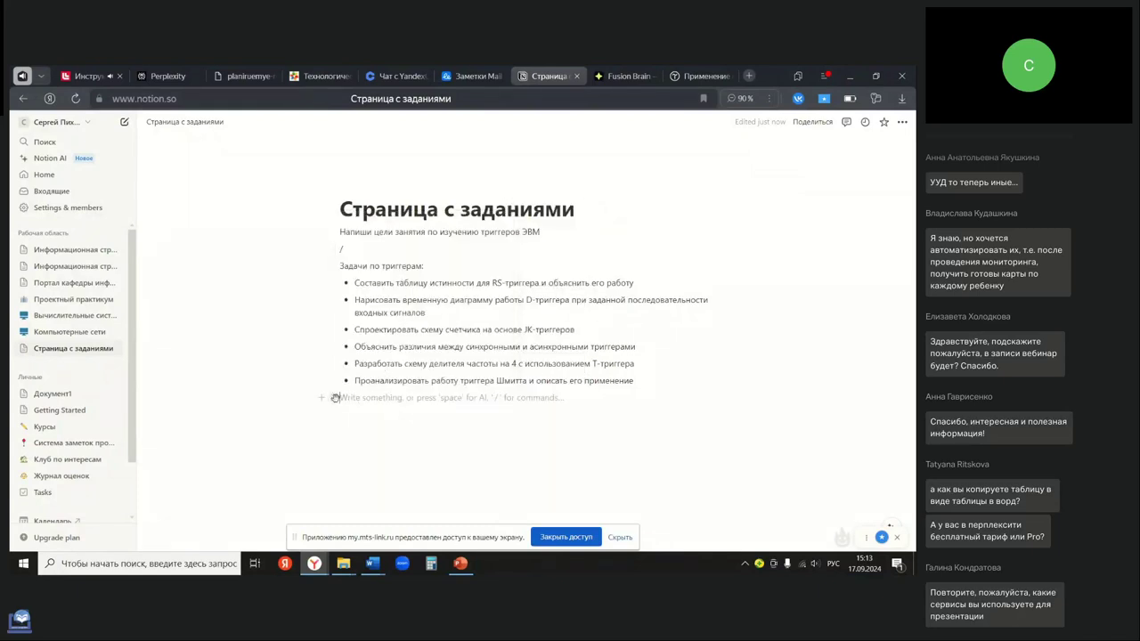
left_click(331, 398)
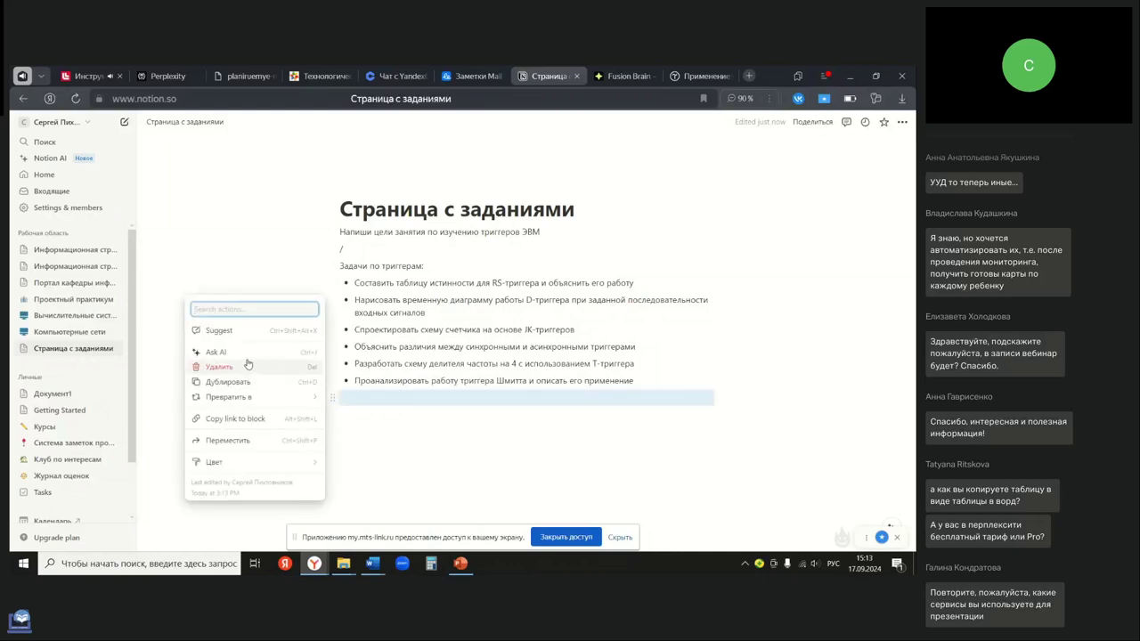
left_click(221, 352)
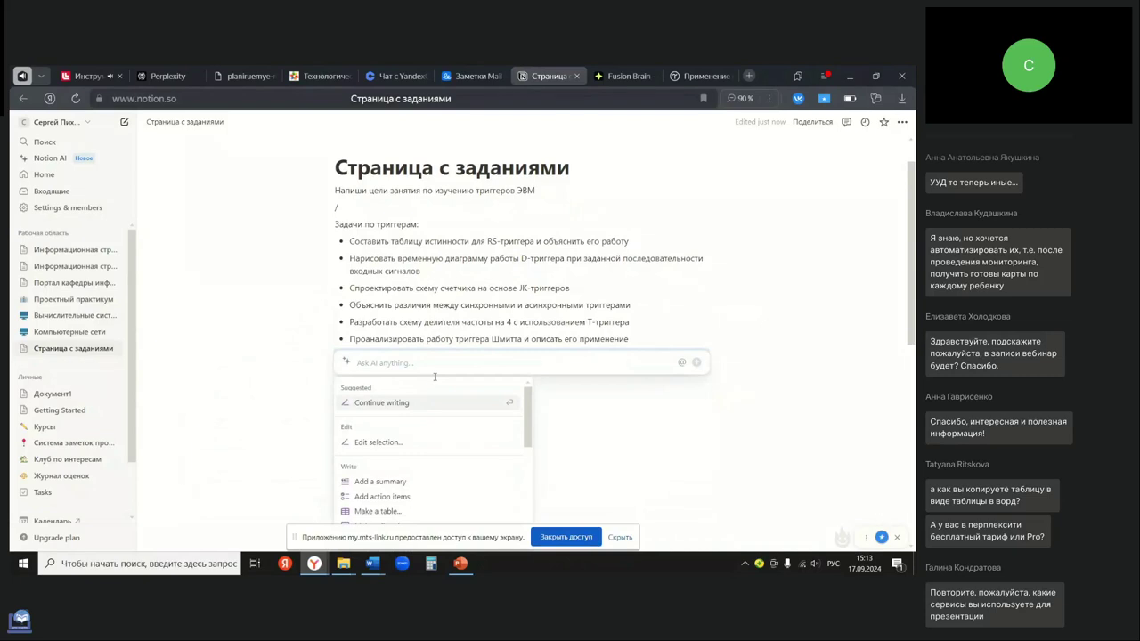
type("Напиши цели занятия п")
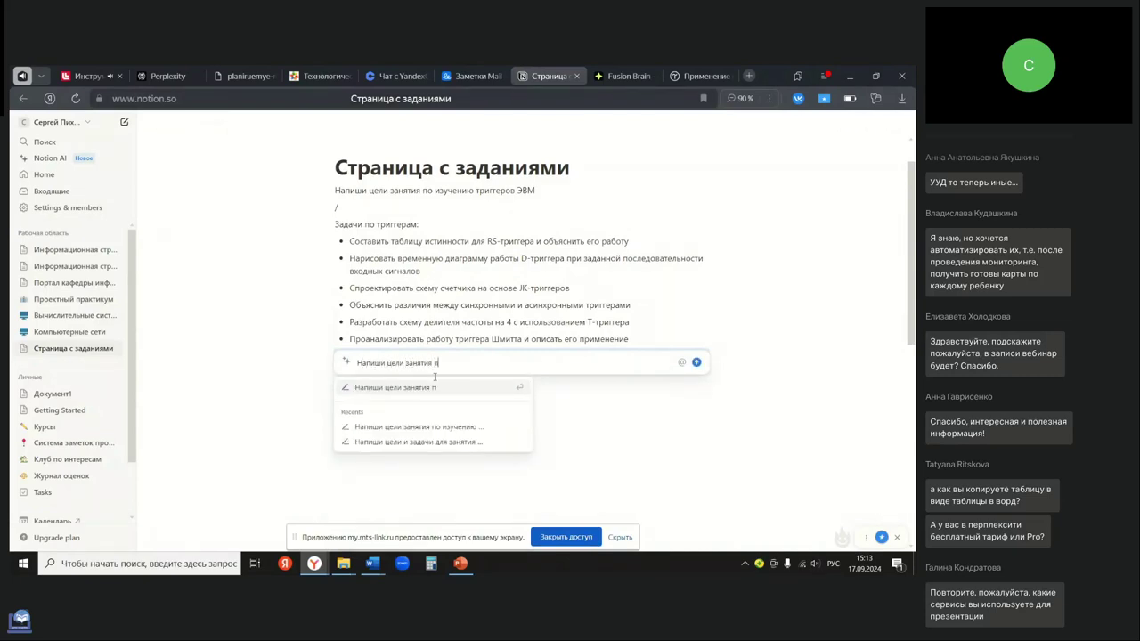
type("о изуч")
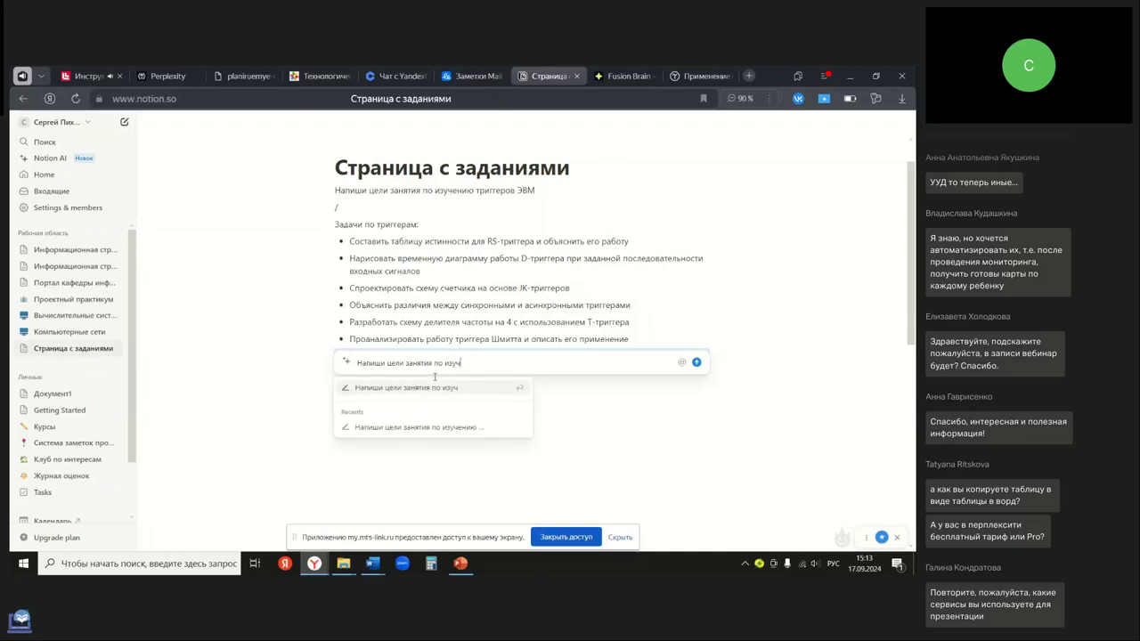
type("ению тигеров")
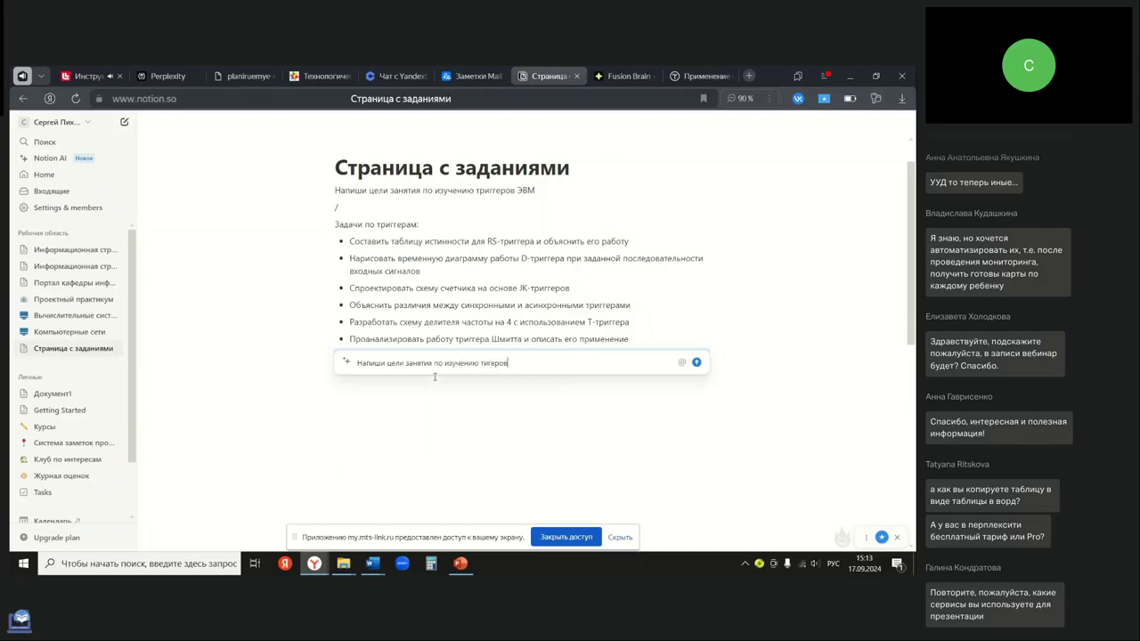
key("Return")
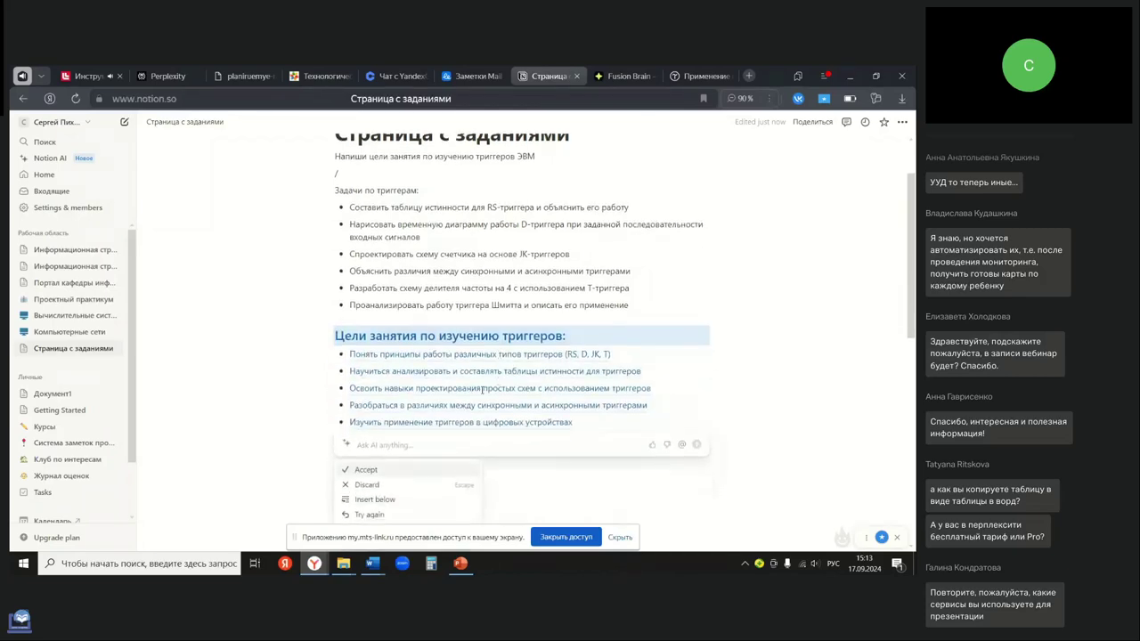
- Keep the generated lesson goals and rearrange the blocks: goals heading with two bullets above «Задачи по триггерам:», slash line at the end
left_click(314, 352)
left_click(450, 339)
left_click_drag(323, 393, 333, 228)
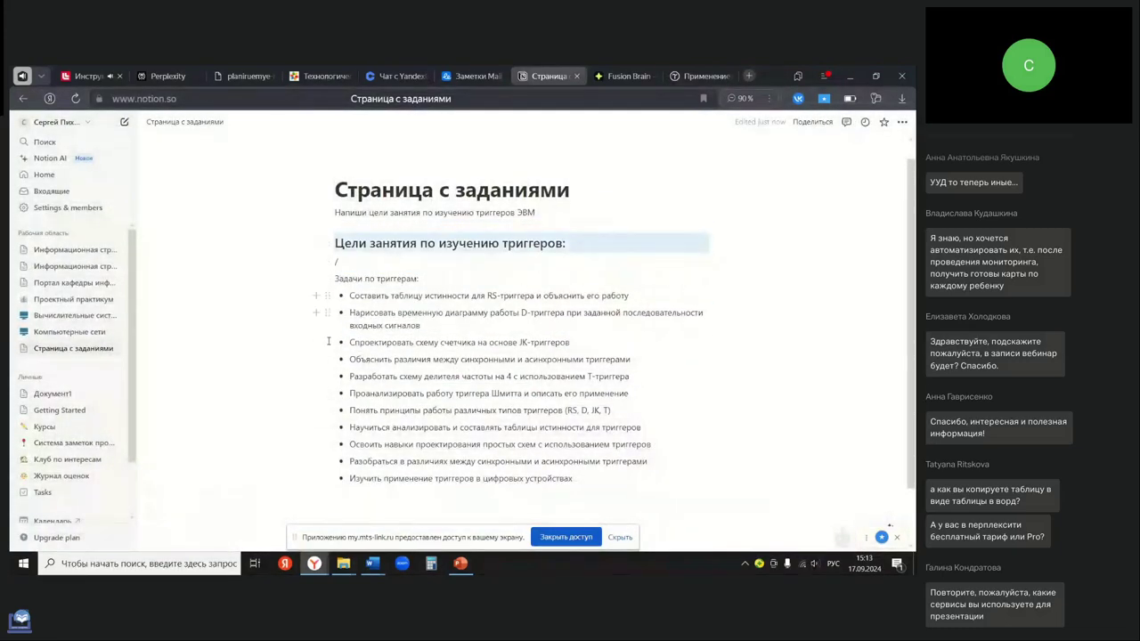
left_click_drag(328, 394, 331, 265)
left_click_drag(324, 409, 343, 495)
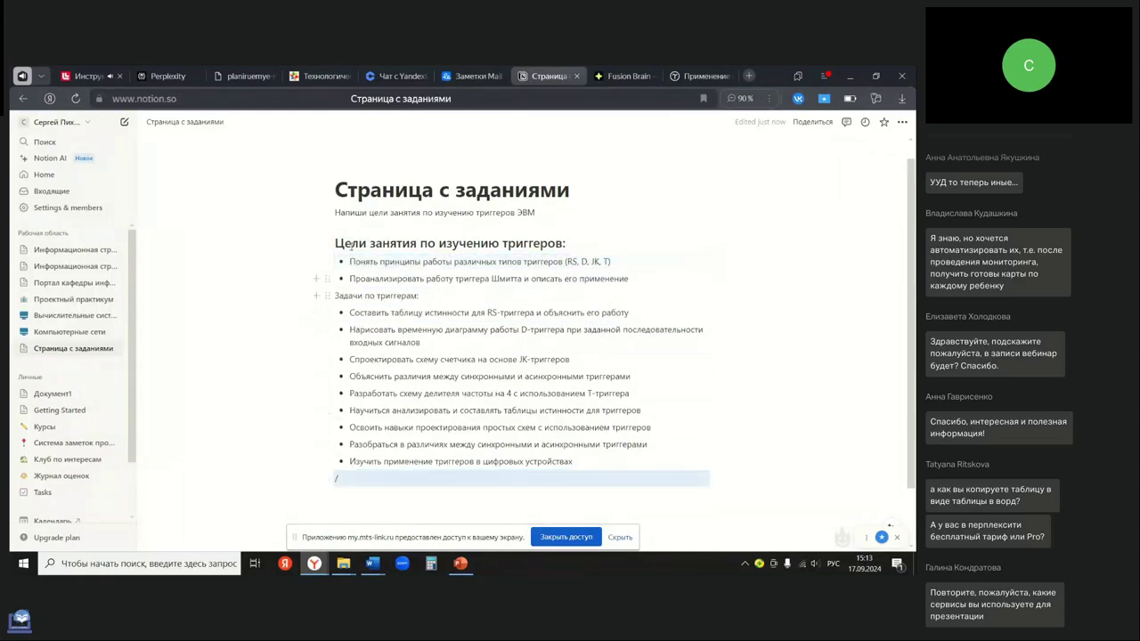
- Delete the prompt line «Напиши цели занятия по изучению триггеров ЭВМ» from under the page title
left_click(327, 212)
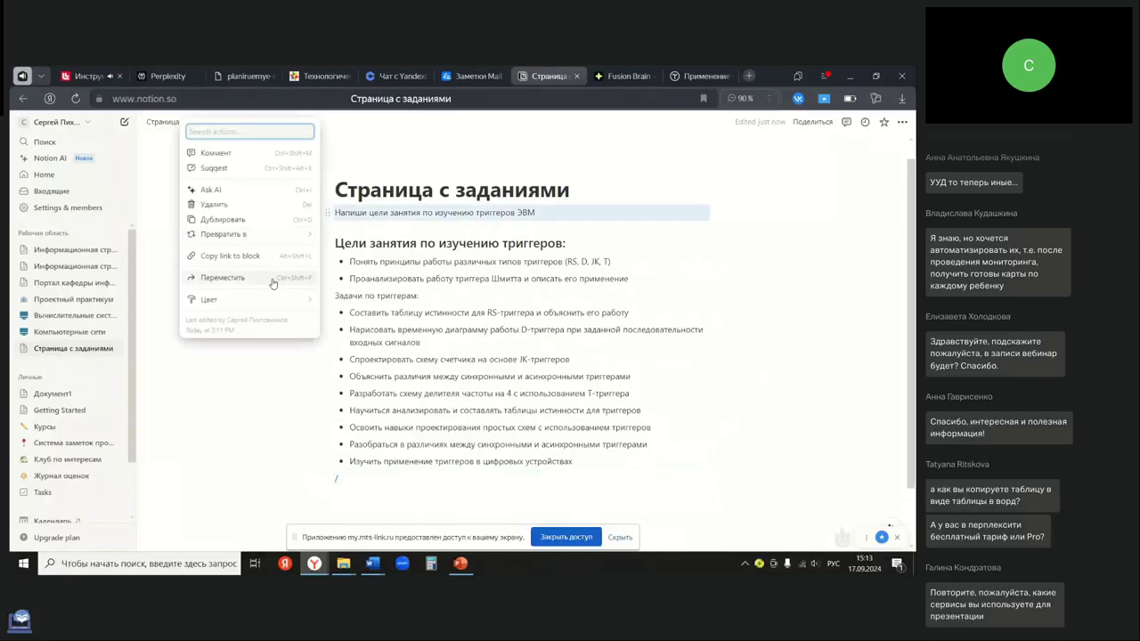
mouse_move(268, 233)
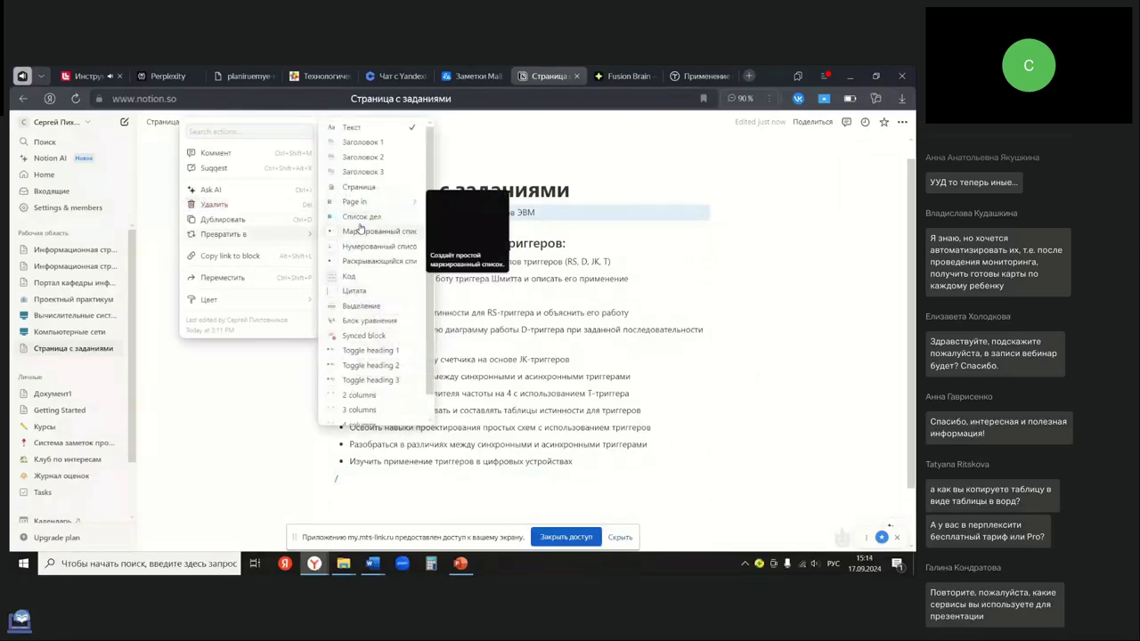
left_click(215, 206)
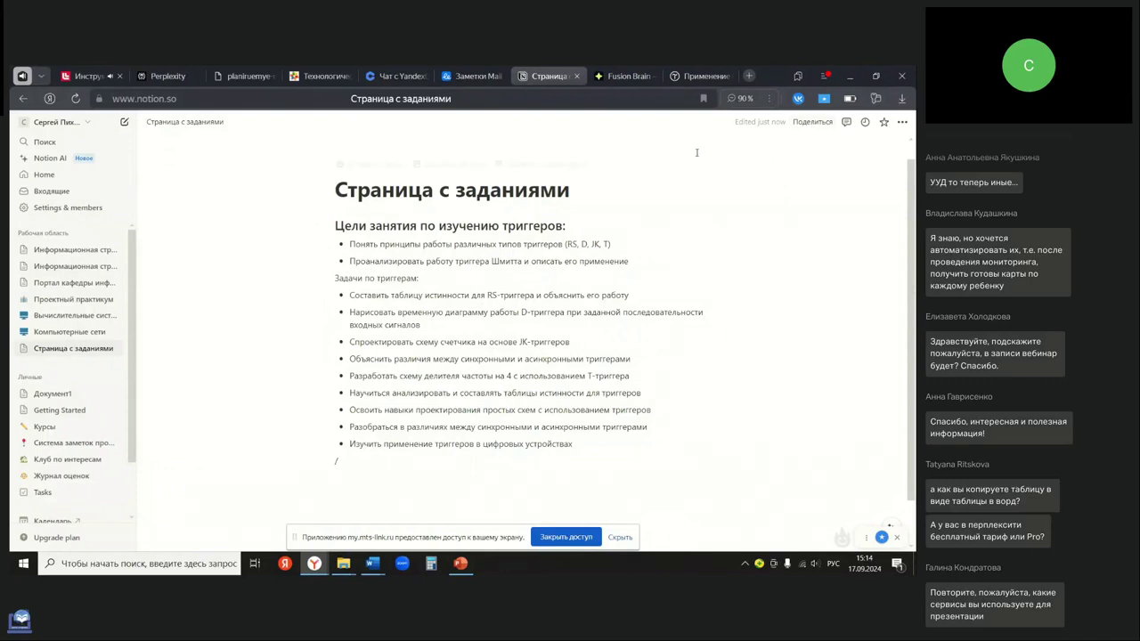
- Switch to Заметки Mail and create a new note titled «Совещание по практике 4 курс ПИ»
left_click(465, 79)
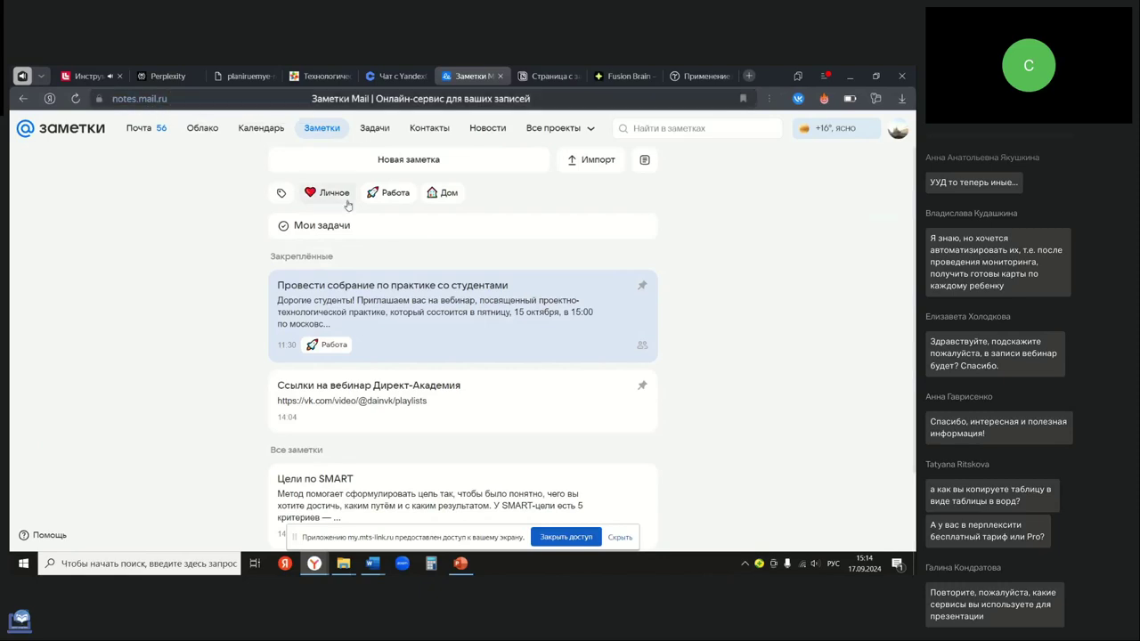
left_click(421, 168)
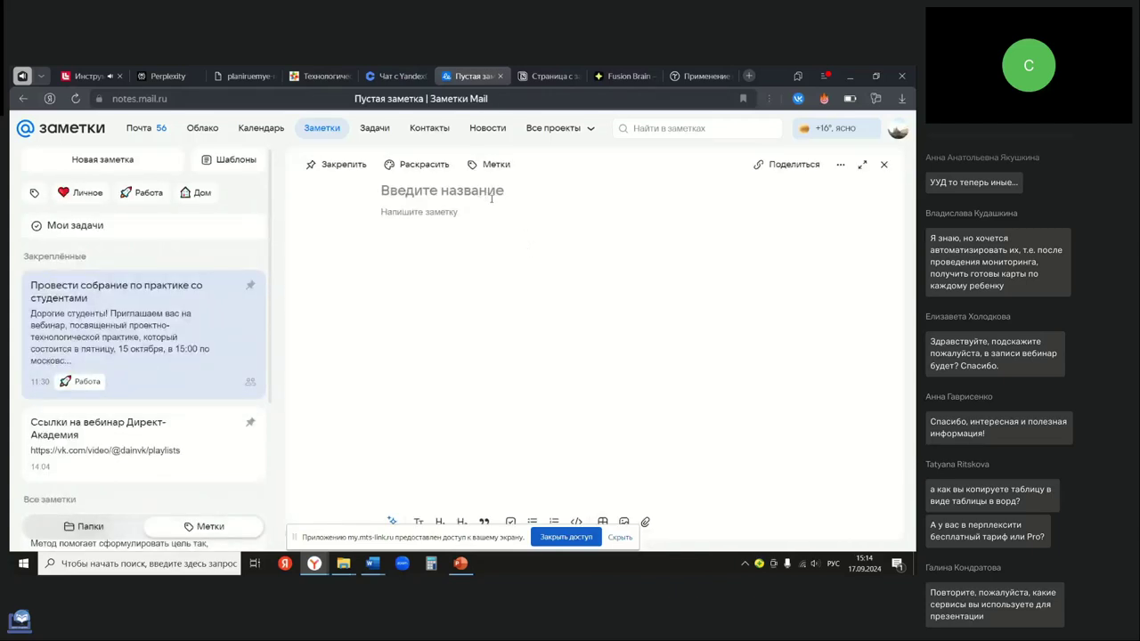
type("Совещание по практике")
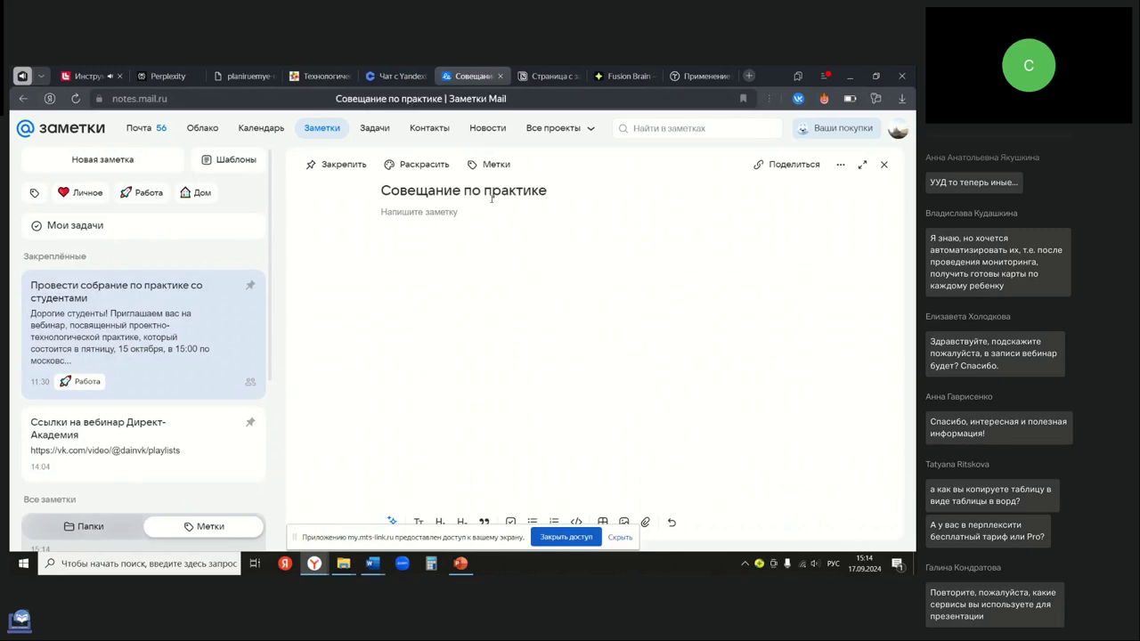
type(" 4 ")
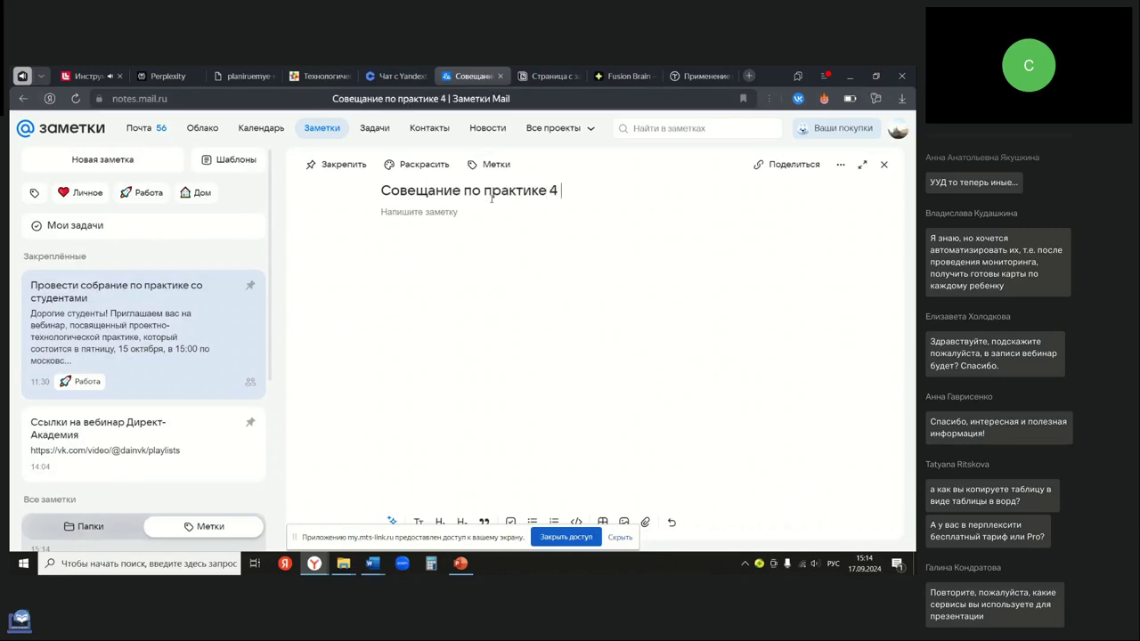
type("курс ПИ")
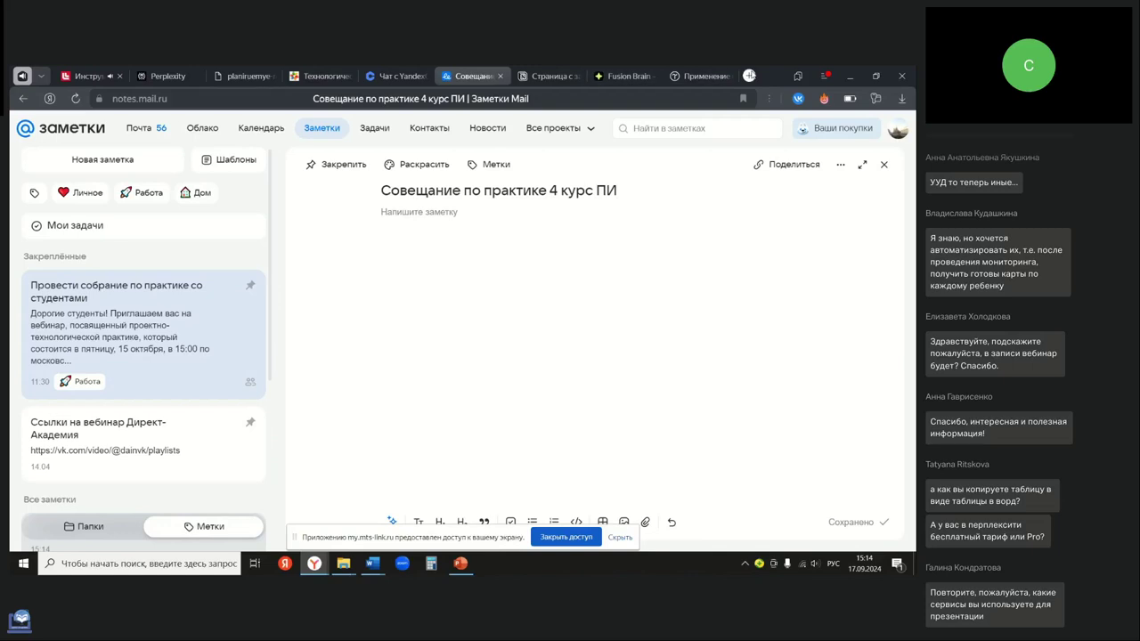
- Open Видеозвонки Mail.ru in a new browser tab, schedule a video call and copy its invitation link
left_click(749, 75)
type("сфдд")
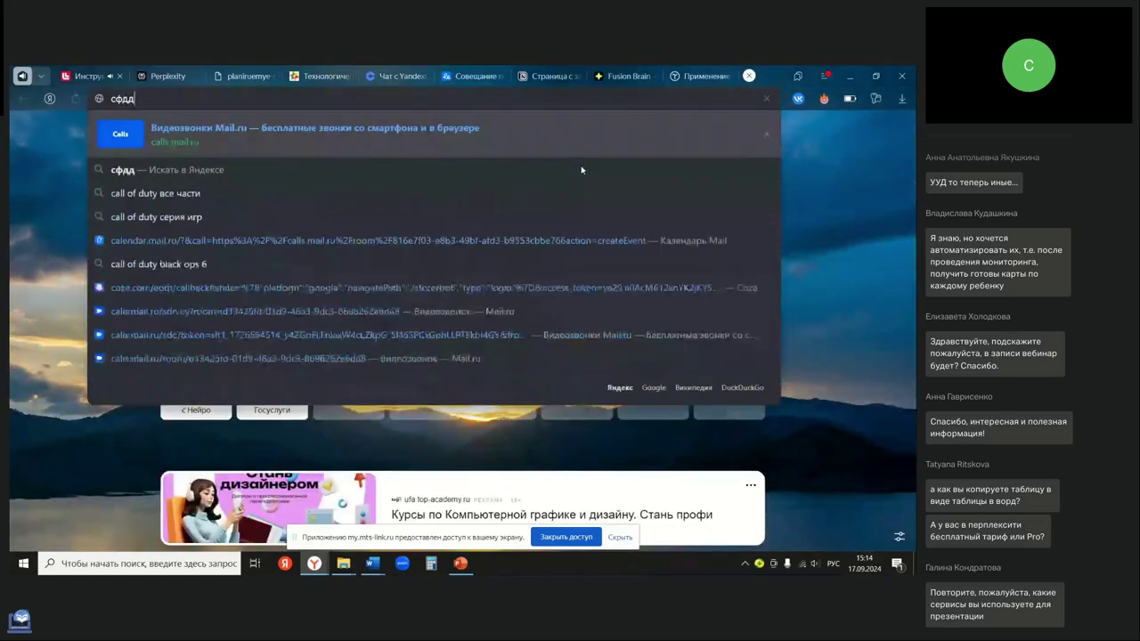
left_click(377, 143)
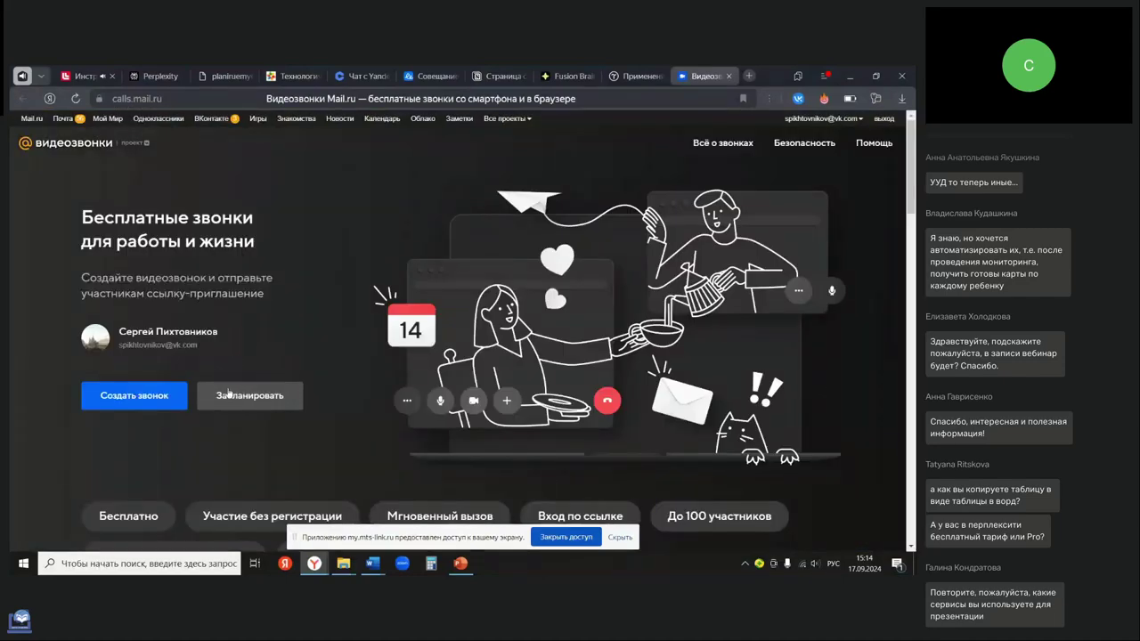
left_click(228, 393)
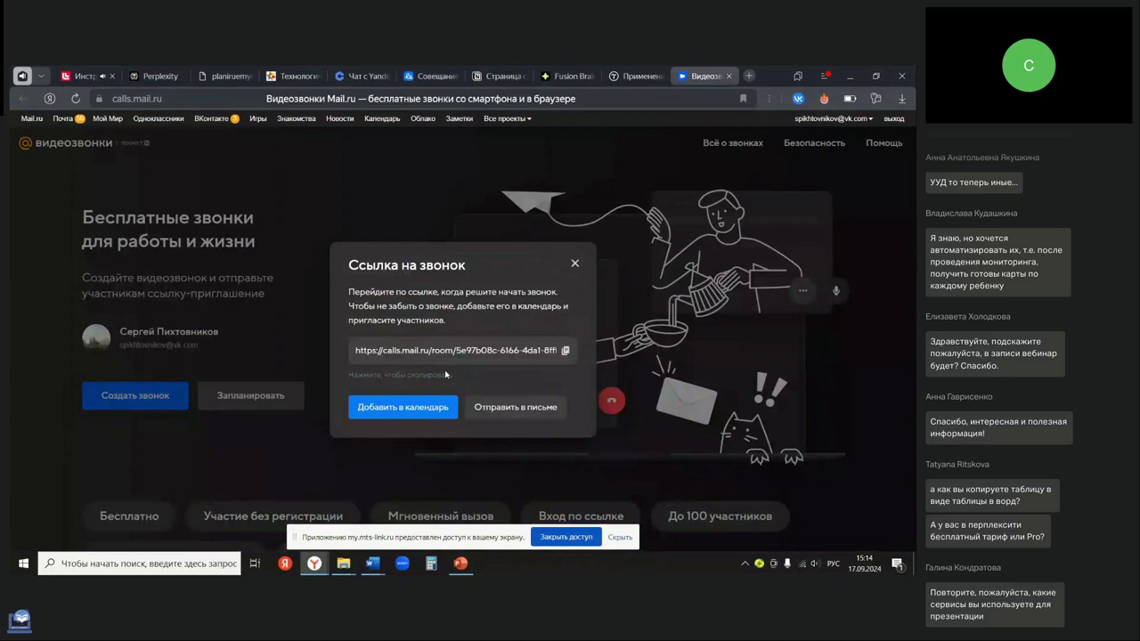
left_click(565, 350)
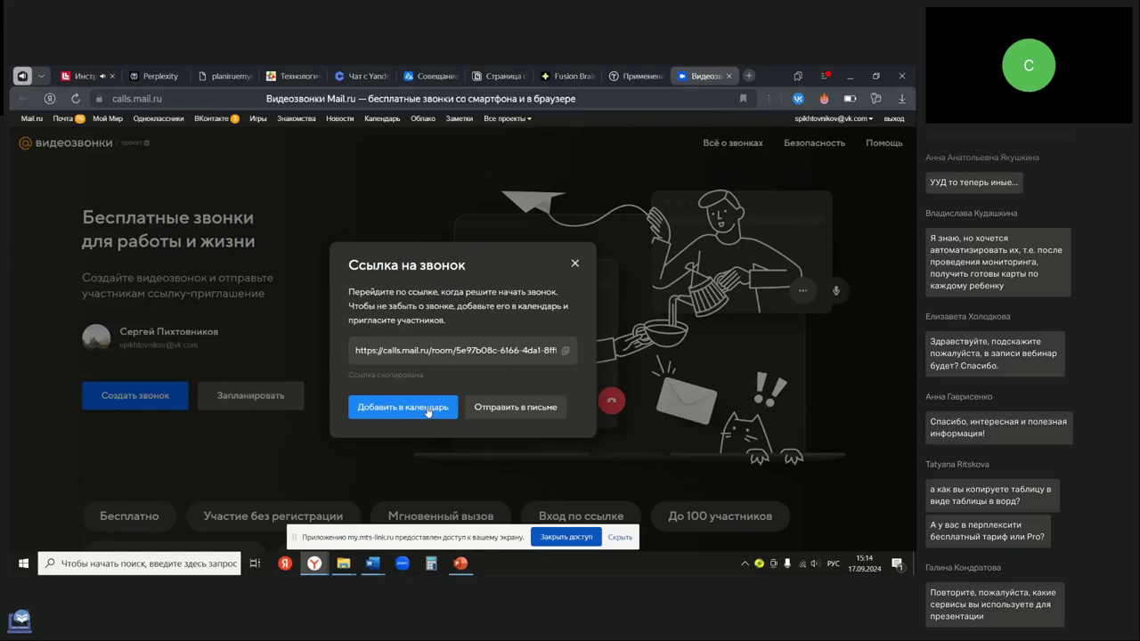
- Go from the call link to Календарь Mail and save an event «Совещание по практике» on 19 September, 19:30–20:00
left_click(427, 410)
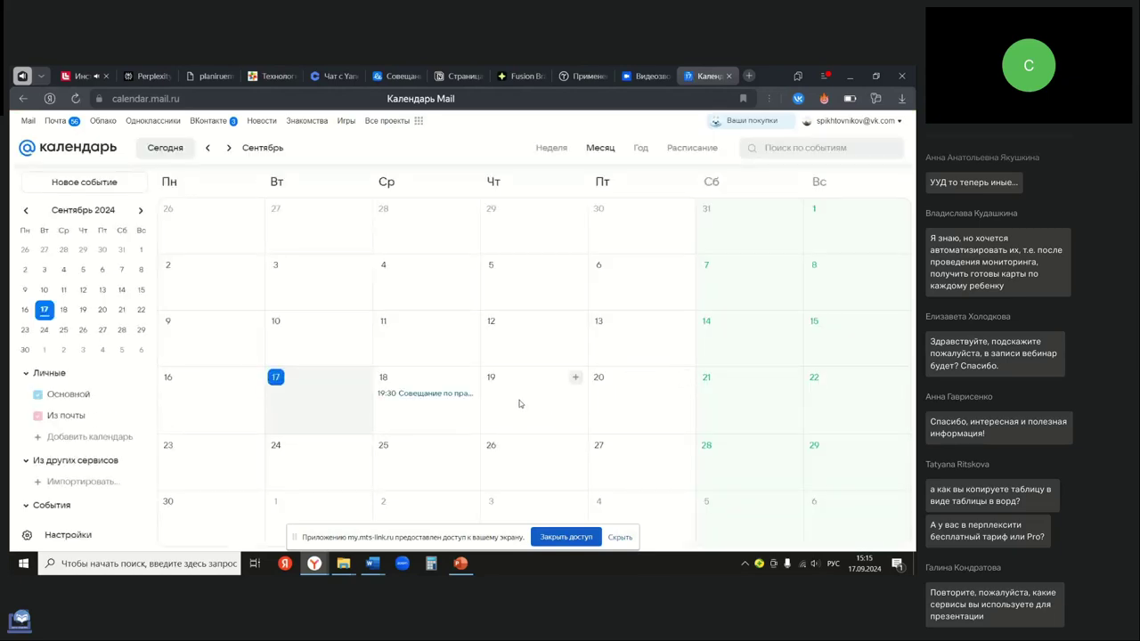
left_click(556, 388)
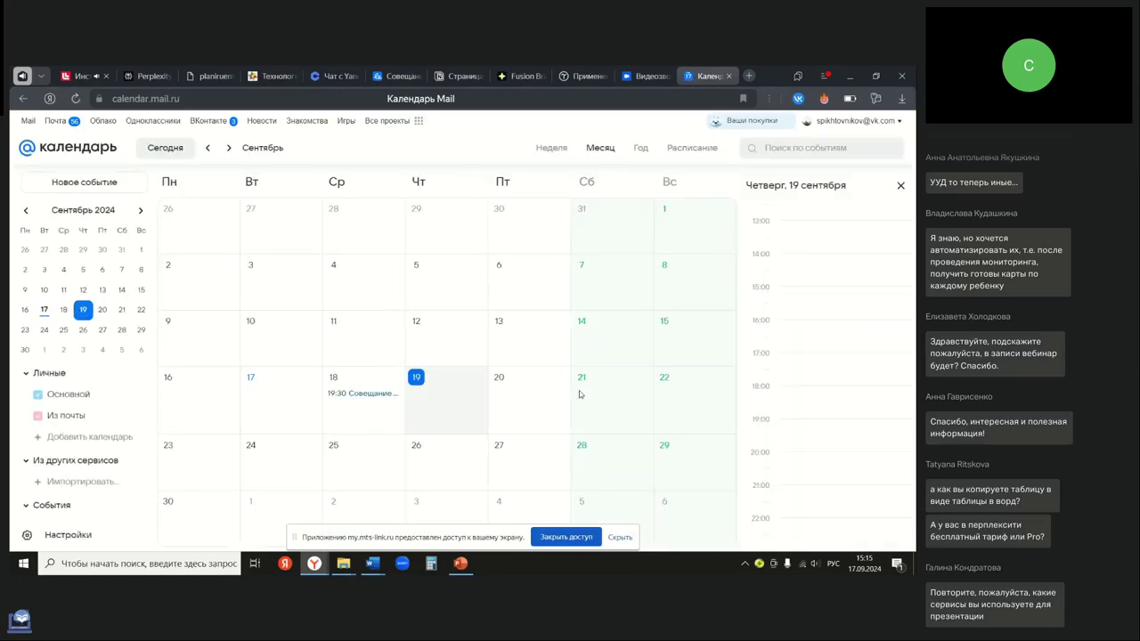
left_click(798, 449)
type("Сов")
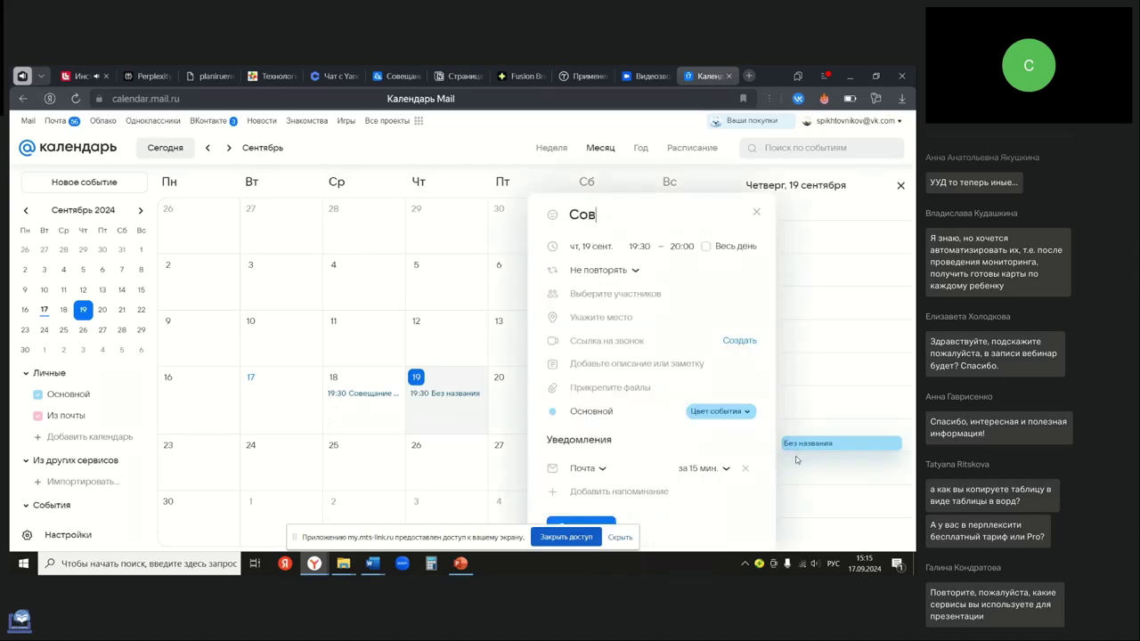
type("ещание ")
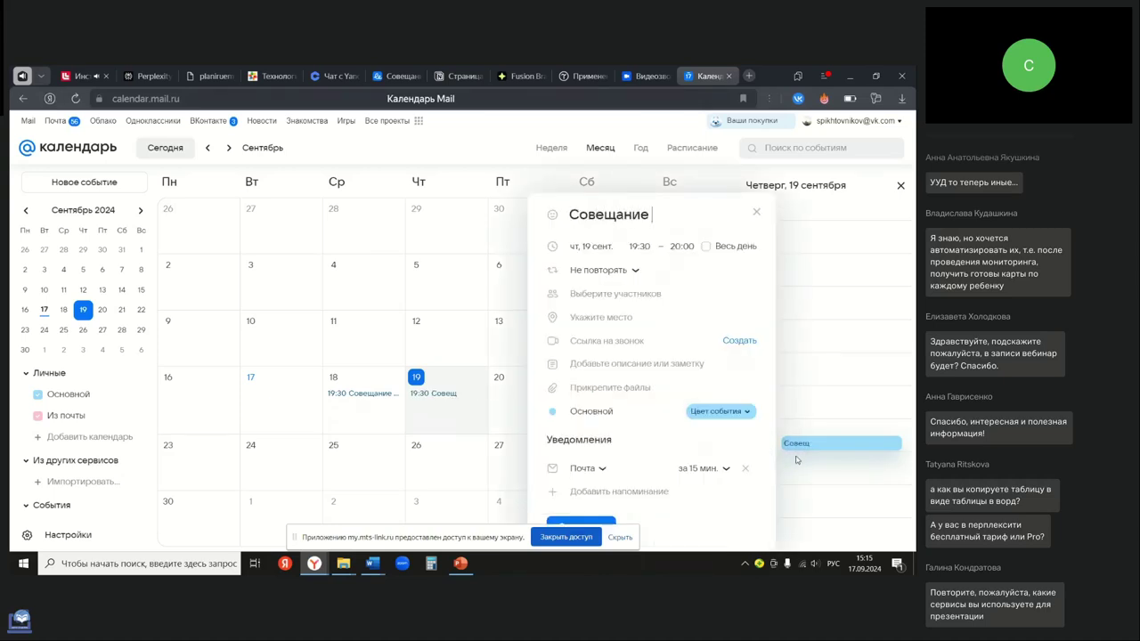
type("по практике")
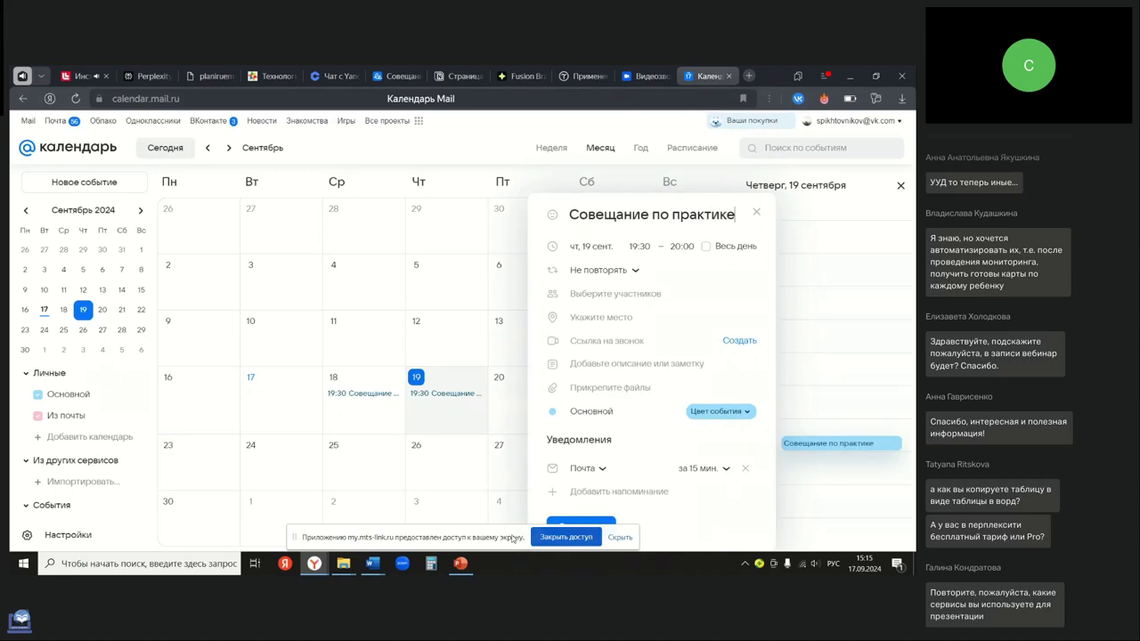
left_click(580, 527)
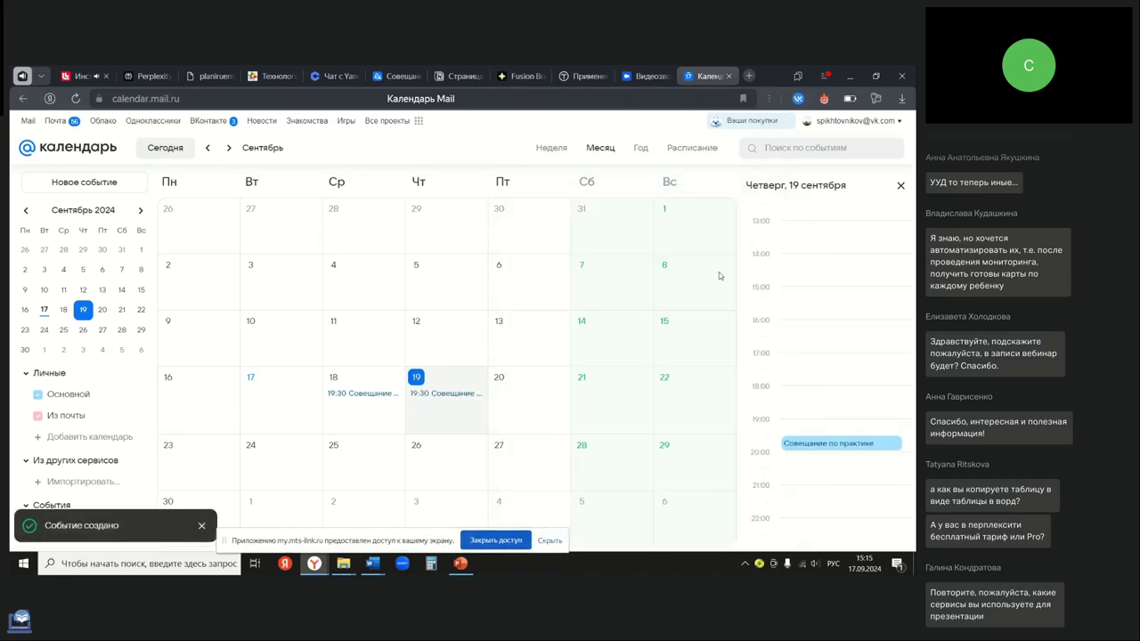
- Return to the note «Совещание по практике 4 курс ПИ» in Заметки Mail and paste the copied call link into its body
left_click(641, 78)
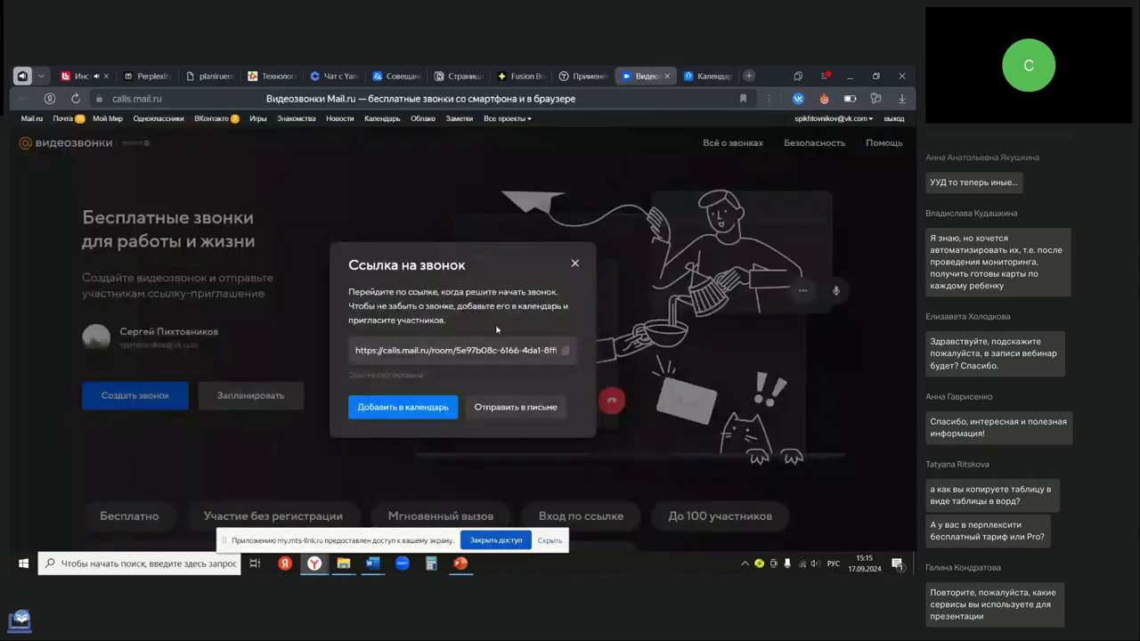
left_click(392, 77)
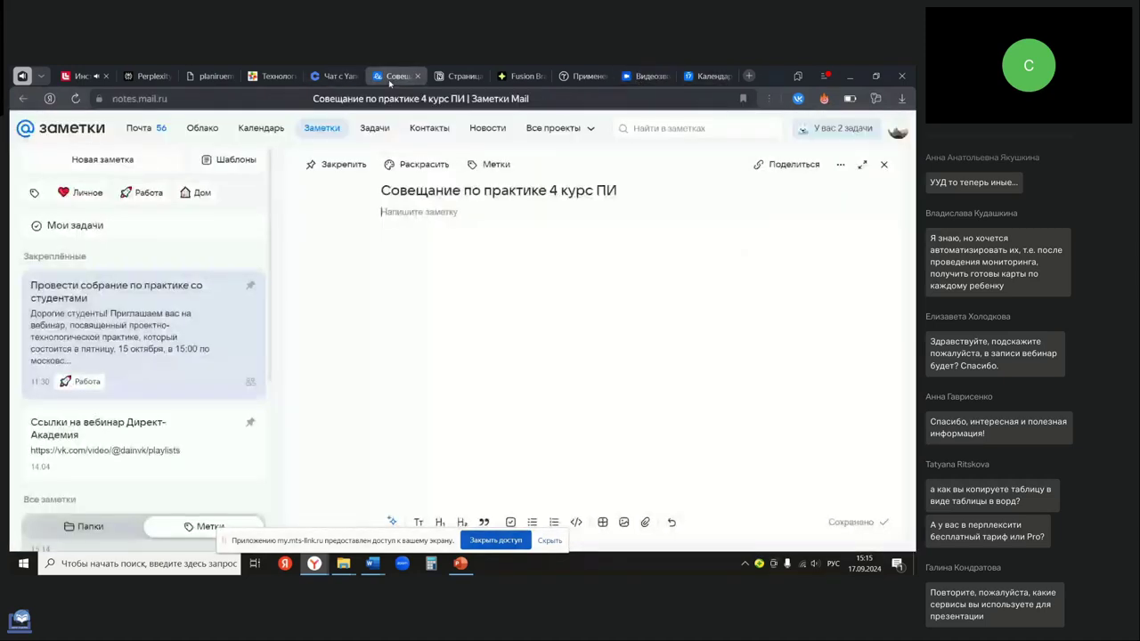
key("ctrl+v")
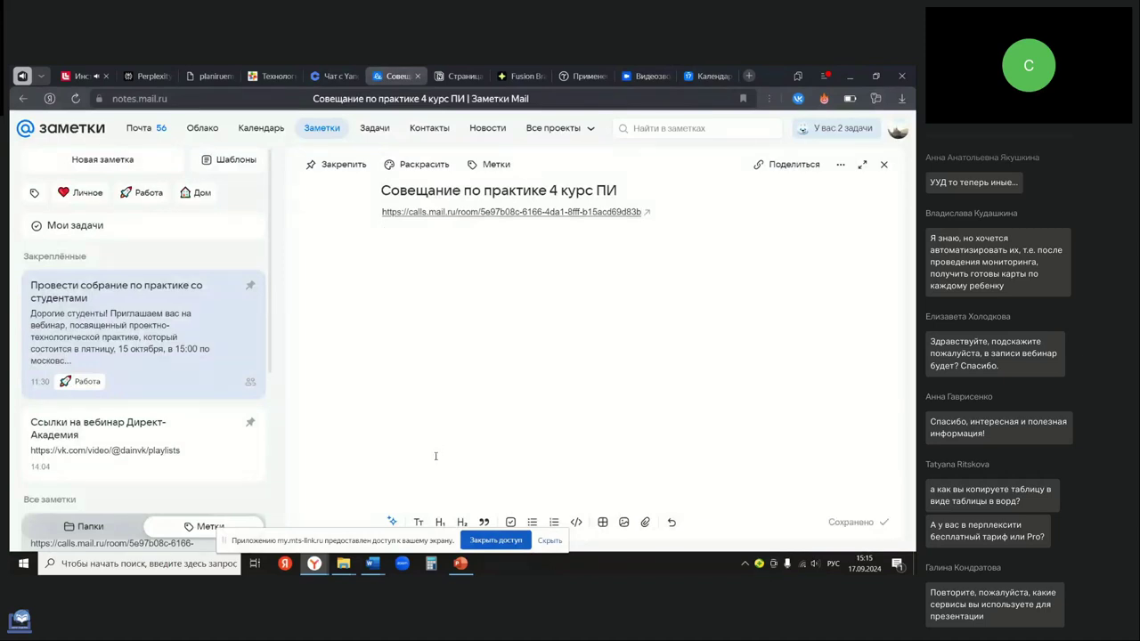
- Generate text with the note's AI assistant from the prompt «Напиши приветственный текст для совещания со студентами по практике»
left_click(392, 522)
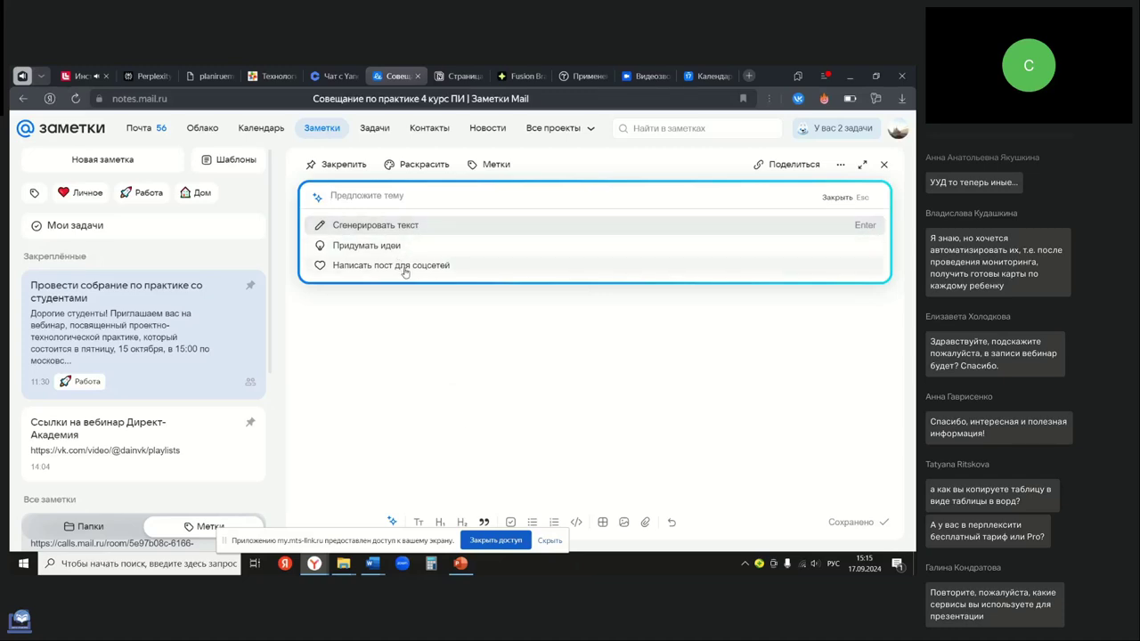
type("Придума")
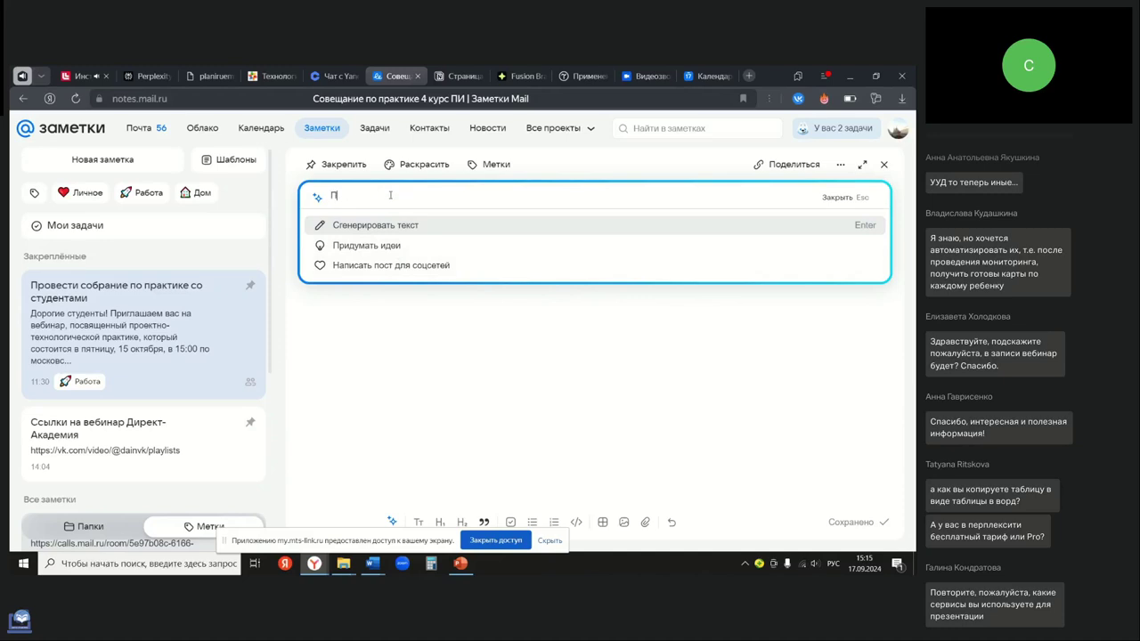
key("BackSpace")
key("BackSpace")
type("Напиши текст для ")
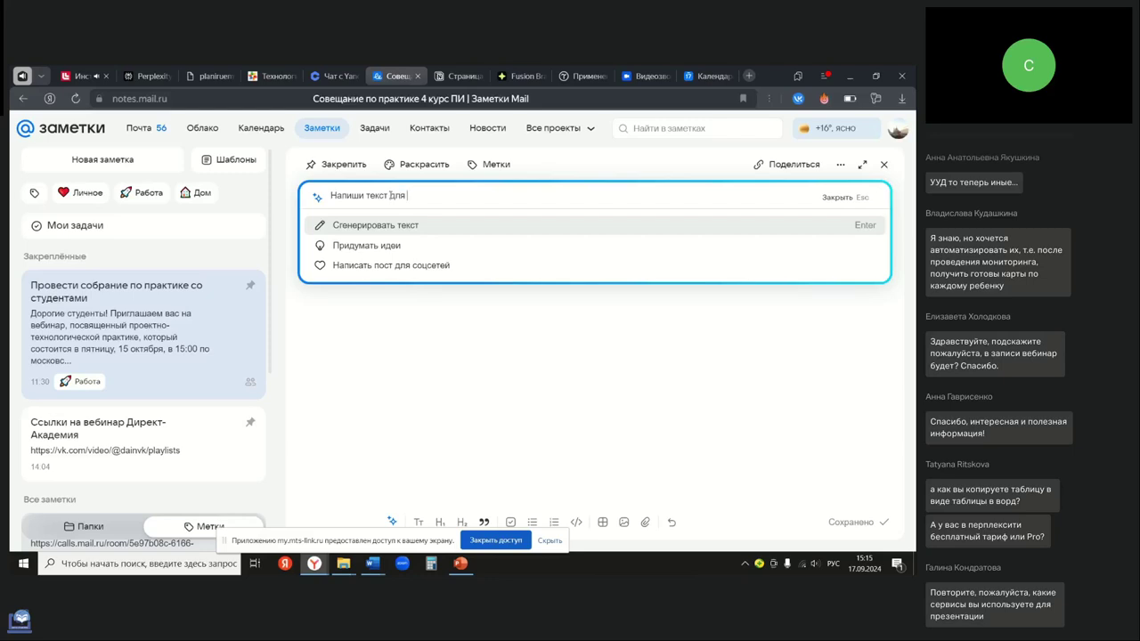
type("совещания со студентами по практике")
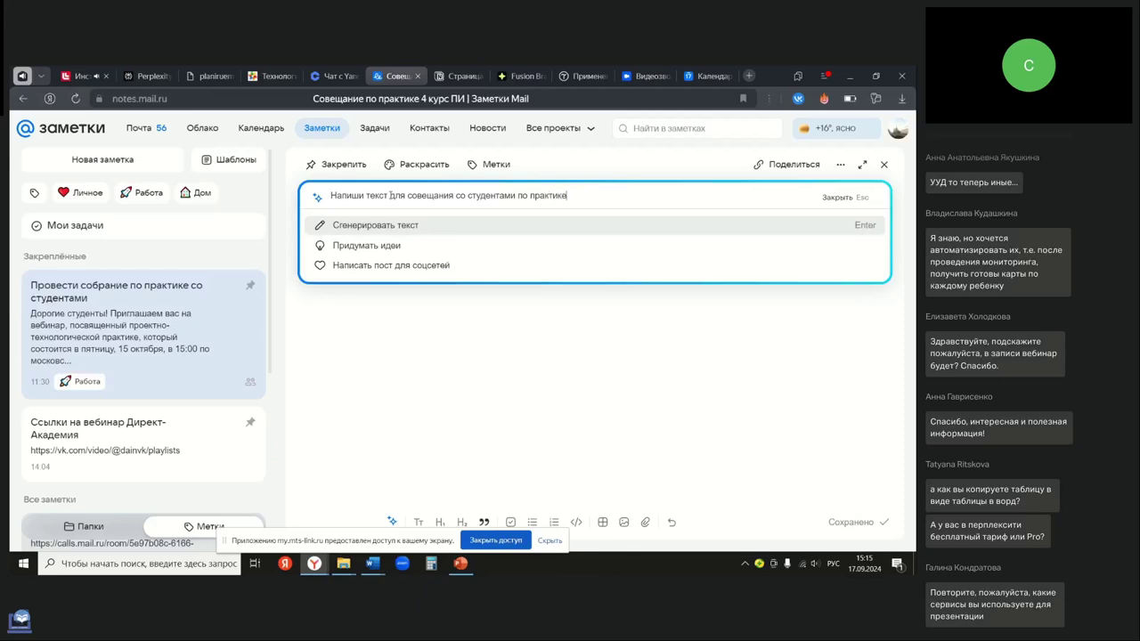
left_click(369, 195)
type("приве")
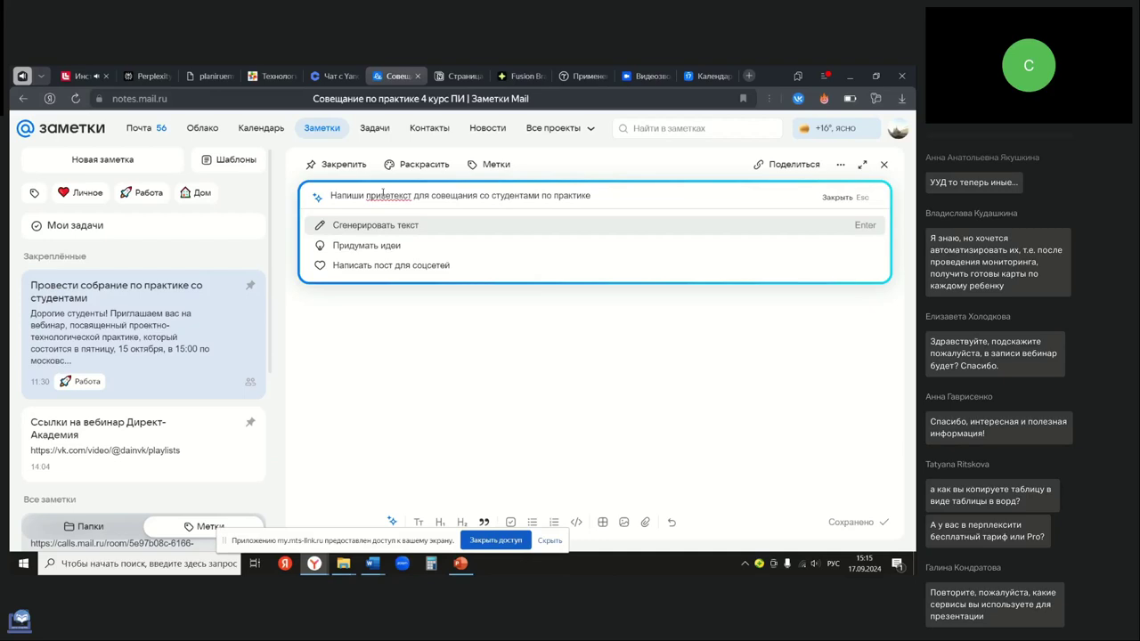
type("тственный")
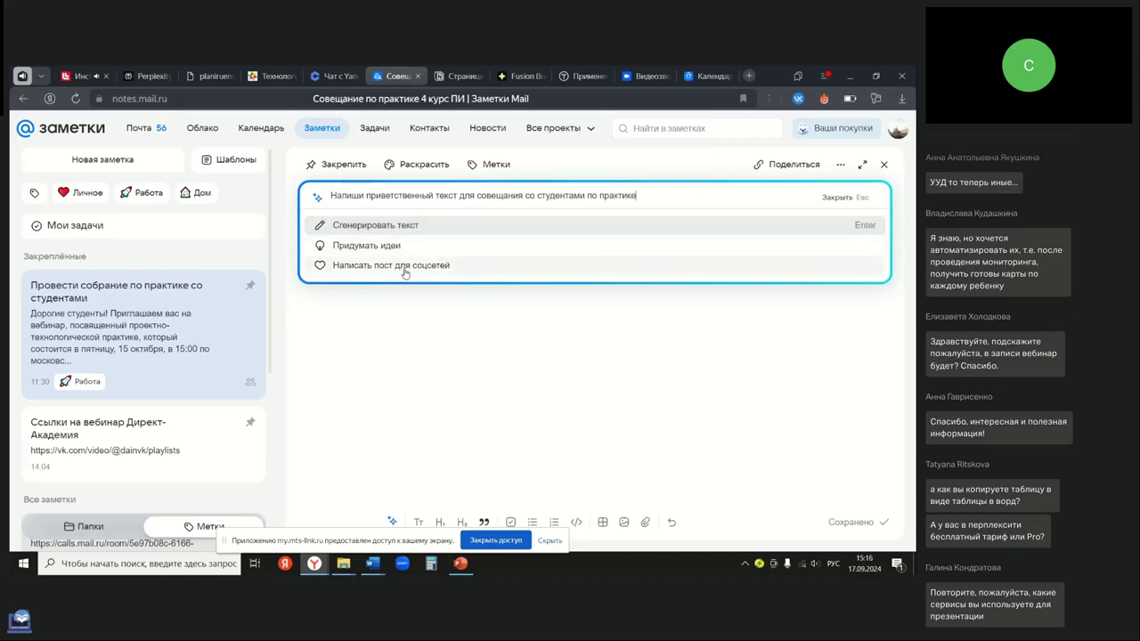
key("Return")
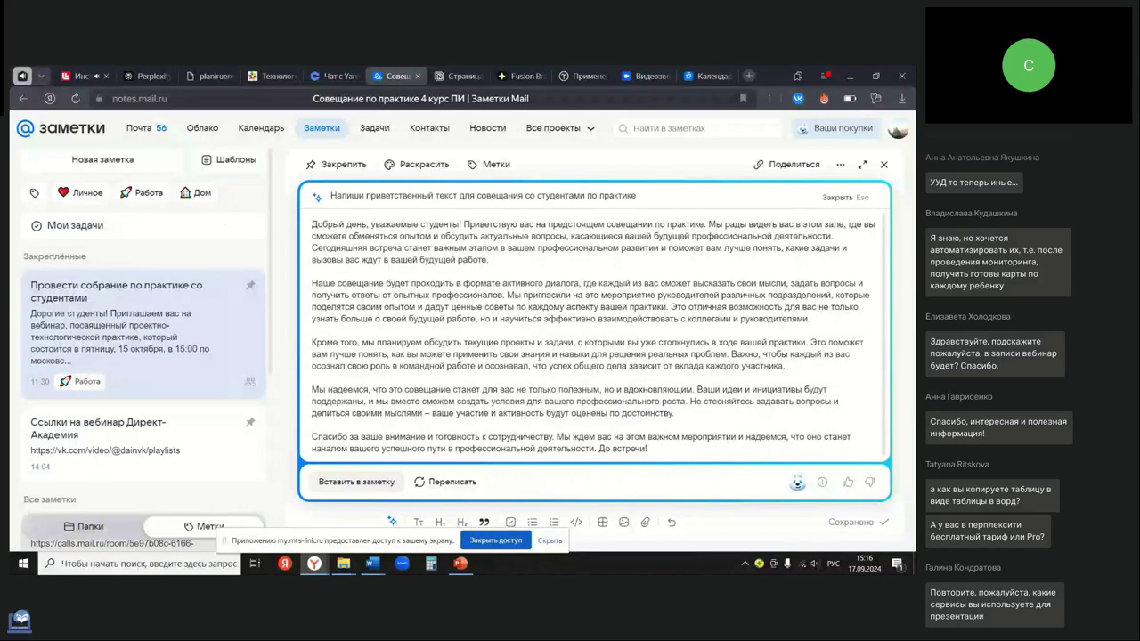
- Insert the generated welcome text into the note below the call link and look through it
left_click(361, 482)
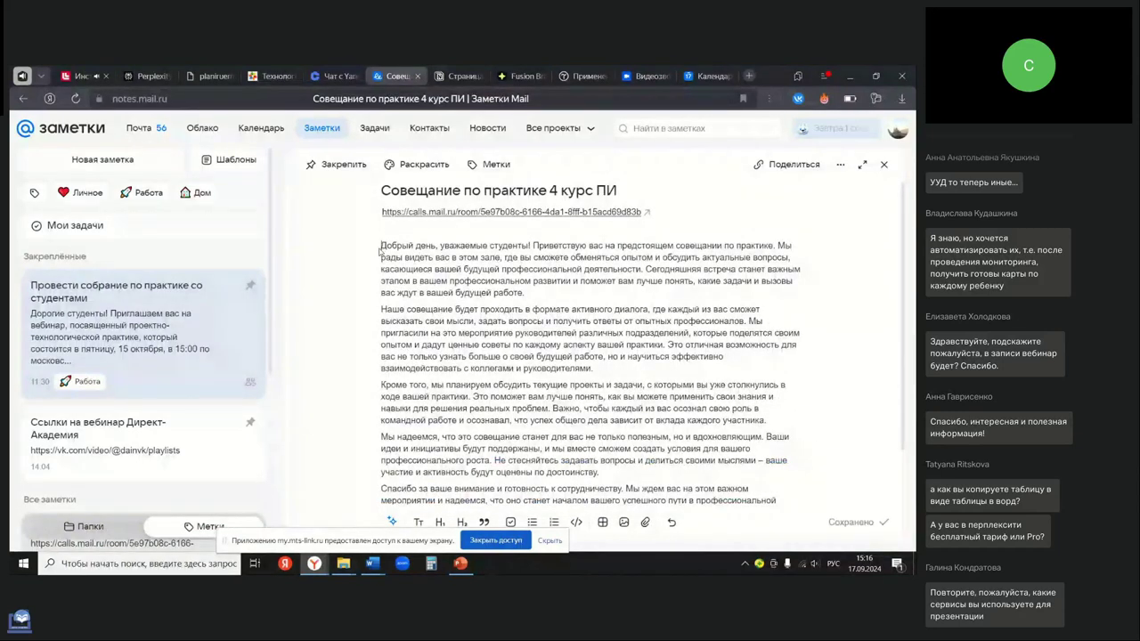
scroll(395, 256, "down", 1)
scroll(394, 256, "up", 1)
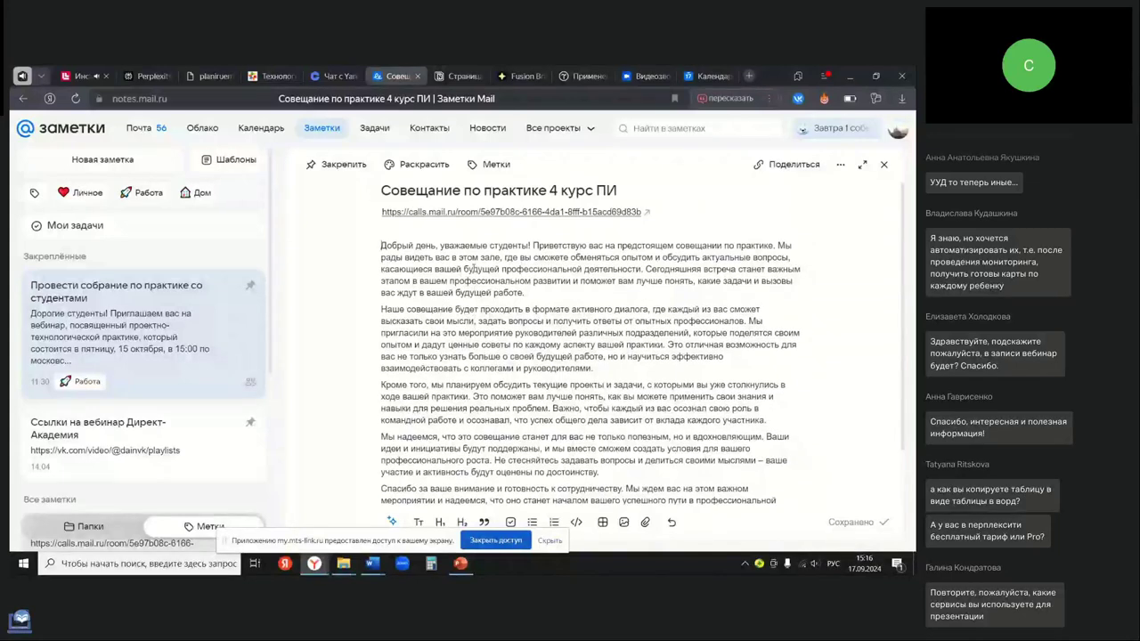
scroll(642, 344, "down", 1)
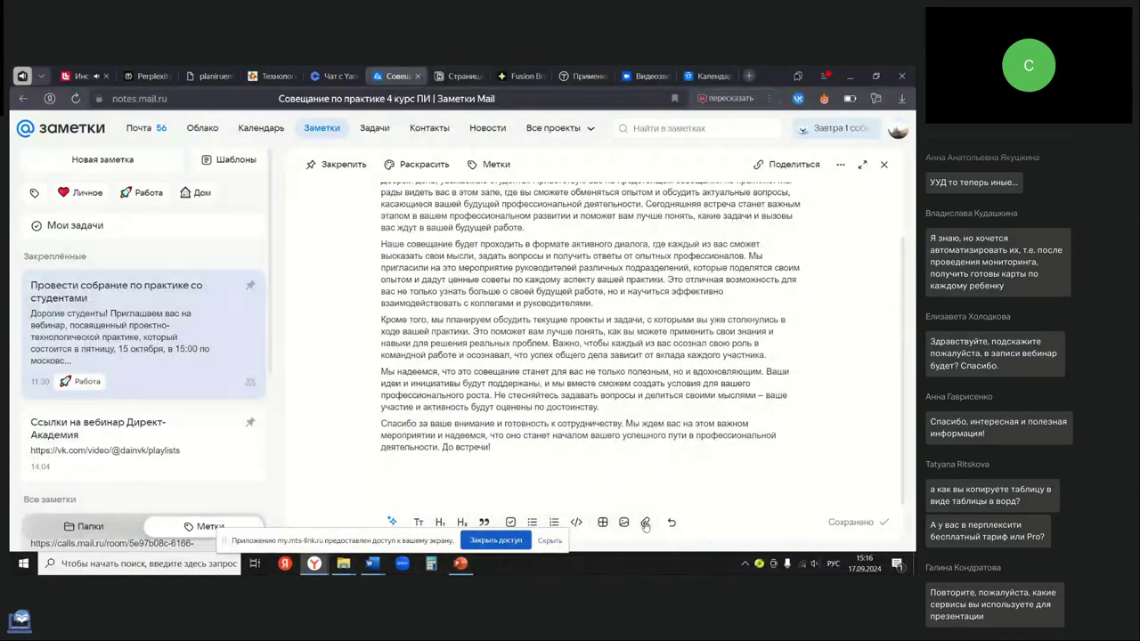
scroll(612, 419, "up", 2)
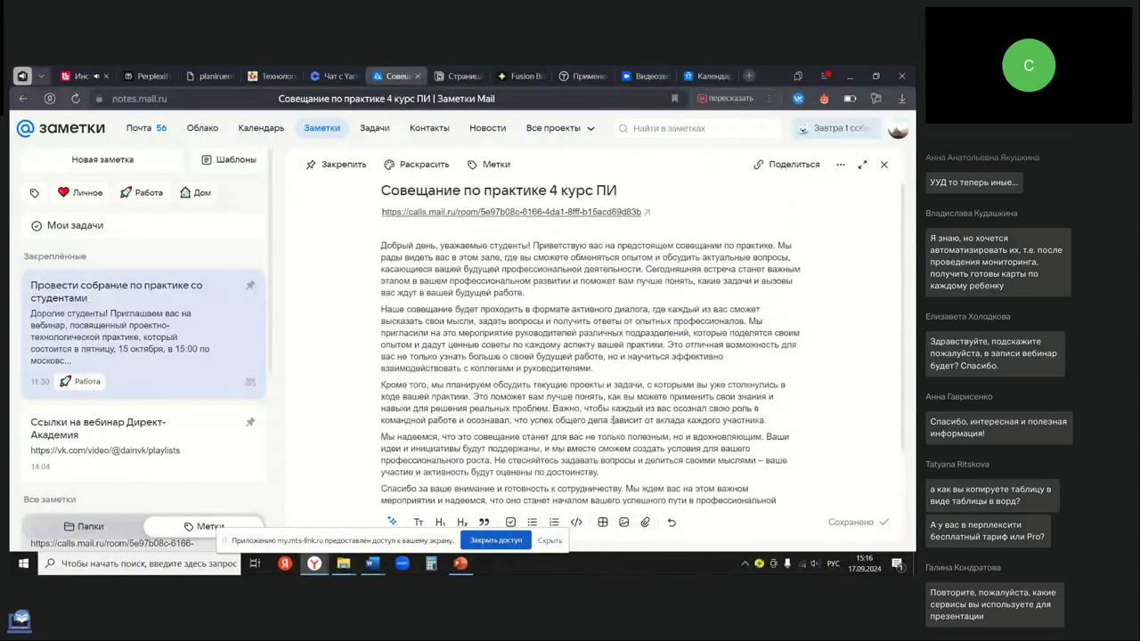
- Colour the note «Совещание по практике 4 курс ПИ» blue and assign it the label «Работа»
left_click(425, 165)
left_click(442, 220)
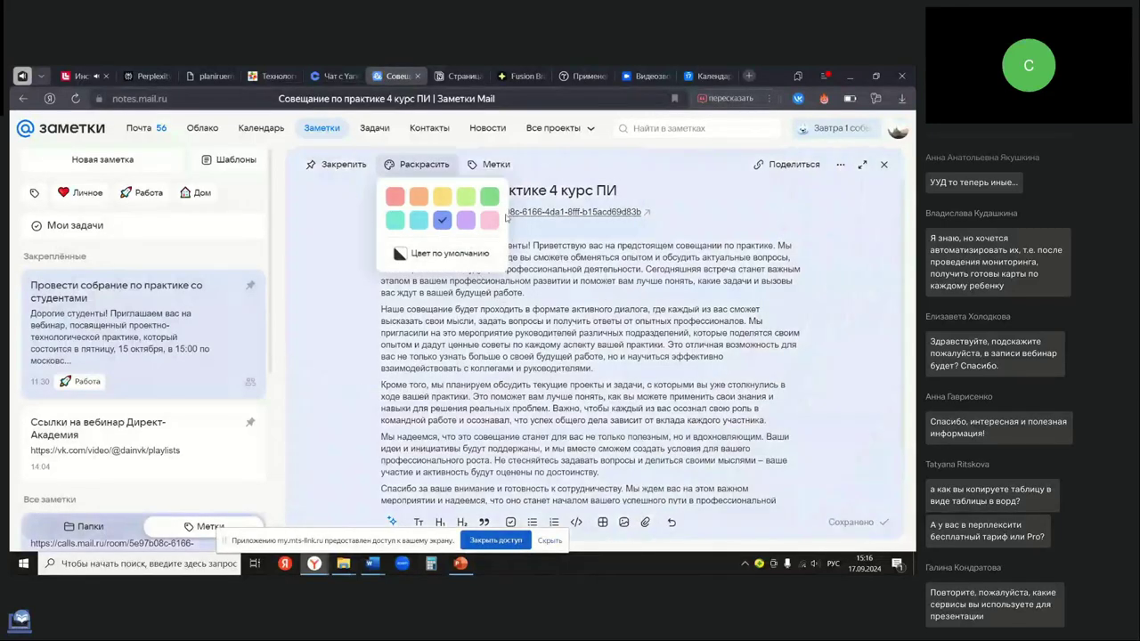
left_click(497, 170)
left_click(537, 301)
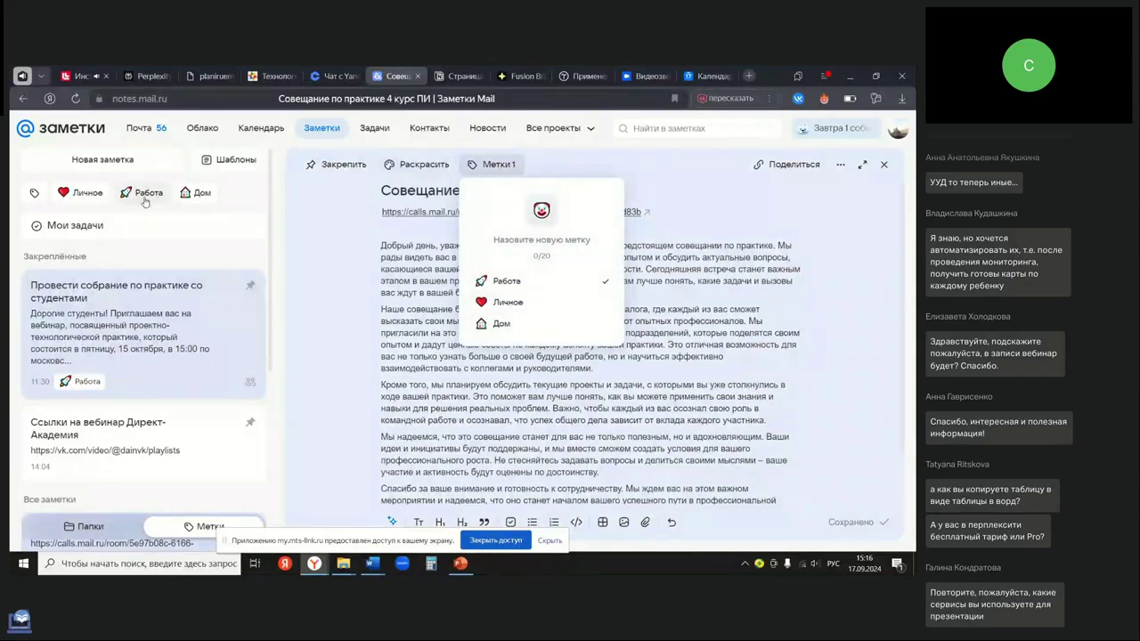
left_click(329, 229)
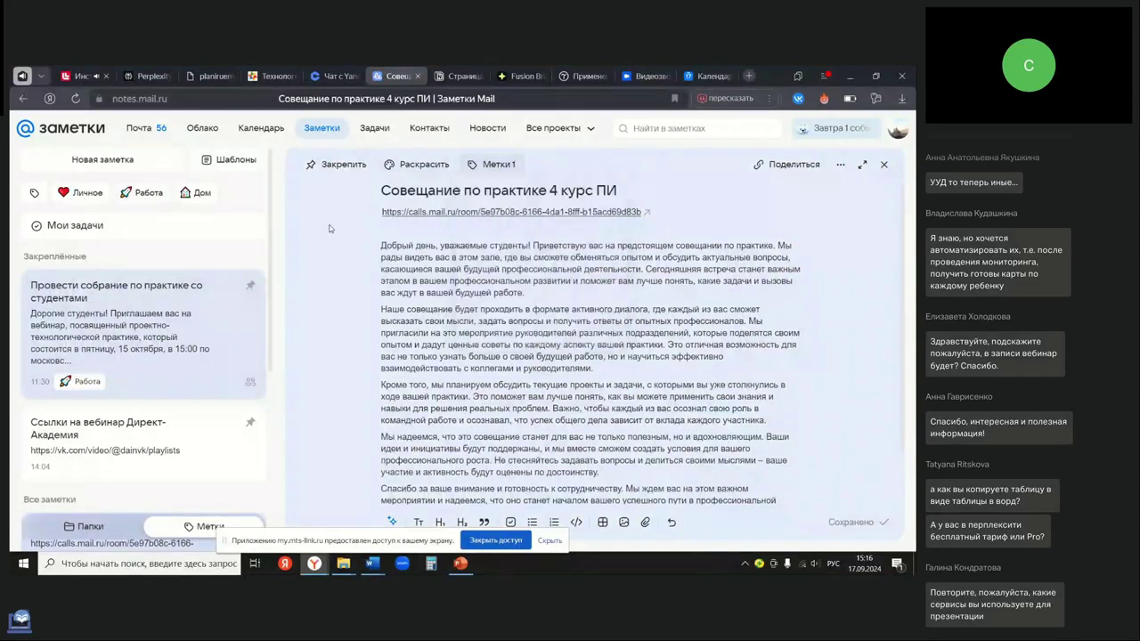
- Pin the note and copy its share link with access limited to «Просмотр»
left_click(337, 166)
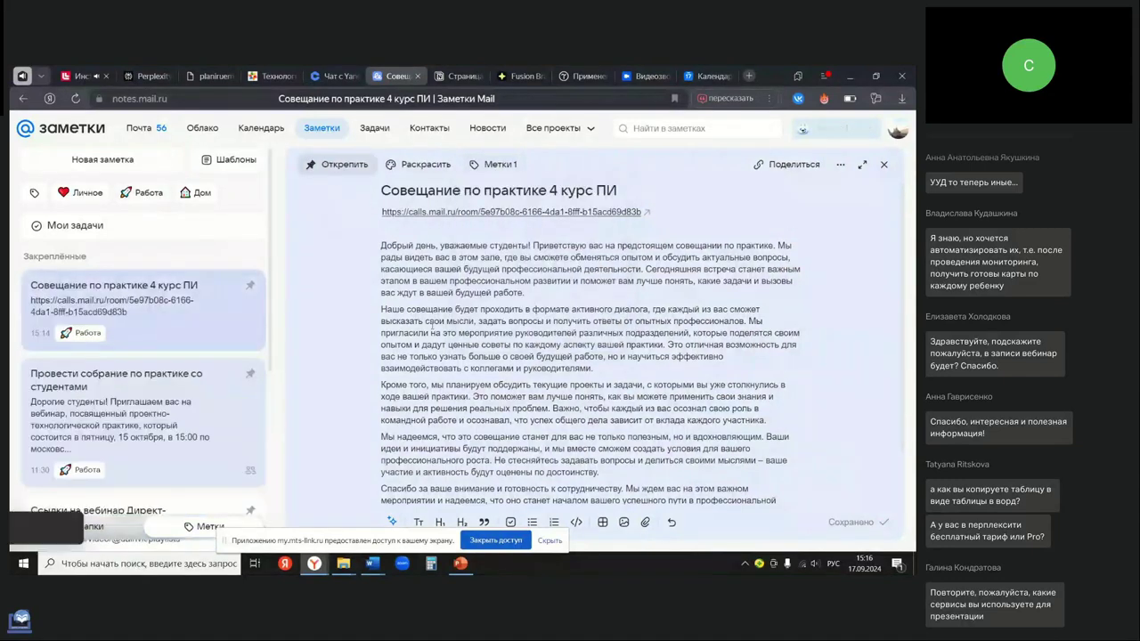
left_click(798, 170)
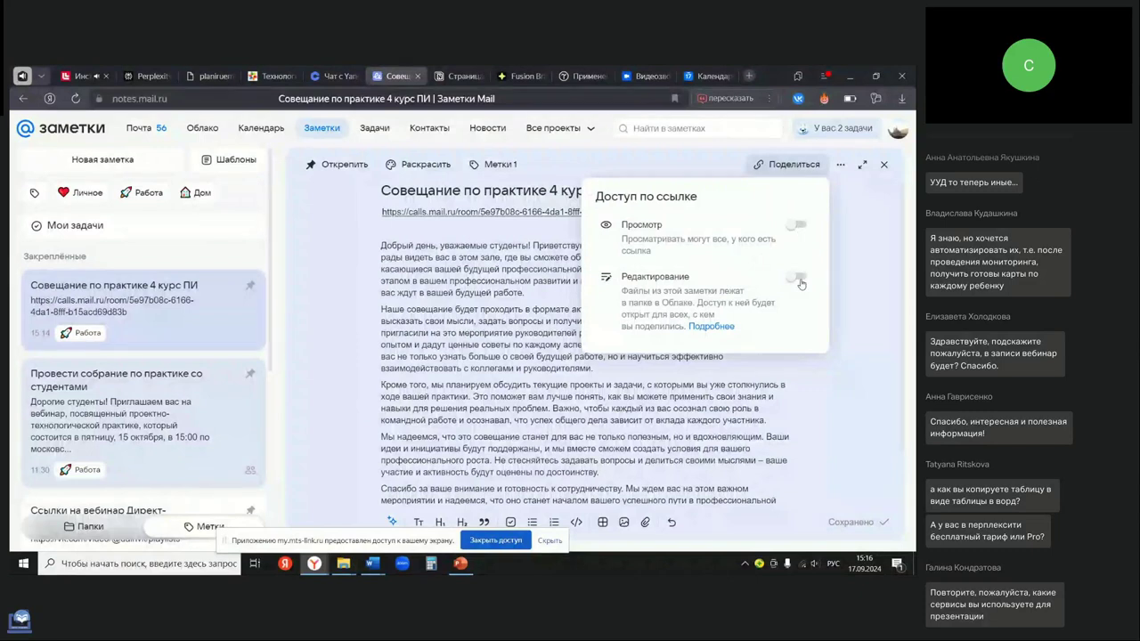
left_click(798, 225)
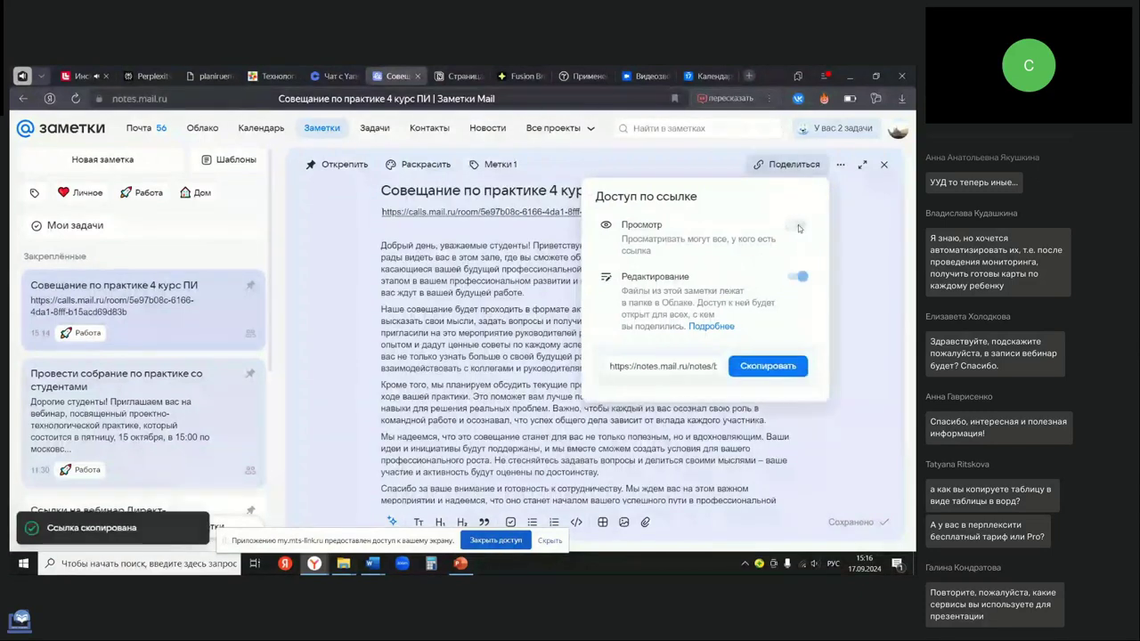
left_click(801, 225)
left_click(799, 225)
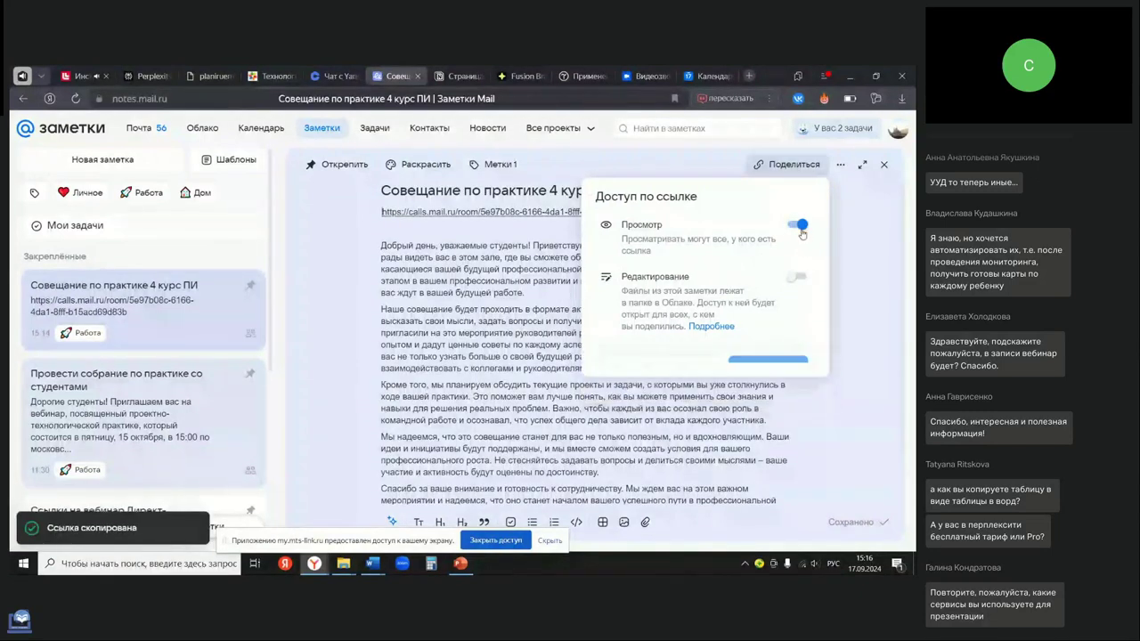
left_click(771, 367)
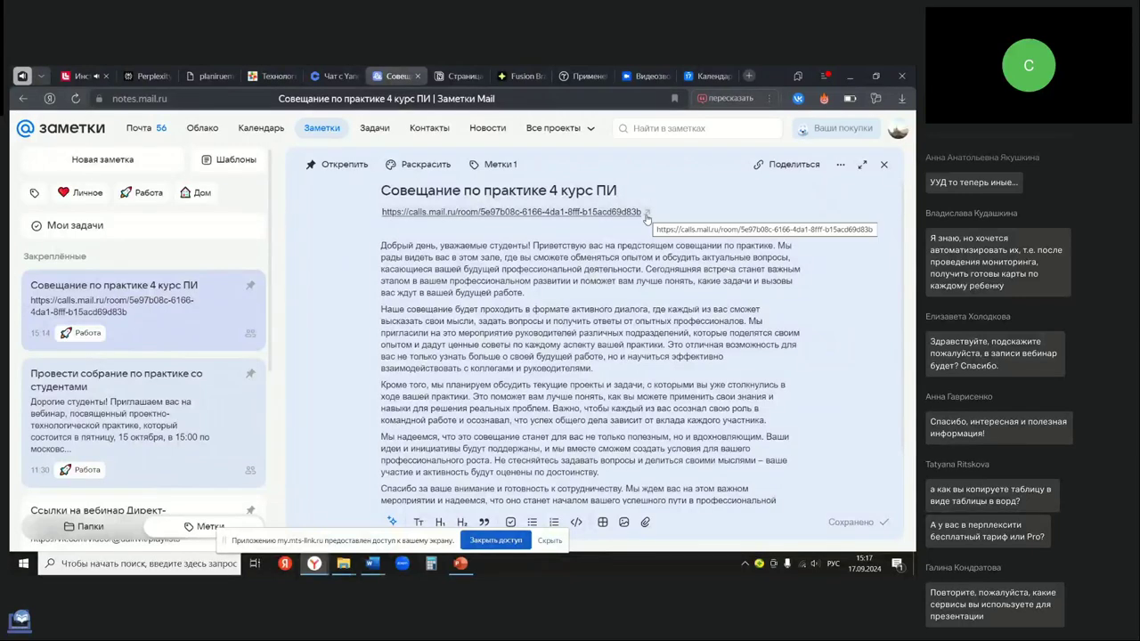
- Switch to Fusion Brain to view its «Видео» section, and return to the webinar page in МТС Линк
left_click(528, 77)
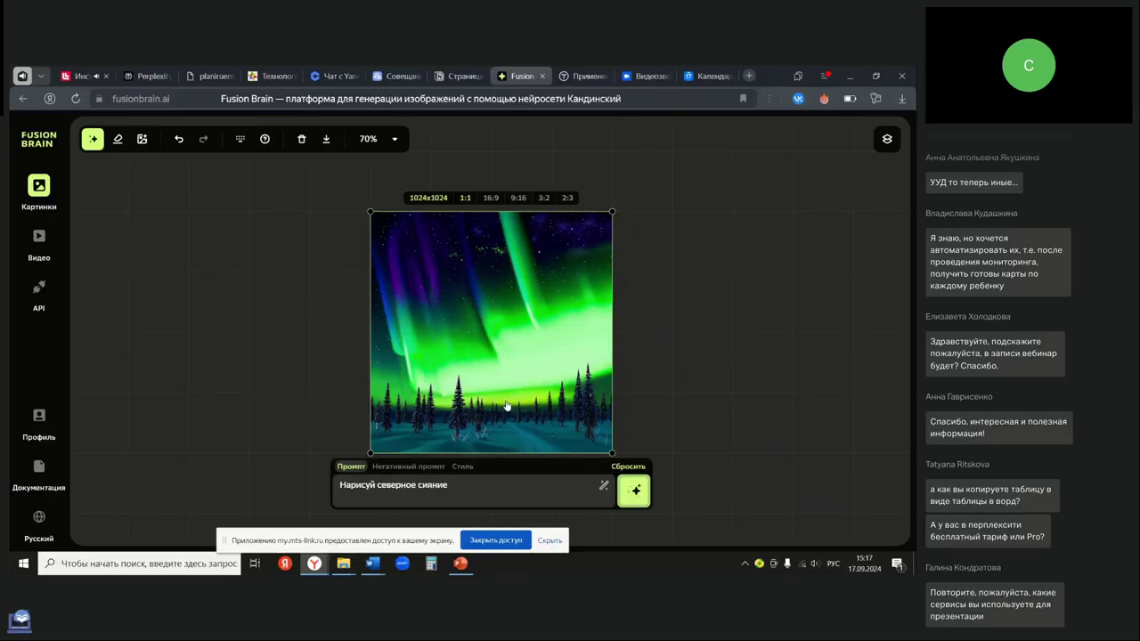
left_click(38, 236)
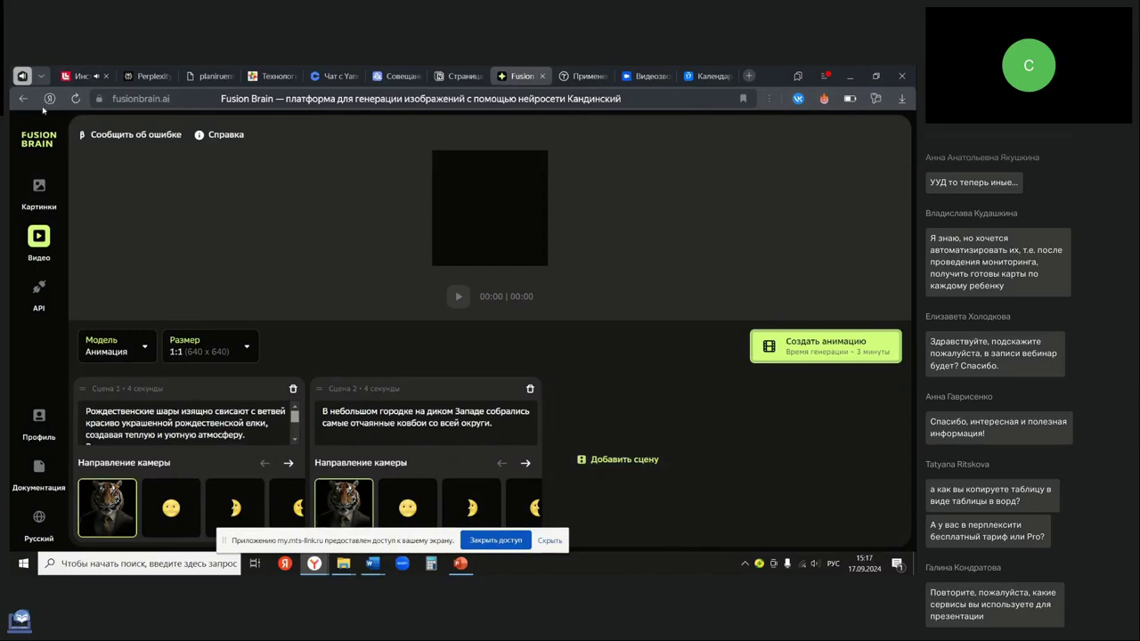
left_click(77, 78)
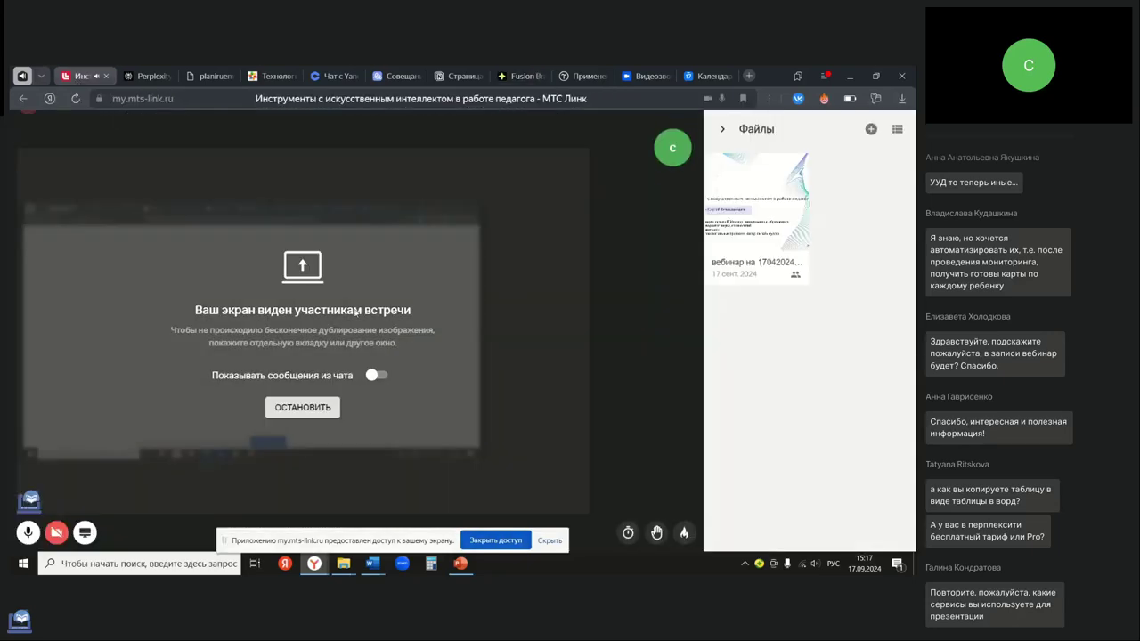